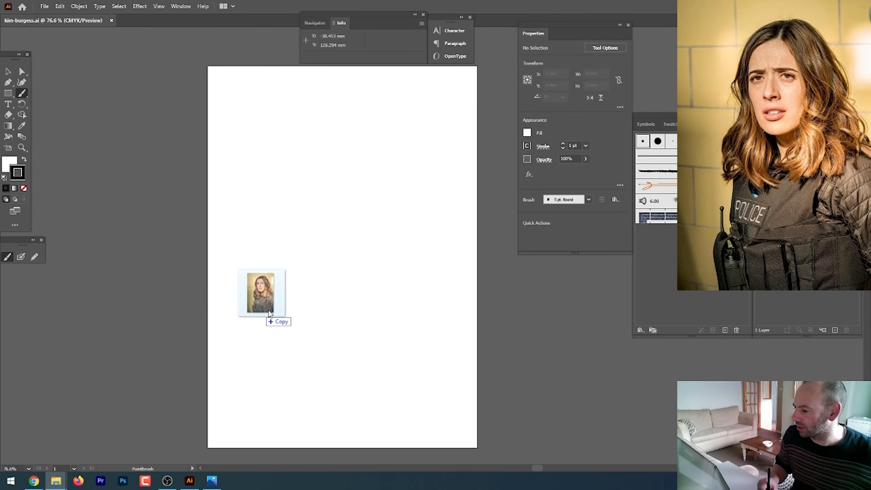
# - Place the portrait photo of the police officer in the document and shift it over the artboard
pyautogui.click(308, 261)
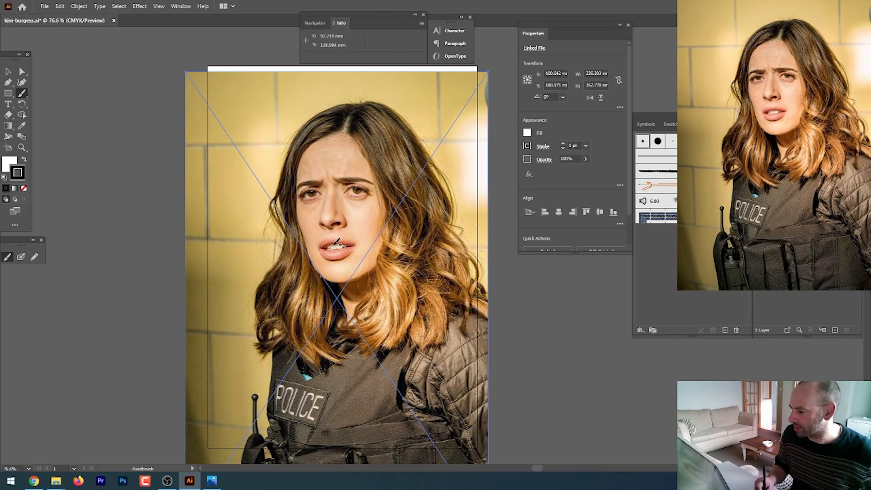
pyautogui.press('v')
pyautogui.moveTo(357, 235)
pyautogui.mouseDown()
pyautogui.moveTo(351, 220)
pyautogui.moveTo(354, 237)
pyautogui.moveTo(352, 227)
pyautogui.moveTo(462, 259)
pyautogui.moveTo(375, 318)
pyautogui.mouseUp()
# - Enlarge the photo from its centre to about 265 × 398 mm and nudge it downward to frame the head on the artboard
pyautogui.hotkey('ctrl', '-')
pyautogui.press('space')
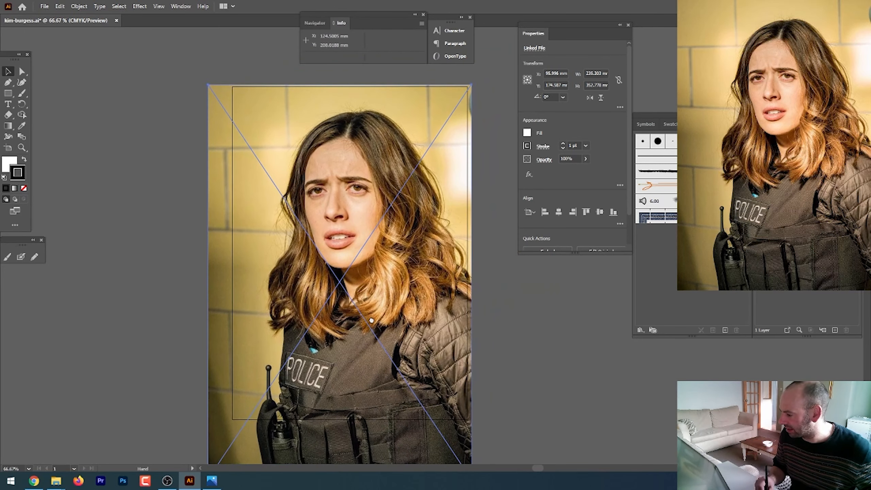
pyautogui.moveTo(473, 87); pyautogui.dragTo(507, 60)
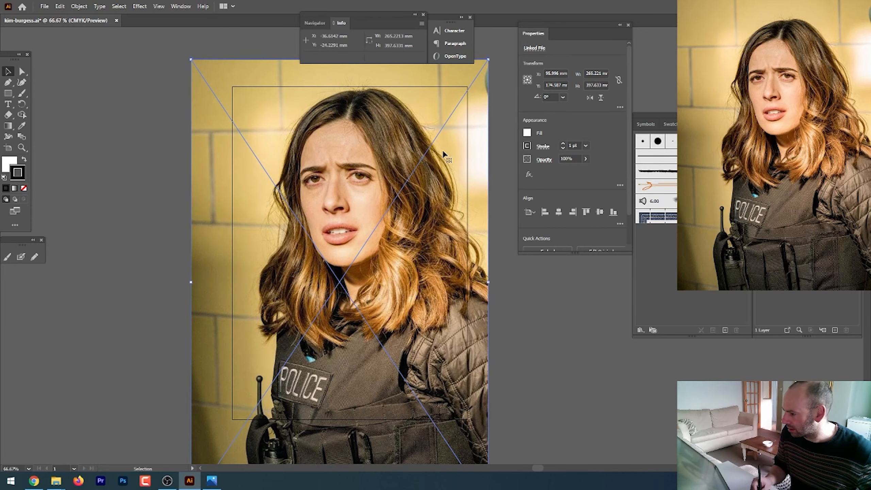
pyautogui.moveTo(425, 187); pyautogui.dragTo(426, 194)
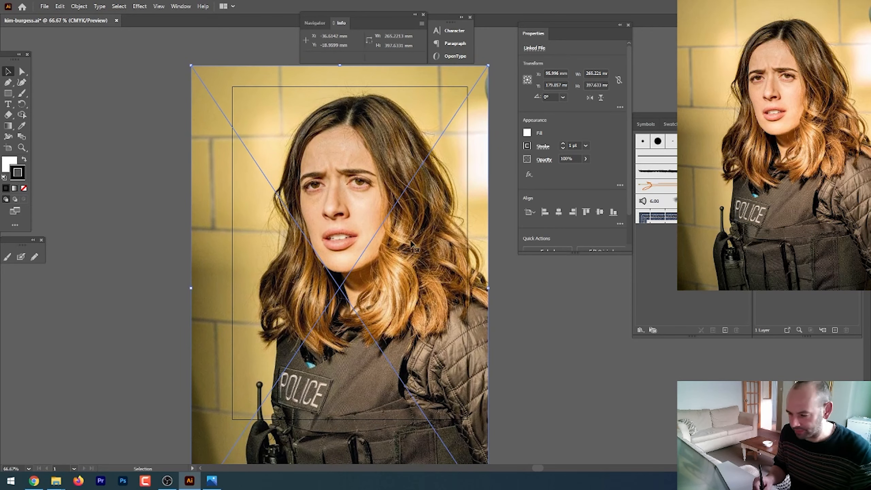
pyautogui.press('Return')
pyautogui.click(480, 309)
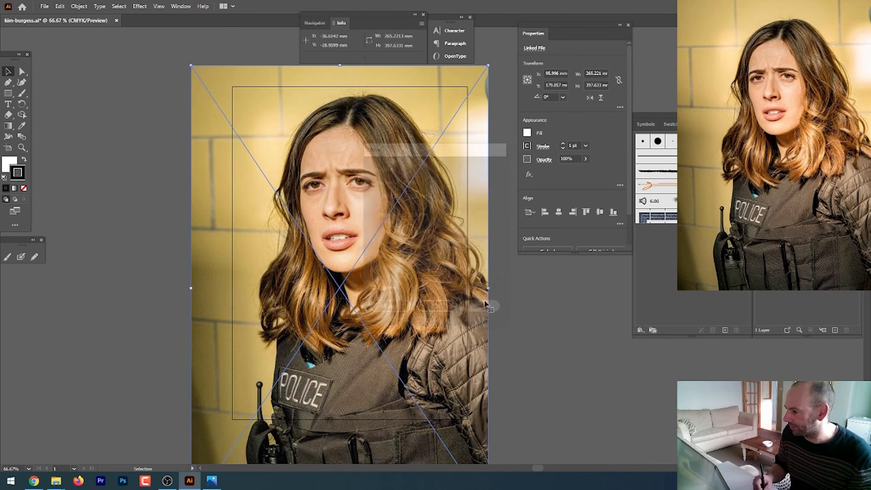
# - Crop the photo to the artboard edges, accepting the embedded copy, and narrow it to about 210 mm wide and 297 mm high
pyautogui.click(78, 6)
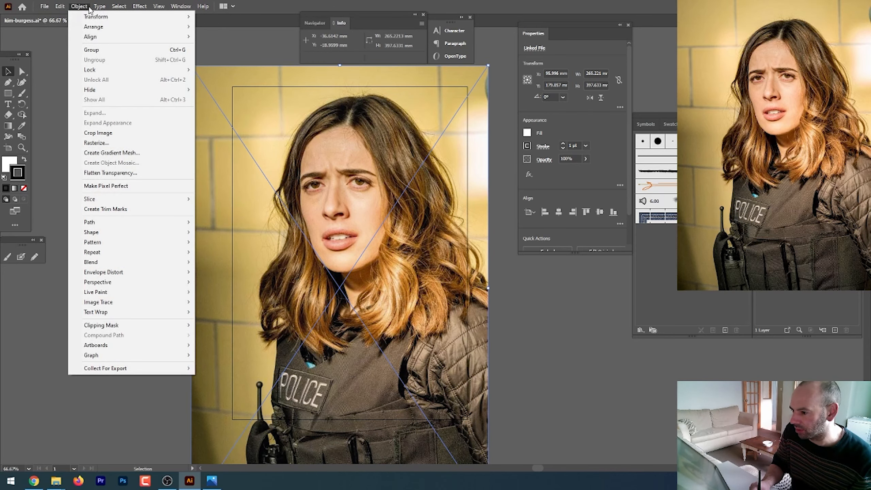
pyautogui.click(137, 132)
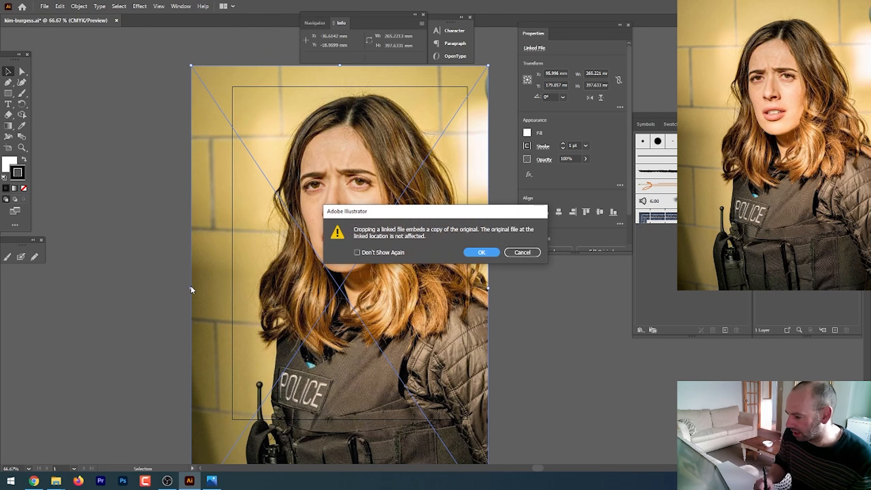
pyautogui.click(482, 253)
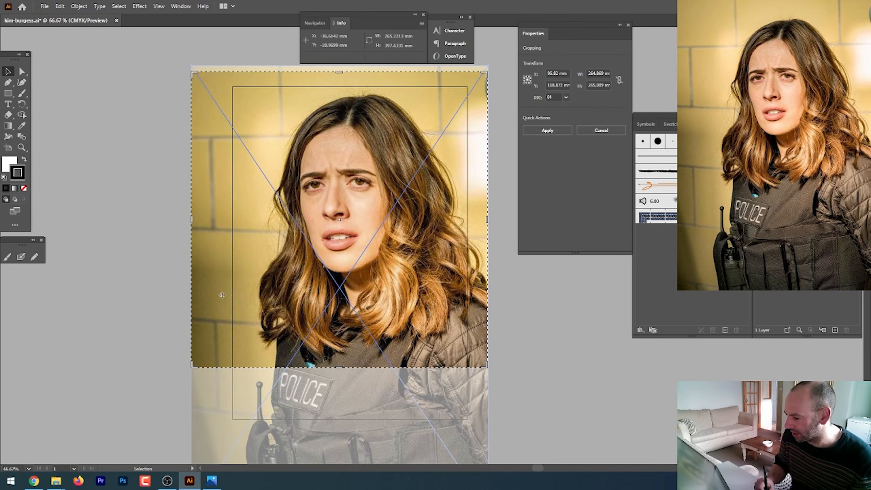
pyautogui.moveTo(191, 220); pyautogui.dragTo(230, 221)
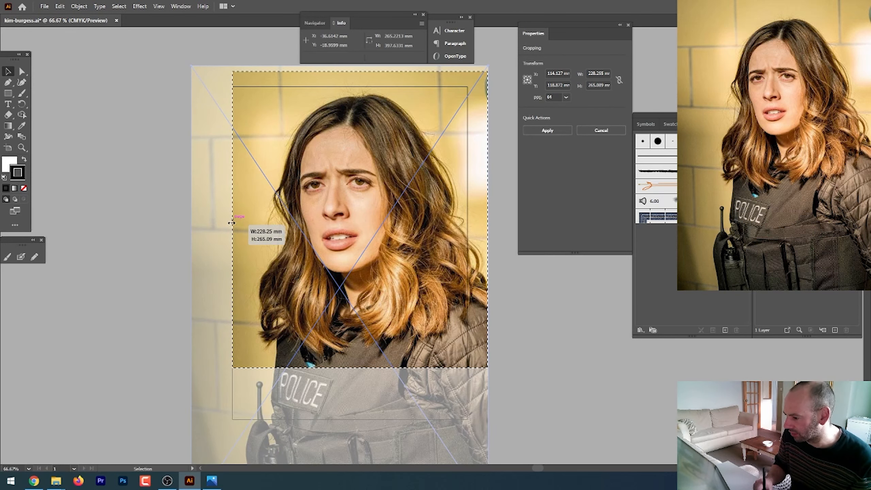
pyautogui.moveTo(361, 368); pyautogui.dragTo(360, 419)
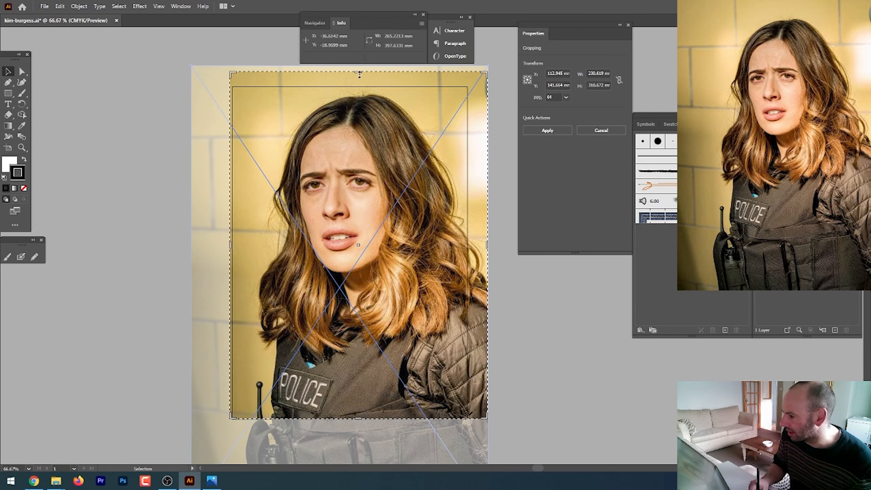
pyautogui.moveTo(359, 74); pyautogui.dragTo(360, 87)
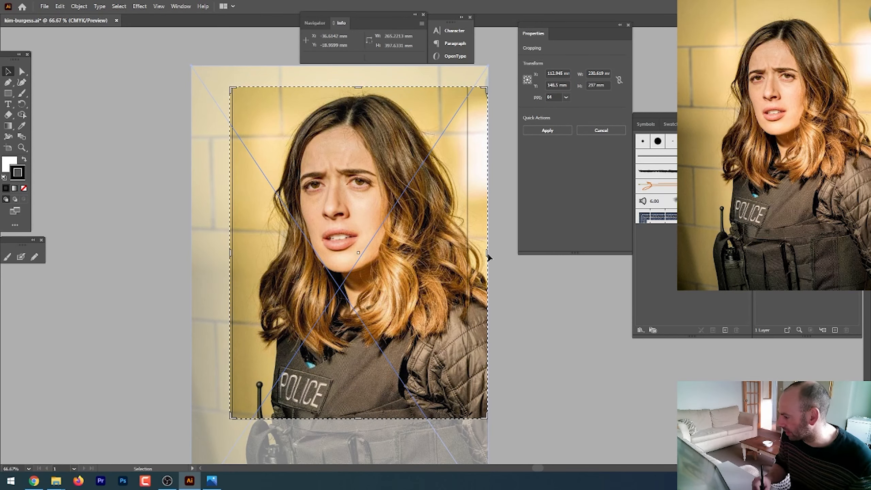
pyautogui.moveTo(486, 252); pyautogui.dragTo(467, 254)
pyautogui.press('Return')
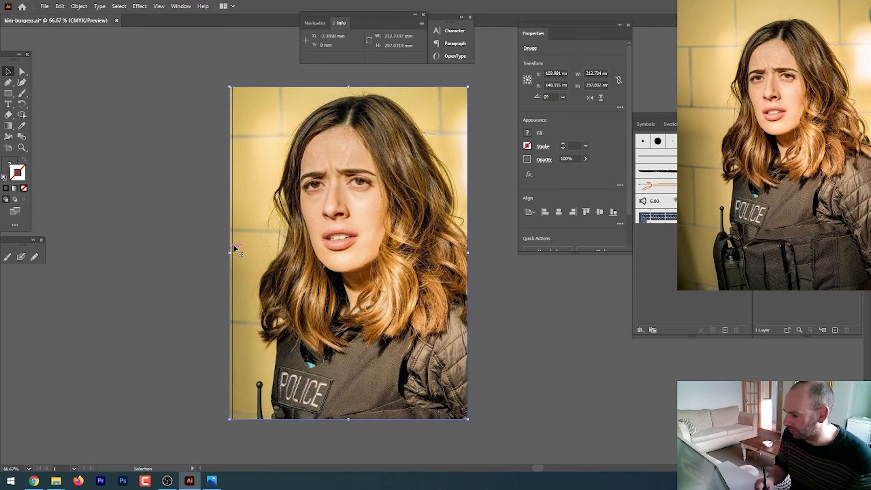
pyautogui.moveTo(231, 252)
pyautogui.mouseDown()
pyautogui.moveTo(222, 252)
pyautogui.moveTo(232, 252)
pyautogui.mouseUp()
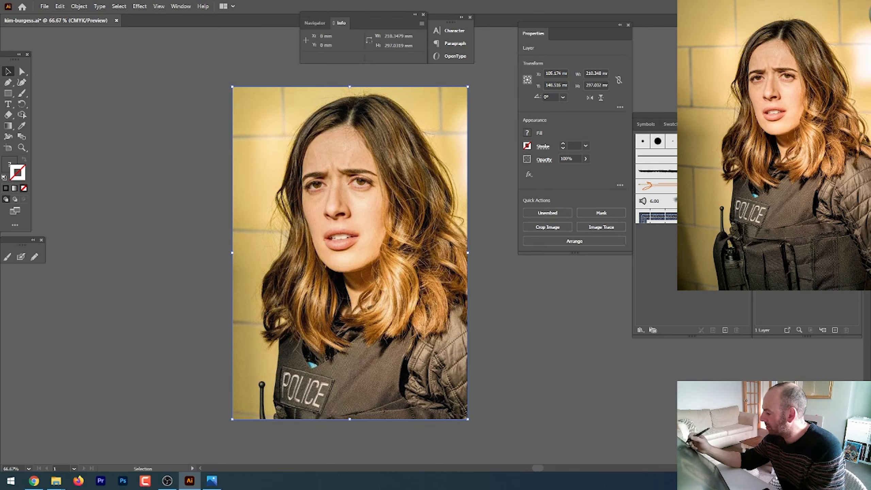
# - Lower the opacity of the photo's layer to 71%
pyautogui.click(585, 159)
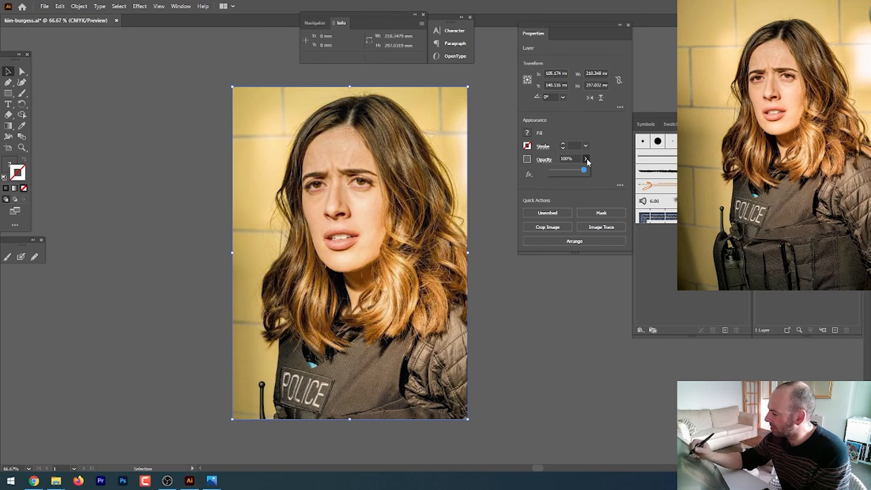
pyautogui.click(571, 171)
pyautogui.moveTo(575, 173); pyautogui.dragTo(576, 174)
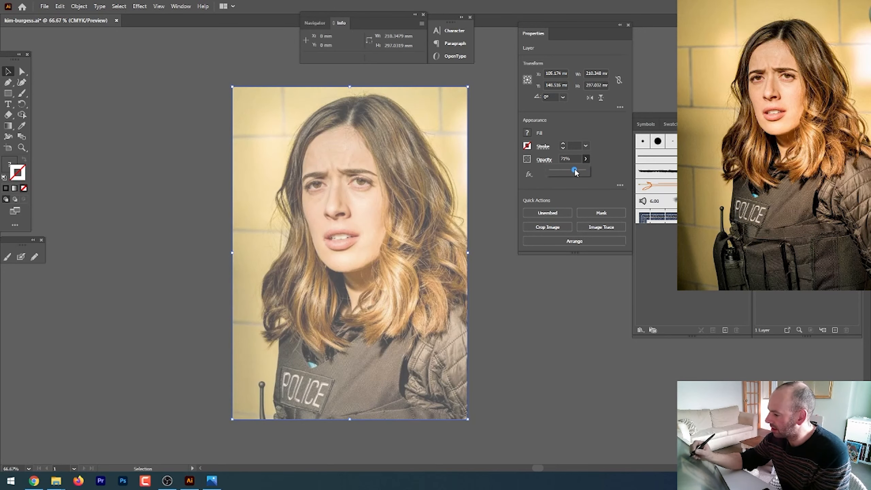
# - Lock the photo's layer and add a new layer for the line work
pyautogui.click(767, 140)
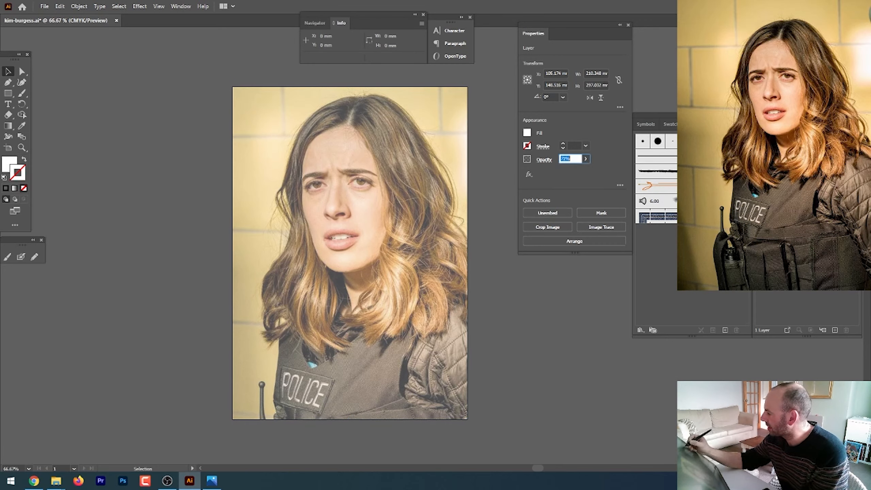
pyautogui.click(834, 330)
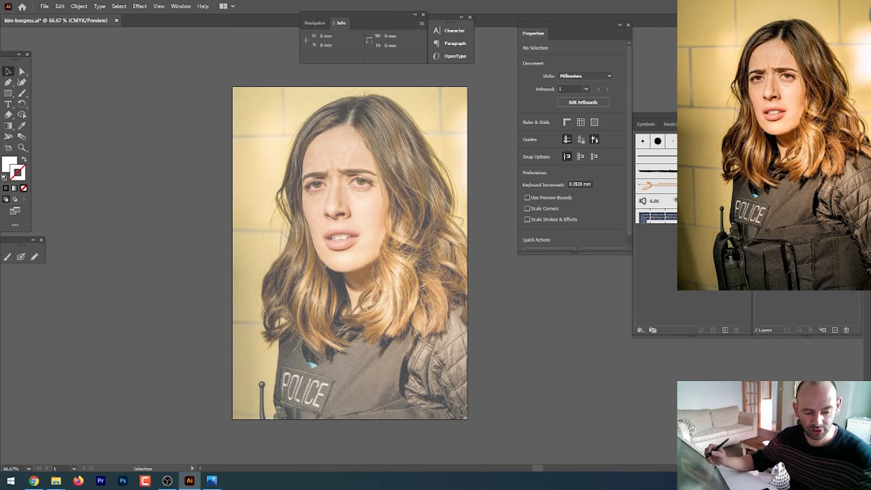
# - Start a new brush of the Calligraphic Brush type
pyautogui.press('F5')
pyautogui.press('F5')
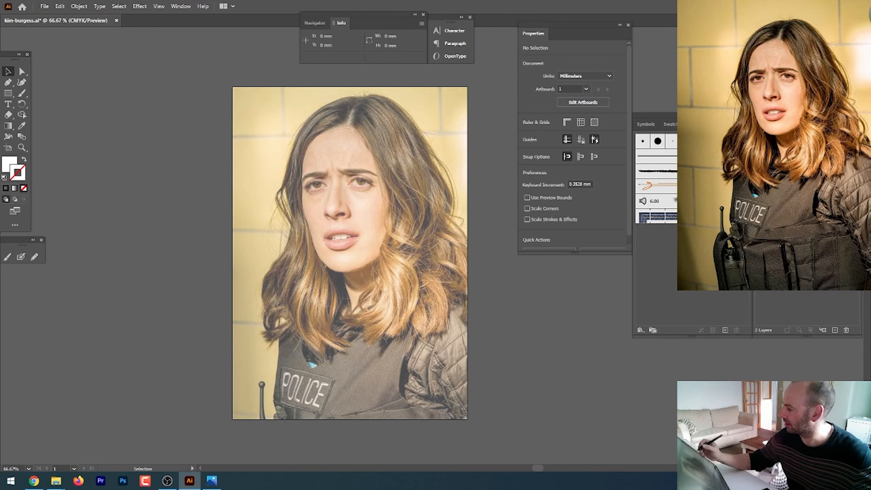
pyautogui.click(644, 141)
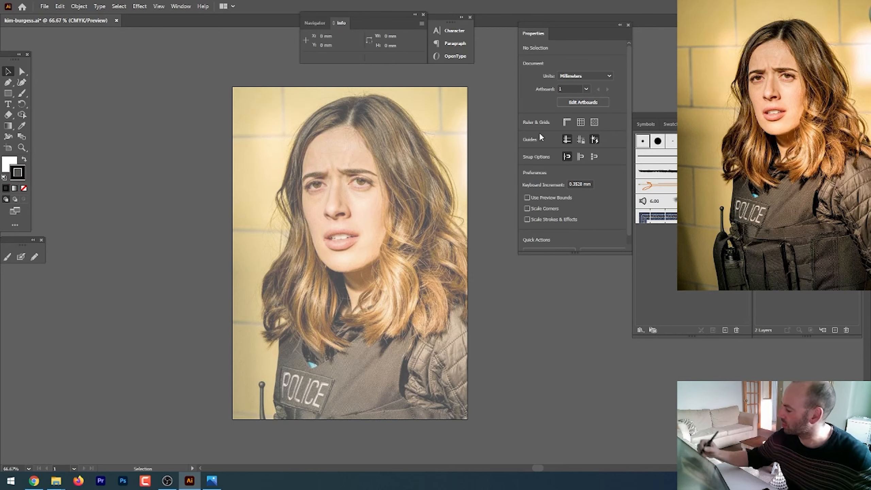
pyautogui.click(641, 330)
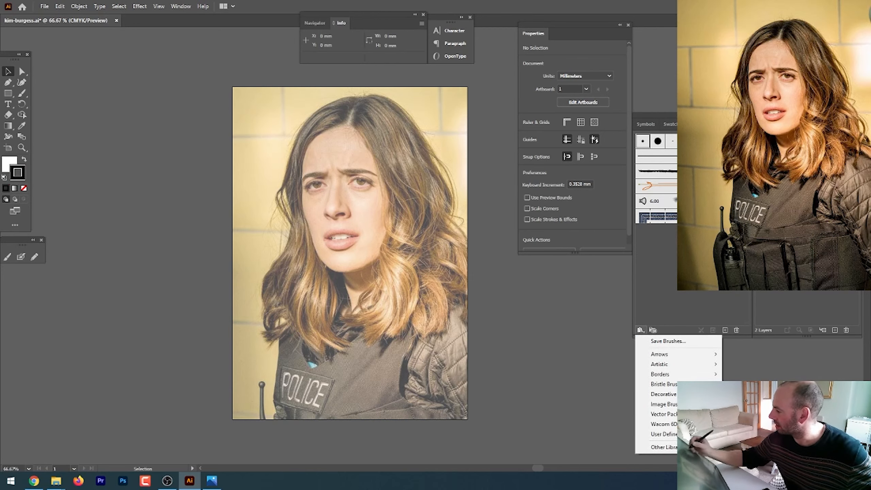
pyautogui.click(747, 125)
pyautogui.click(786, 135)
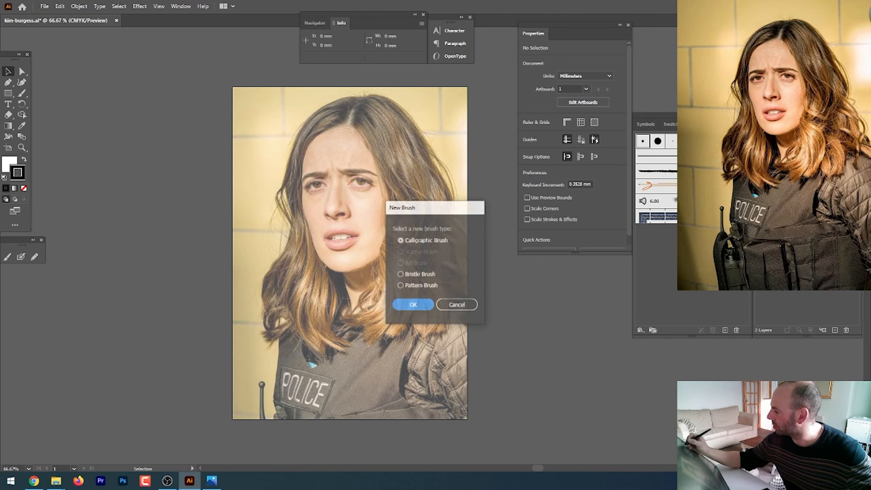
pyautogui.click(421, 305)
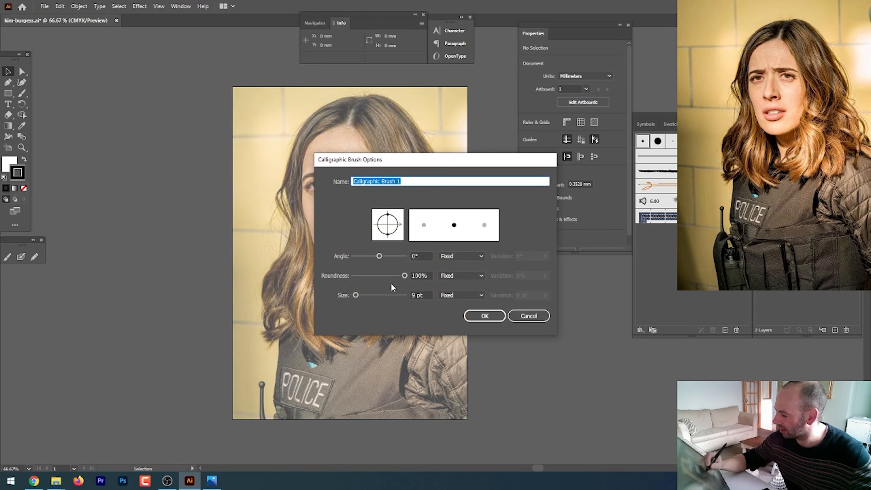
# - Set the calligraphic brush's size to 3 pt, controlled by Pressure with a variation of 3 pt, and activate the Paintbrush tool
pyautogui.click(412, 296)
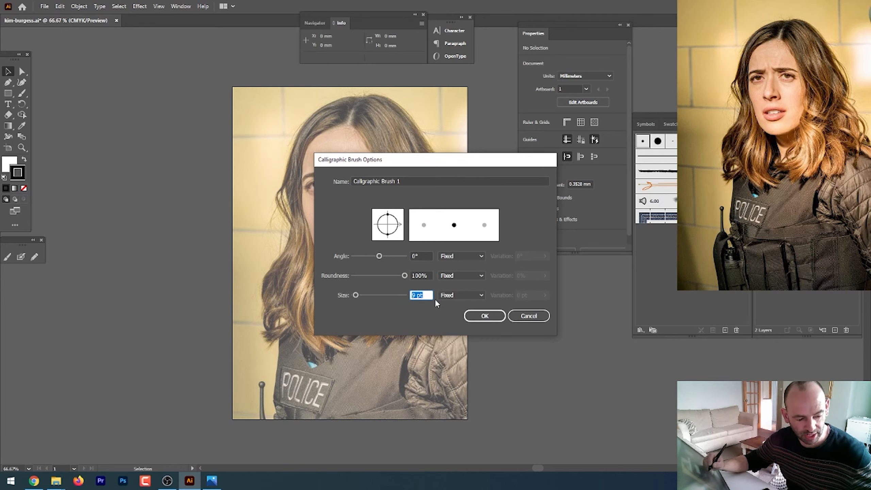
pyautogui.write('3')
pyautogui.click(478, 295)
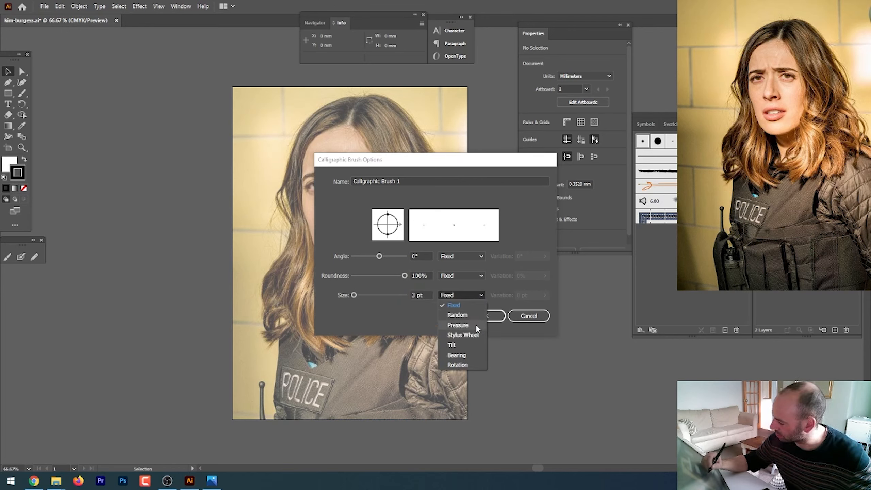
pyautogui.click(476, 324)
pyautogui.click(530, 295)
pyautogui.write('3')
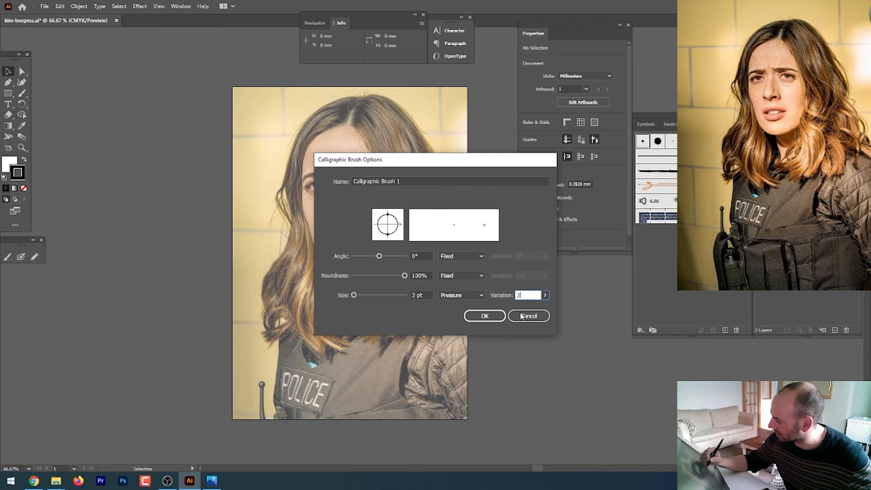
pyautogui.click(497, 316)
pyautogui.press('b')
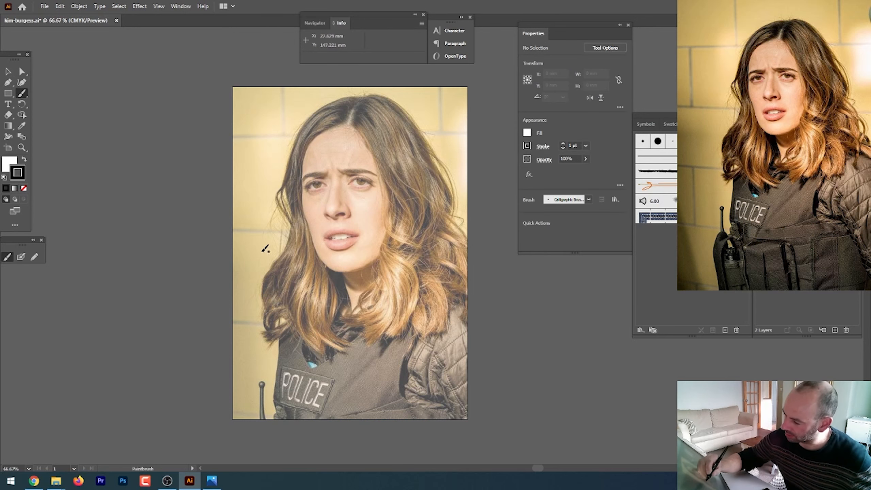
# - Test the brush with a few curved strokes on the wall beside the hair, and undo them
pyautogui.moveTo(260, 254); pyautogui.dragTo(275, 169)
pyautogui.moveTo(274, 218)
pyautogui.mouseDown()
pyautogui.moveTo(254, 273)
pyautogui.moveTo(269, 272)
pyautogui.mouseUp()
pyautogui.hotkey('ctrl', 'z')
pyautogui.hotkey('ctrl', 'z')
pyautogui.hotkey('ctrl', 'z')
pyautogui.hotkey('ctrl', 'z')
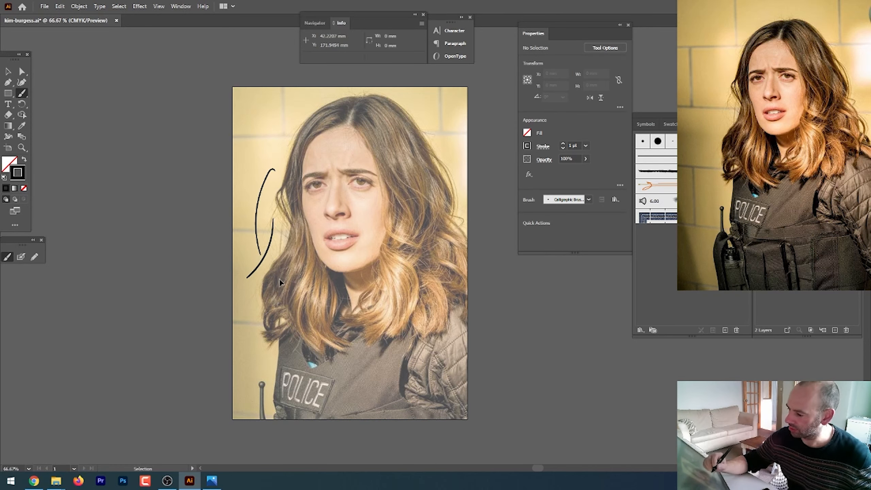
# - Trace the upper lid line of the woman's right eye with one curved black brush stroke from corner to corner
pyautogui.hotkey('ctrl', '1')
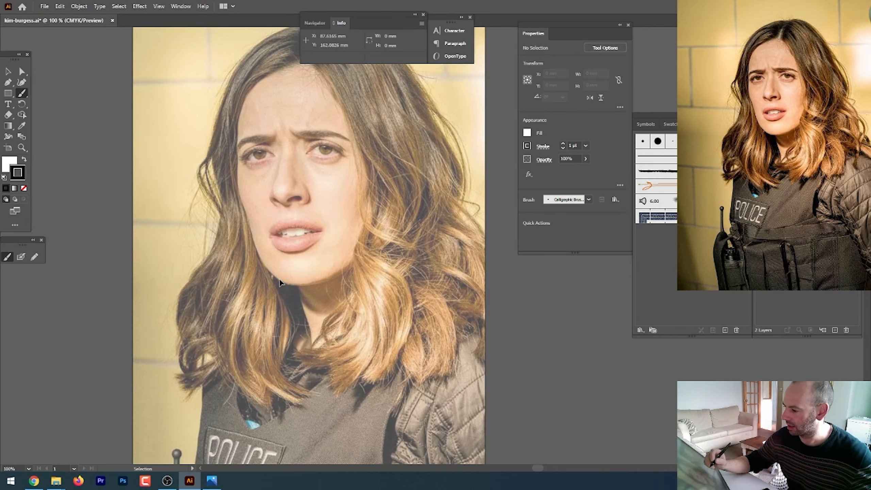
pyautogui.hotkey('ctrl', '=')
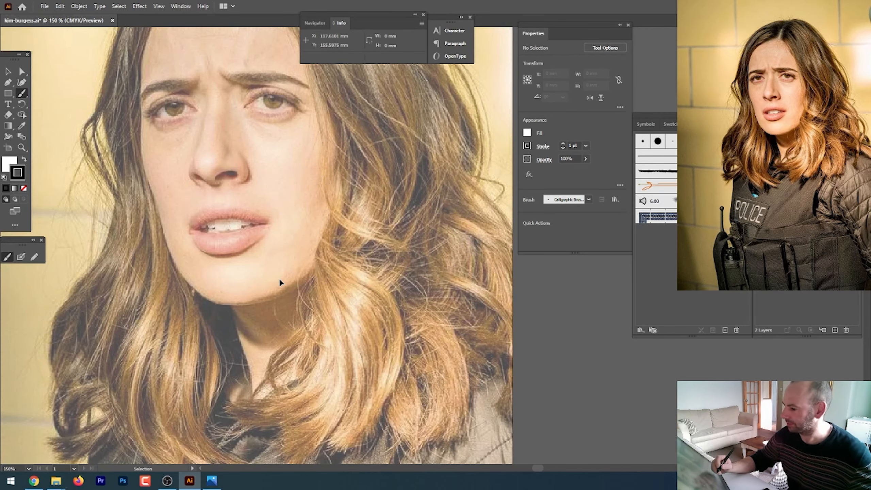
pyautogui.hotkey('ctrl', '=')
pyautogui.moveTo(278, 190)
pyautogui.mouseDown()
pyautogui.moveTo(358, 330)
pyautogui.moveTo(402, 355)
pyautogui.mouseUp()
pyautogui.hotkey('ctrl', '=')
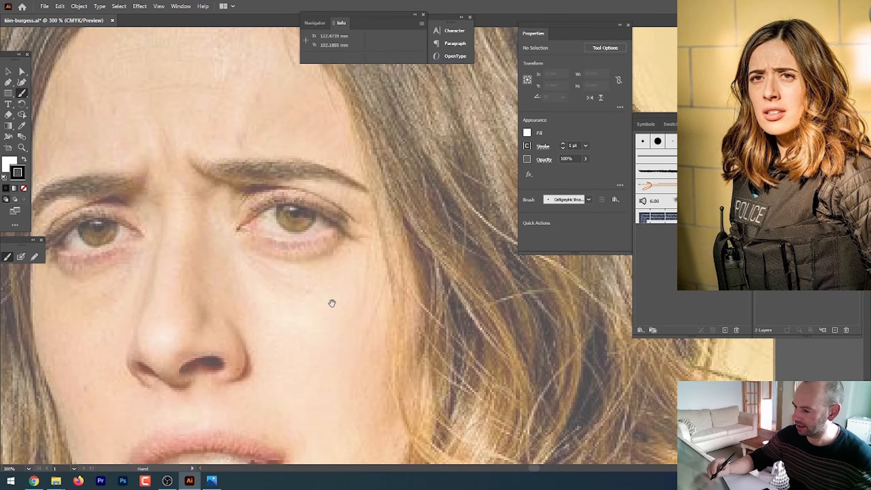
pyautogui.moveTo(331, 301); pyautogui.dragTo(419, 313)
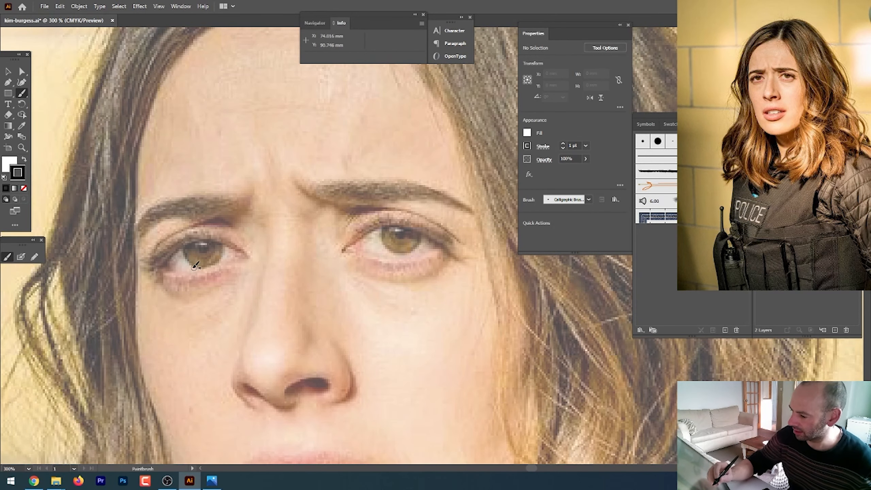
pyautogui.hotkey('ctrl', '=')
pyautogui.moveTo(202, 324); pyautogui.dragTo(306, 316)
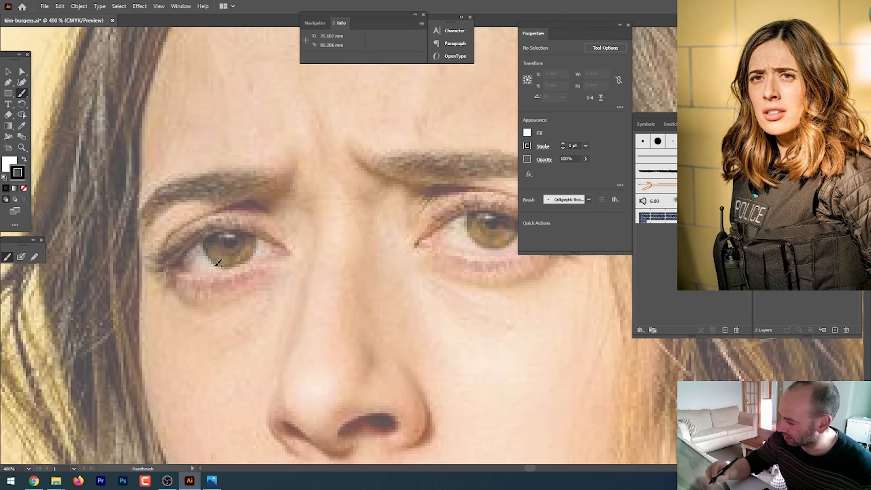
pyautogui.moveTo(173, 261)
pyautogui.mouseDown()
pyautogui.moveTo(206, 236)
pyautogui.moveTo(245, 229)
pyautogui.moveTo(287, 248)
pyautogui.mouseUp()
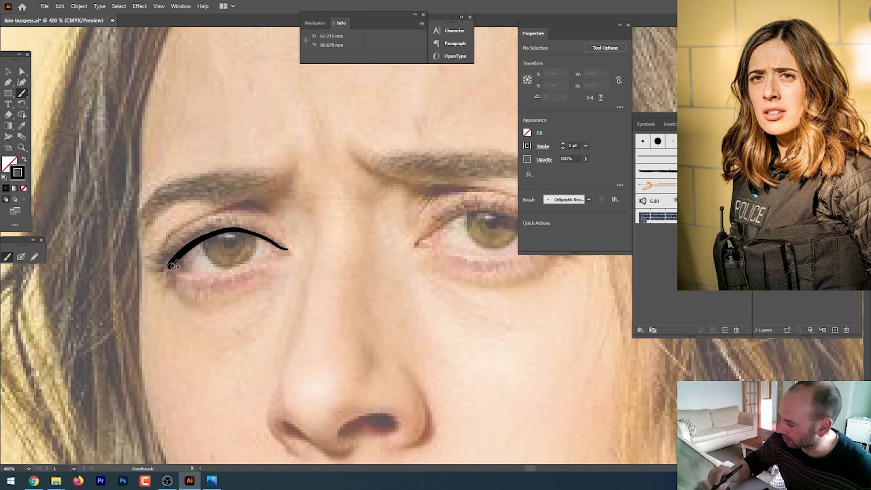
# - Try tracing the lower lid line of the same eye, and undo the stroke
pyautogui.moveTo(168, 266)
pyautogui.mouseDown()
pyautogui.moveTo(233, 270)
pyautogui.moveTo(264, 257)
pyautogui.mouseUp()
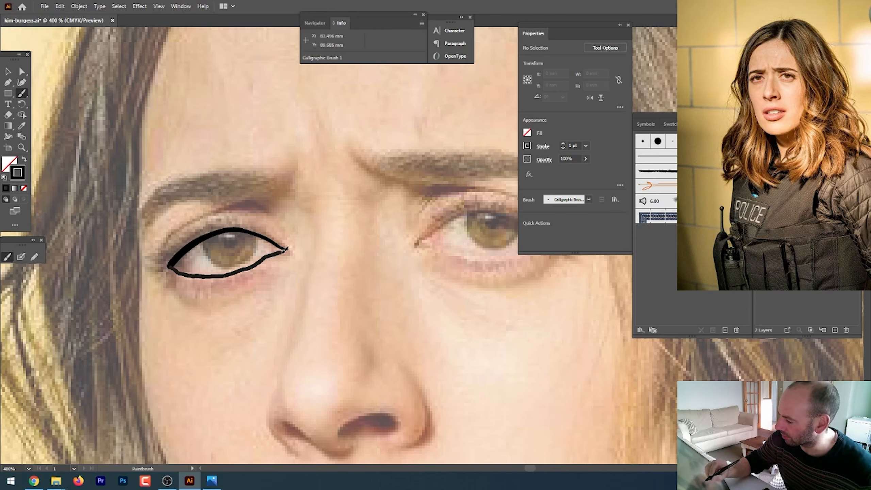
pyautogui.hotkey('ctrl', 'z')
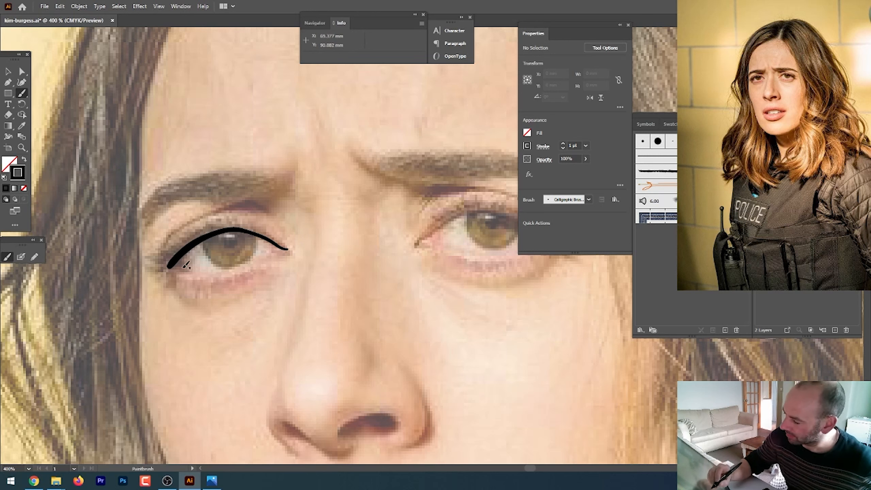
# - Trace the lower lid line of the woman's right eye and outline her left eye with an upper and a lower lid stroke
pyautogui.moveTo(168, 267); pyautogui.dragTo(243, 270)
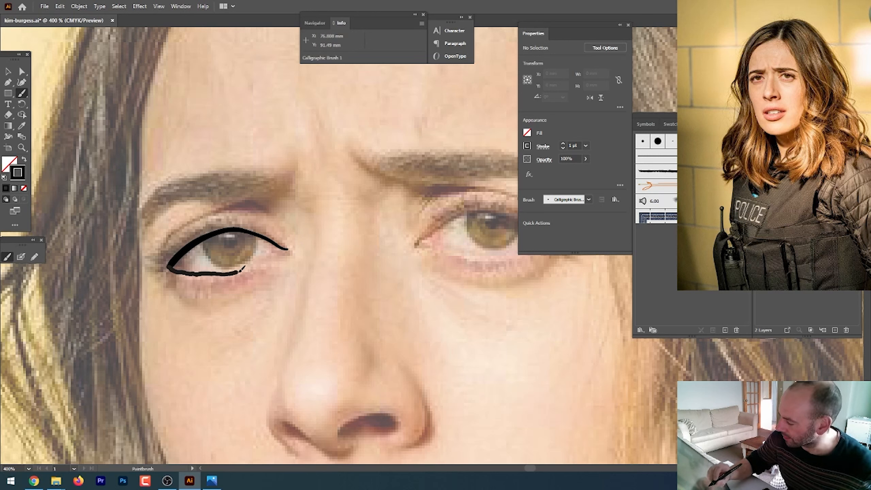
pyautogui.moveTo(284, 250); pyautogui.dragTo(285, 249)
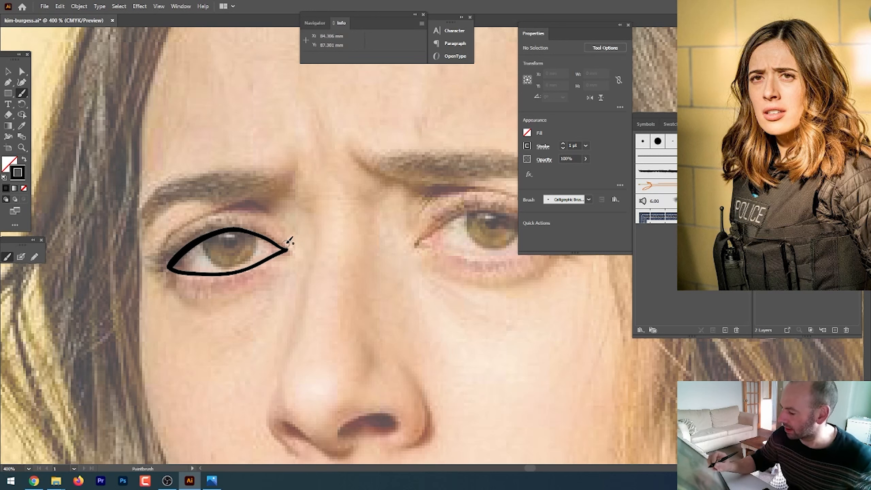
pyautogui.moveTo(422, 289); pyautogui.dragTo(224, 314)
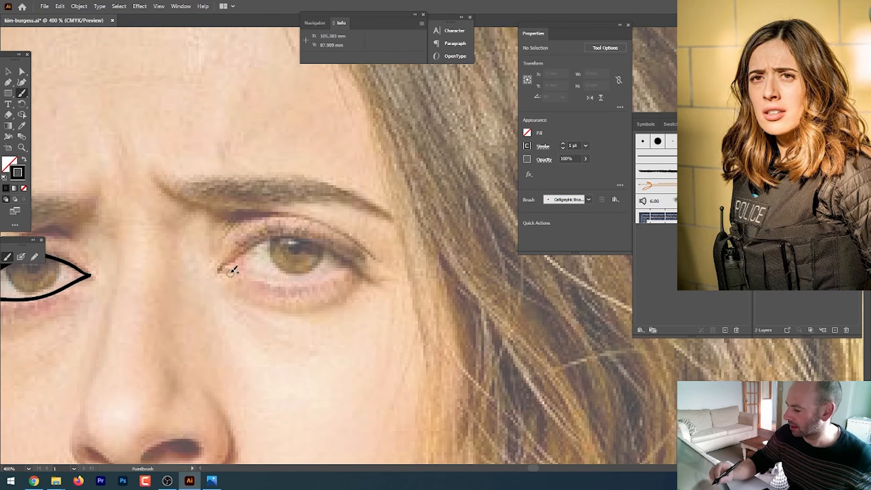
pyautogui.moveTo(225, 268)
pyautogui.mouseDown()
pyautogui.moveTo(265, 240)
pyautogui.moveTo(290, 235)
pyautogui.moveTo(356, 262)
pyautogui.mouseUp()
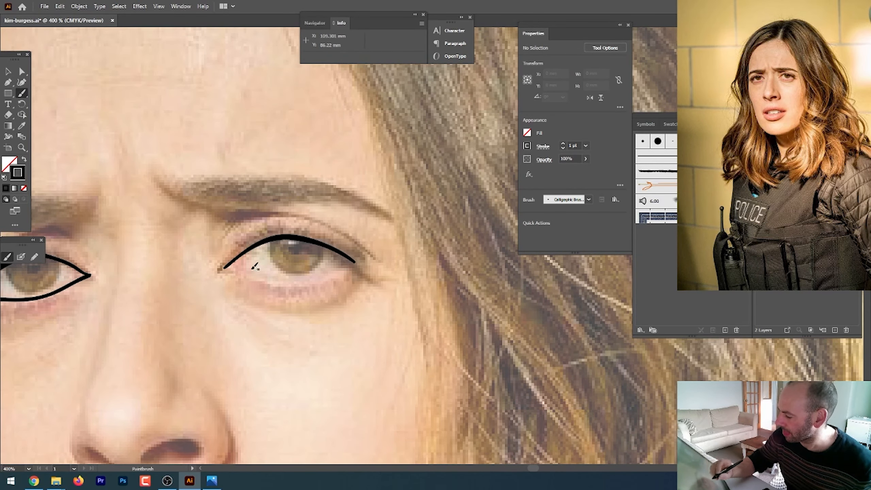
pyautogui.moveTo(226, 267)
pyautogui.mouseDown()
pyautogui.moveTo(305, 283)
pyautogui.moveTo(355, 262)
pyautogui.mouseUp()
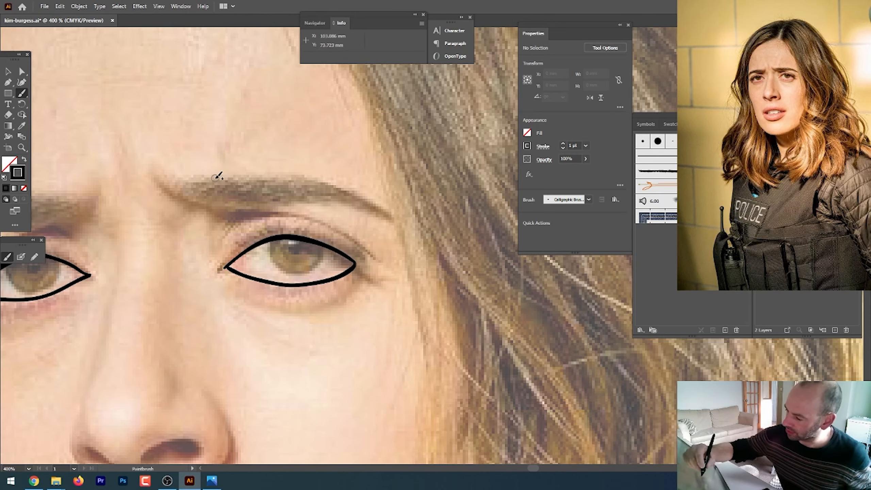
# - Draw a tapered lid crease above the woman's right eye and outline the eyebrow over it, including its slanted inner end
pyautogui.press('space')
pyautogui.moveTo(245, 334)
pyautogui.mouseDown()
pyautogui.moveTo(373, 310)
pyautogui.moveTo(398, 357)
pyautogui.mouseUp()
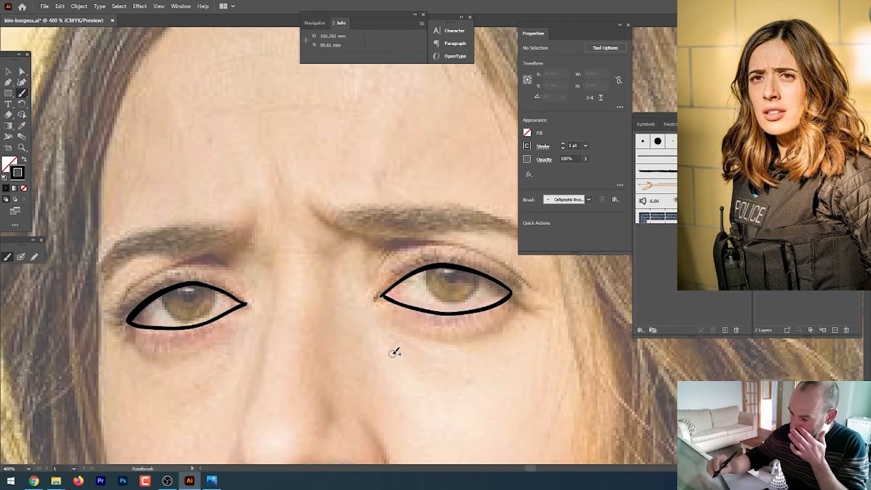
pyautogui.moveTo(117, 304)
pyautogui.mouseDown()
pyautogui.moveTo(158, 272)
pyautogui.moveTo(199, 257)
pyautogui.moveTo(227, 262)
pyautogui.mouseUp()
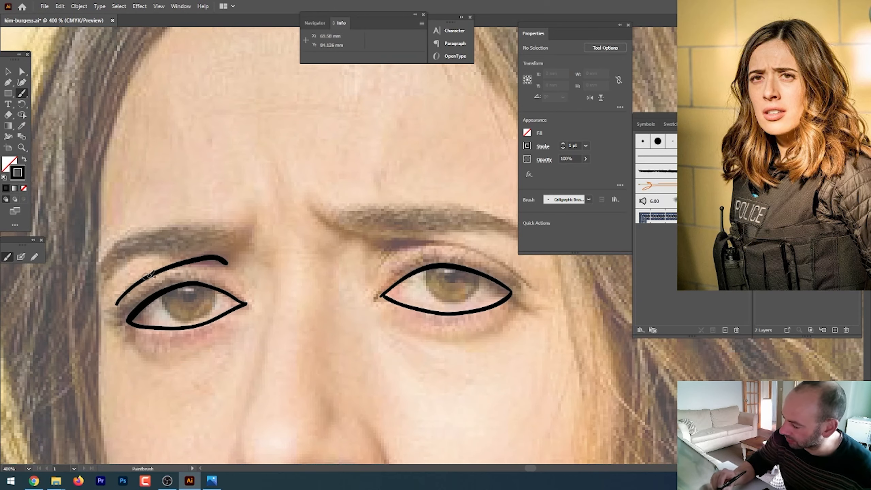
pyautogui.moveTo(158, 272)
pyautogui.mouseDown()
pyautogui.moveTo(225, 262)
pyautogui.moveTo(204, 260)
pyautogui.moveTo(254, 233)
pyautogui.moveTo(257, 215)
pyautogui.mouseUp()
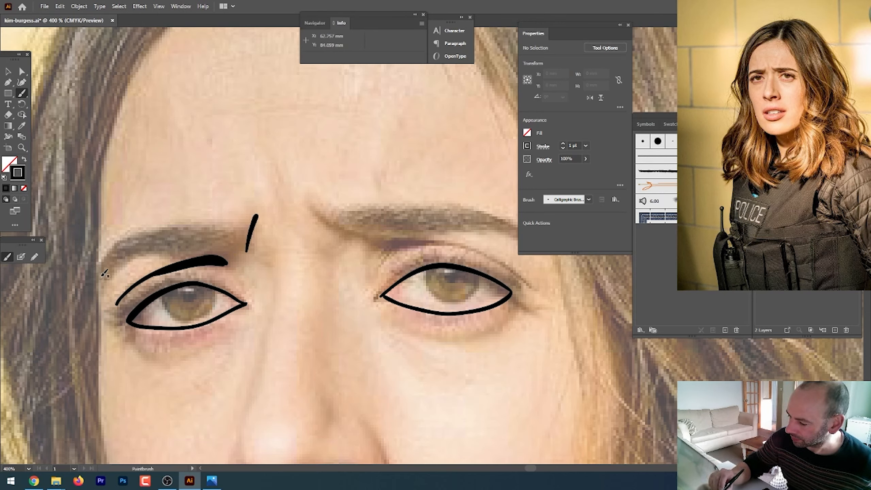
pyautogui.moveTo(102, 276)
pyautogui.mouseDown()
pyautogui.moveTo(141, 232)
pyautogui.moveTo(255, 216)
pyautogui.mouseUp()
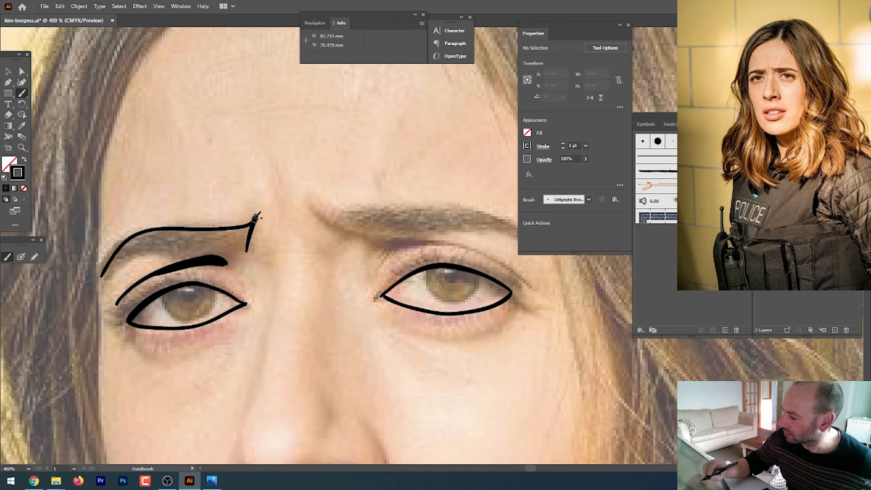
pyautogui.moveTo(102, 275)
pyautogui.mouseDown()
pyautogui.moveTo(147, 253)
pyautogui.moveTo(251, 246)
pyautogui.mouseUp()
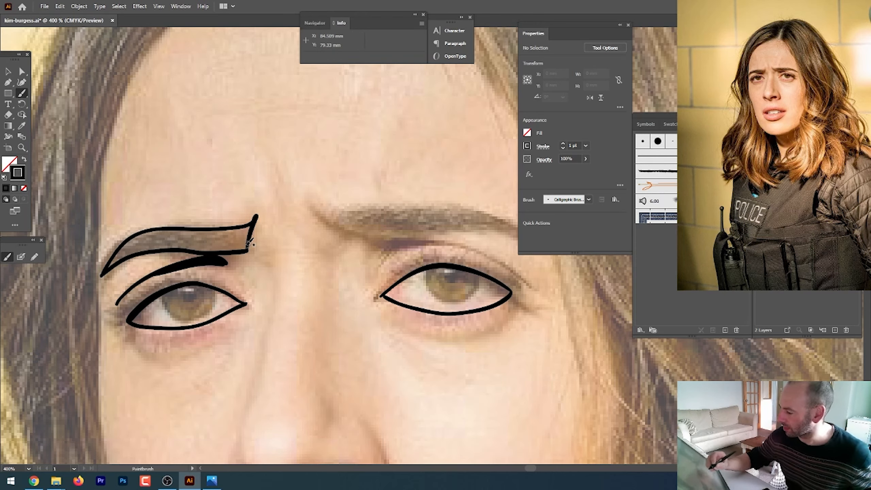
# - Outline the woman's left eyebrow with its inner crease, and trace the lid crease below it with a thickened inner end
pyautogui.moveTo(456, 350); pyautogui.dragTo(271, 369)
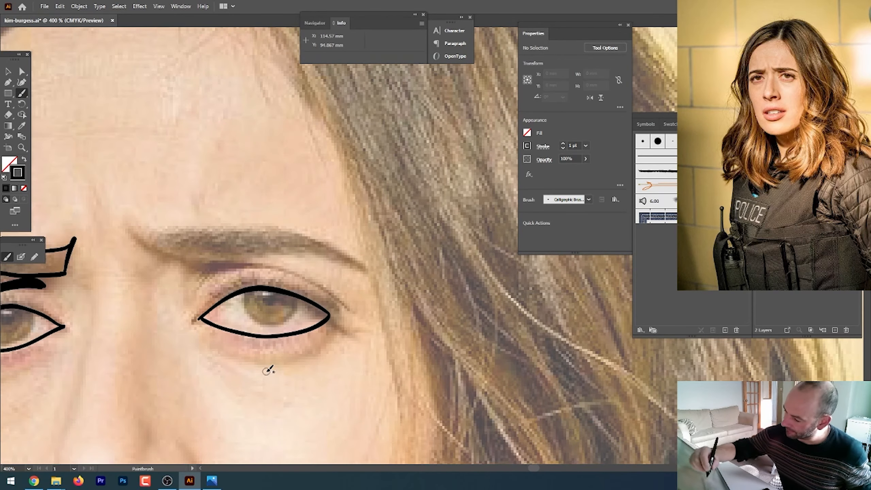
pyautogui.moveTo(130, 226)
pyautogui.mouseDown()
pyautogui.moveTo(175, 262)
pyautogui.moveTo(154, 240)
pyautogui.moveTo(180, 253)
pyautogui.moveTo(310, 251)
pyautogui.moveTo(361, 268)
pyautogui.moveTo(305, 232)
pyautogui.moveTo(140, 226)
pyautogui.mouseUp()
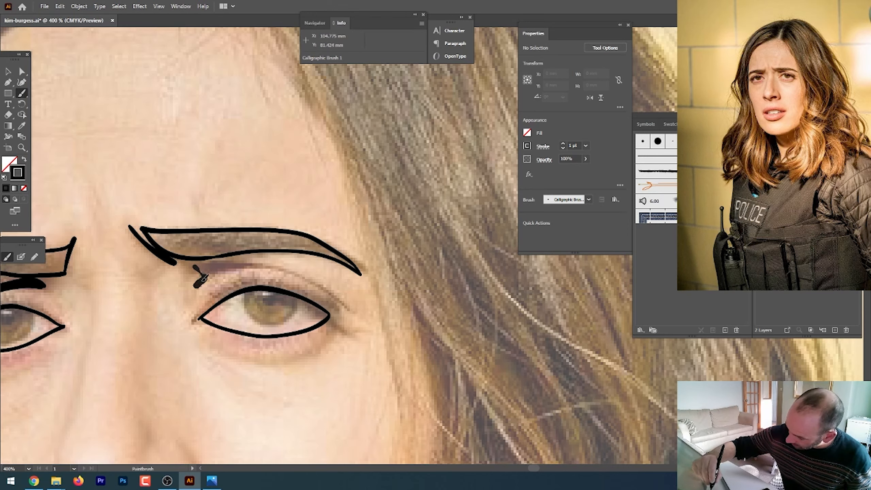
pyautogui.moveTo(197, 284)
pyautogui.mouseDown()
pyautogui.moveTo(247, 267)
pyautogui.moveTo(298, 273)
pyautogui.moveTo(341, 301)
pyautogui.mouseUp()
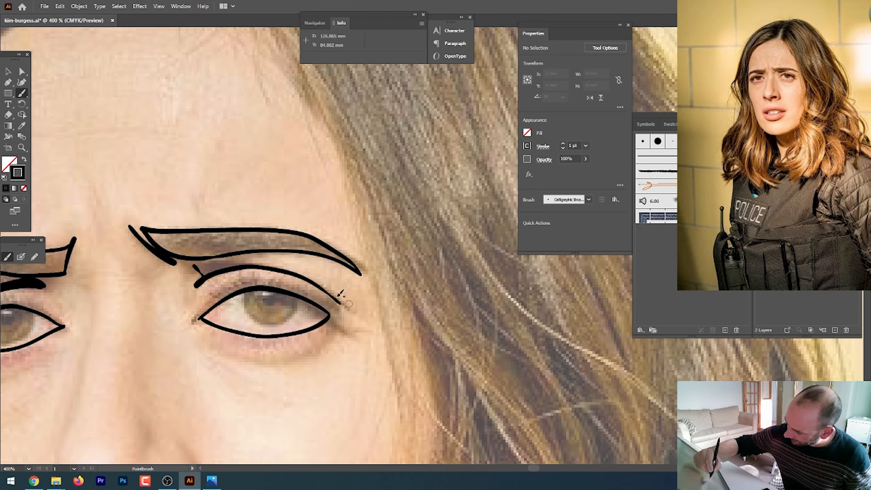
pyautogui.moveTo(196, 264)
pyautogui.mouseDown()
pyautogui.moveTo(248, 269)
pyautogui.moveTo(196, 269)
pyautogui.moveTo(223, 267)
pyautogui.moveTo(194, 282)
pyautogui.moveTo(195, 267)
pyautogui.moveTo(235, 264)
pyautogui.mouseUp()
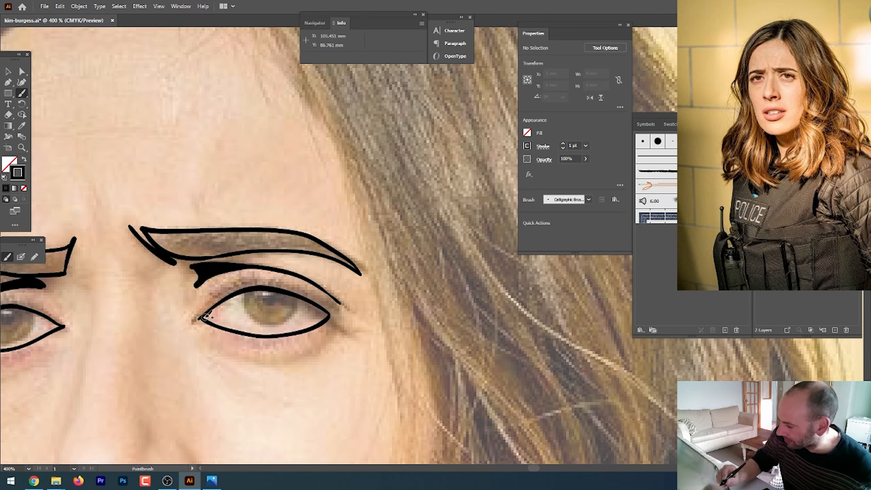
# - Thicken the upper lids and extend the outer corners of both eyes, and draw a thin curved line under each eye
pyautogui.moveTo(192, 320)
pyautogui.mouseDown()
pyautogui.moveTo(221, 296)
pyautogui.moveTo(264, 284)
pyautogui.moveTo(329, 312)
pyautogui.moveTo(312, 299)
pyautogui.moveTo(332, 317)
pyautogui.mouseUp()
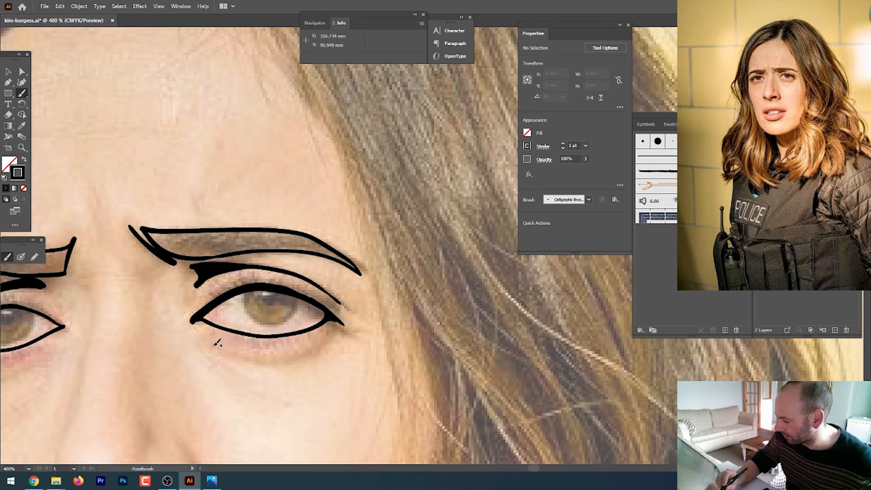
pyautogui.moveTo(267, 348); pyautogui.dragTo(342, 326)
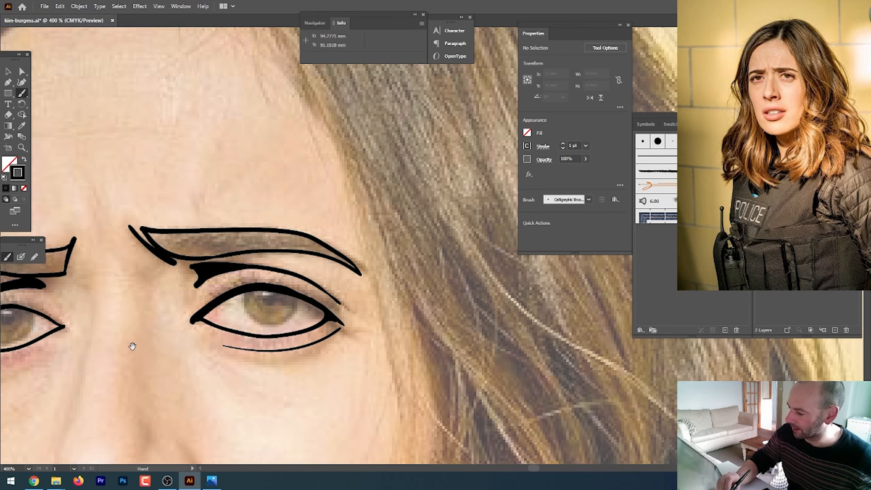
pyautogui.moveTo(132, 346); pyautogui.dragTo(342, 344)
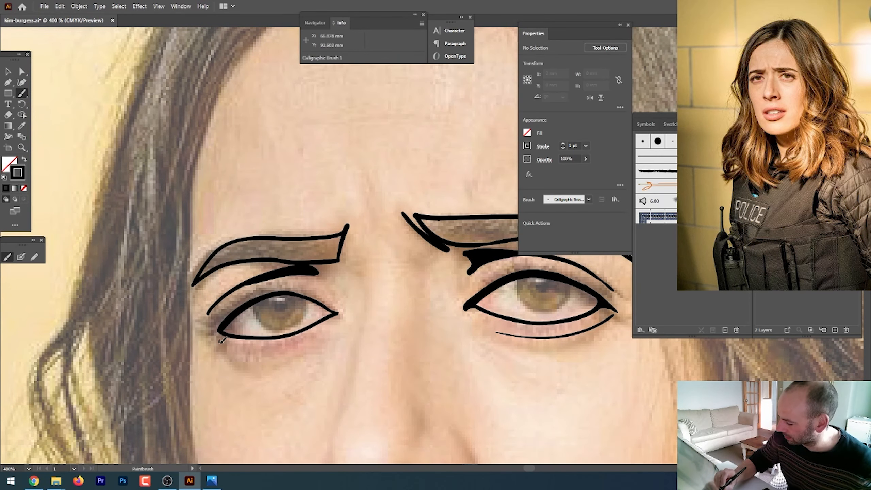
pyautogui.moveTo(219, 341)
pyautogui.mouseDown()
pyautogui.moveTo(262, 365)
pyautogui.moveTo(325, 339)
pyautogui.mouseUp()
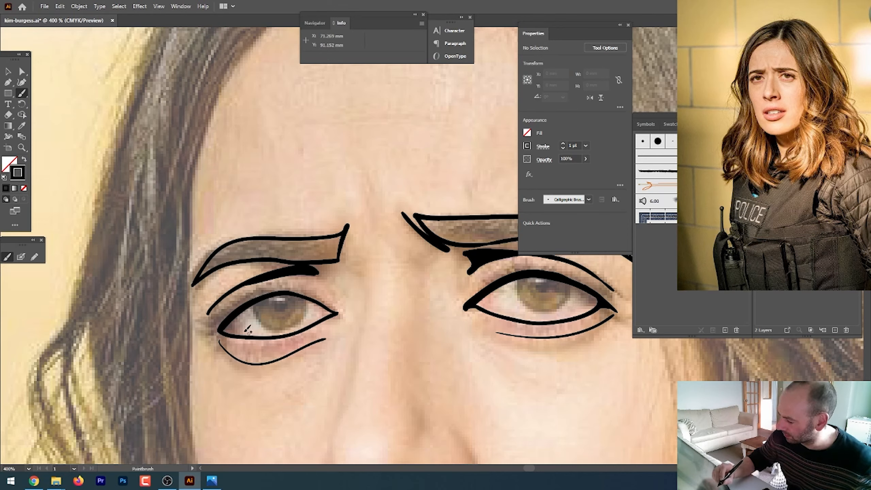
pyautogui.moveTo(227, 324)
pyautogui.mouseDown()
pyautogui.moveTo(218, 325)
pyautogui.moveTo(247, 304)
pyautogui.moveTo(292, 293)
pyautogui.moveTo(244, 298)
pyautogui.moveTo(202, 330)
pyautogui.moveTo(221, 333)
pyautogui.moveTo(245, 303)
pyautogui.moveTo(237, 304)
pyautogui.moveTo(260, 292)
pyautogui.mouseUp()
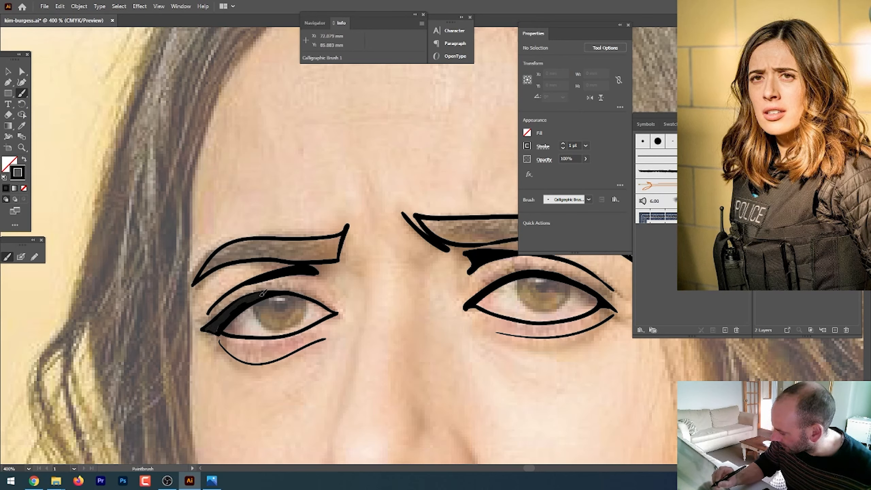
pyautogui.moveTo(219, 328); pyautogui.dragTo(221, 331)
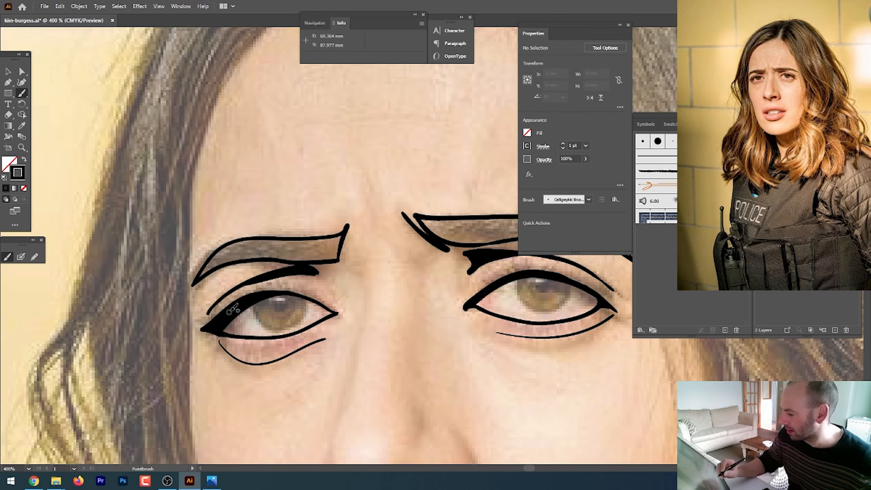
# - Add two short strokes at the top of the nose bridge and two frown lines between the eyebrows
pyautogui.moveTo(350, 313); pyautogui.dragTo(290, 255)
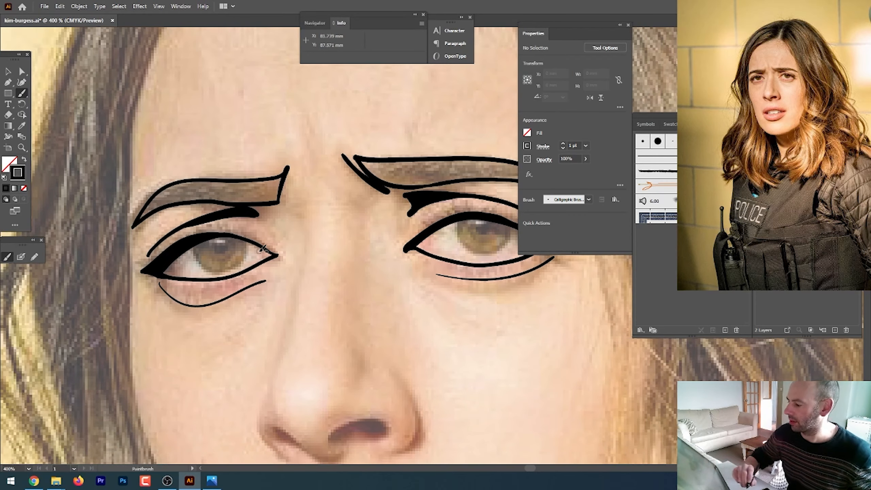
pyautogui.moveTo(424, 341); pyautogui.dragTo(377, 306)
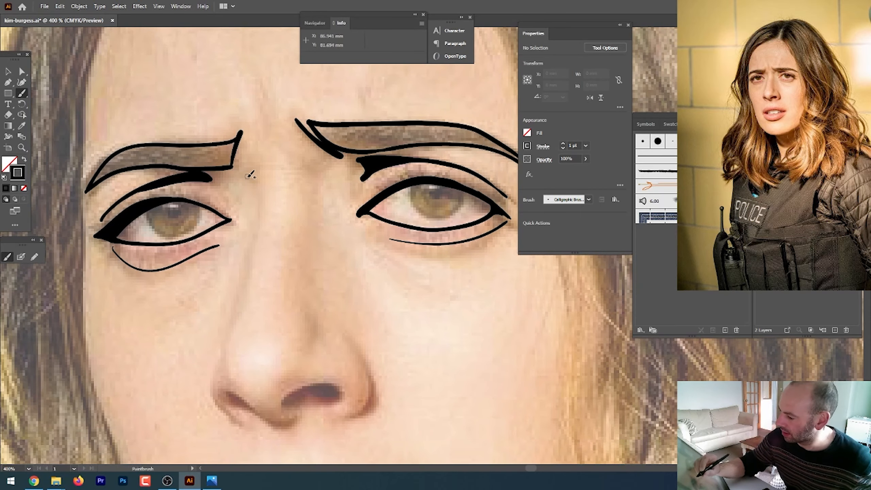
pyautogui.moveTo(318, 169); pyautogui.dragTo(304, 167)
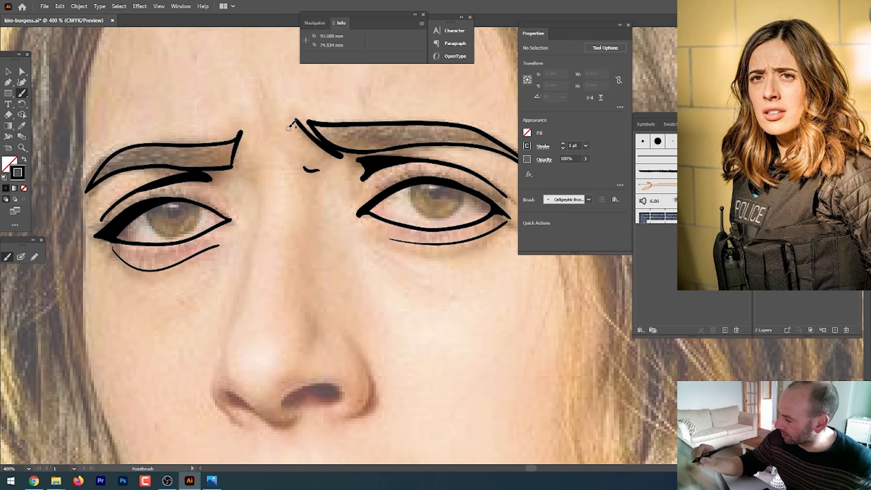
pyautogui.moveTo(250, 177); pyautogui.dragTo(261, 163)
pyautogui.moveTo(336, 111); pyautogui.dragTo(330, 184)
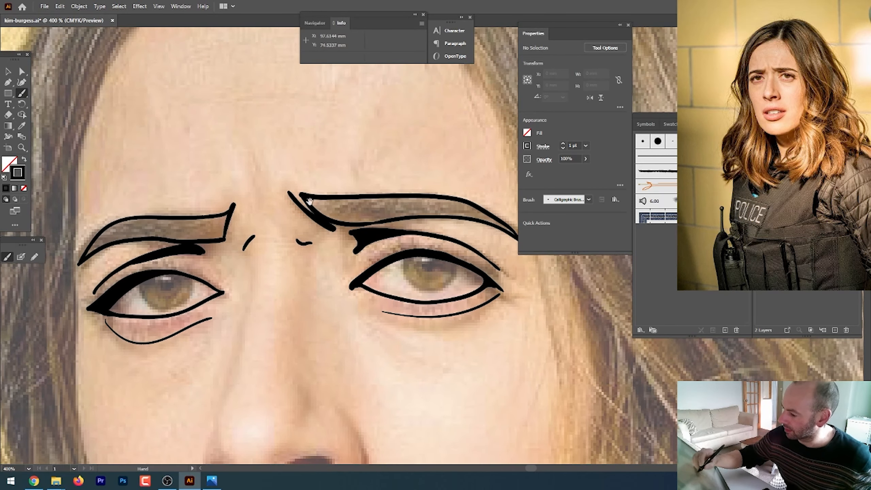
pyautogui.moveTo(259, 202); pyautogui.dragTo(255, 160)
pyautogui.moveTo(285, 210); pyautogui.dragTo(264, 171)
# - Draw both nostrils as solid black shapes following the dark areas of the photo
pyautogui.press('space')
pyautogui.moveTo(384, 345); pyautogui.dragTo(340, 249)
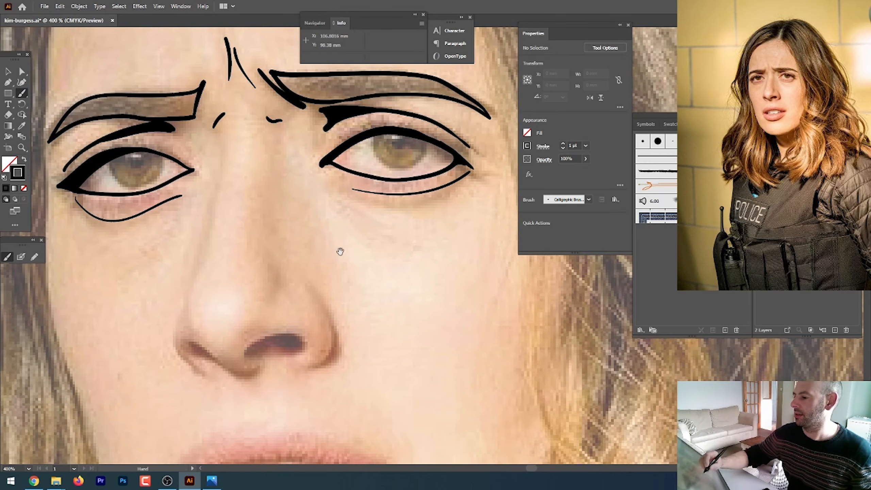
pyautogui.moveTo(321, 286)
pyautogui.mouseDown()
pyautogui.moveTo(335, 269)
pyautogui.moveTo(330, 248)
pyautogui.mouseUp()
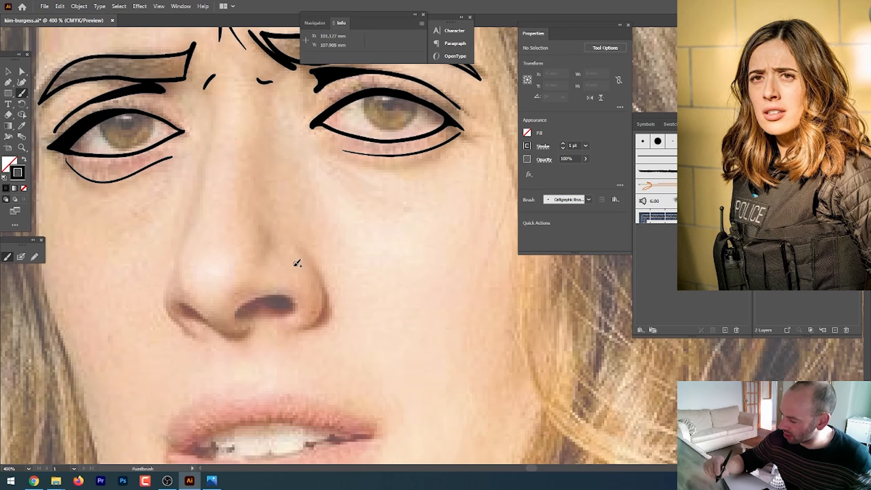
pyautogui.moveTo(219, 330)
pyautogui.mouseDown()
pyautogui.moveTo(183, 304)
pyautogui.moveTo(209, 322)
pyautogui.moveTo(237, 317)
pyautogui.moveTo(259, 298)
pyautogui.moveTo(296, 301)
pyautogui.moveTo(281, 313)
pyautogui.moveTo(241, 317)
pyautogui.moveTo(246, 304)
pyautogui.moveTo(237, 316)
pyautogui.moveTo(275, 302)
pyautogui.mouseUp()
pyautogui.moveTo(206, 320); pyautogui.dragTo(215, 325)
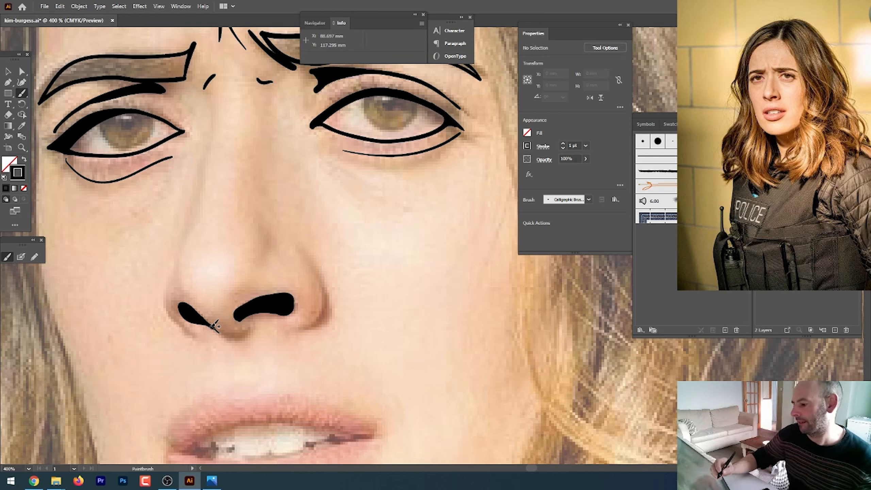
# - Trace the outer contours of both nose wings and the underside of the tip, thickening the shadow beside the woman's left nostril
pyautogui.moveTo(190, 227)
pyautogui.mouseDown()
pyautogui.moveTo(178, 261)
pyautogui.moveTo(192, 294)
pyautogui.moveTo(166, 295)
pyautogui.moveTo(169, 318)
pyautogui.moveTo(195, 333)
pyautogui.mouseUp()
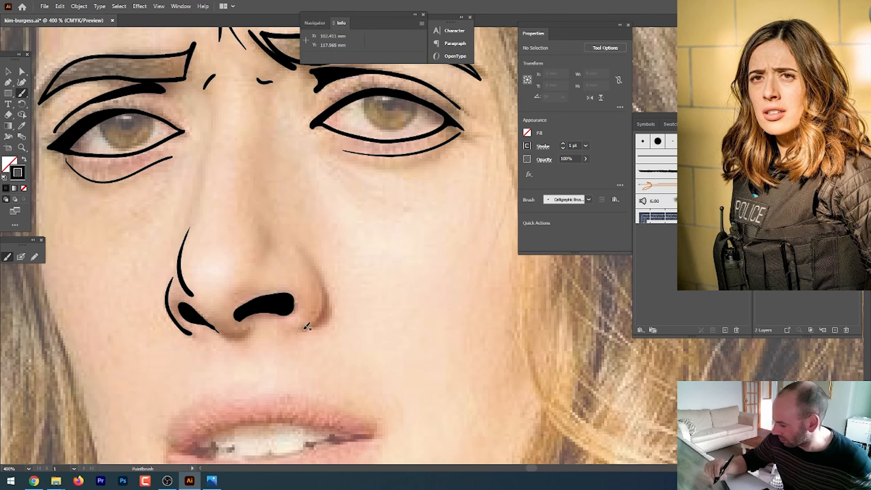
pyautogui.moveTo(299, 328)
pyautogui.mouseDown()
pyautogui.moveTo(324, 313)
pyautogui.moveTo(327, 287)
pyautogui.moveTo(326, 314)
pyautogui.moveTo(309, 324)
pyautogui.moveTo(325, 305)
pyautogui.moveTo(319, 277)
pyautogui.mouseUp()
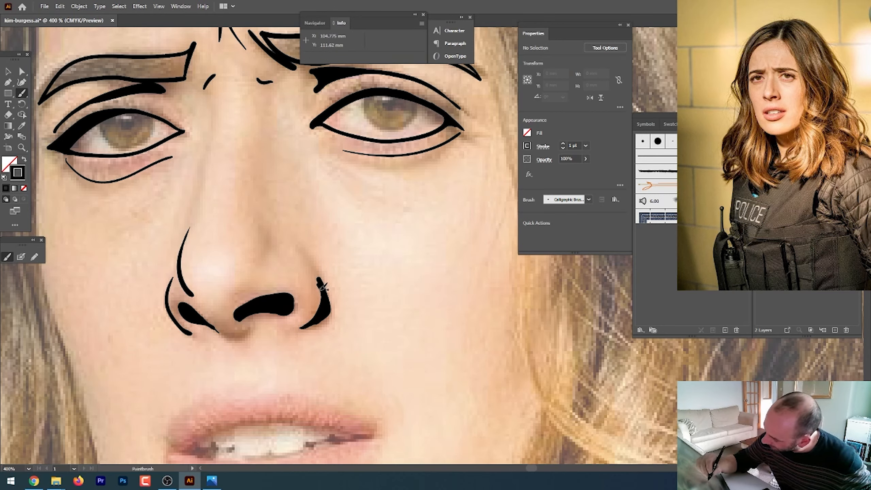
pyautogui.moveTo(323, 287)
pyautogui.mouseDown()
pyautogui.moveTo(321, 280)
pyautogui.moveTo(311, 265)
pyautogui.moveTo(321, 281)
pyautogui.moveTo(311, 264)
pyautogui.moveTo(315, 319)
pyautogui.mouseUp()
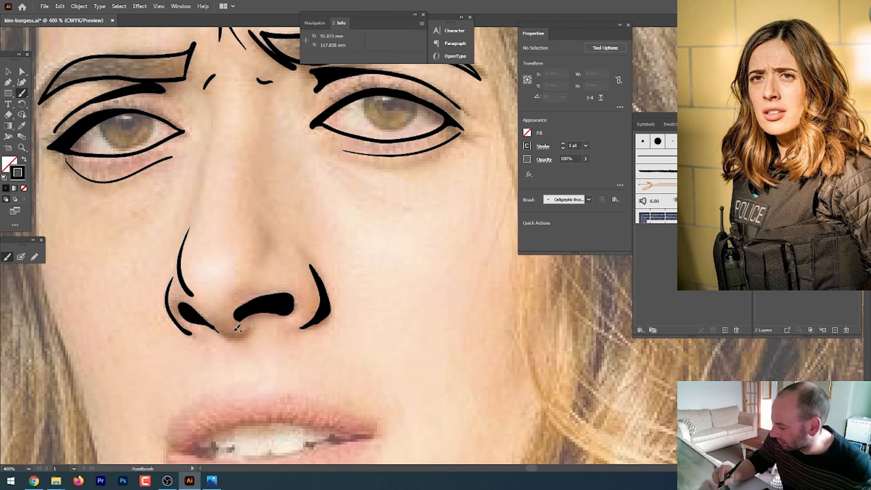
pyautogui.moveTo(228, 332); pyautogui.dragTo(254, 327)
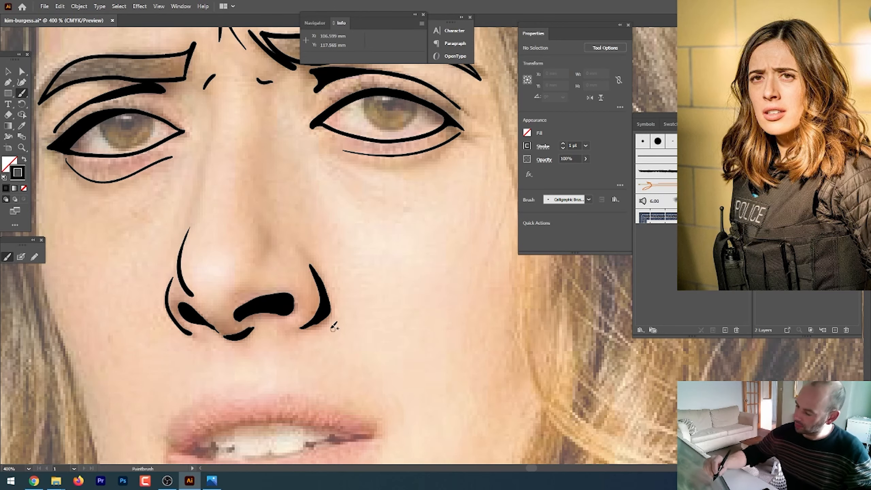
pyautogui.moveTo(311, 326)
pyautogui.mouseDown()
pyautogui.moveTo(331, 311)
pyautogui.moveTo(309, 324)
pyautogui.mouseUp()
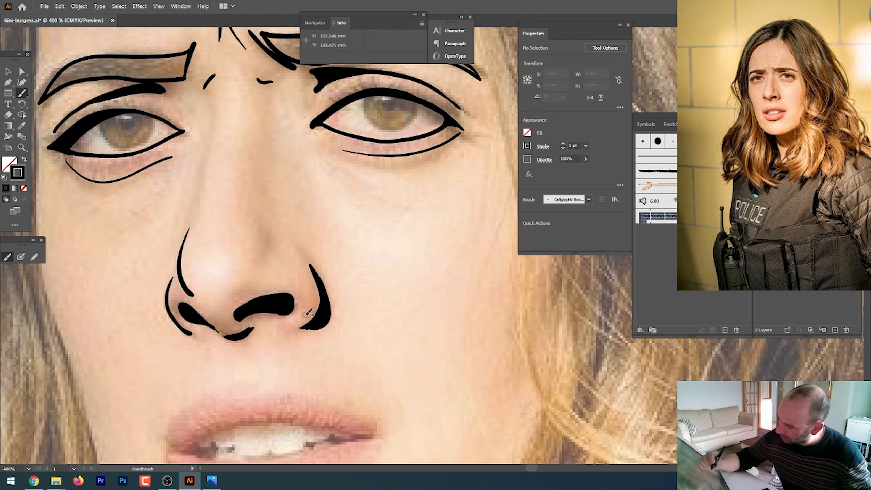
# - Draw a short curved stroke above the nose tip and a long thin line along the side of the bridge near her right eye
pyautogui.moveTo(265, 254); pyautogui.dragTo(255, 207)
pyautogui.moveTo(198, 210); pyautogui.dragTo(212, 114)
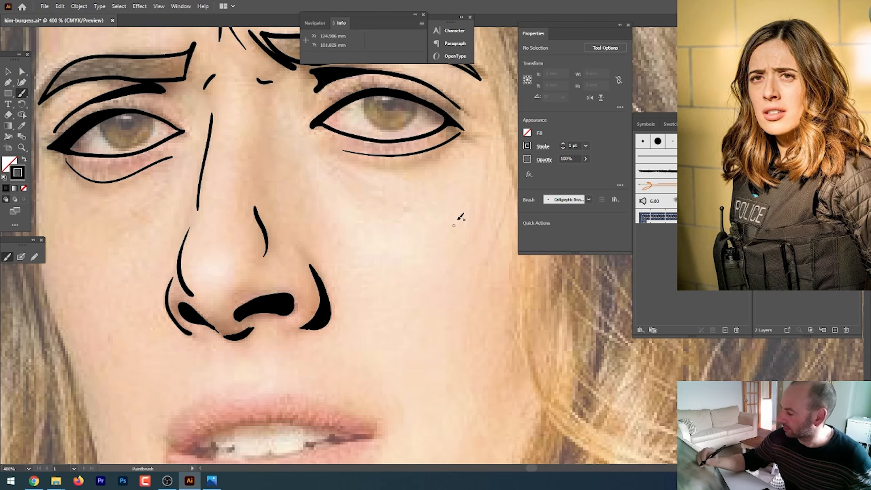
pyautogui.moveTo(428, 327); pyautogui.dragTo(429, 167)
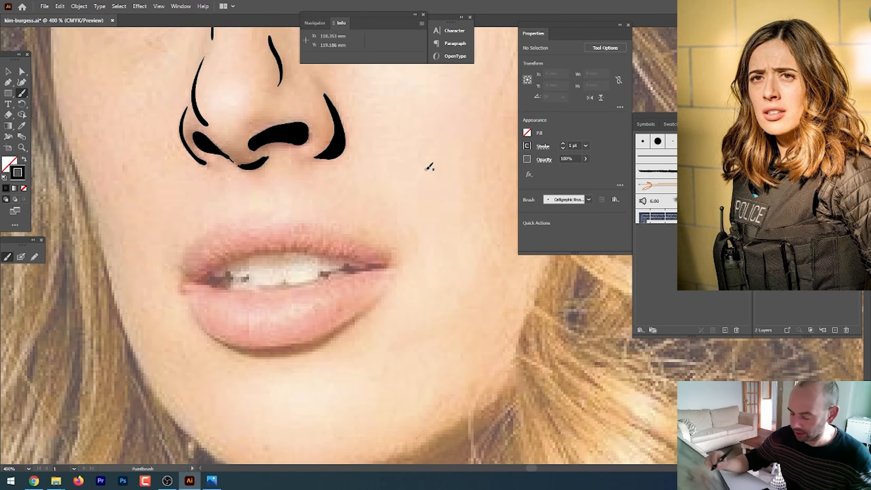
pyautogui.hotkey('ctrl', '0')
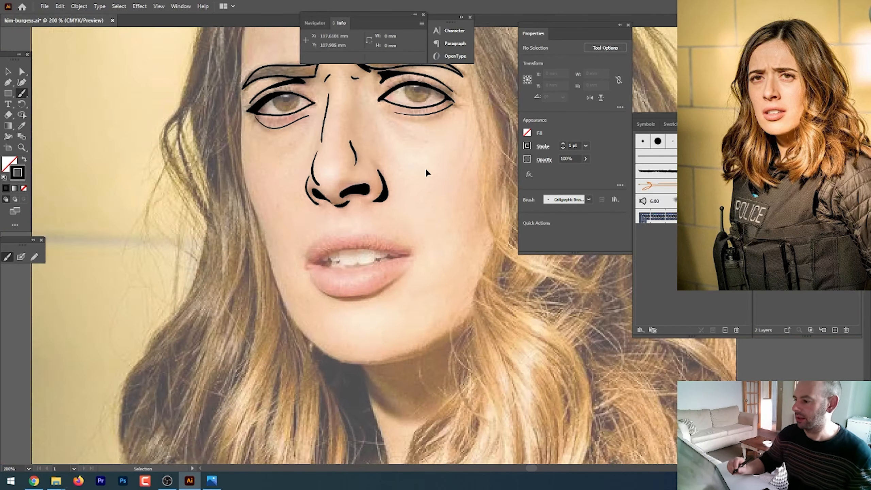
# - Check the whole line drawing at 100% with the reference photo hidden, and restore the photo
pyautogui.hotkey('ctrl', '-')
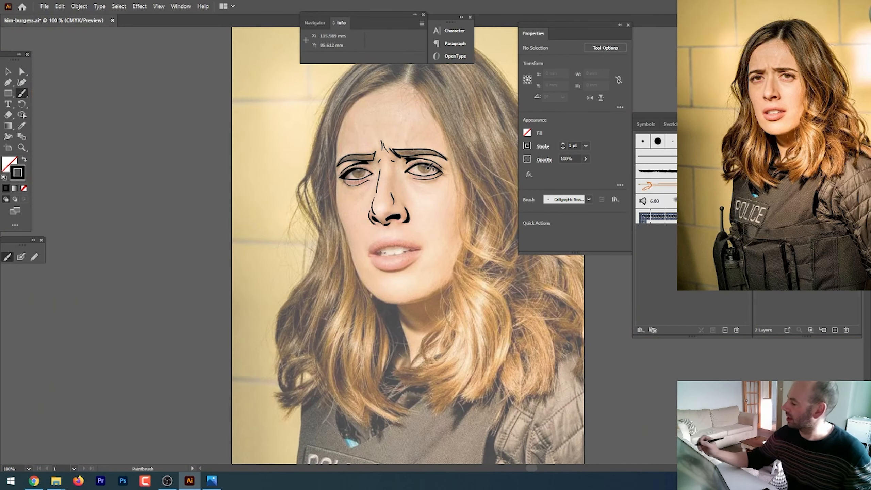
pyautogui.hotkey('ctrl', 'shift', 'w')
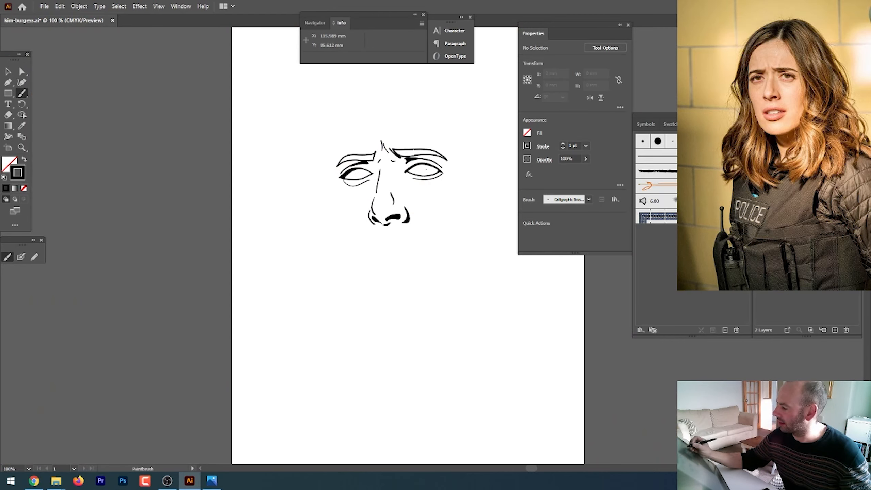
pyautogui.hotkey('ctrl', 'shift', 'w')
# - Outline the iris of the woman's left eye with the Pencil tool as a closed shape tucked under the upper lid
pyautogui.hotkey('ctrl', '+')
pyautogui.hotkey('ctrl', '+')
pyautogui.hotkey('ctrl', '+')
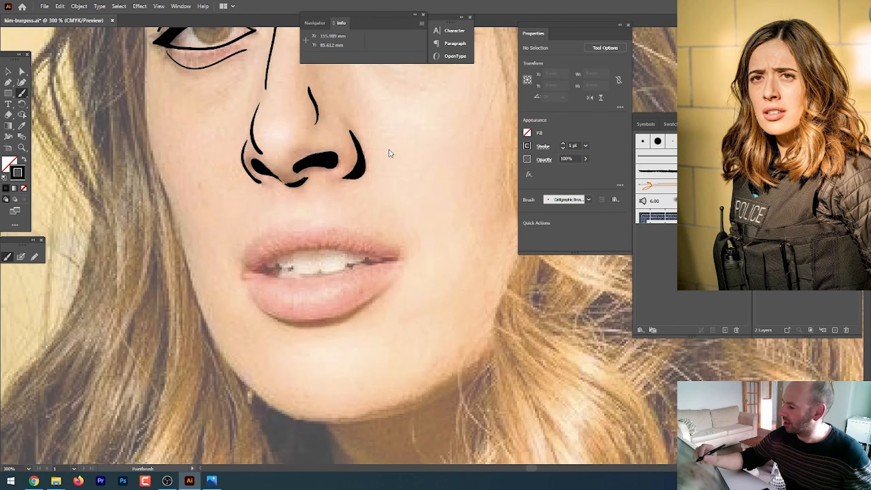
pyautogui.moveTo(379, 135); pyautogui.dragTo(319, 340)
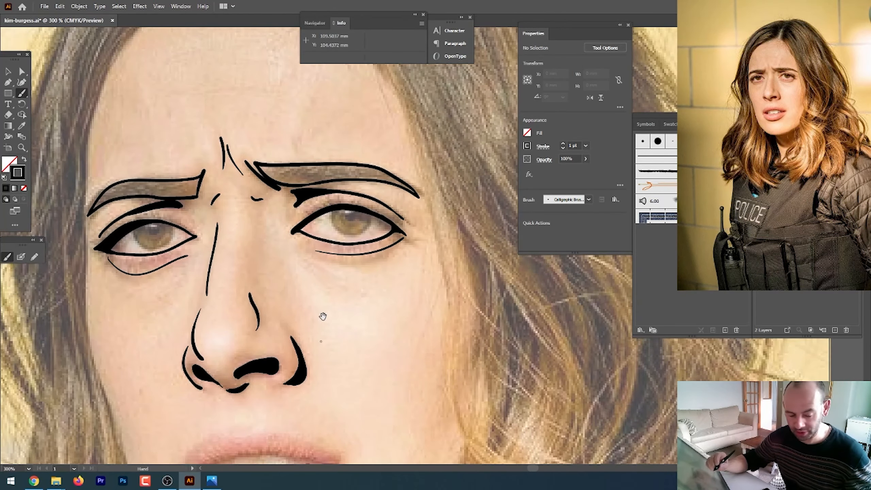
pyautogui.hotkey('ctrl', '+')
pyautogui.hotkey('ctrl', '+')
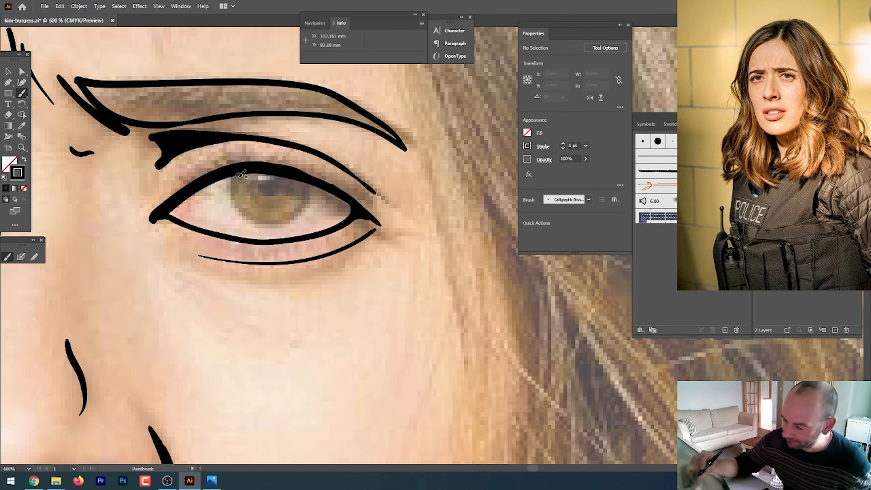
pyautogui.press('n')
pyautogui.moveTo(232, 174); pyautogui.dragTo(231, 194)
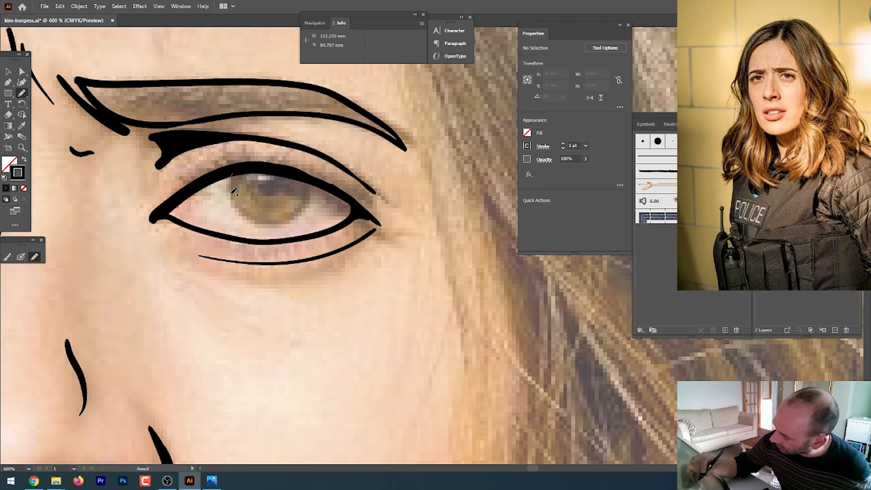
pyautogui.moveTo(269, 227)
pyautogui.mouseDown()
pyautogui.moveTo(301, 212)
pyautogui.moveTo(310, 181)
pyautogui.moveTo(268, 164)
pyautogui.mouseUp()
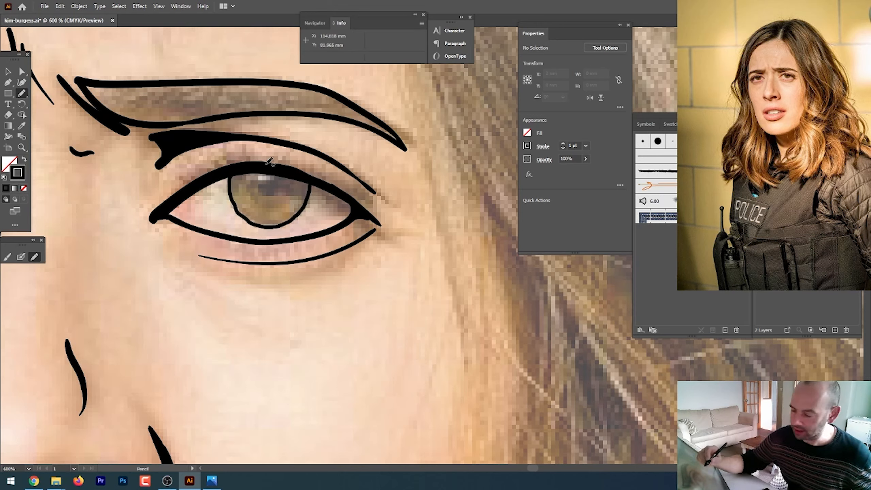
# - Swap the fill and stroke of the iris outline to make it solid black without a stroke, and deselect it
pyautogui.press('v')
pyautogui.click(302, 210)
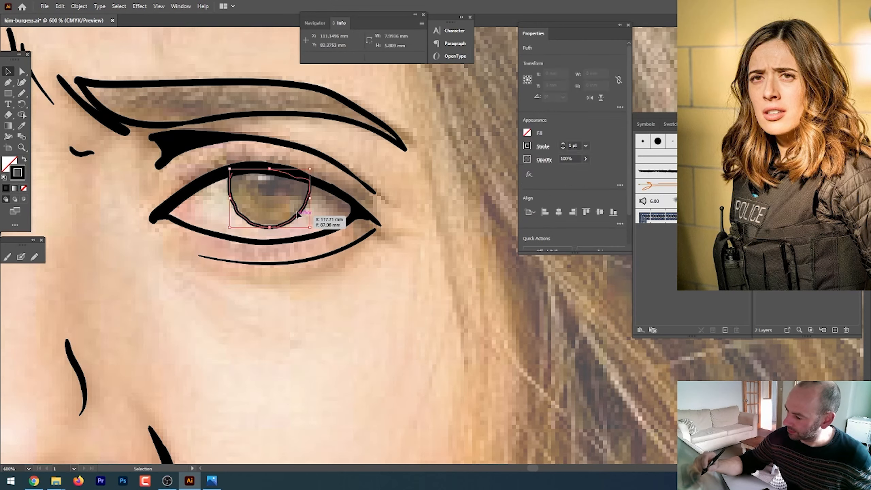
pyautogui.click(24, 160)
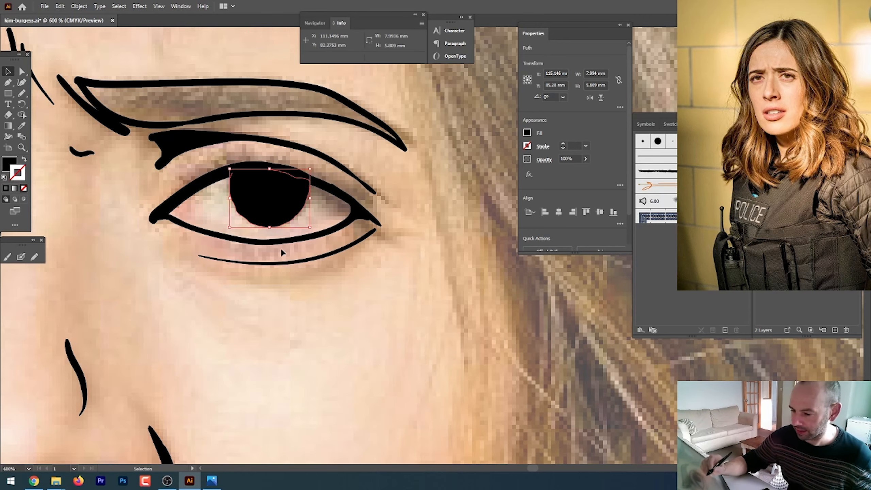
pyautogui.click(284, 287)
# - Draw the iris of the woman's right eye with the Pencil tool as a solid black shape without a stroke
pyautogui.moveTo(194, 296); pyautogui.dragTo(472, 354)
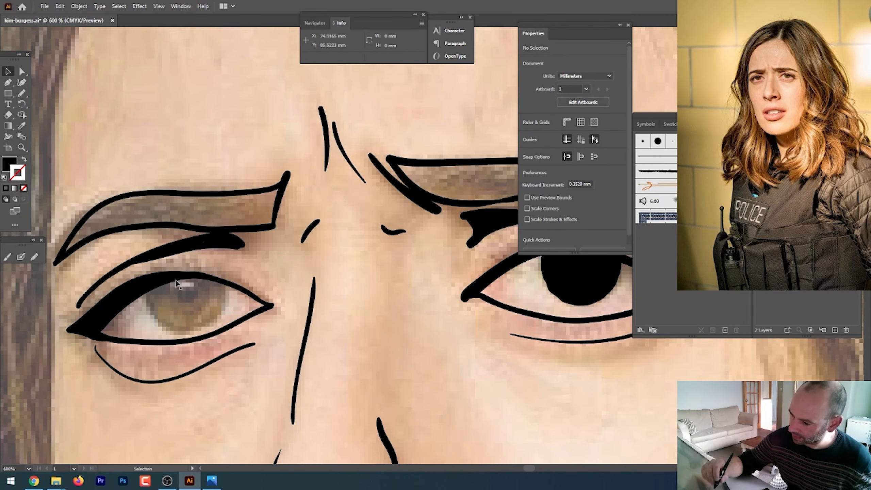
pyautogui.press('n')
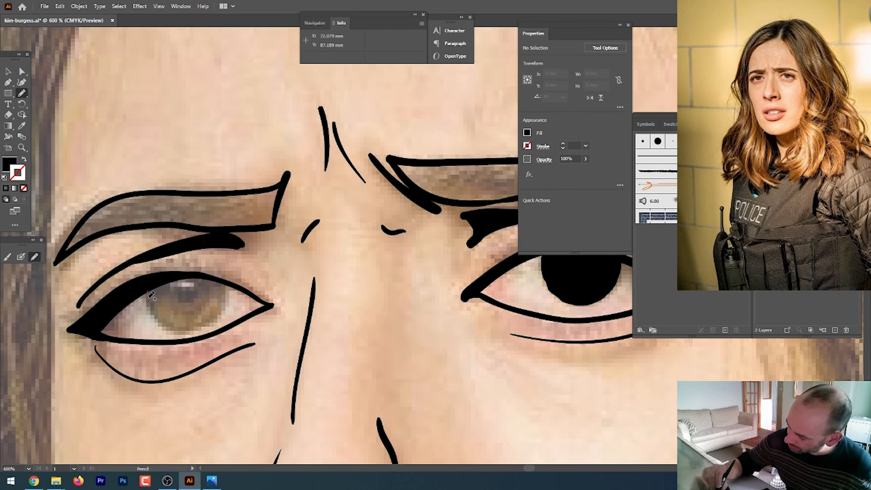
pyautogui.moveTo(151, 295)
pyautogui.mouseDown()
pyautogui.moveTo(161, 316)
pyautogui.moveTo(185, 330)
pyautogui.moveTo(206, 326)
pyautogui.moveTo(226, 281)
pyautogui.moveTo(147, 281)
pyautogui.mouseUp()
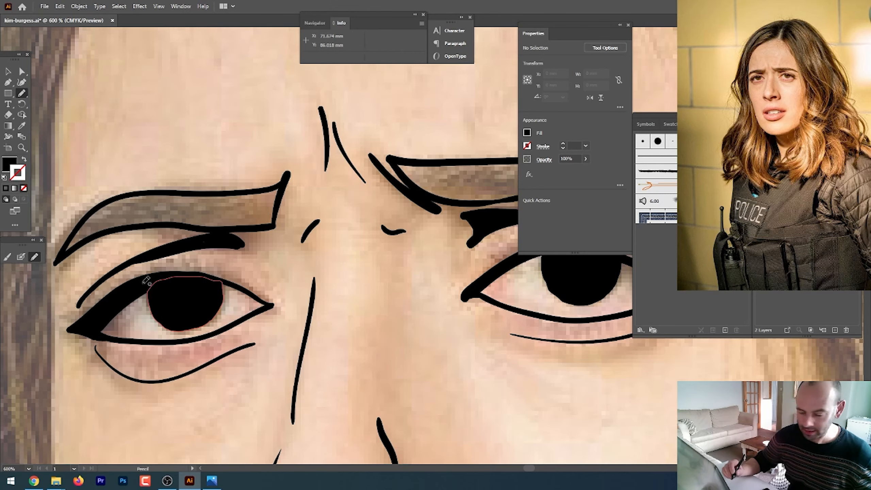
pyautogui.press('v')
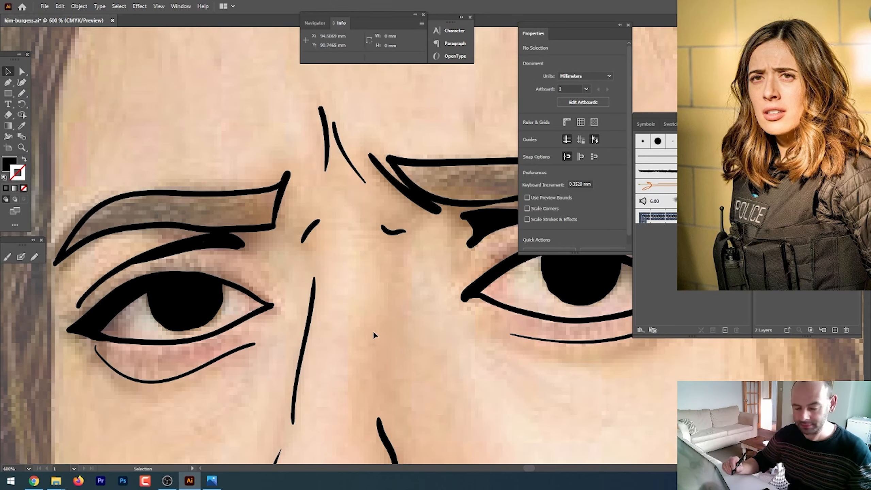
# - Review both eyes and the nose at 200% with the reference photo hidden, and bring the photo back
pyautogui.hotkey('ctrl', '-')
pyautogui.hotkey('ctrl', '-')
pyautogui.hotkey('ctrl', '-')
pyautogui.press('space')
pyautogui.moveTo(509, 367); pyautogui.dragTo(369, 299)
pyautogui.click(759, 149)
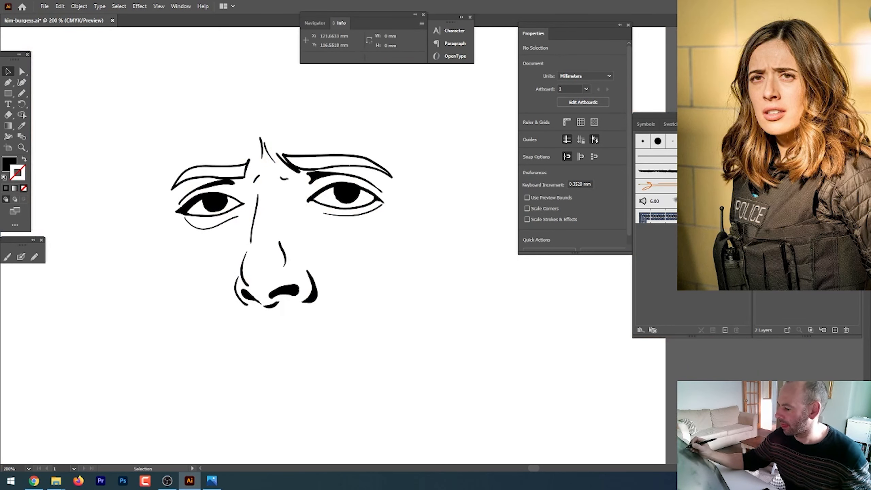
pyautogui.click(759, 149)
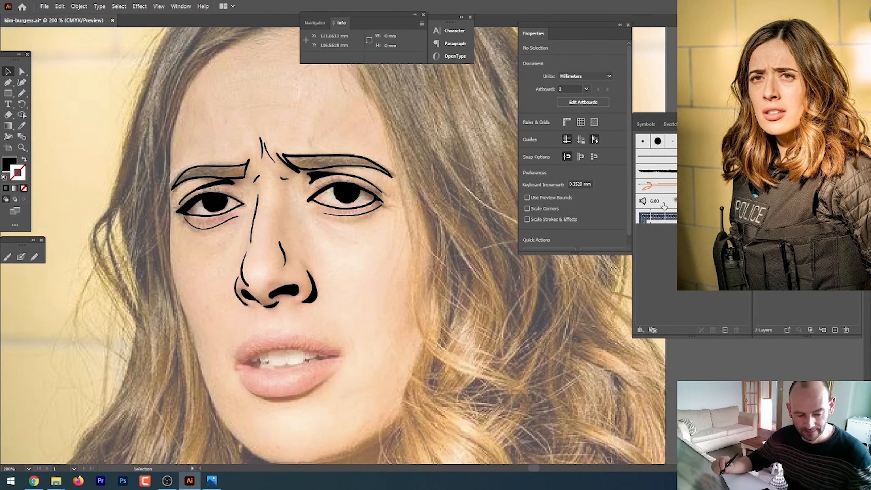
# - Set a black 1 pt stroke with no fill and trace the upper lip's top contour from corner to corner with the Paintbrush
pyautogui.hotkey('ctrl', '=')
pyautogui.moveTo(328, 407); pyautogui.dragTo(340, 247)
pyautogui.hotkey('ctrl', '=')
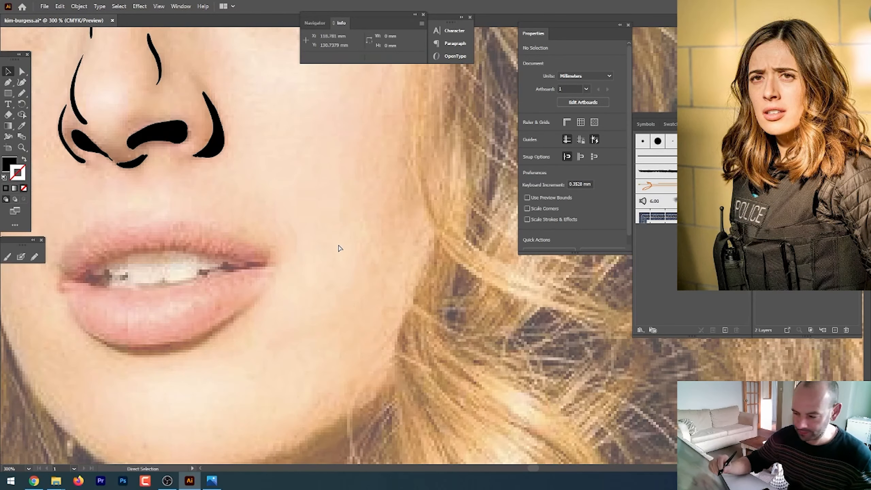
pyautogui.hotkey('ctrl', '=')
pyautogui.press('b')
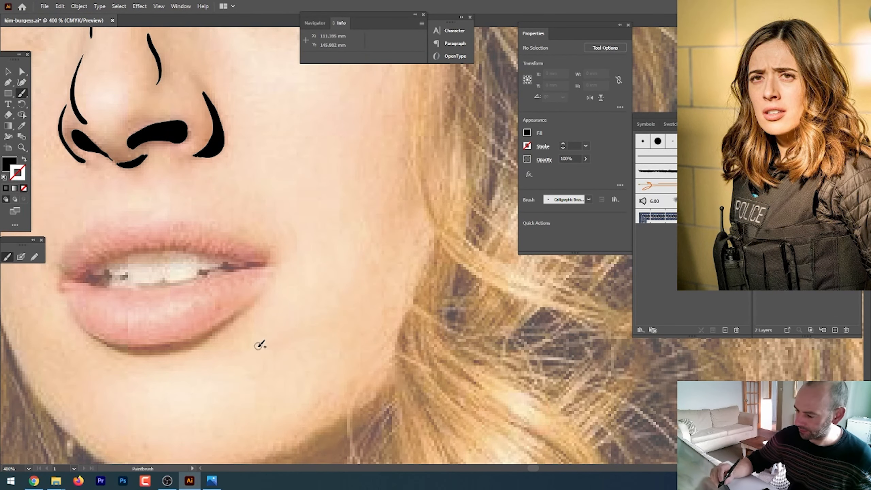
pyautogui.hotkey('ctrl', '=')
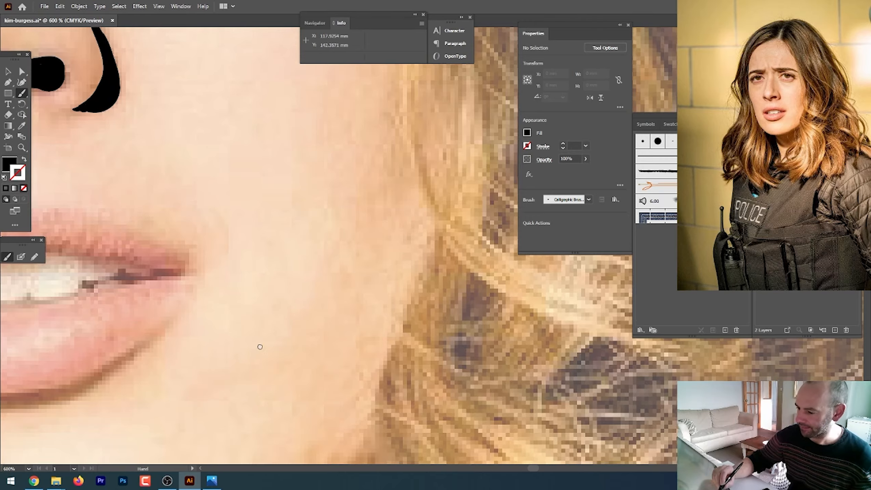
pyautogui.moveTo(257, 347); pyautogui.dragTo(488, 353)
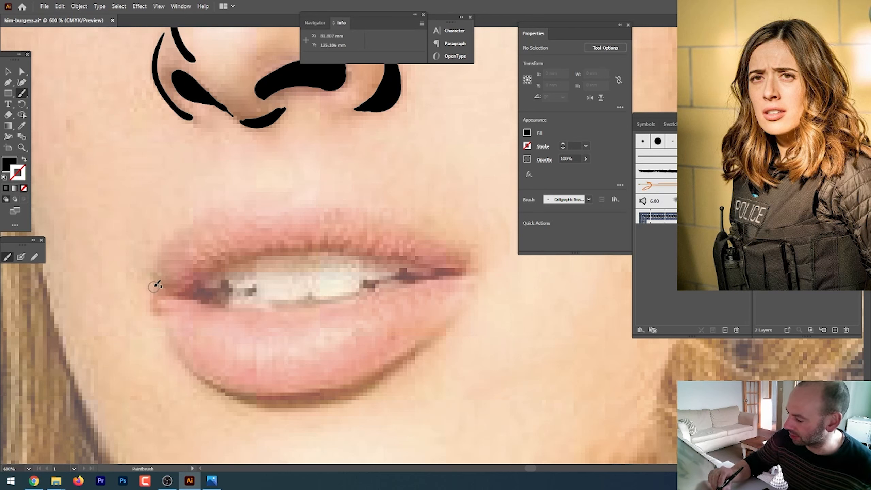
pyautogui.hotkey('shift', 'x')
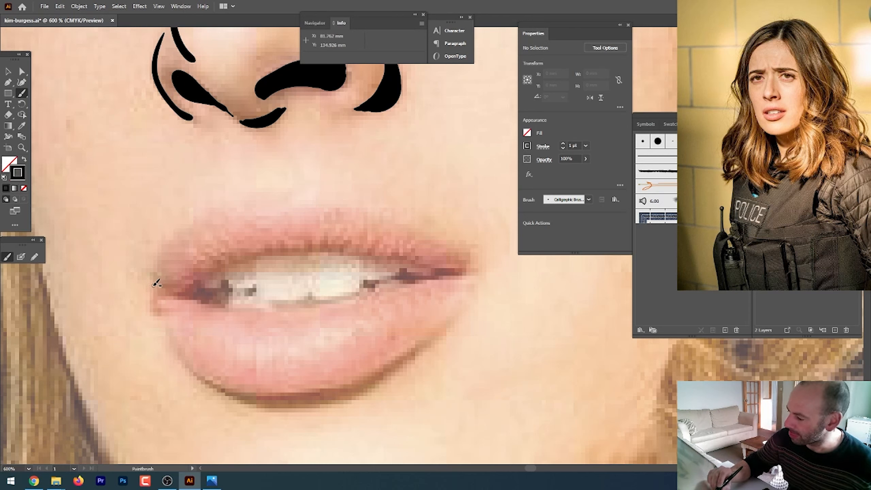
pyautogui.moveTo(153, 285)
pyautogui.mouseDown()
pyautogui.moveTo(196, 227)
pyautogui.moveTo(250, 205)
pyautogui.moveTo(344, 204)
pyautogui.moveTo(433, 230)
pyautogui.mouseUp()
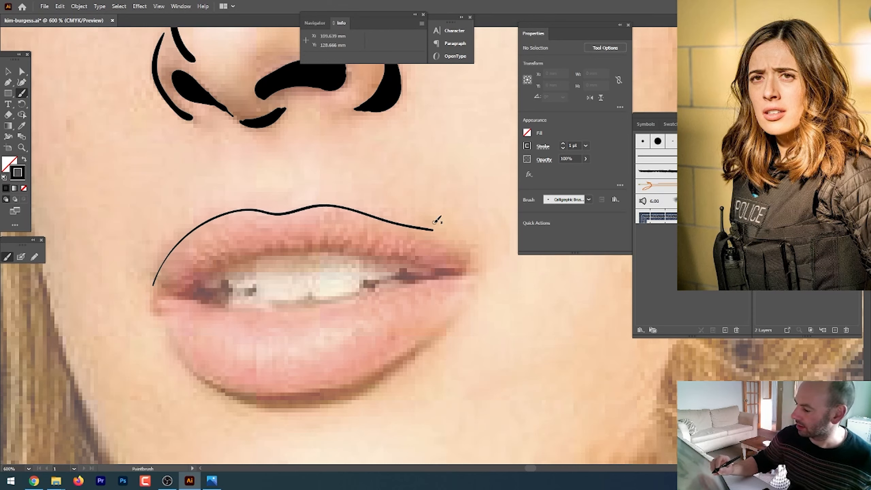
pyautogui.hotkey('ctrl', 'z')
pyautogui.moveTo(163, 283)
pyautogui.mouseDown()
pyautogui.moveTo(212, 214)
pyautogui.moveTo(246, 203)
pyautogui.moveTo(273, 211)
pyautogui.moveTo(344, 204)
pyautogui.moveTo(450, 243)
pyautogui.moveTo(486, 270)
pyautogui.mouseUp()
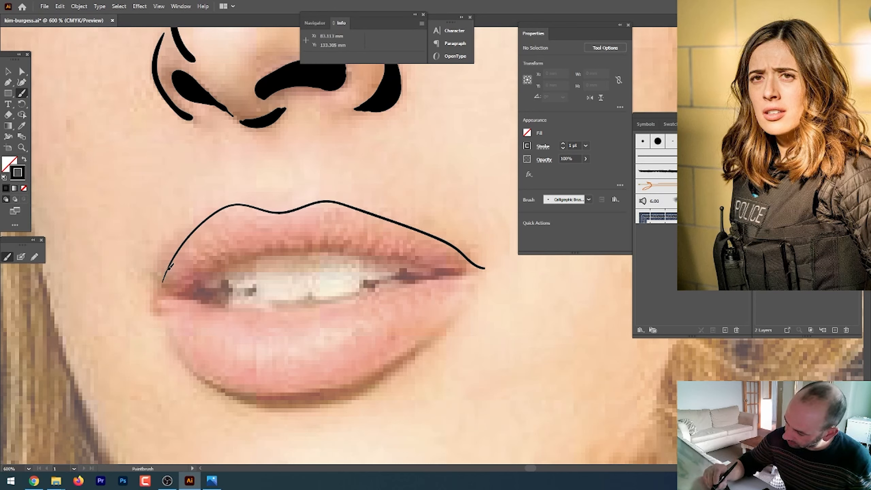
# - Trace the lower lip's outline from the mouth corner on the woman's right around to the opposite corner
pyautogui.moveTo(170, 265)
pyautogui.mouseDown()
pyautogui.moveTo(160, 305)
pyautogui.moveTo(197, 362)
pyautogui.mouseUp()
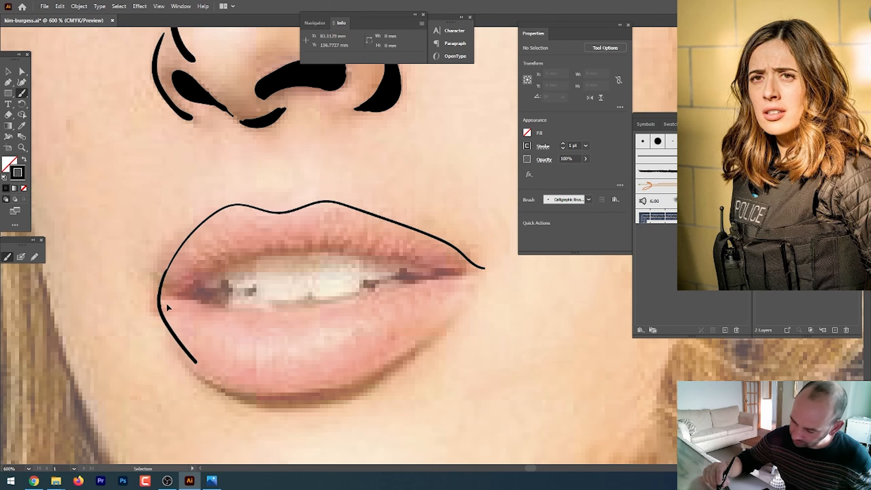
pyautogui.hotkey('ctrl', 'z')
pyautogui.moveTo(161, 292)
pyautogui.mouseDown()
pyautogui.moveTo(164, 324)
pyautogui.moveTo(194, 362)
pyautogui.moveTo(264, 389)
pyautogui.moveTo(297, 388)
pyautogui.mouseUp()
pyautogui.moveTo(329, 389)
pyautogui.mouseDown()
pyautogui.moveTo(398, 364)
pyautogui.moveTo(450, 320)
pyautogui.moveTo(480, 273)
pyautogui.mouseUp()
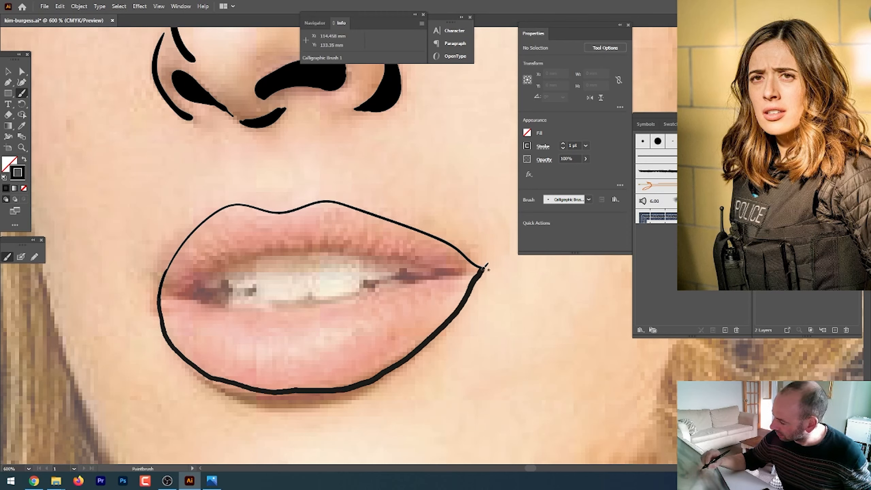
# - Draw a second contour along the shadow beneath the lower lip, align its end with the lip outline, and fill the gap solid black
pyautogui.moveTo(162, 323)
pyautogui.mouseDown()
pyautogui.moveTo(212, 378)
pyautogui.moveTo(268, 405)
pyautogui.moveTo(320, 408)
pyautogui.moveTo(374, 390)
pyautogui.moveTo(443, 324)
pyautogui.mouseUp()
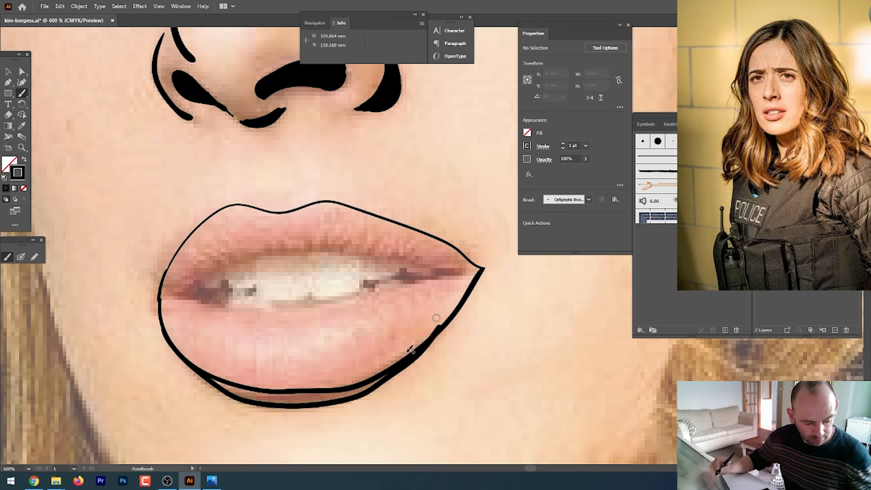
pyautogui.press('a')
pyautogui.click(439, 328)
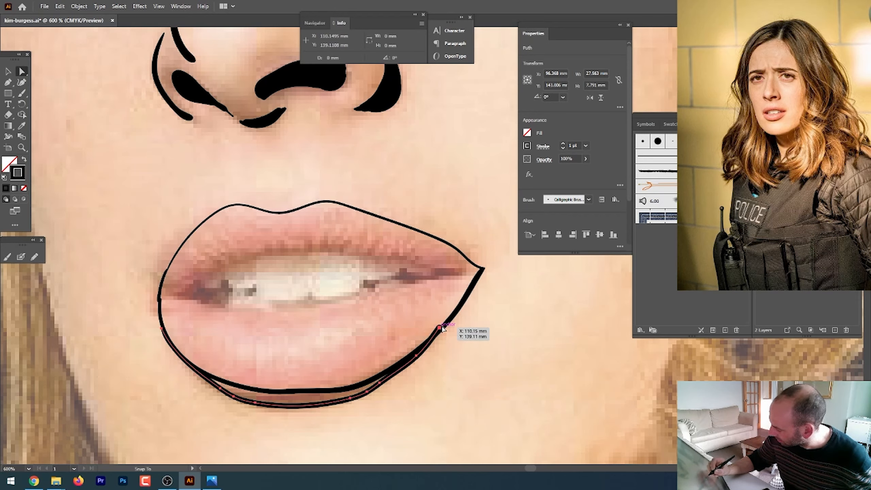
pyautogui.moveTo(440, 328); pyautogui.dragTo(443, 329)
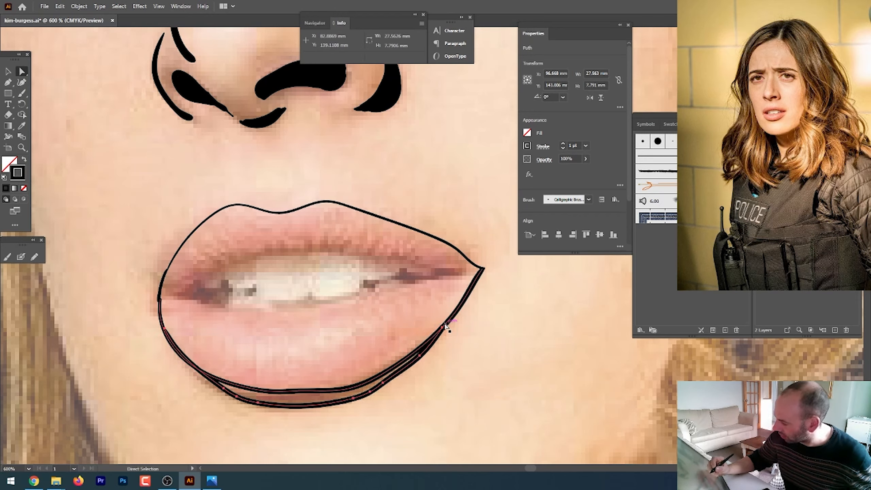
pyautogui.press('b')
pyautogui.moveTo(232, 385)
pyautogui.mouseDown()
pyautogui.moveTo(216, 377)
pyautogui.moveTo(264, 401)
pyautogui.moveTo(299, 395)
pyautogui.moveTo(254, 391)
pyautogui.moveTo(291, 398)
pyautogui.moveTo(355, 391)
pyautogui.moveTo(431, 339)
pyautogui.mouseUp()
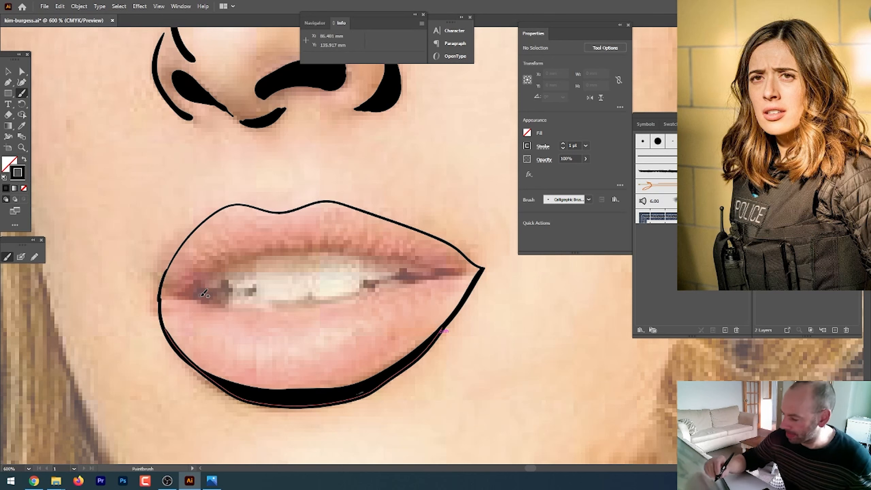
# - Outline the dark gaps beside the teeth at both corners of the mouth with the Paintbrush
pyautogui.moveTo(233, 278)
pyautogui.mouseDown()
pyautogui.moveTo(256, 279)
pyautogui.moveTo(255, 289)
pyautogui.moveTo(228, 276)
pyautogui.mouseUp()
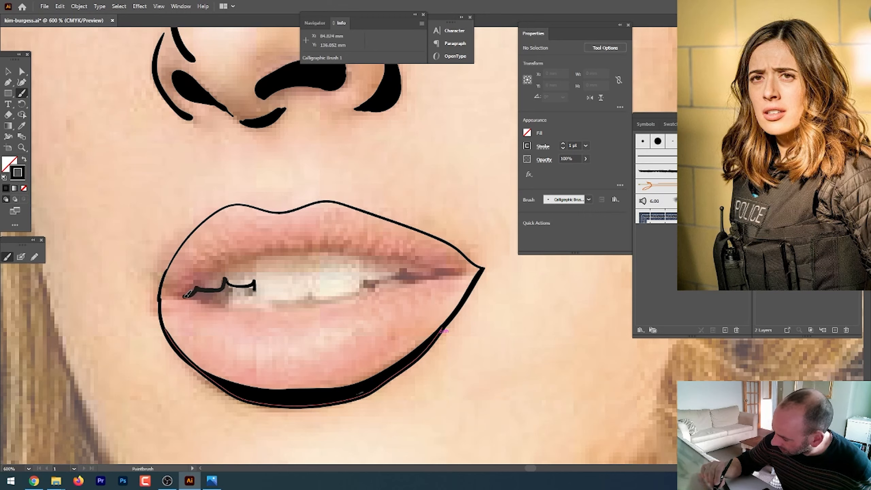
pyautogui.moveTo(185, 295)
pyautogui.mouseDown()
pyautogui.moveTo(222, 304)
pyautogui.moveTo(252, 288)
pyautogui.mouseUp()
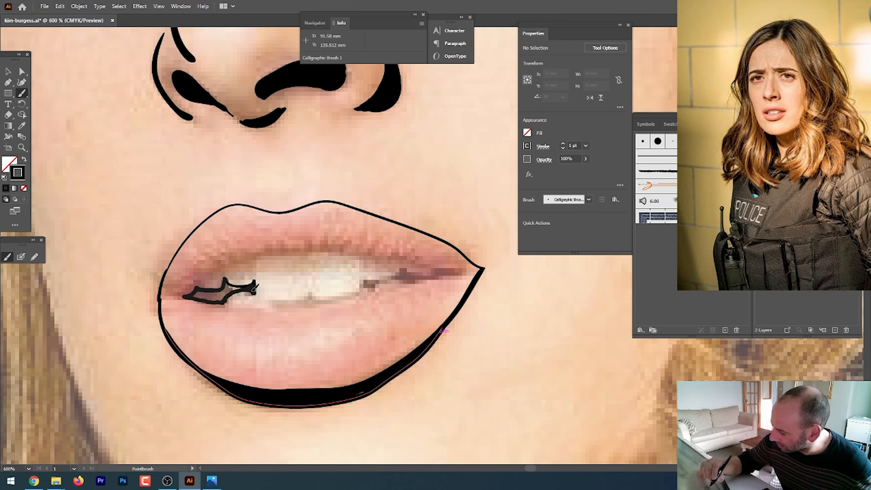
pyautogui.moveTo(256, 287); pyautogui.dragTo(256, 287)
pyautogui.moveTo(361, 291)
pyautogui.mouseDown()
pyautogui.moveTo(389, 278)
pyautogui.moveTo(394, 267)
pyautogui.moveTo(453, 271)
pyautogui.mouseUp()
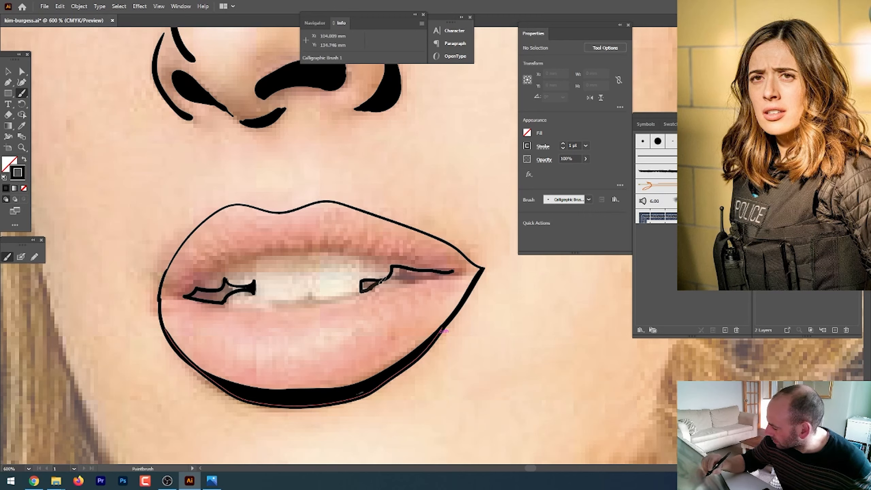
pyautogui.moveTo(402, 280); pyautogui.dragTo(457, 272)
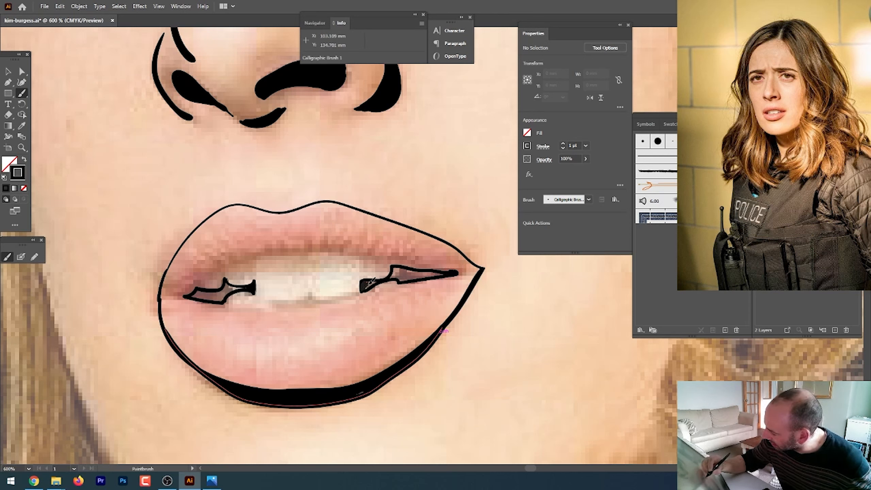
# - Fill the outlined gaps at both mouth corners with black strokes and extend the tip toward the corner on the woman's left
pyautogui.moveTo(369, 284)
pyautogui.mouseDown()
pyautogui.moveTo(395, 267)
pyautogui.moveTo(393, 276)
pyautogui.moveTo(407, 266)
pyautogui.moveTo(395, 277)
pyautogui.moveTo(402, 279)
pyautogui.moveTo(452, 274)
pyautogui.moveTo(415, 277)
pyautogui.mouseUp()
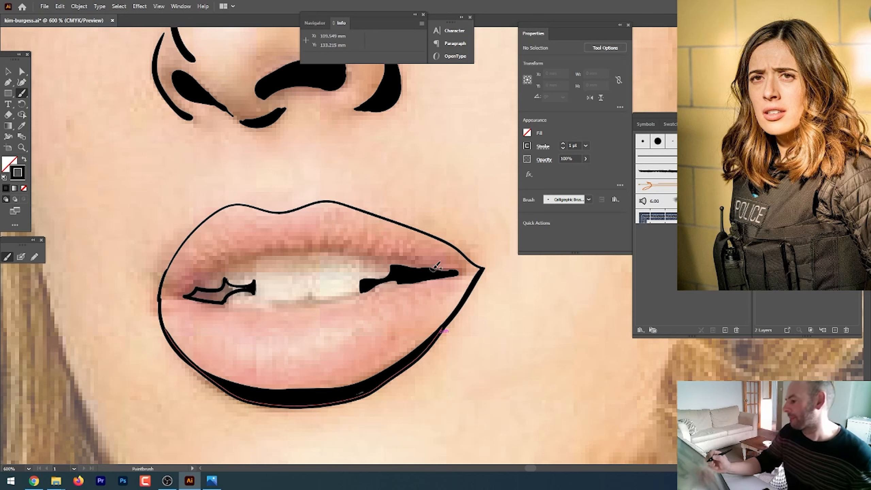
pyautogui.moveTo(197, 295); pyautogui.dragTo(229, 291)
pyautogui.moveTo(229, 289)
pyautogui.mouseDown()
pyautogui.moveTo(257, 282)
pyautogui.moveTo(257, 291)
pyautogui.moveTo(229, 286)
pyautogui.mouseUp()
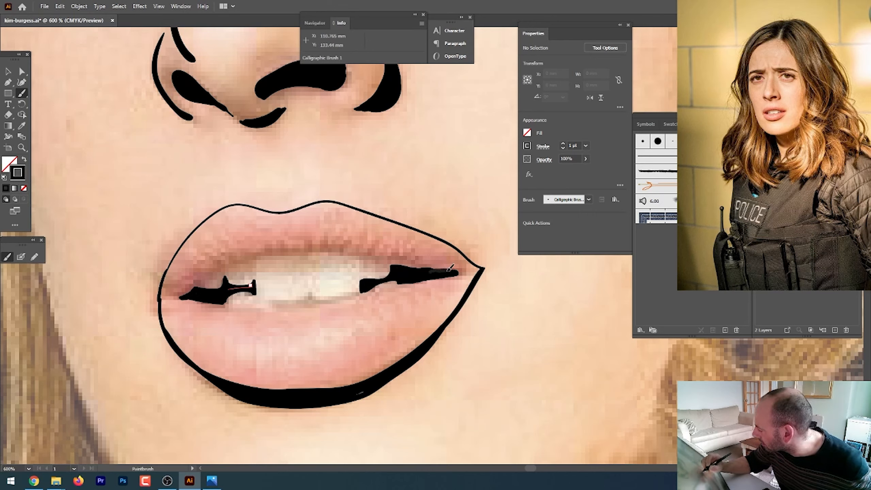
pyautogui.moveTo(465, 271); pyautogui.dragTo(467, 273)
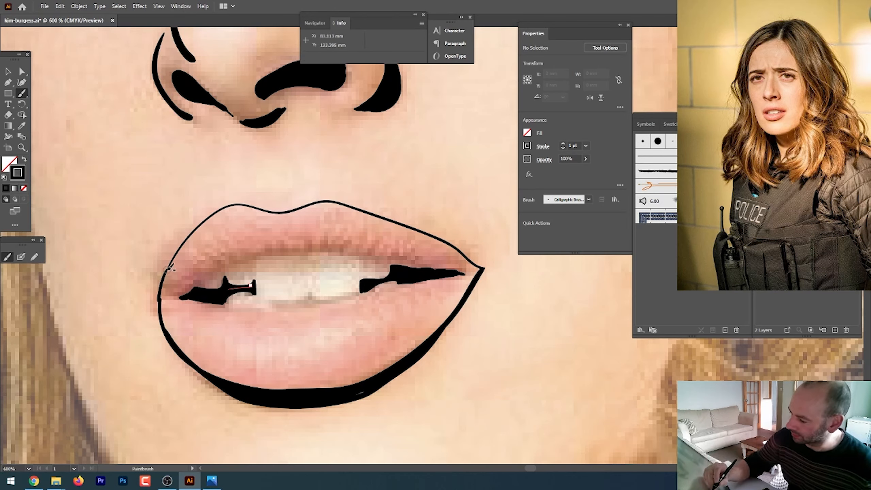
# - Thicken the lip outline around the mouth corner on the woman's right and check the line art with the photo layer hidden
pyautogui.moveTo(161, 302)
pyautogui.mouseDown()
pyautogui.moveTo(174, 259)
pyautogui.moveTo(206, 219)
pyautogui.mouseUp()
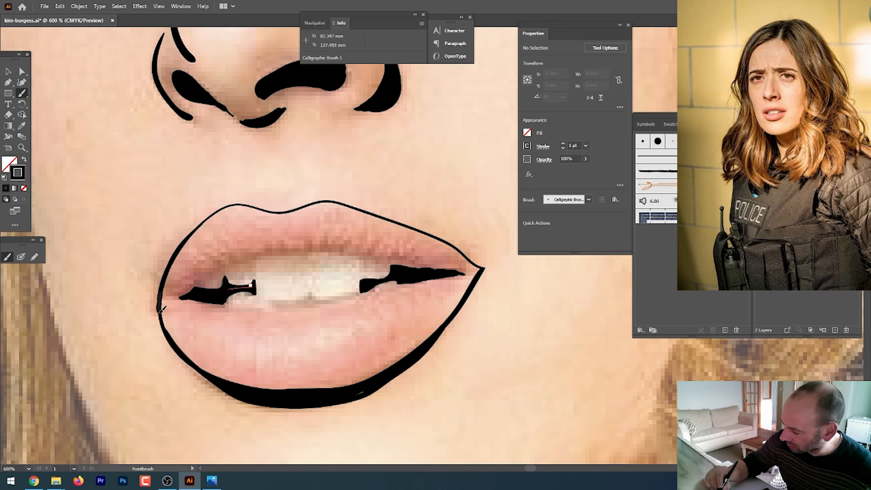
pyautogui.moveTo(162, 309)
pyautogui.mouseDown()
pyautogui.moveTo(171, 337)
pyautogui.moveTo(162, 333)
pyautogui.moveTo(187, 358)
pyautogui.mouseUp()
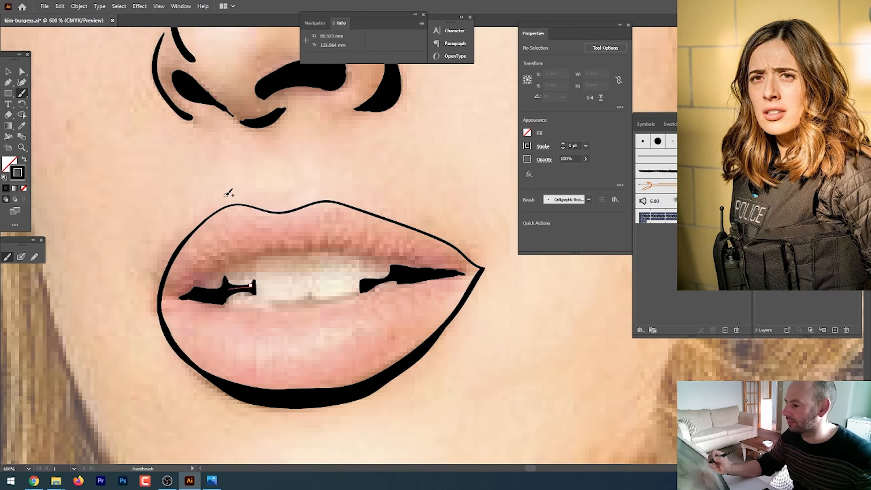
pyautogui.hotkey('ctrl', '0')
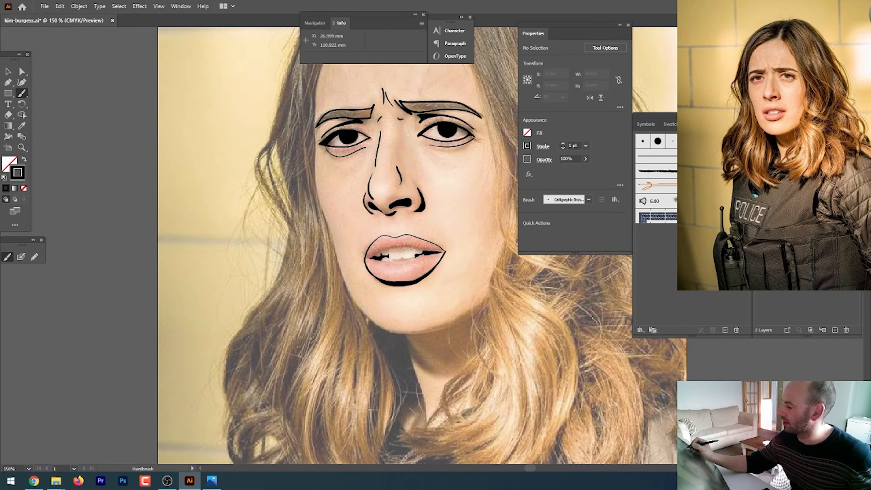
pyautogui.click(758, 149)
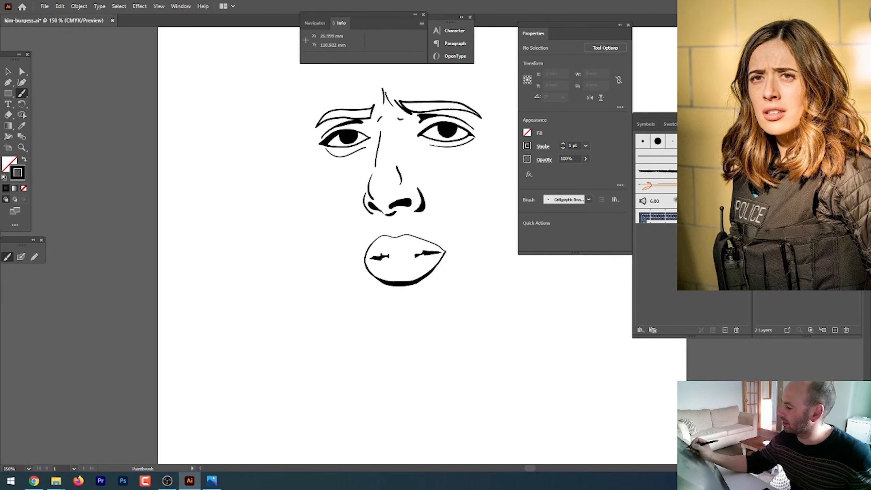
pyautogui.click(759, 149)
pyautogui.click(758, 149)
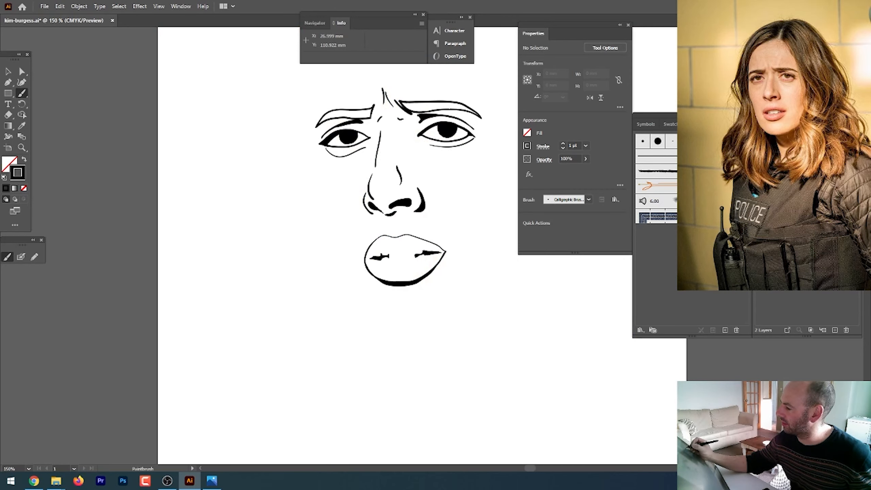
pyautogui.click(758, 149)
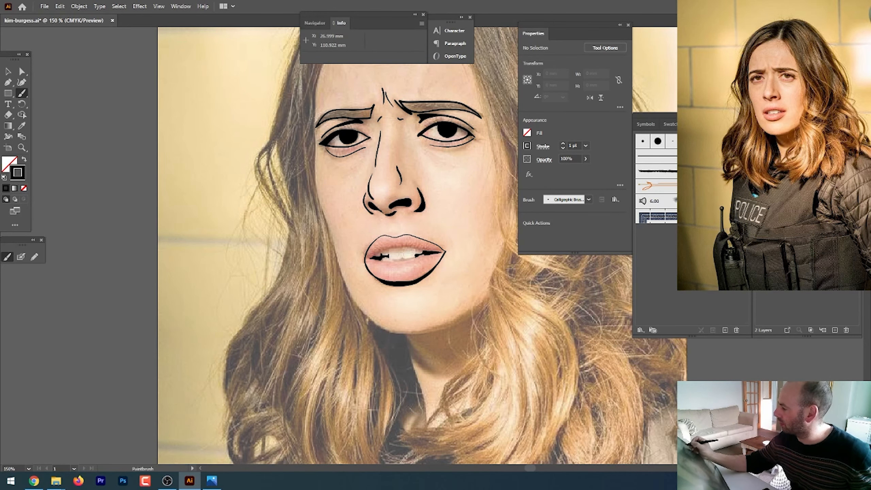
# - Trace the inner edges of the upper and lower lips around the teeth, from one mouth corner to the other
pyautogui.hotkey('ctrl', '+')
pyautogui.hotkey('ctrl', '+')
pyautogui.hotkey('ctrl', '+')
pyautogui.hotkey('ctrl', '+')
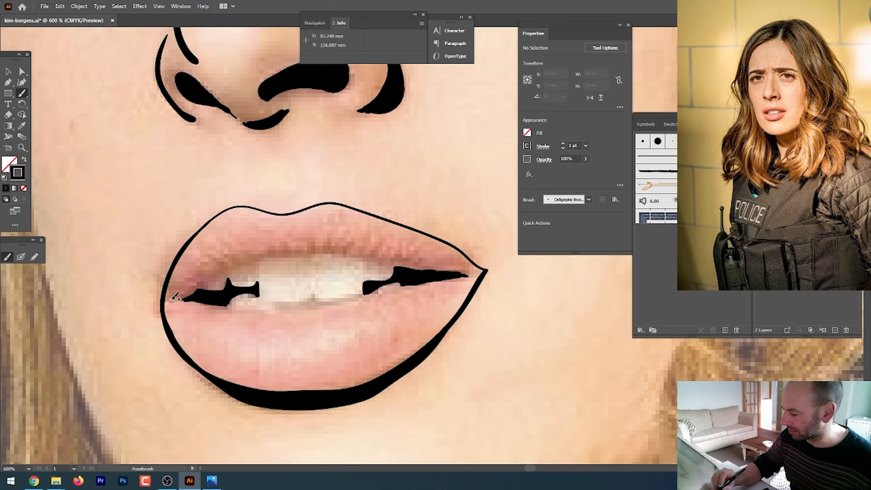
pyautogui.moveTo(171, 299)
pyautogui.mouseDown()
pyautogui.moveTo(286, 253)
pyautogui.moveTo(359, 254)
pyautogui.moveTo(449, 272)
pyautogui.mouseUp()
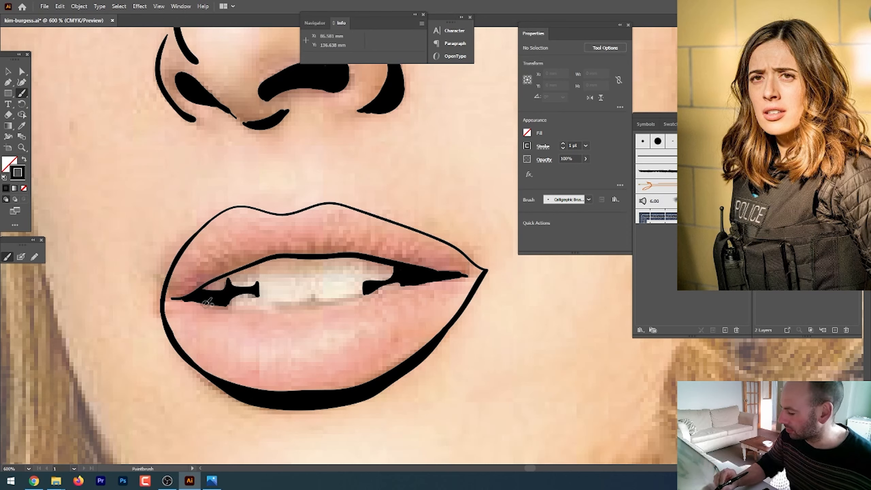
pyautogui.moveTo(201, 302)
pyautogui.mouseDown()
pyautogui.moveTo(332, 304)
pyautogui.moveTo(447, 273)
pyautogui.mouseUp()
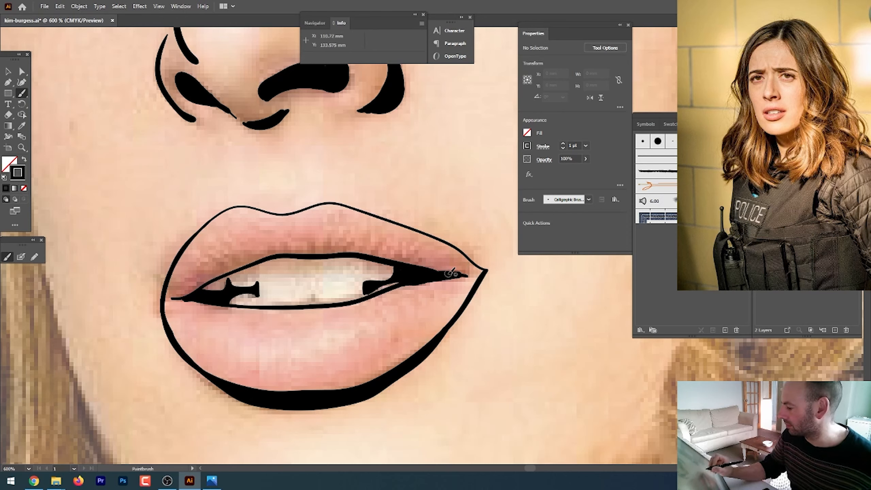
# - Trace the face outline from the temple on the woman's right down around the chin and up into the hair on the opposite side
pyautogui.scroll(-2, 435, 273)
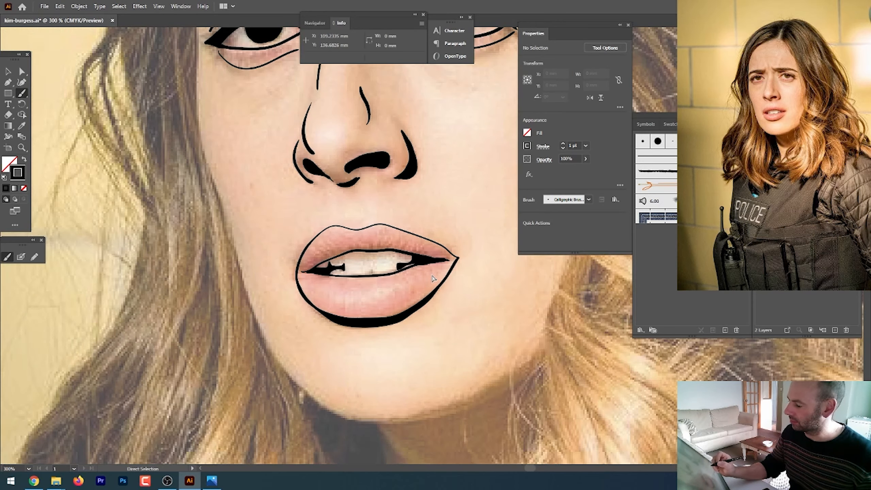
pyautogui.scroll(-1, 436, 273)
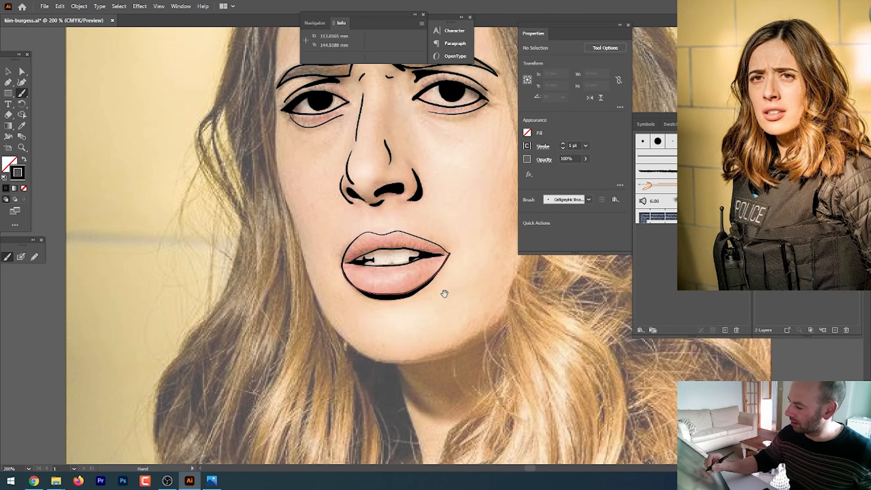
pyautogui.moveTo(445, 291); pyautogui.dragTo(253, 329)
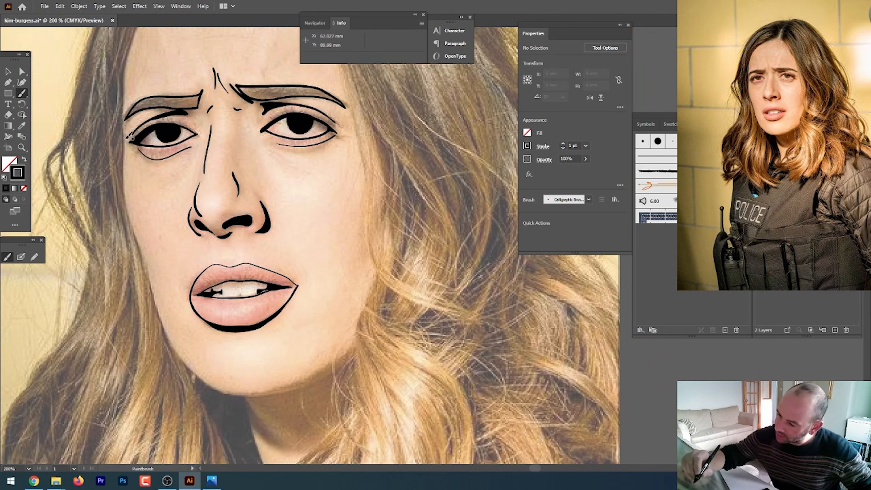
pyautogui.moveTo(122, 122)
pyautogui.mouseDown()
pyautogui.moveTo(126, 208)
pyautogui.moveTo(171, 342)
pyautogui.moveTo(227, 393)
pyautogui.moveTo(284, 389)
pyautogui.moveTo(354, 353)
pyautogui.moveTo(399, 286)
pyautogui.moveTo(414, 235)
pyautogui.moveTo(408, 252)
pyautogui.mouseUp()
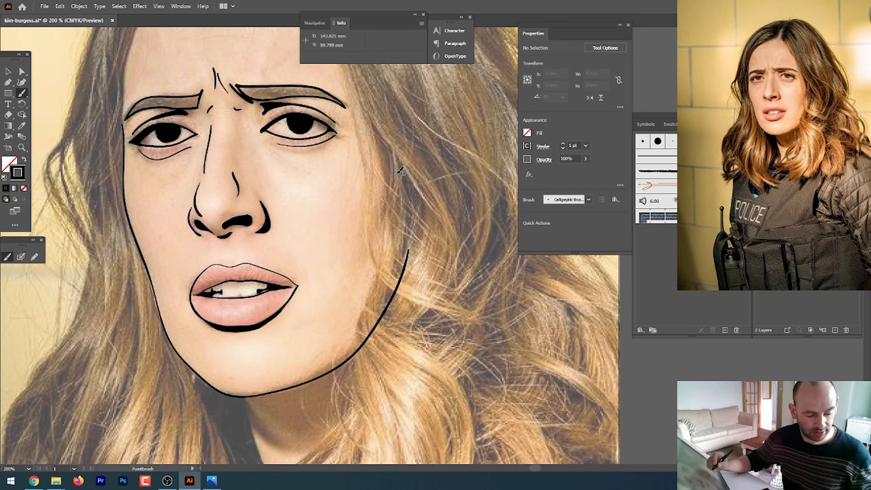
# - Trim the jaw line's end on the woman's left by deleting its last anchor points and the leftover stray point in the hair
pyautogui.press('a')
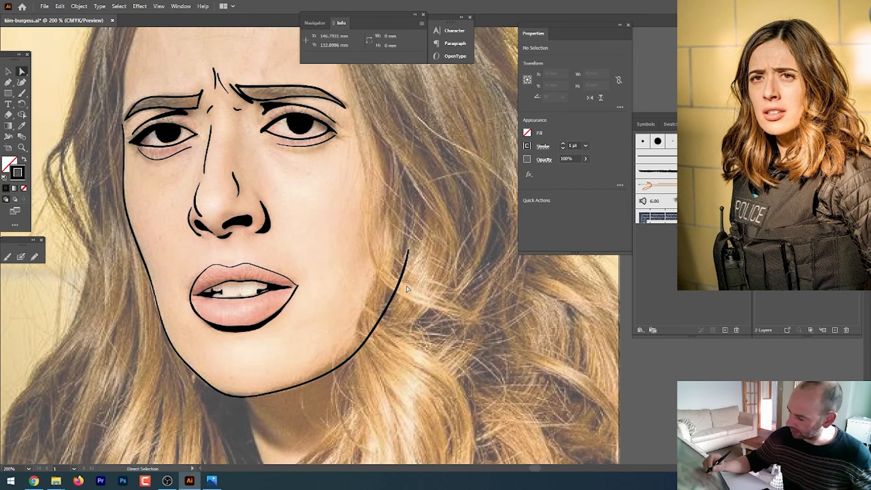
pyautogui.click(407, 254)
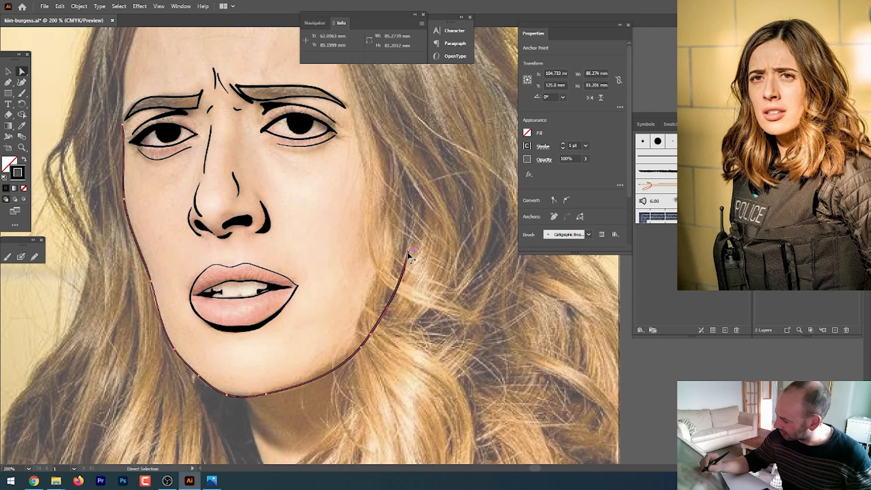
pyautogui.press('Delete')
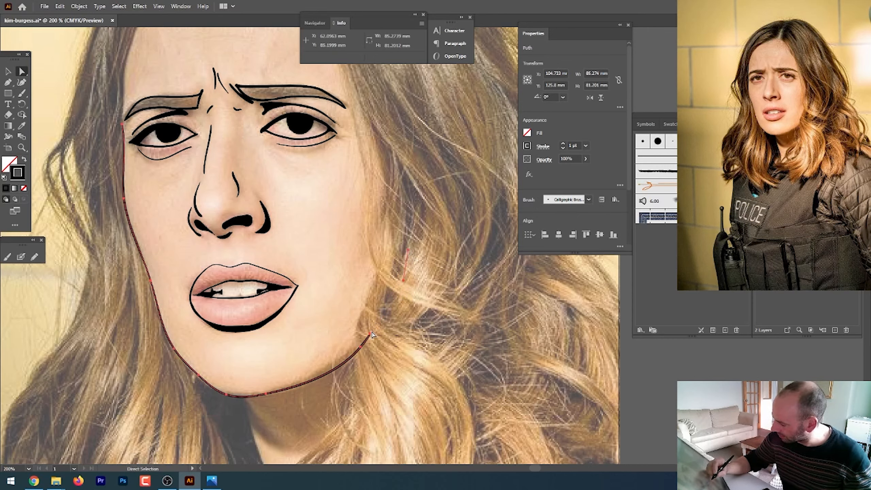
pyautogui.click(371, 334)
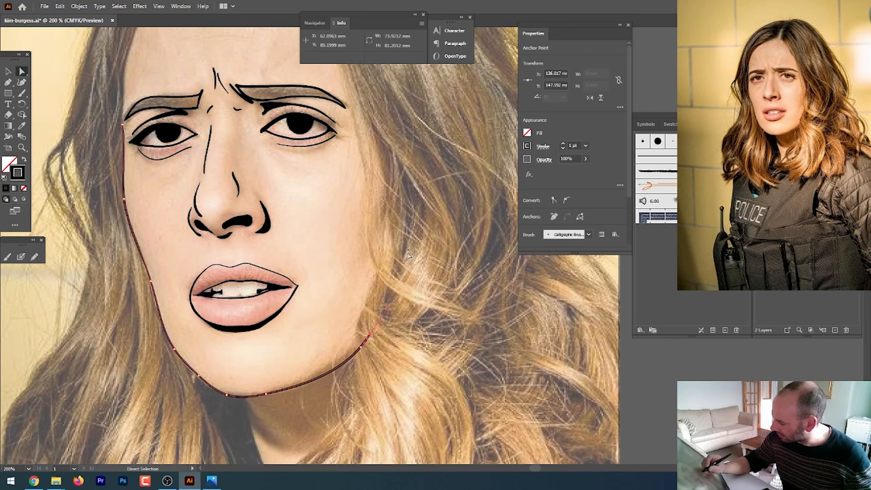
pyautogui.moveTo(417, 247); pyautogui.dragTo(402, 264)
pyautogui.press('Delete')
pyautogui.click(371, 334)
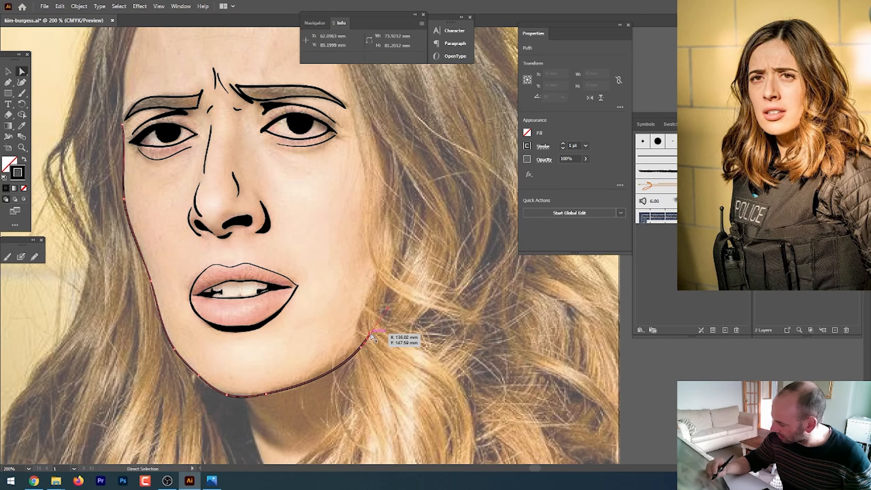
pyautogui.press('Delete')
# - Paint the hairline from the temple on the woman's right up over the forehead to the hair parting, undoing and redrawing a misplaced stroke
pyautogui.press('b')
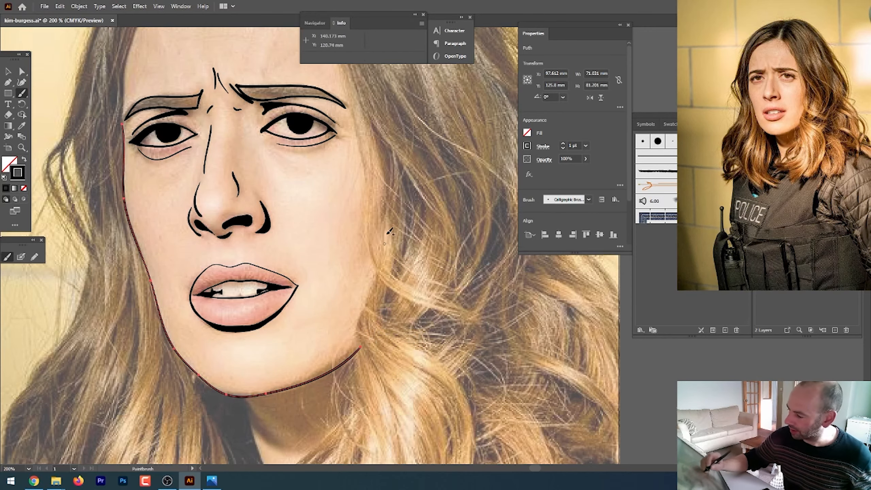
pyautogui.scroll(5, 394, 199)
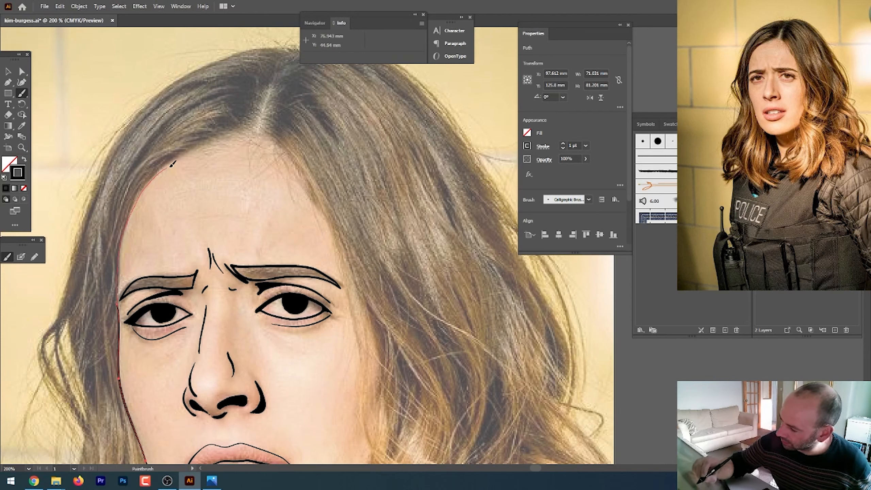
pyautogui.moveTo(171, 166)
pyautogui.mouseDown()
pyautogui.moveTo(228, 128)
pyautogui.moveTo(260, 119)
pyautogui.moveTo(283, 122)
pyautogui.moveTo(292, 135)
pyautogui.mouseUp()
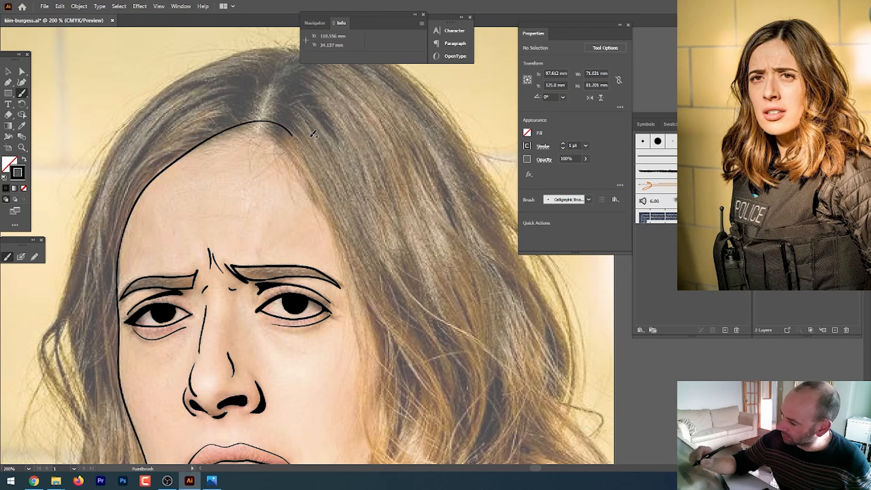
pyautogui.hotkey('ctrl', 'z')
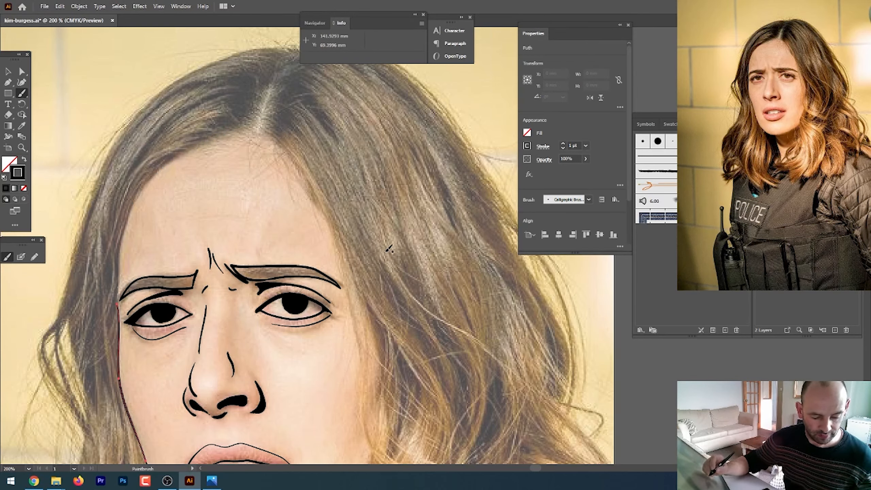
pyautogui.moveTo(117, 304)
pyautogui.mouseDown()
pyautogui.moveTo(124, 221)
pyautogui.moveTo(139, 194)
pyautogui.moveTo(181, 153)
pyautogui.moveTo(244, 132)
pyautogui.mouseUp()
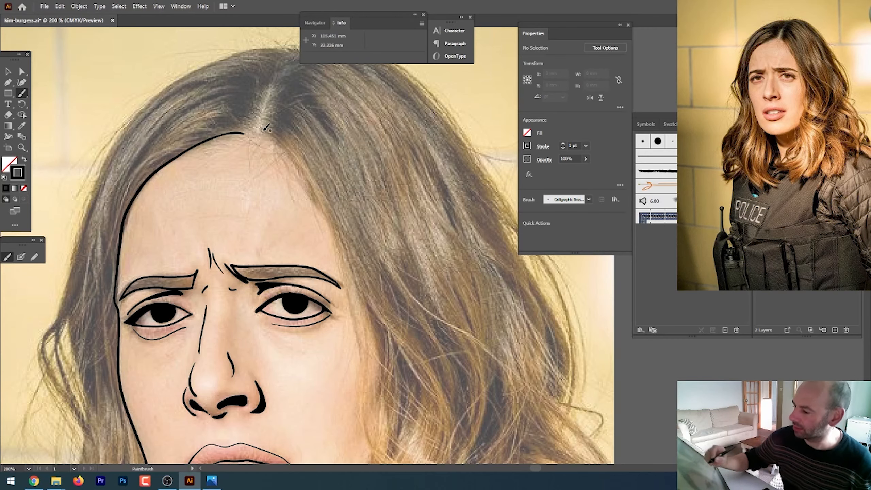
# - Add a new layer, place it beneath the line-art layer, and make it the active layer
pyautogui.moveTo(408, 325); pyautogui.dragTo(356, 201)
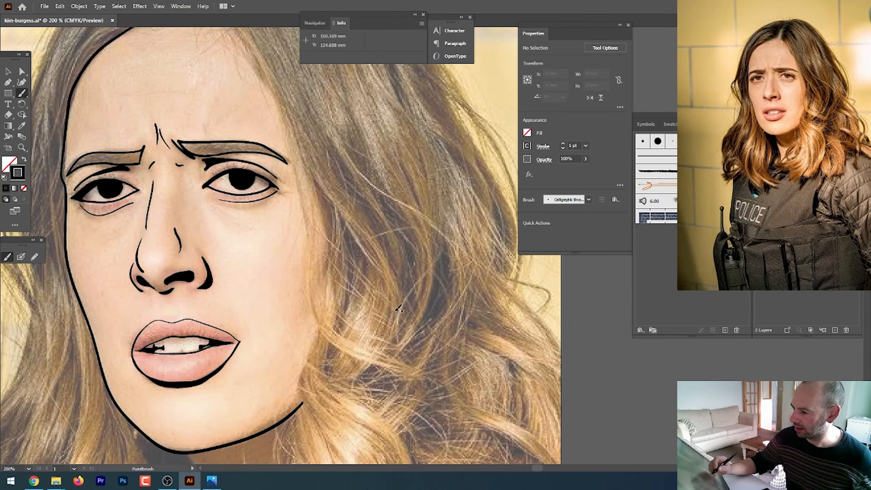
pyautogui.moveTo(388, 321); pyautogui.dragTo(390, 348)
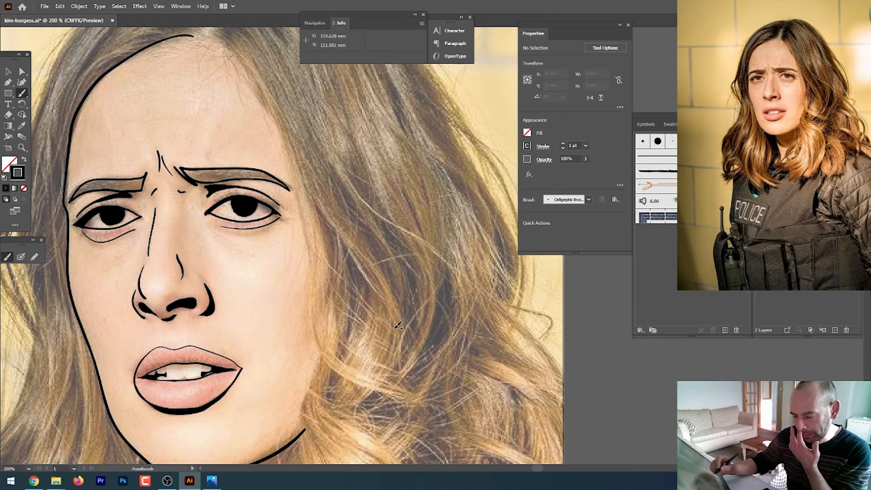
pyautogui.click(835, 330)
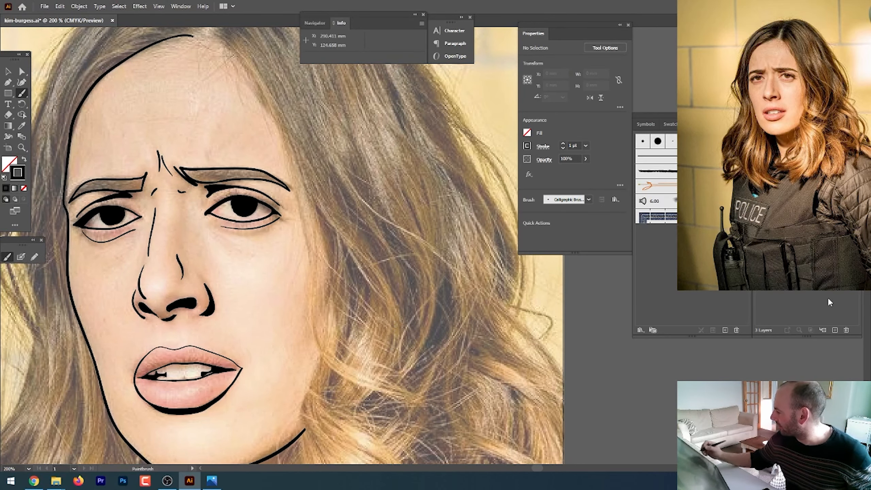
pyautogui.click(796, 140)
pyautogui.moveTo(795, 140); pyautogui.dragTo(795, 151)
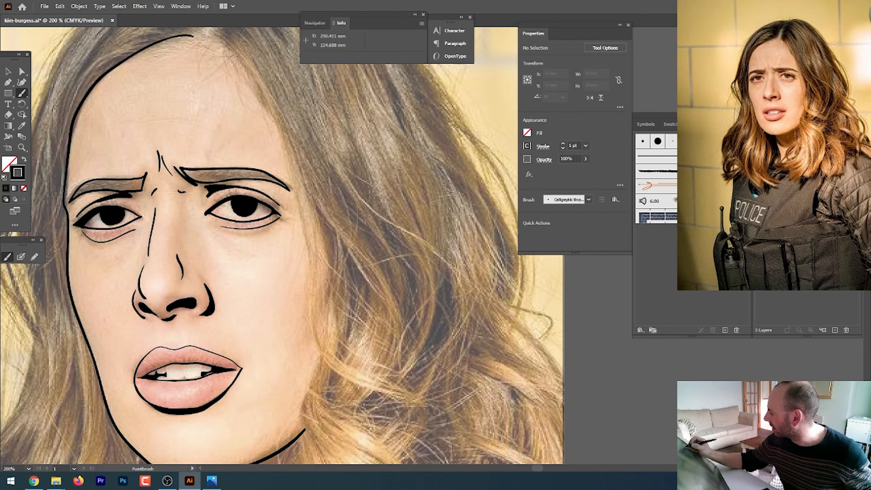
pyautogui.click(796, 140)
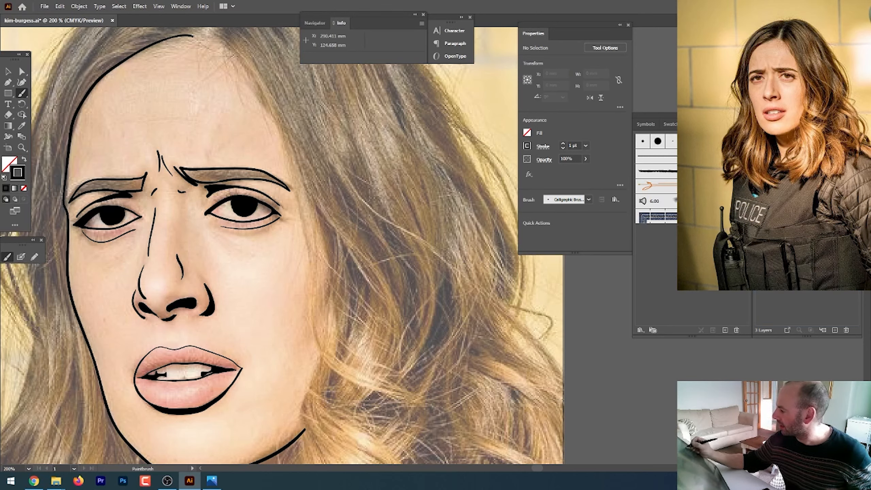
# - Sample the skin tone from the cheek on the woman's left as the fill with no stroke, and switch to the Pencil tool
pyautogui.press('i')
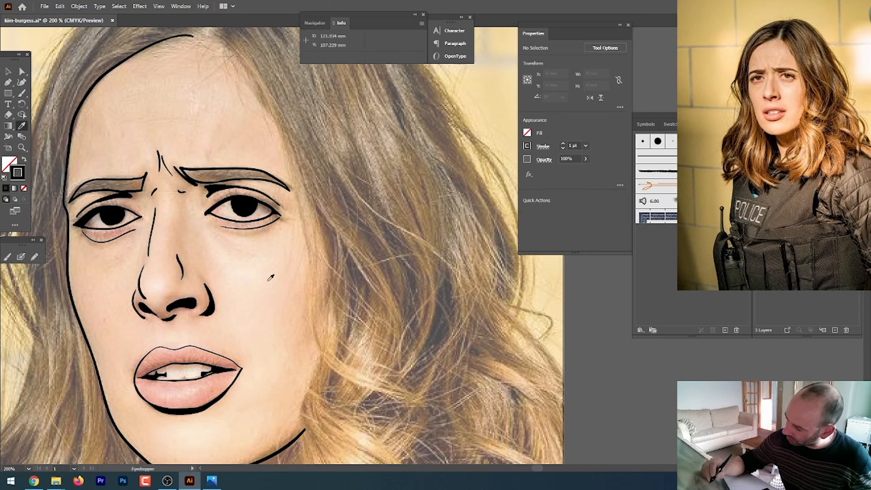
pyautogui.click(274, 281)
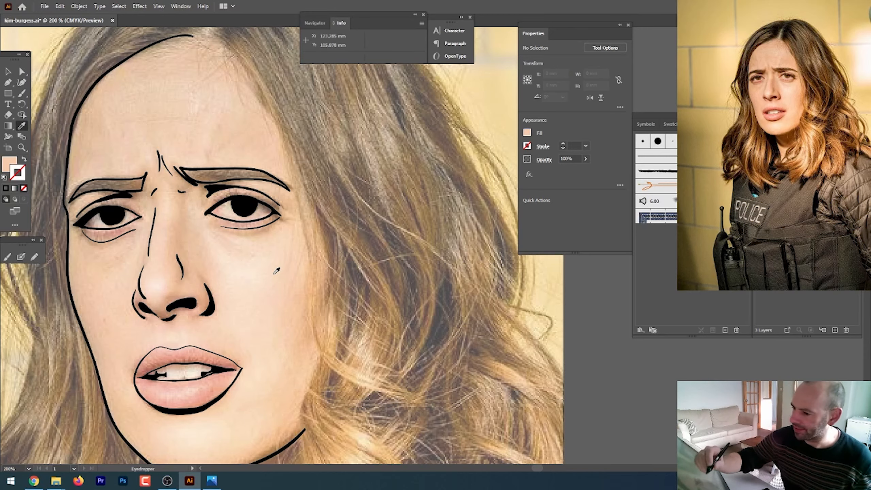
pyautogui.click(34, 256)
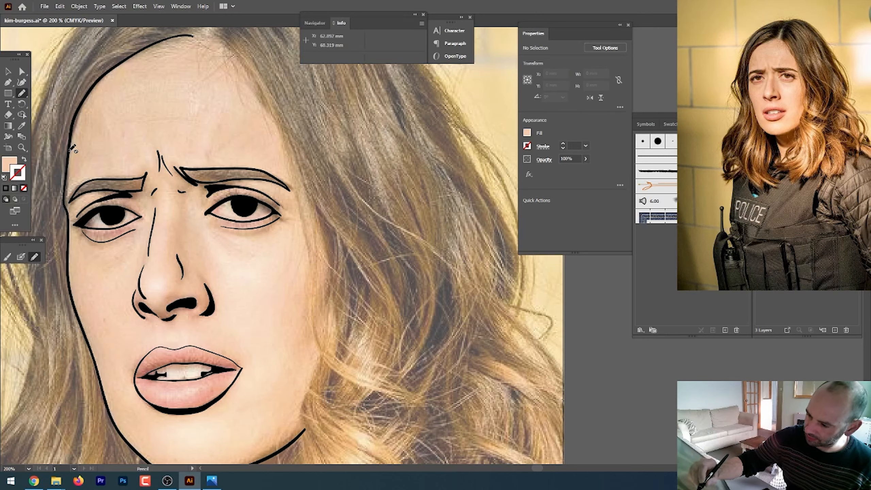
pyautogui.moveTo(72, 148)
pyautogui.mouseDown()
pyautogui.moveTo(73, 289)
pyautogui.moveTo(130, 439)
pyautogui.moveTo(198, 416)
pyautogui.moveTo(264, 196)
pyautogui.moveTo(162, 84)
pyautogui.mouseUp()
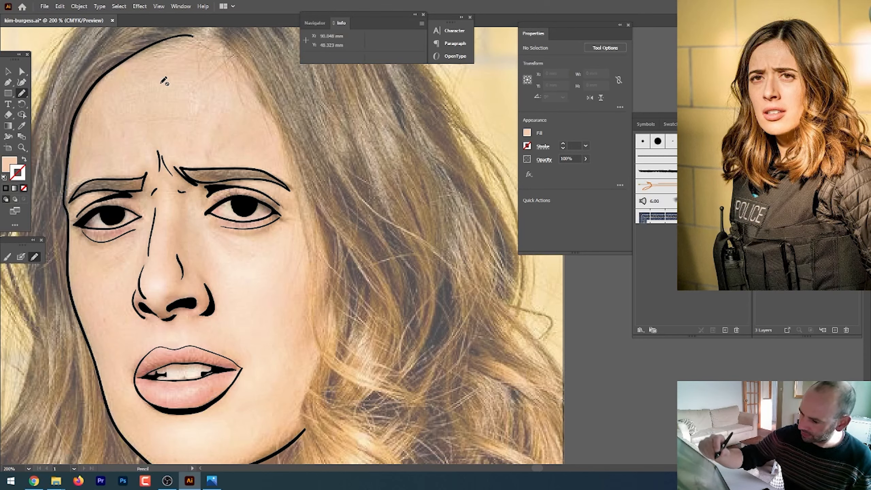
# - Swap the fill and stroke to get a black fill with no stroke, and make the fill active
pyautogui.click(24, 159)
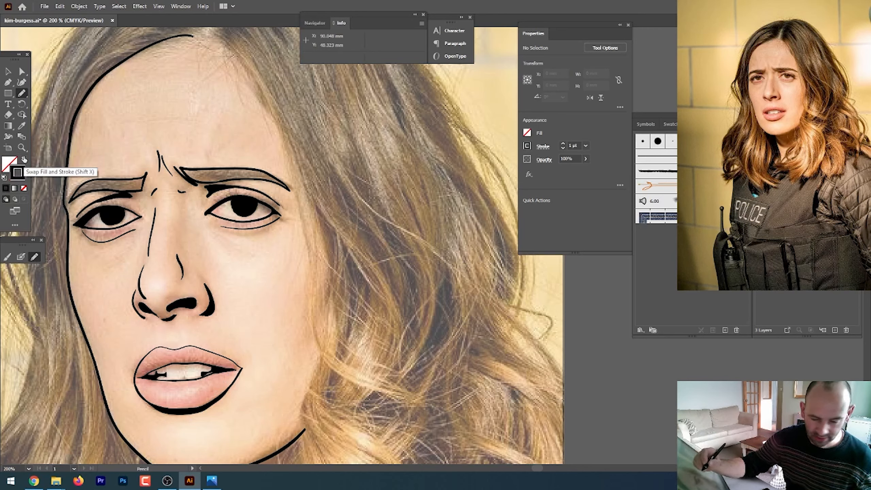
pyautogui.click(24, 160)
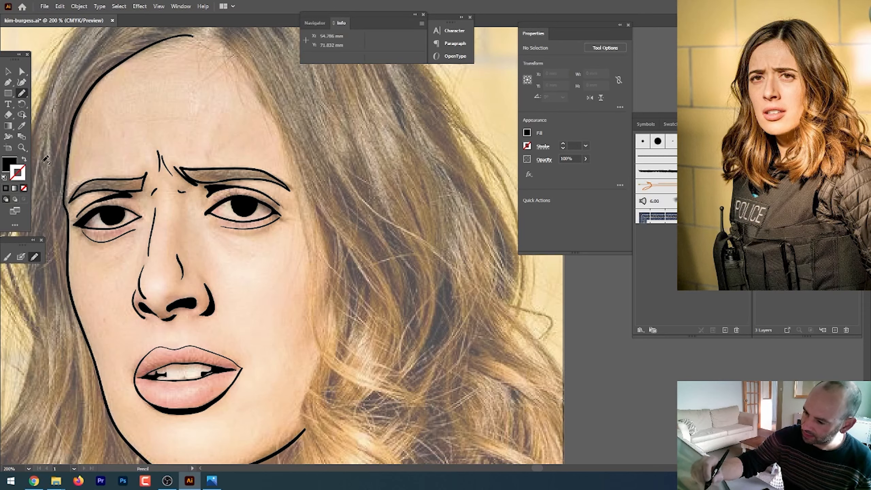
pyautogui.click(11, 167)
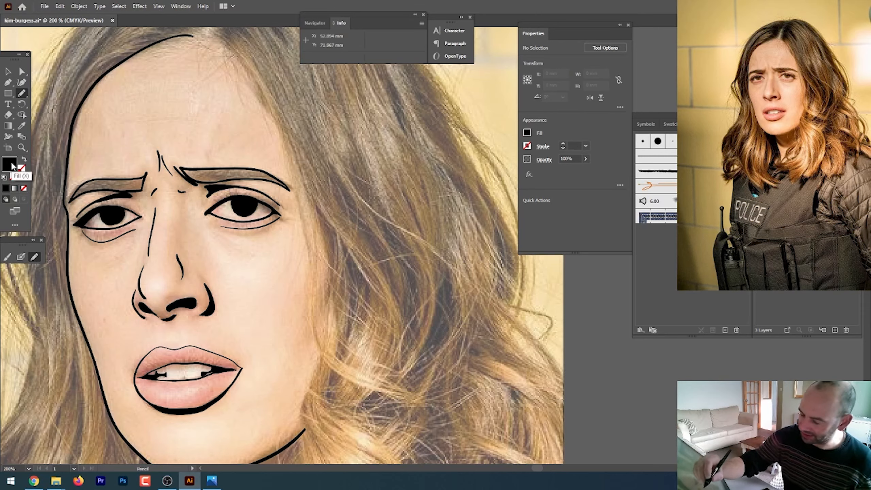
# - Resample the skin tone from the cheek on the woman's left as the fill, and return to the Pencil tool
pyautogui.press('i')
pyautogui.click(278, 282)
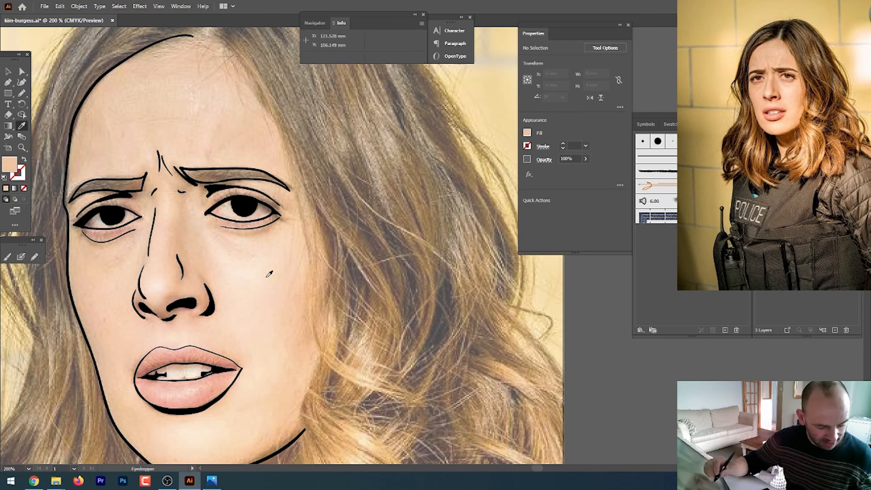
pyautogui.press('n')
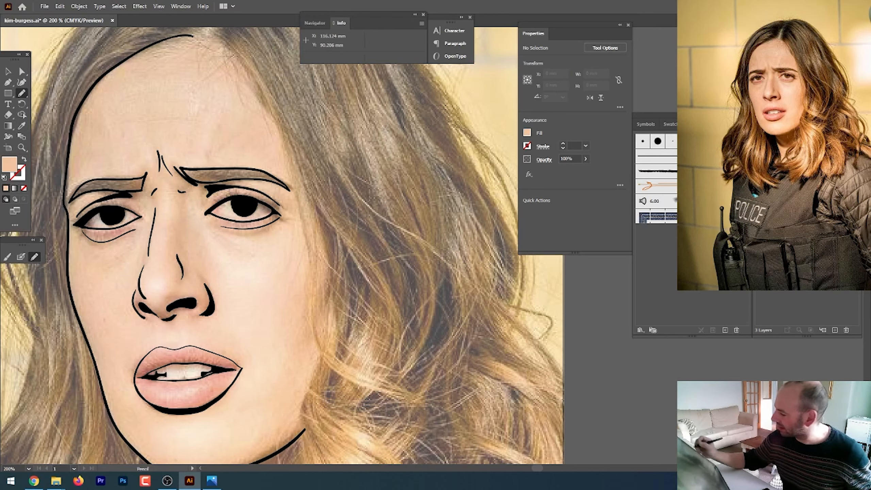
# - Draw a small closed test patch on the cheek on the woman's left, and undo it
pyautogui.moveTo(243, 262); pyautogui.dragTo(288, 279)
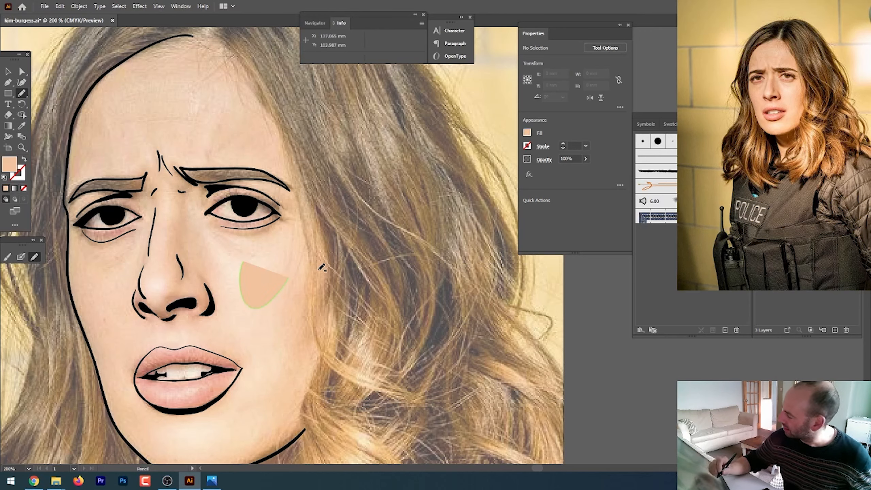
pyautogui.keyDown('ctrl'); pyautogui.click(318, 273); pyautogui.keyUp('ctrl')
pyautogui.hotkey('ctrl', 'z')
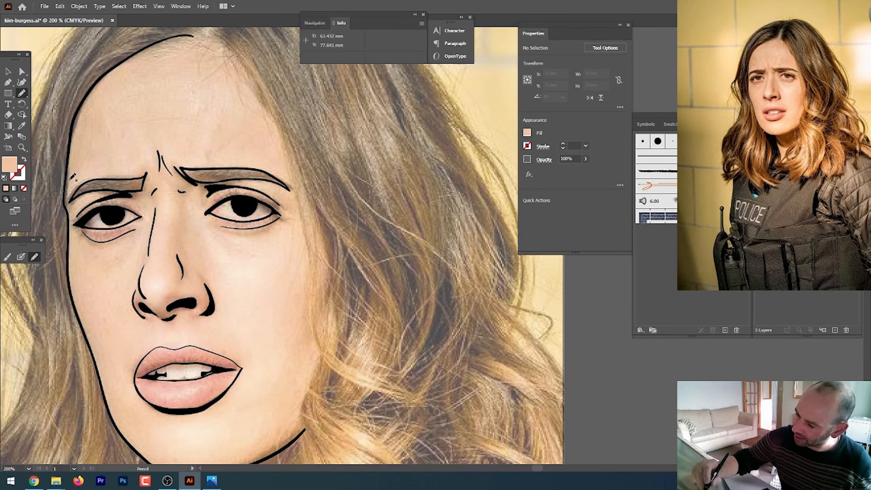
# - Draw a closed skin-coloured shape around the whole face, following the jawline, the cheek edge beside the hair and the hairline
pyautogui.hotkey('ctrl', '-')
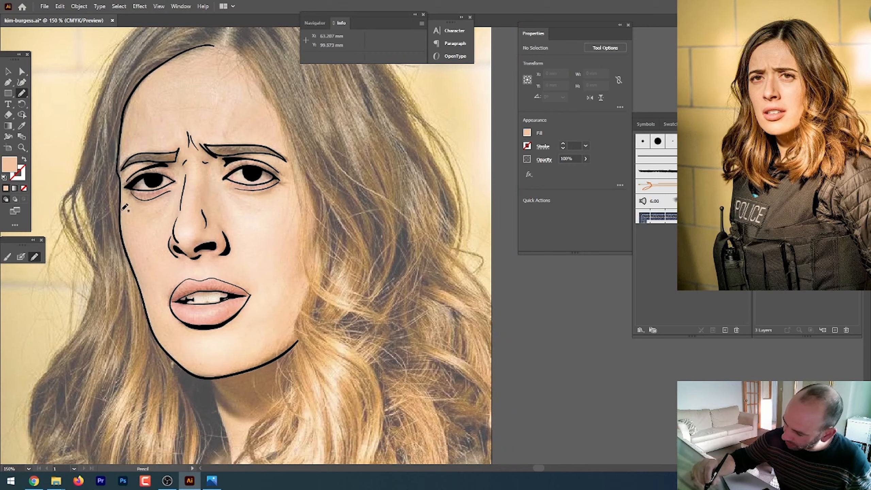
pyautogui.moveTo(124, 209)
pyautogui.mouseDown()
pyautogui.moveTo(151, 323)
pyautogui.moveTo(176, 361)
pyautogui.moveTo(225, 378)
pyautogui.moveTo(303, 340)
pyautogui.mouseUp()
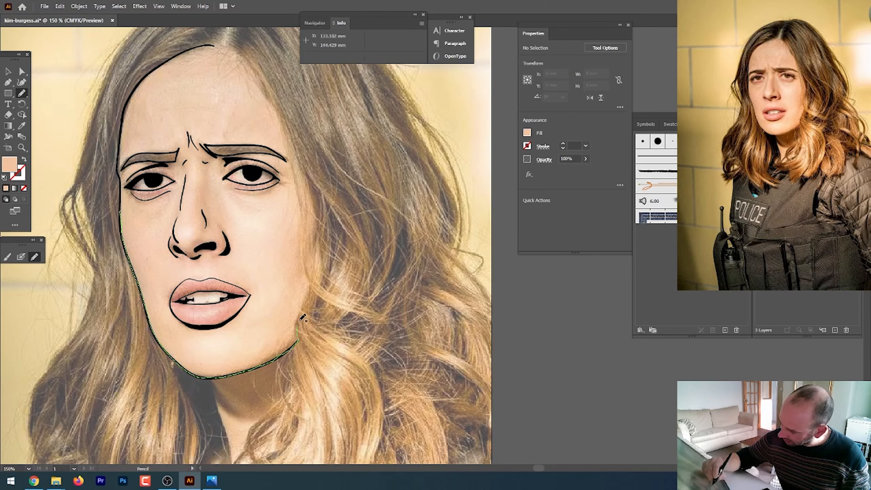
pyautogui.moveTo(308, 282)
pyautogui.mouseDown()
pyautogui.moveTo(292, 161)
pyautogui.moveTo(263, 85)
pyautogui.moveTo(234, 51)
pyautogui.moveTo(194, 49)
pyautogui.moveTo(138, 85)
pyautogui.moveTo(118, 154)
pyautogui.moveTo(125, 183)
pyautogui.moveTo(115, 223)
pyautogui.mouseUp()
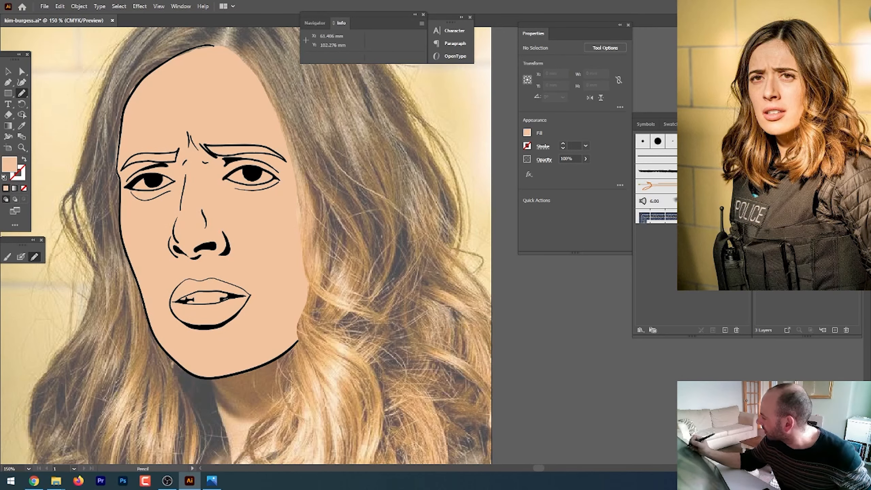
# - Move the photo layer above the artwork layers, and return it to its place beneath them
pyautogui.click(796, 150)
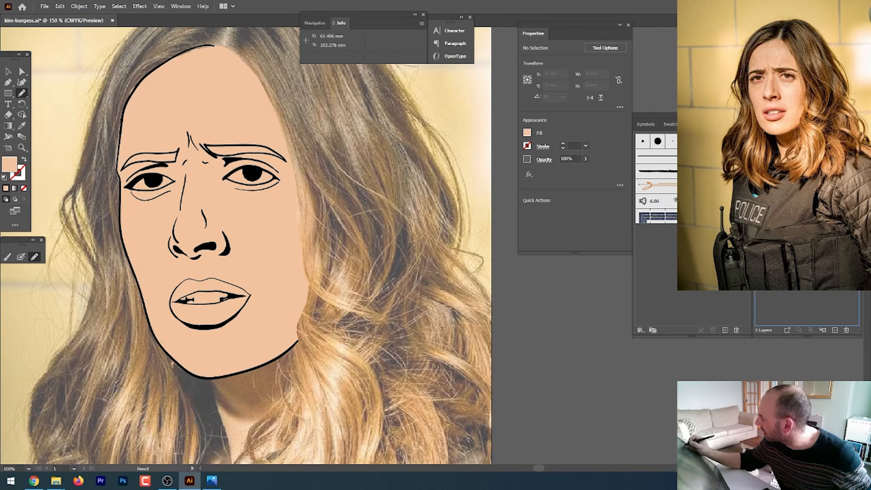
pyautogui.moveTo(795, 154); pyautogui.dragTo(795, 133)
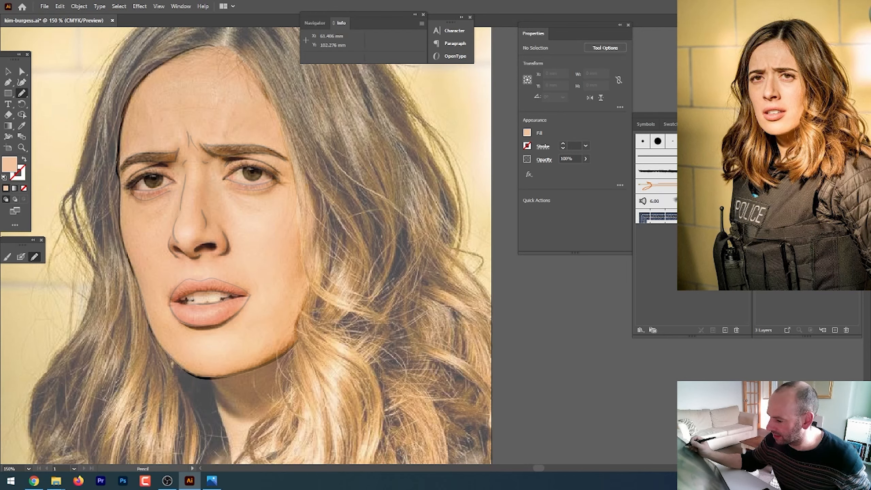
pyautogui.moveTo(795, 137); pyautogui.dragTo(796, 158)
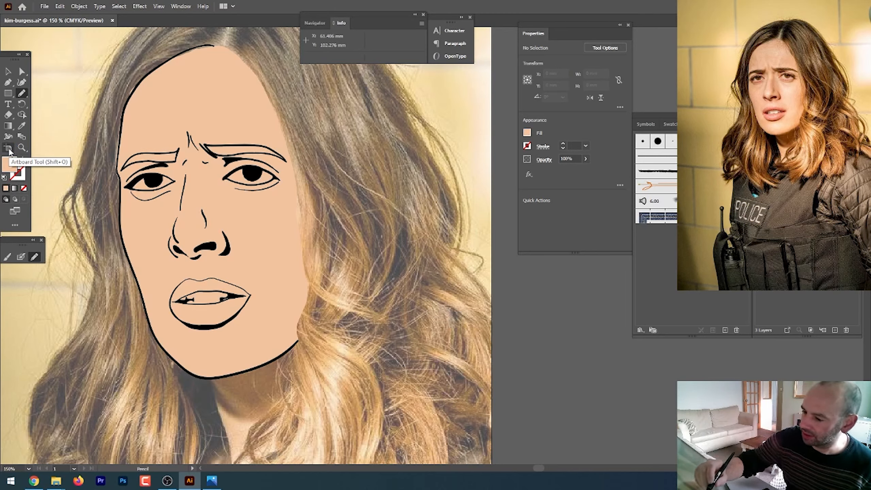
# - Set the fill colour to the off-white #f9ece4
pyautogui.doubleClick(9, 164)
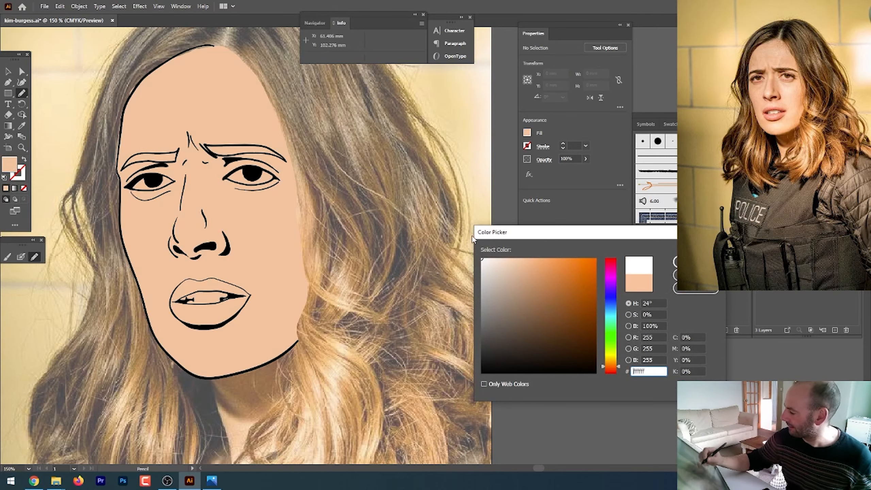
pyautogui.click(491, 260)
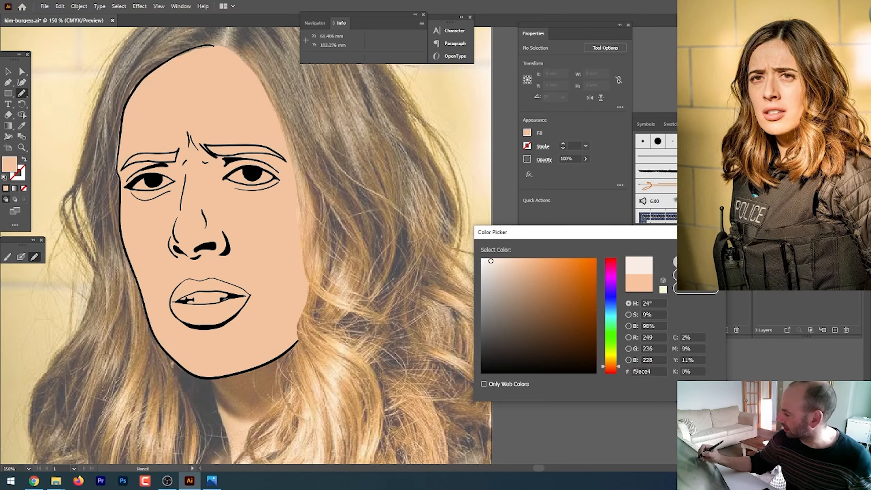
pyautogui.press('Return')
# - Draw off-white filled shapes inside the outlines of both eyes with the Pencil tool
pyautogui.hotkey('ctrl', '+')
pyautogui.hotkey('ctrl', '+')
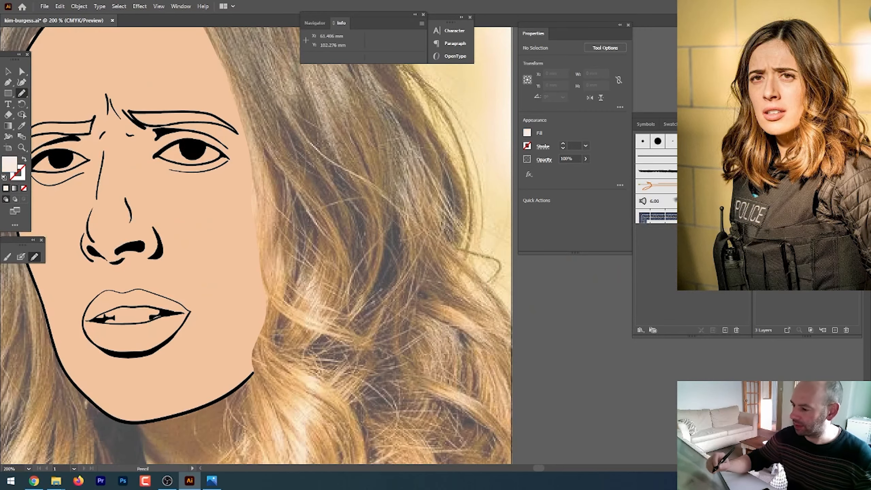
pyautogui.moveTo(190, 154); pyautogui.dragTo(310, 291)
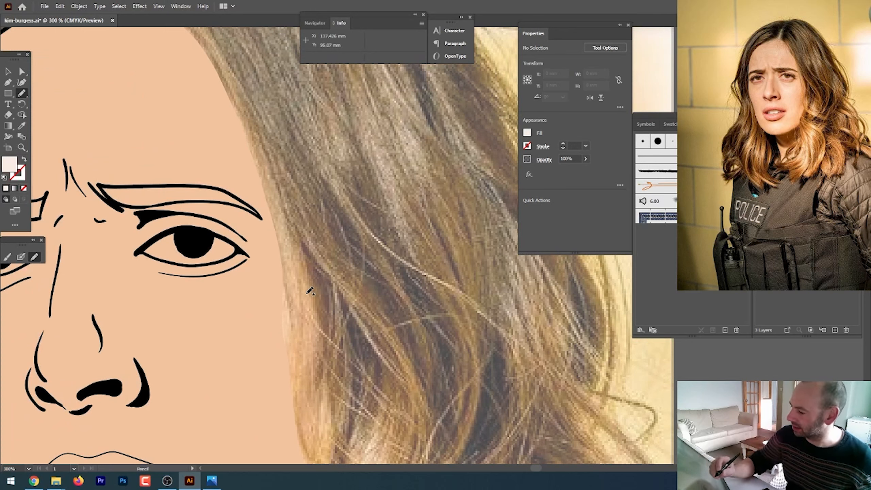
pyautogui.moveTo(146, 248)
pyautogui.mouseDown()
pyautogui.moveTo(177, 231)
pyautogui.moveTo(189, 259)
pyautogui.moveTo(158, 258)
pyautogui.moveTo(197, 264)
pyautogui.moveTo(234, 257)
pyautogui.moveTo(240, 247)
pyautogui.moveTo(215, 235)
pyautogui.moveTo(286, 236)
pyautogui.moveTo(389, 269)
pyautogui.mouseUp()
pyautogui.moveTo(159, 317)
pyautogui.mouseDown()
pyautogui.moveTo(185, 308)
pyautogui.moveTo(198, 320)
pyautogui.moveTo(192, 332)
pyautogui.moveTo(160, 331)
pyautogui.moveTo(200, 335)
pyautogui.moveTo(248, 315)
pyautogui.moveTo(223, 303)
pyautogui.mouseUp()
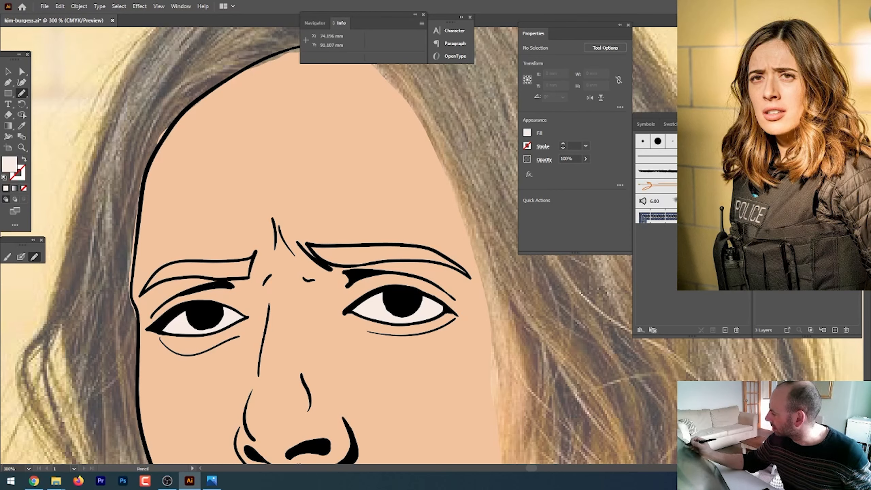
# - Add a new layer for the irises, and set the fill colour to the brown #9b5934
pyautogui.click(835, 327)
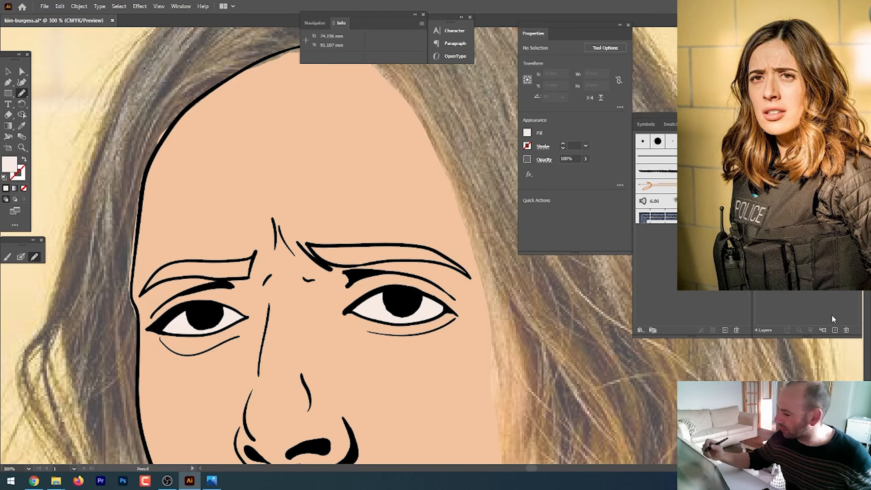
pyautogui.doubleClick(10, 165)
pyautogui.moveTo(545, 325)
pyautogui.mouseDown()
pyautogui.moveTo(562, 334)
pyautogui.moveTo(559, 303)
pyautogui.mouseUp()
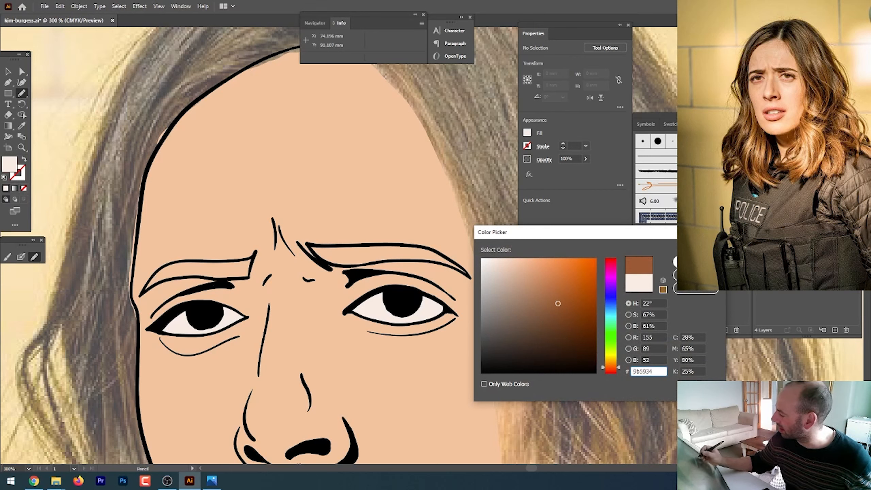
pyautogui.click(686, 262)
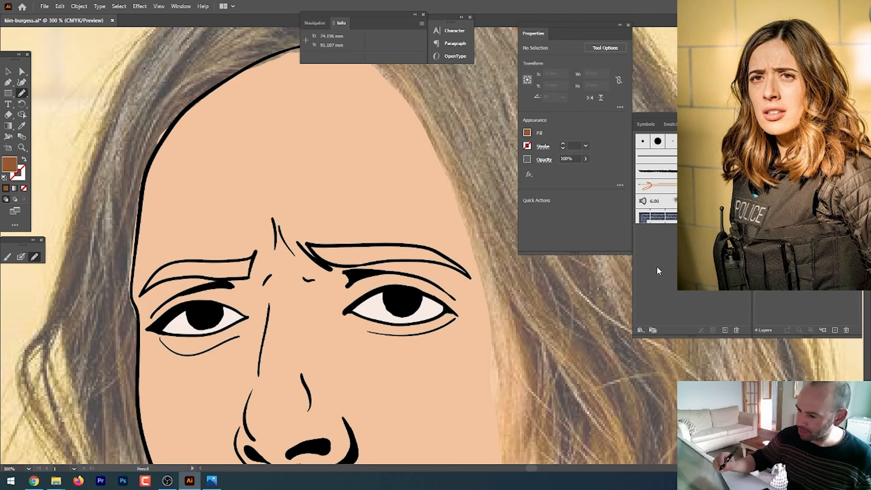
# - Draw a brown circle about 6.1 mm across over the iris of the woman's left eye, and copy it onto her right iris
pyautogui.moveTo(15, 97); pyautogui.dragTo(36, 102)
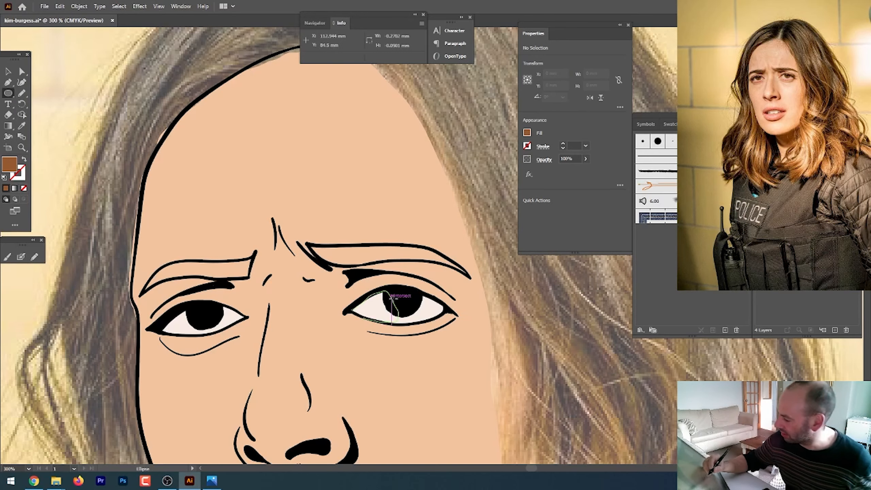
pyautogui.moveTo(402, 299); pyautogui.dragTo(418, 302)
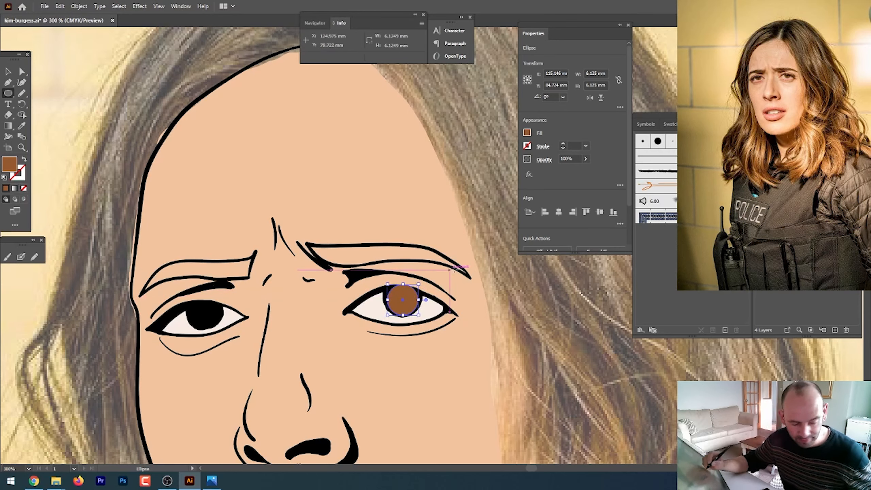
pyautogui.press('v')
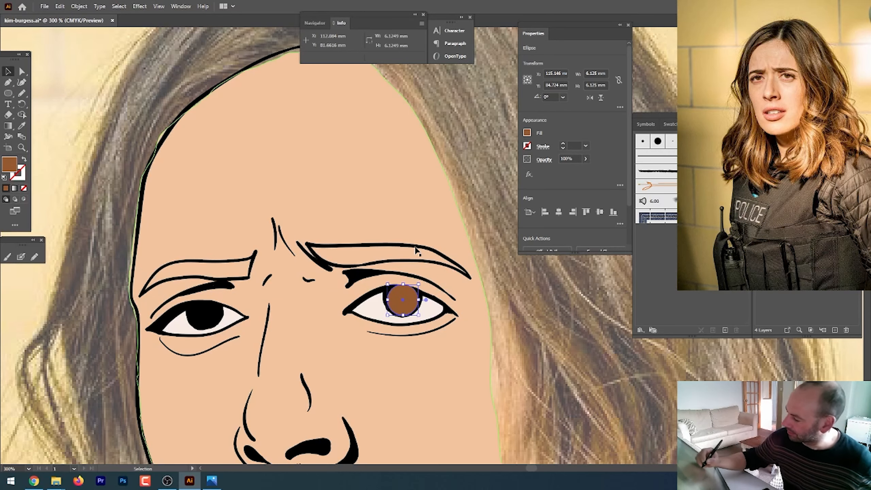
pyautogui.moveTo(409, 295); pyautogui.dragTo(211, 302)
pyautogui.click(425, 283)
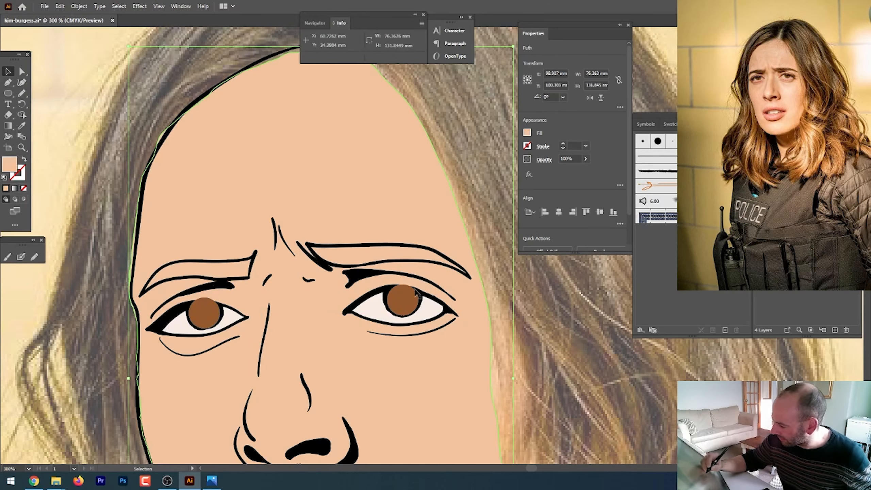
# - Lower the top anchor of the iris circle on the woman's left eye by about 0.35 mm, undoing an extra nudge
pyautogui.press('a')
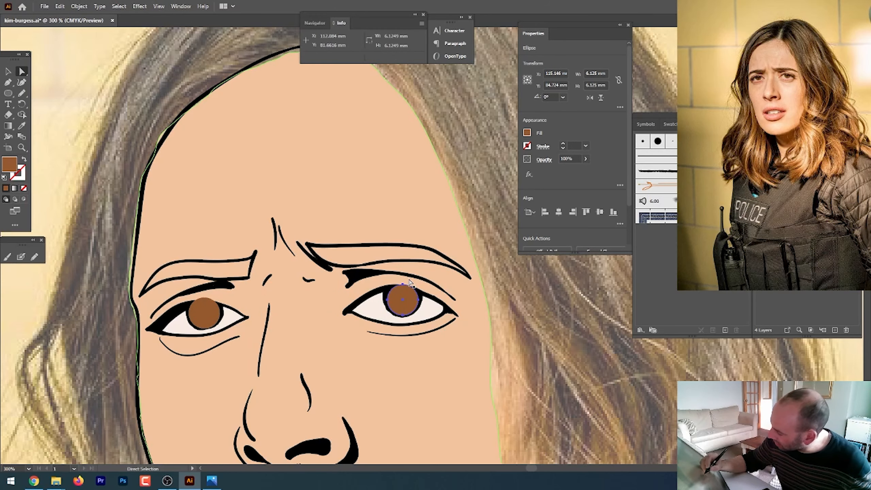
pyautogui.click(405, 295)
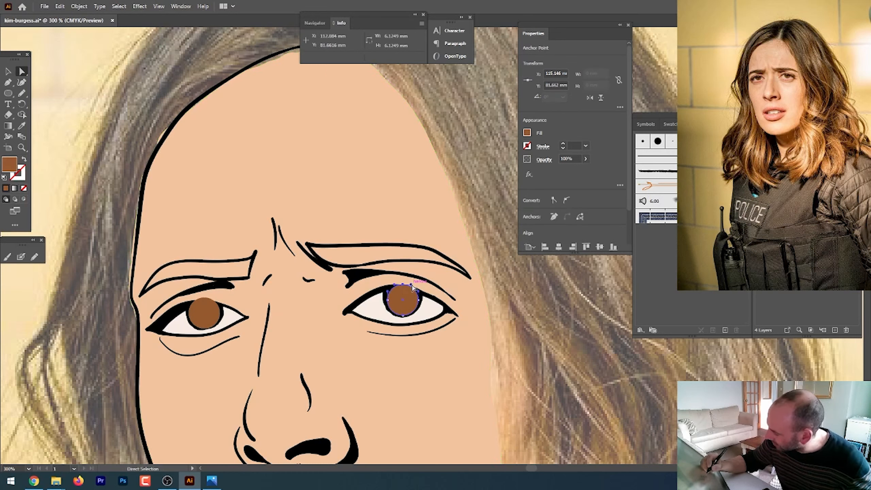
pyautogui.press('Down')
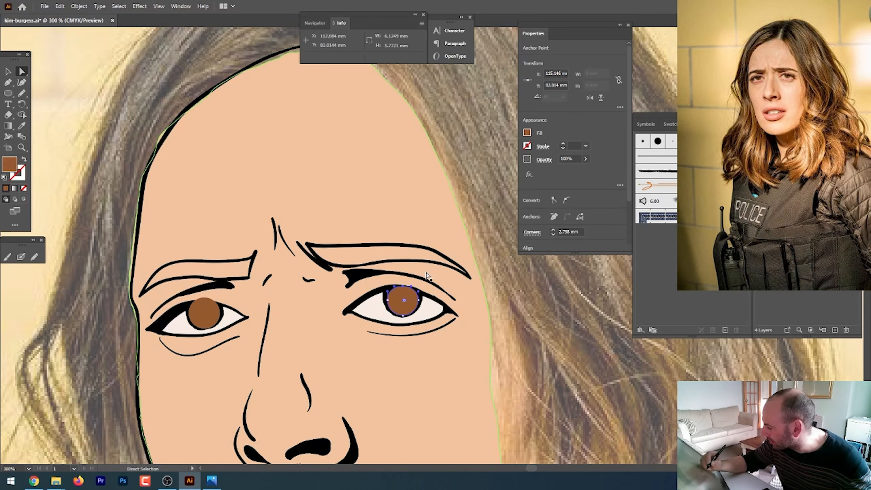
pyautogui.press('Down')
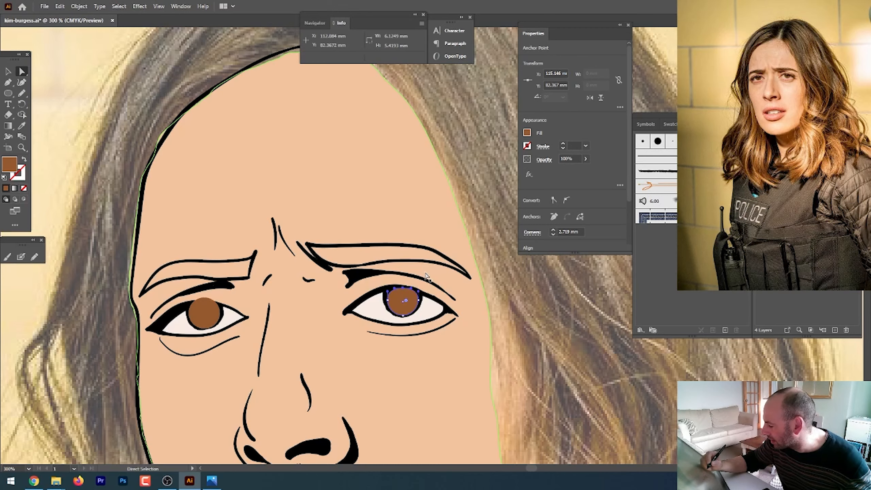
pyautogui.hotkey('ctrl', 'z')
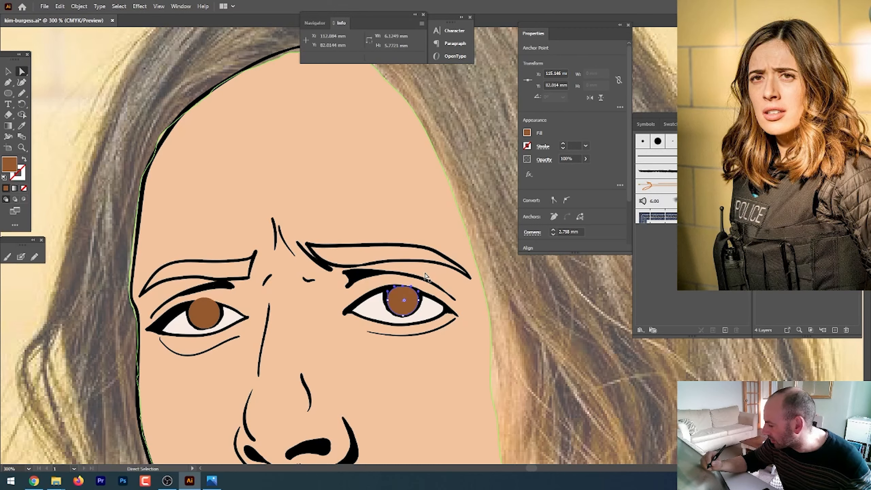
pyautogui.press('Return')
pyautogui.click(479, 309)
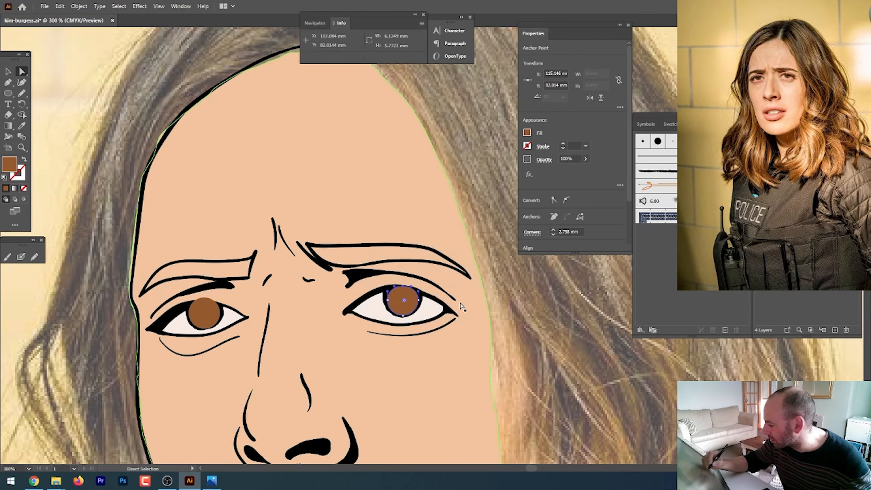
# - Lower the top anchor of the iris circle on the woman's right eye by about 0.9 mm to fit under the eyelid
pyautogui.click(205, 302)
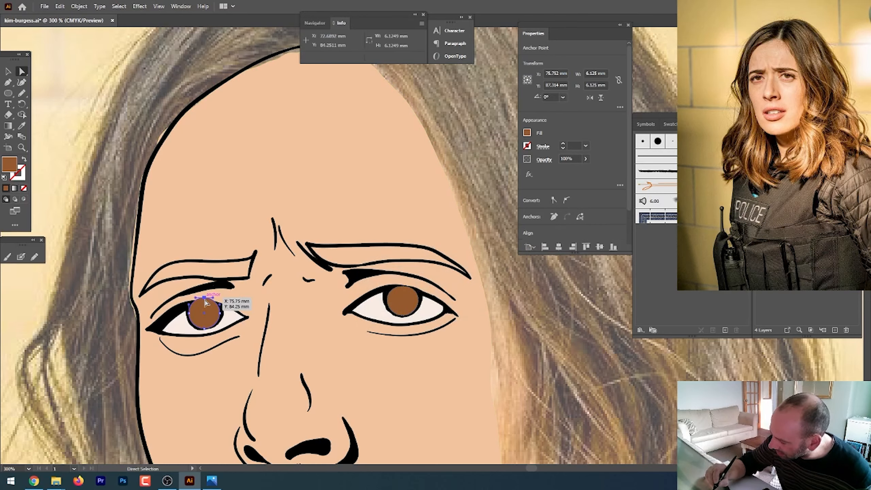
pyautogui.moveTo(205, 299); pyautogui.dragTo(205, 304)
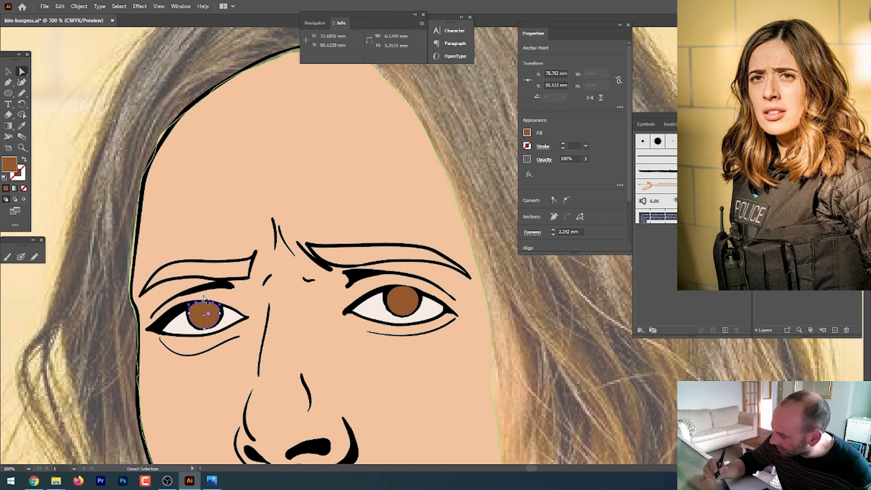
pyautogui.press('v')
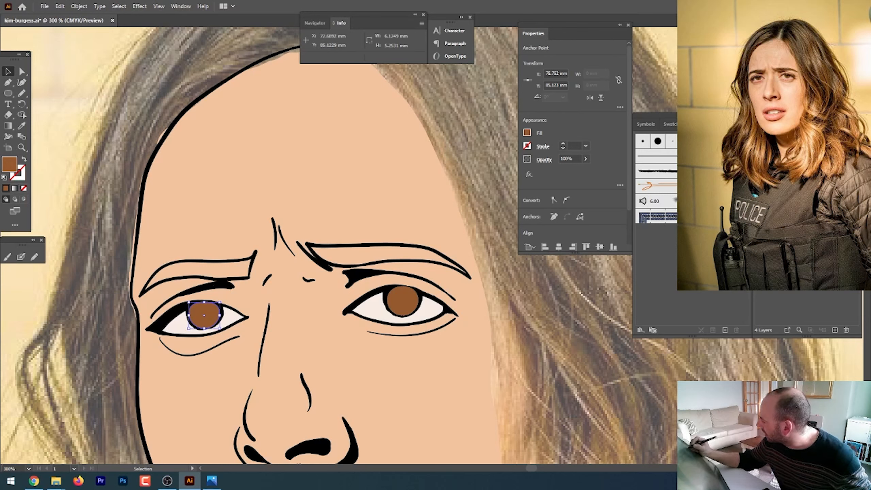
# - Check the paths inside the expanded layer, collapse its contents, and clear the iris selection
pyautogui.click(781, 137)
pyautogui.moveTo(815, 147); pyautogui.dragTo(815, 175)
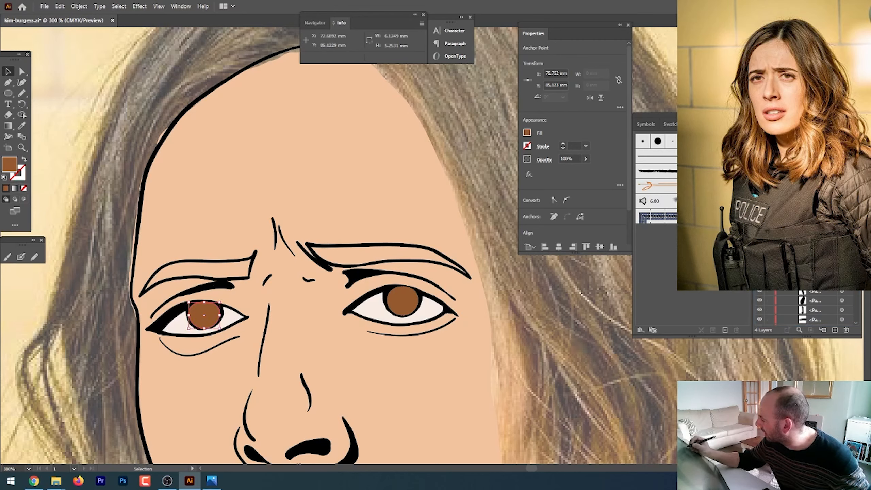
pyautogui.click(783, 147)
pyautogui.click(768, 147)
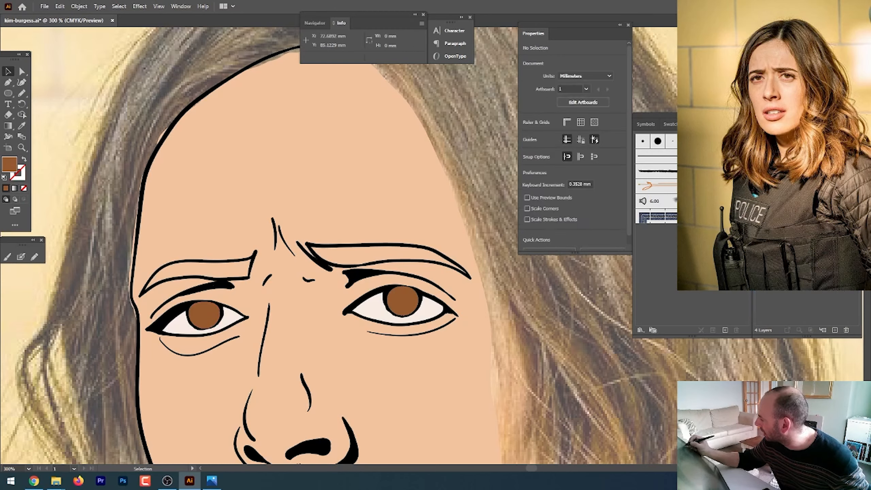
# - Choose black (000000) and brush strokes over the top edges of both irises with the Paintbrush, redoing the stroke on the woman's left eye once
pyautogui.doubleClick(9, 167)
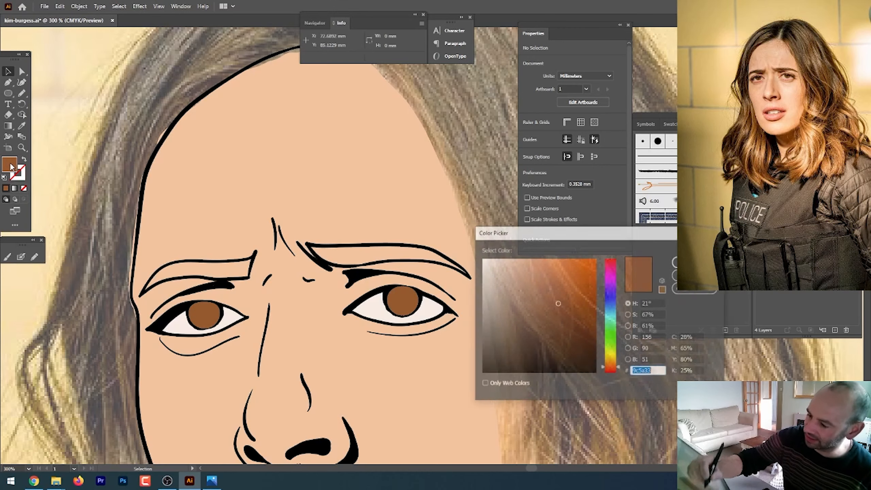
pyautogui.moveTo(514, 347); pyautogui.dragTo(507, 373)
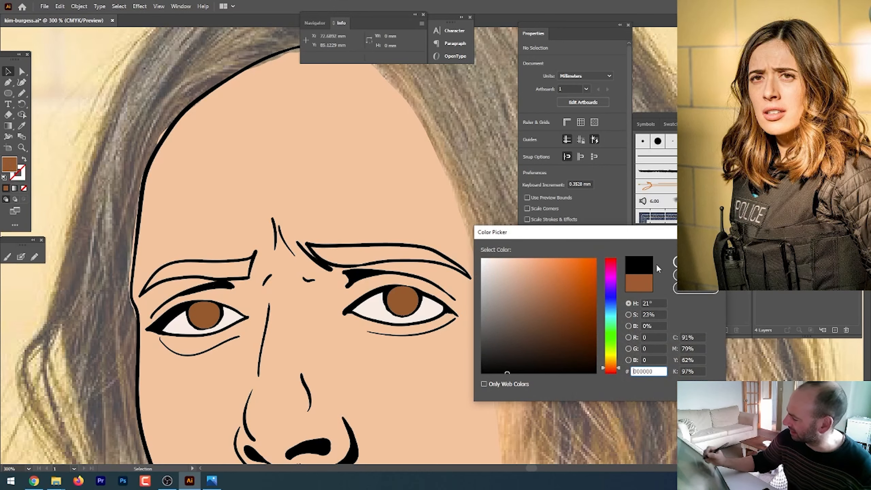
pyautogui.click(686, 262)
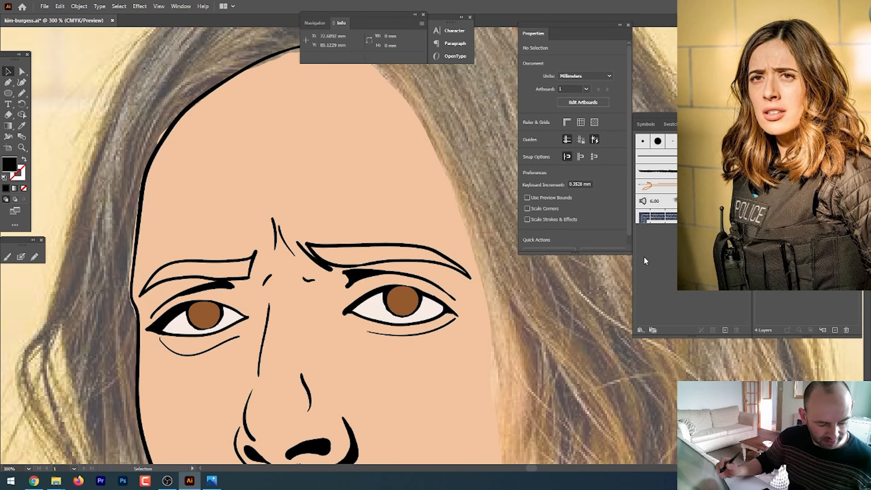
pyautogui.press('b')
pyautogui.hotkey('ctrl', '=')
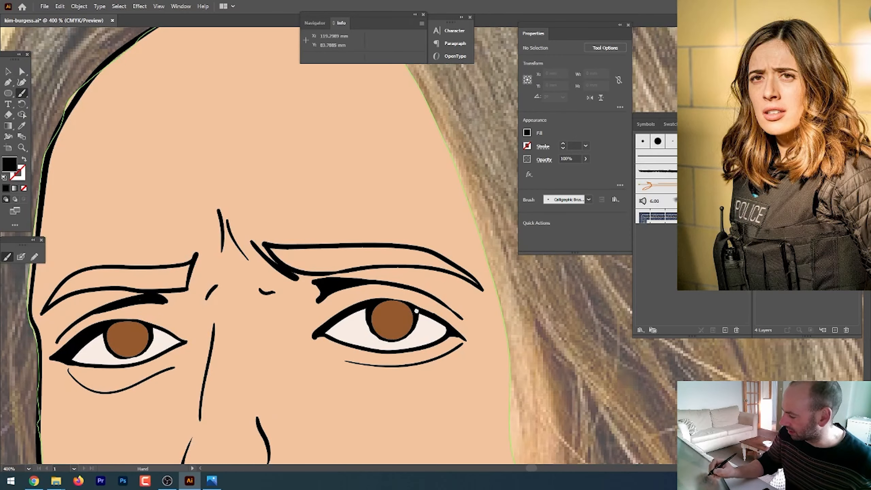
pyautogui.moveTo(405, 312); pyautogui.dragTo(330, 301)
pyautogui.hotkey('ctrl', '=')
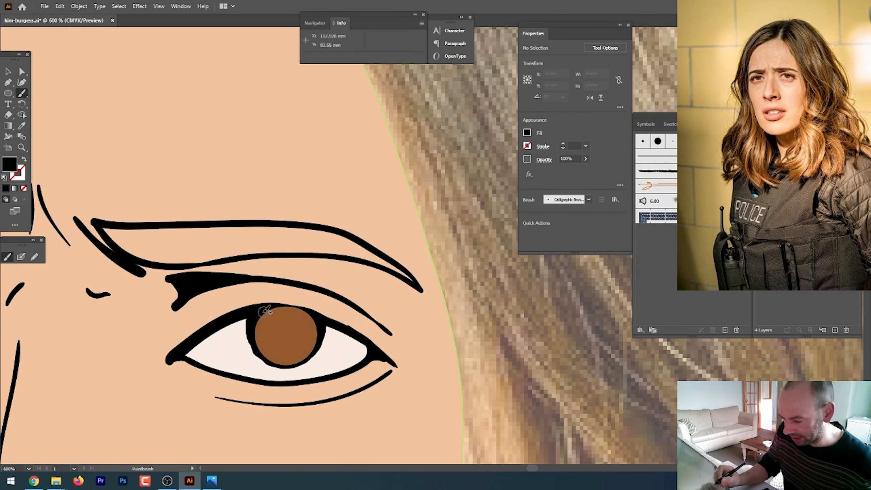
pyautogui.moveTo(251, 318)
pyautogui.mouseDown()
pyautogui.moveTo(282, 307)
pyautogui.moveTo(321, 316)
pyautogui.mouseUp()
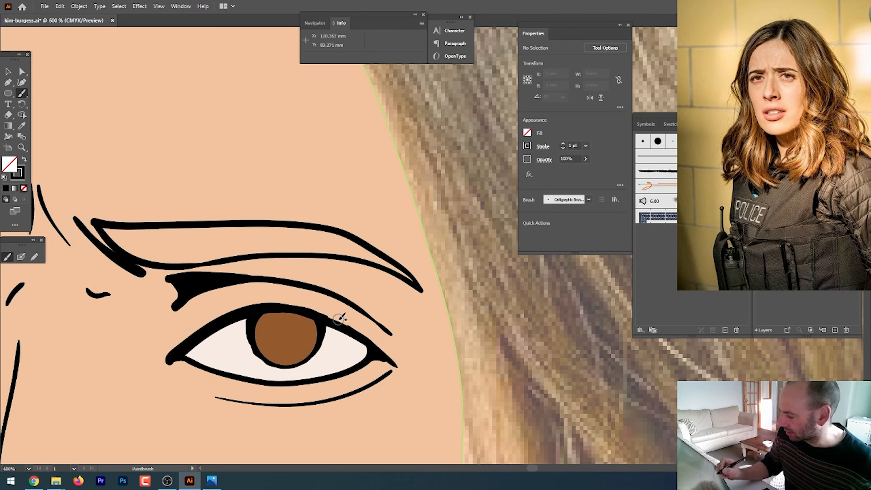
pyautogui.hotkey('ctrl', 'z')
pyautogui.moveTo(252, 317); pyautogui.dragTo(326, 317)
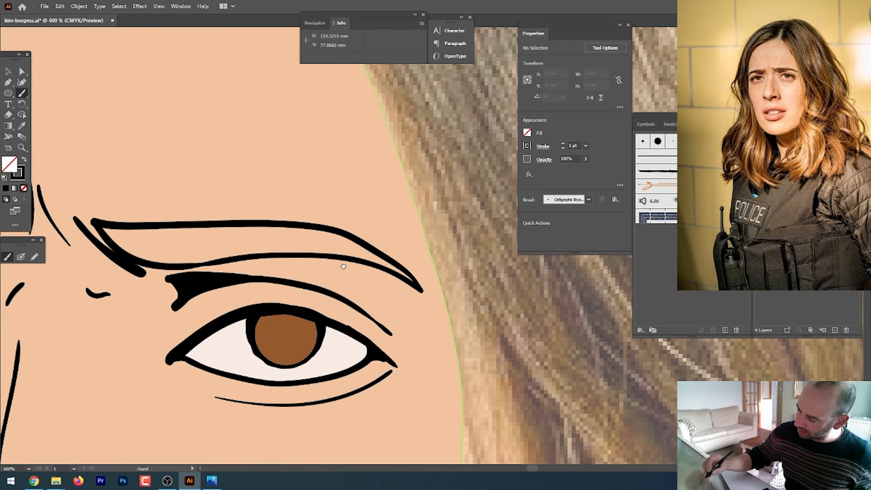
pyautogui.moveTo(312, 273); pyautogui.dragTo(560, 312)
pyautogui.moveTo(90, 393)
pyautogui.mouseDown()
pyautogui.moveTo(117, 378)
pyautogui.moveTo(188, 379)
pyautogui.moveTo(129, 376)
pyautogui.moveTo(81, 387)
pyautogui.mouseUp()
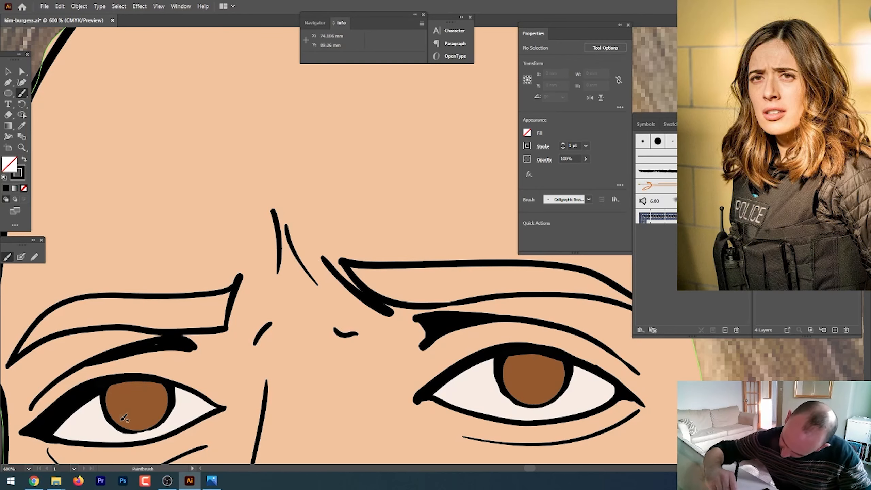
# - Brush a solid black pupil into the brown iris of the woman's right eye and another into her left
pyautogui.moveTo(161, 376); pyautogui.dragTo(117, 261)
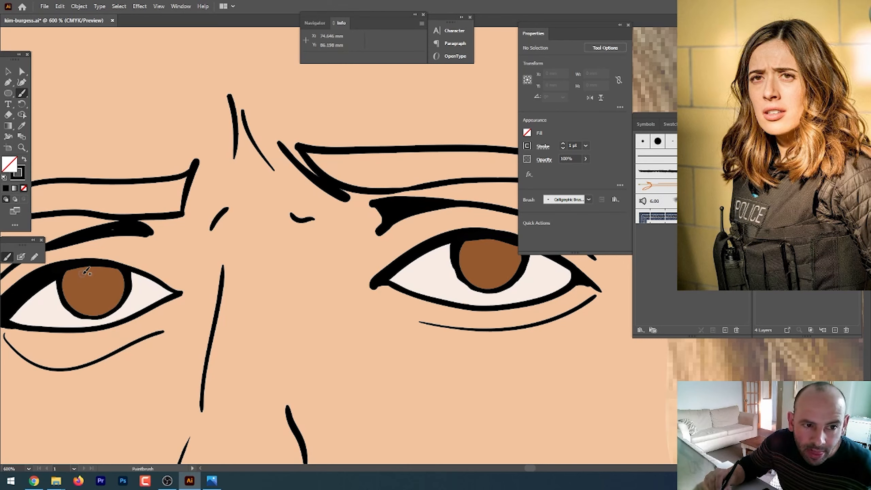
pyautogui.moveTo(84, 267)
pyautogui.mouseDown()
pyautogui.moveTo(73, 276)
pyautogui.moveTo(97, 302)
pyautogui.moveTo(107, 296)
pyautogui.moveTo(107, 271)
pyautogui.moveTo(93, 258)
pyautogui.moveTo(87, 272)
pyautogui.moveTo(103, 277)
pyautogui.moveTo(104, 288)
pyautogui.moveTo(95, 296)
pyautogui.moveTo(96, 285)
pyautogui.mouseUp()
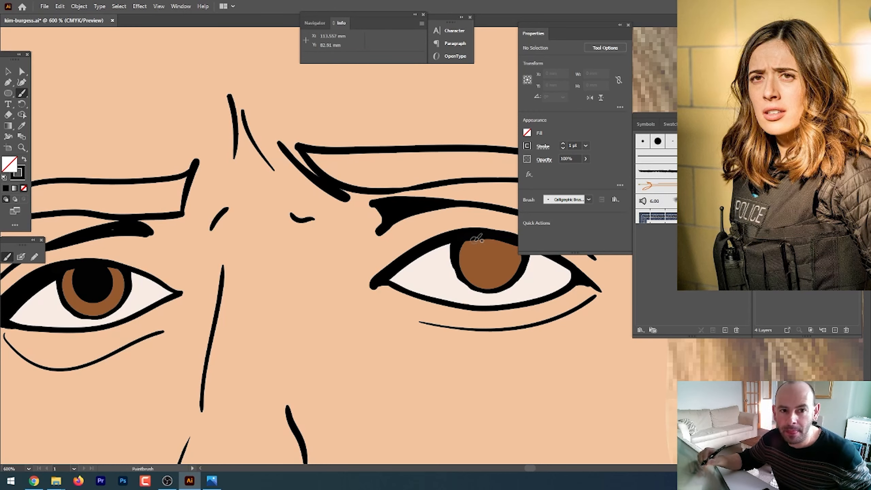
pyautogui.moveTo(480, 240)
pyautogui.mouseDown()
pyautogui.moveTo(481, 264)
pyautogui.moveTo(474, 257)
pyautogui.moveTo(486, 271)
pyautogui.moveTo(511, 247)
pyautogui.moveTo(495, 237)
pyautogui.moveTo(477, 240)
pyautogui.moveTo(491, 274)
pyautogui.moveTo(509, 244)
pyautogui.moveTo(475, 254)
pyautogui.moveTo(476, 266)
pyautogui.moveTo(494, 268)
pyautogui.moveTo(487, 251)
pyautogui.moveTo(481, 261)
pyautogui.moveTo(486, 243)
pyautogui.moveTo(494, 255)
pyautogui.mouseUp()
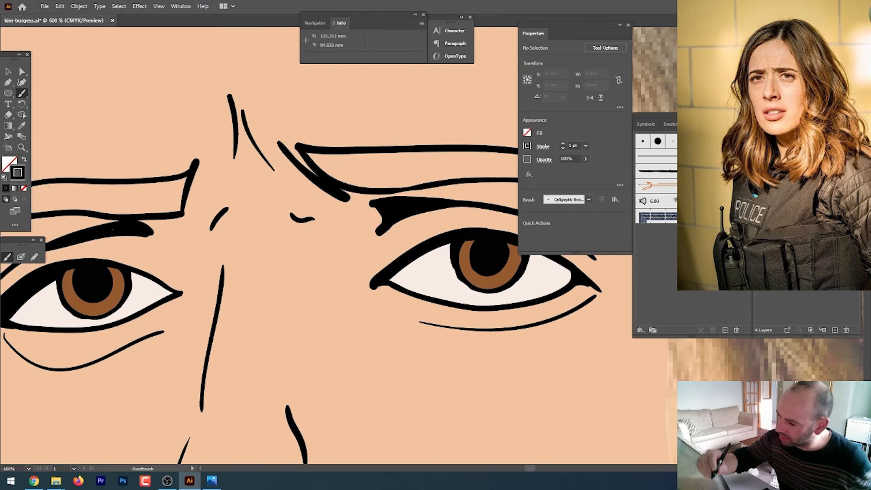
# - Set the stroke to grey (aaa9a9) and brush shadows under the upper eyelid on both sides of the woman's right iris
pyautogui.doubleClick(17, 172)
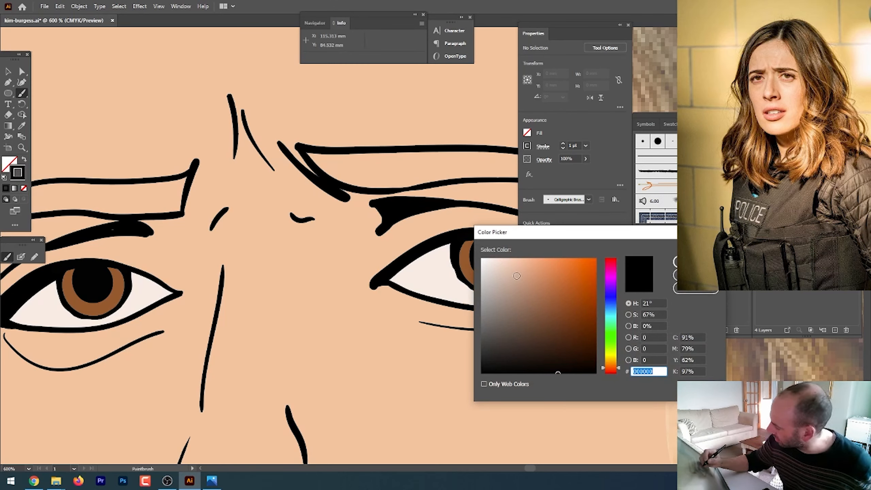
pyautogui.click(483, 283)
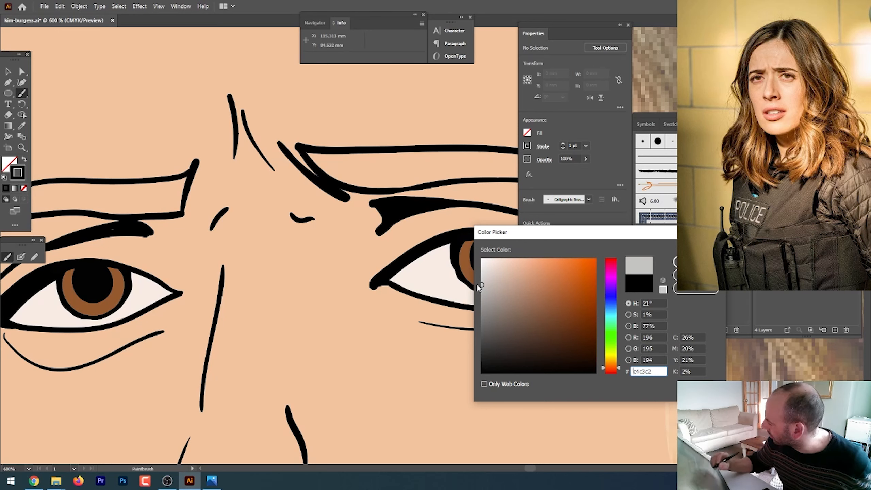
pyautogui.moveTo(483, 292); pyautogui.dragTo(482, 296)
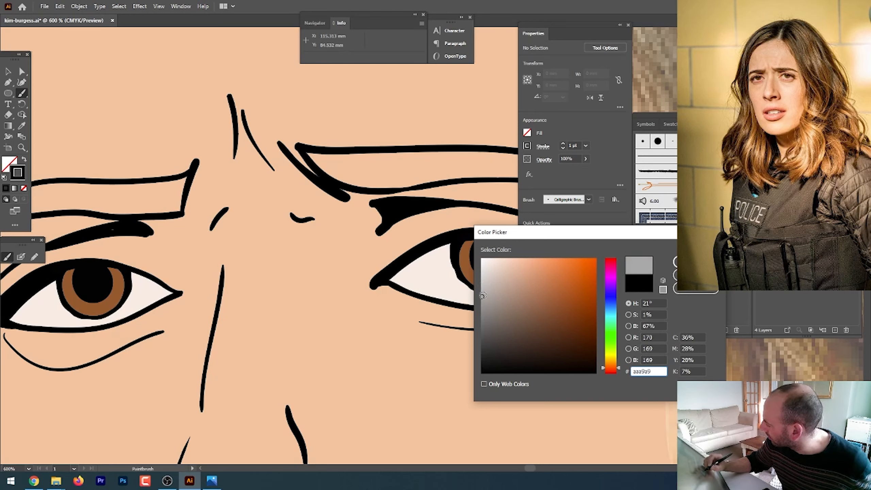
pyautogui.press('Return')
pyautogui.moveTo(31, 312)
pyautogui.mouseDown()
pyautogui.moveTo(7, 321)
pyautogui.moveTo(55, 284)
pyautogui.moveTo(19, 316)
pyautogui.mouseUp()
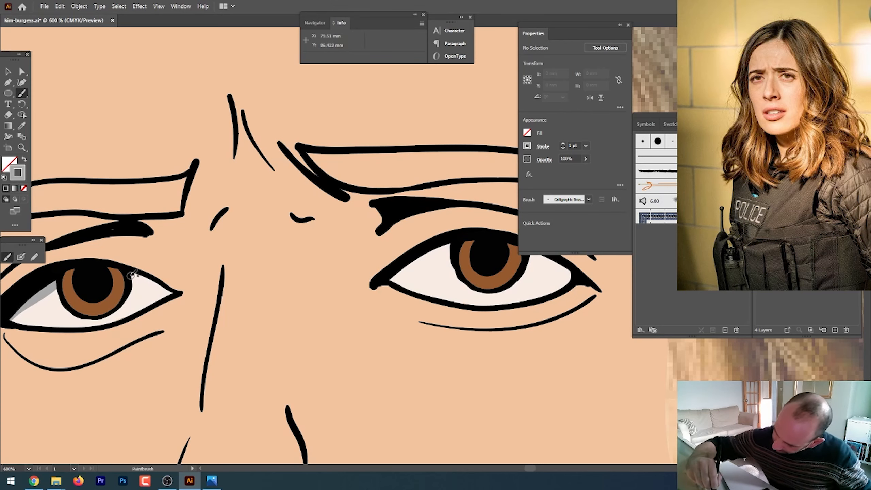
pyautogui.moveTo(129, 273); pyautogui.dragTo(175, 291)
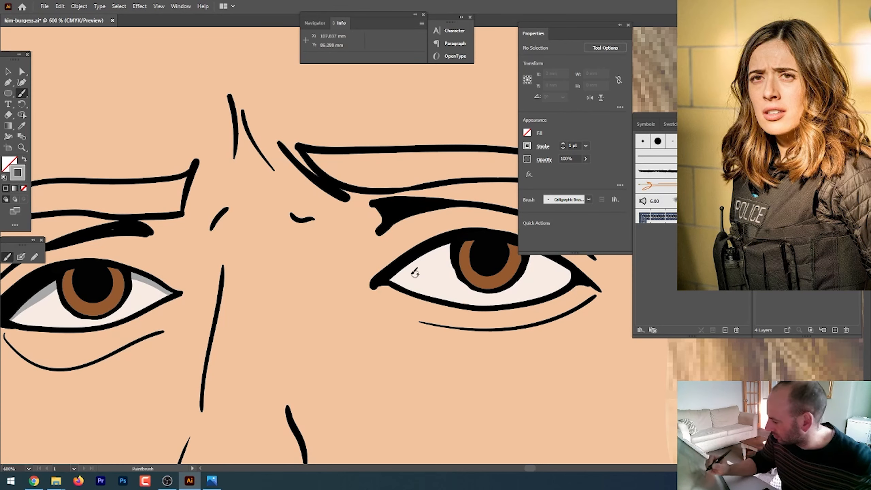
# - Brush grey shadows along the upper and lower lids of the woman's left eye and the outer lower edge of her right eye
pyautogui.moveTo(383, 279)
pyautogui.mouseDown()
pyautogui.moveTo(449, 246)
pyautogui.moveTo(423, 255)
pyautogui.moveTo(448, 240)
pyautogui.mouseUp()
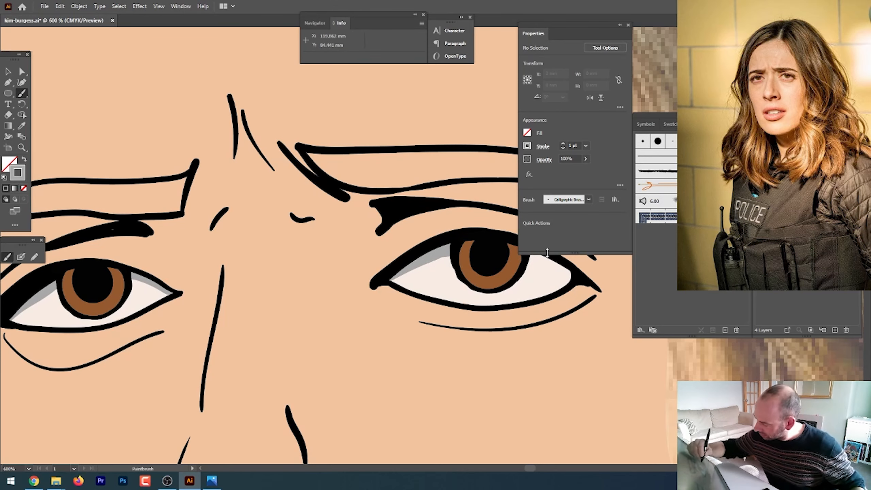
pyautogui.click(619, 25)
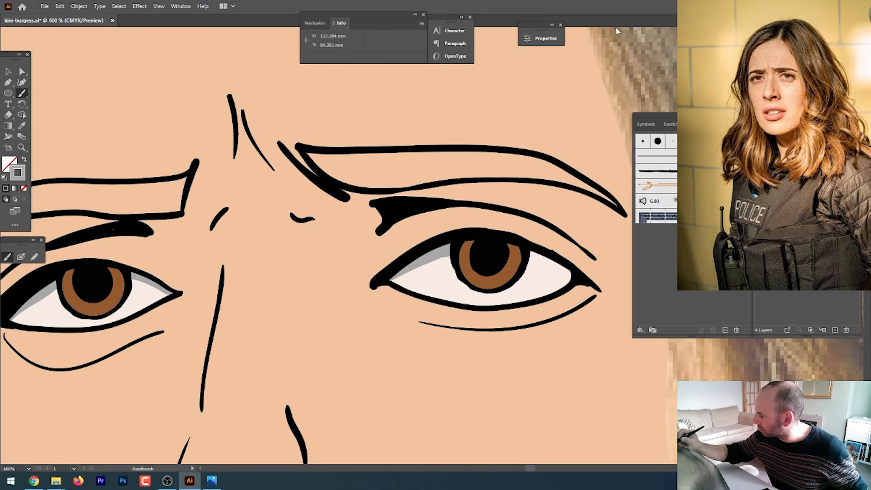
pyautogui.moveTo(531, 251)
pyautogui.mouseDown()
pyautogui.moveTo(575, 272)
pyautogui.moveTo(529, 248)
pyautogui.mouseUp()
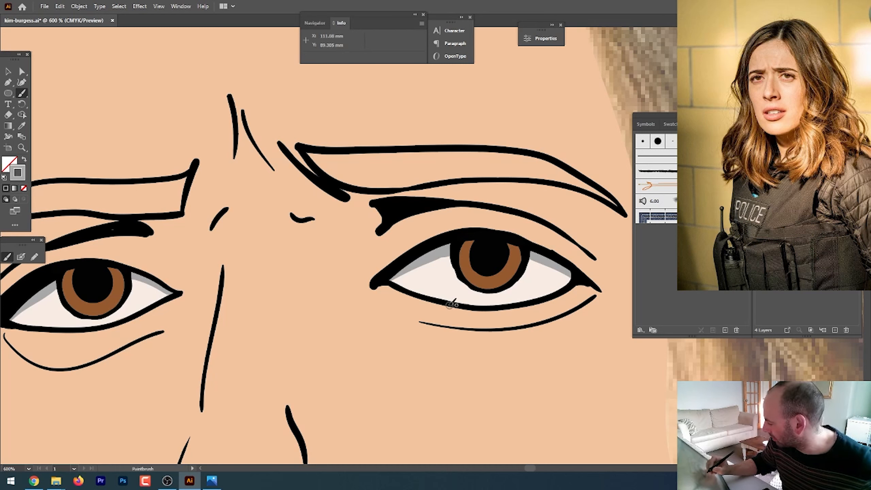
pyautogui.moveTo(448, 303)
pyautogui.mouseDown()
pyautogui.moveTo(521, 300)
pyautogui.moveTo(576, 275)
pyautogui.mouseUp()
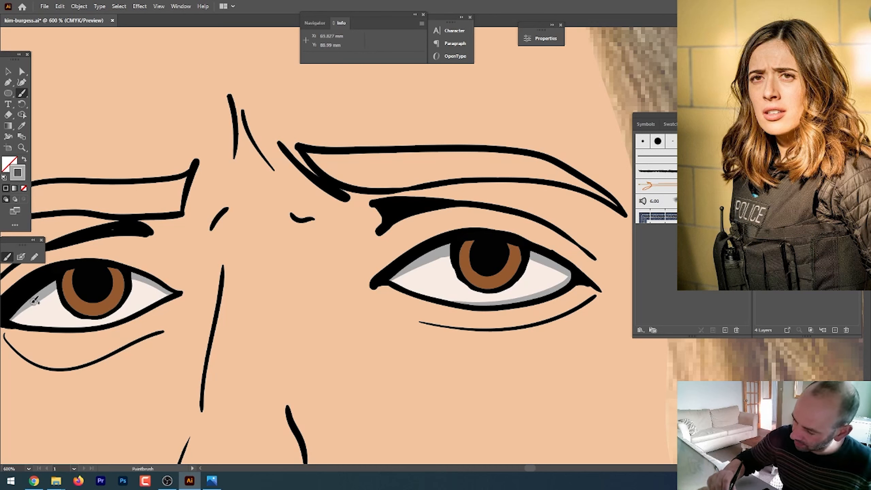
pyautogui.moveTo(35, 297)
pyautogui.mouseDown()
pyautogui.moveTo(24, 323)
pyautogui.moveTo(21, 298)
pyautogui.moveTo(10, 318)
pyautogui.moveTo(29, 301)
pyautogui.moveTo(26, 320)
pyautogui.moveTo(74, 328)
pyautogui.mouseUp()
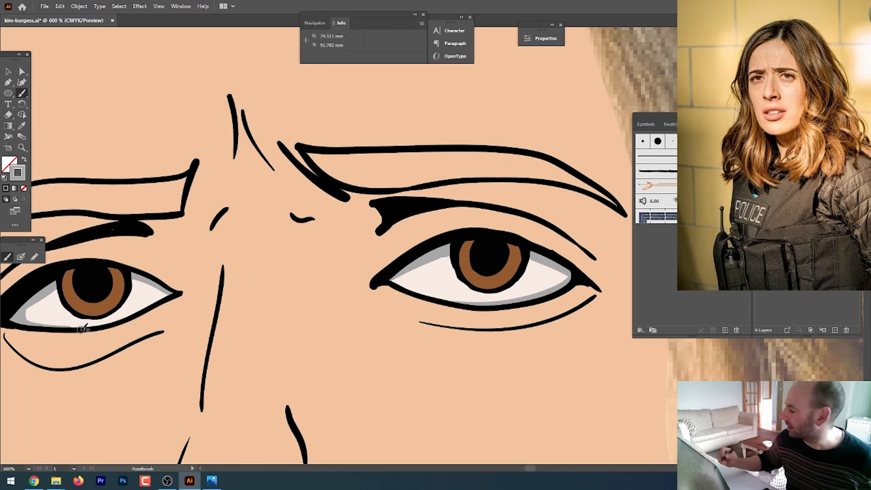
# - Change the stroke colour to white
pyautogui.doubleClick(18, 172)
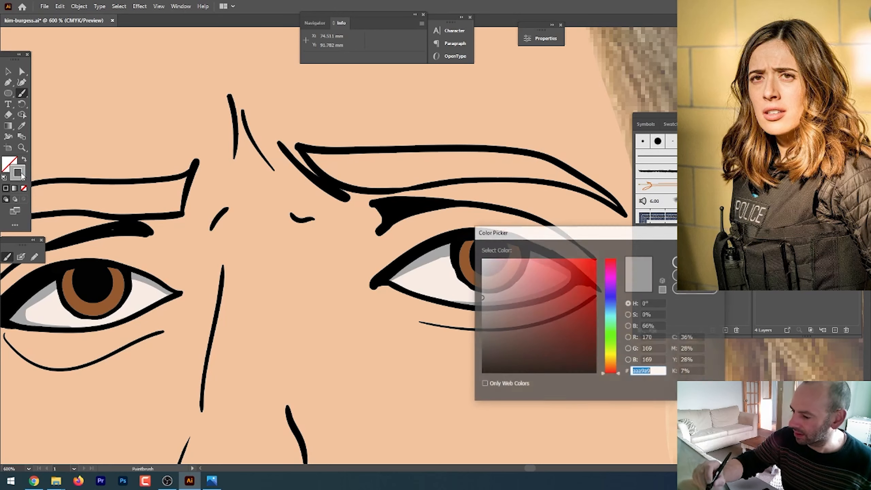
pyautogui.press('Return')
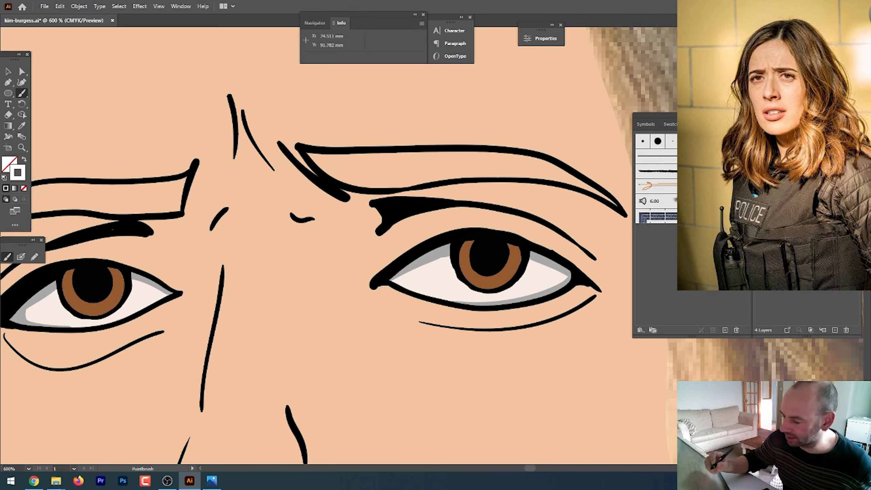
# - Try short white brushed highlights across both pupils and judge them against the whole face
pyautogui.moveTo(85, 271); pyautogui.dragTo(98, 271)
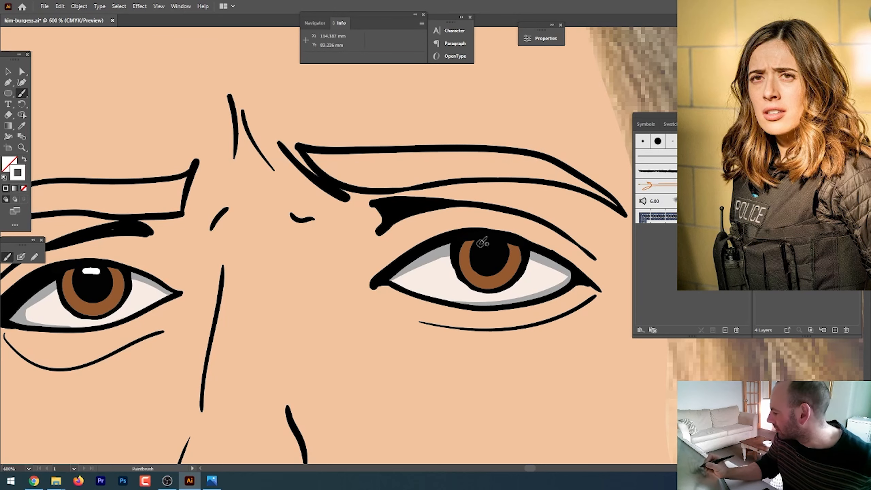
pyautogui.moveTo(477, 245); pyautogui.dragTo(495, 243)
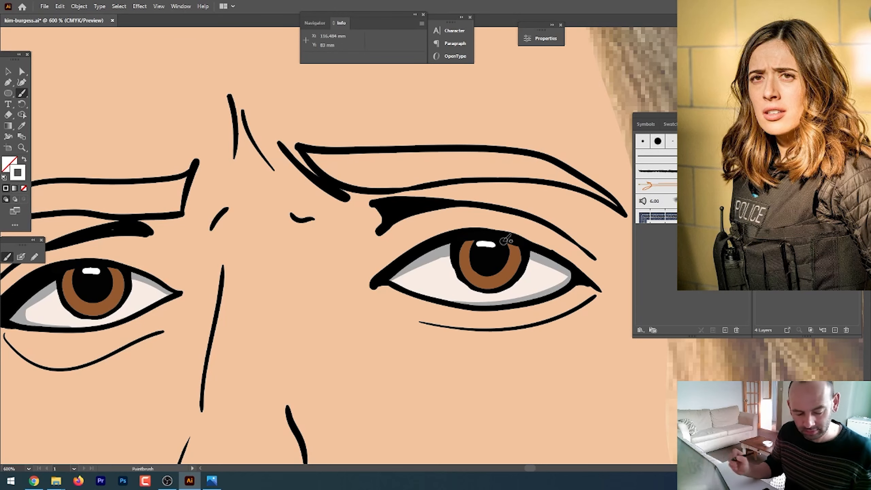
pyautogui.hotkey('ctrl', '-')
pyautogui.hotkey('ctrl', '-')
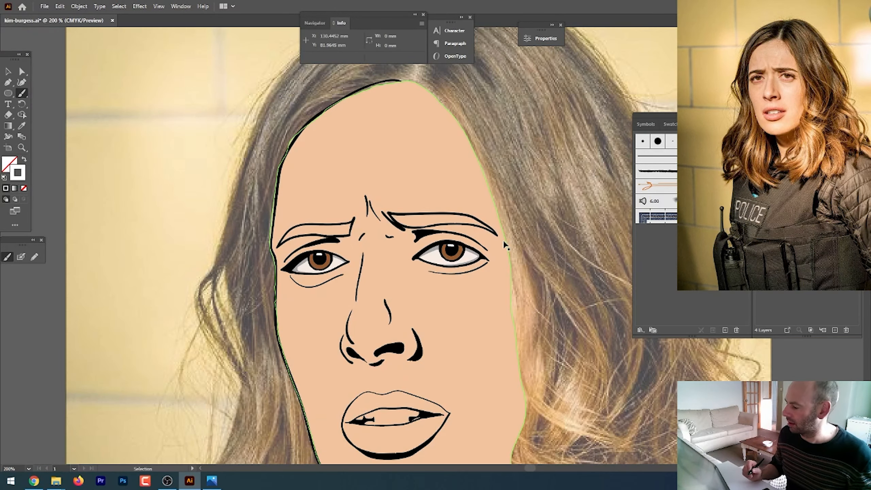
pyautogui.hotkey('ctrl', '-')
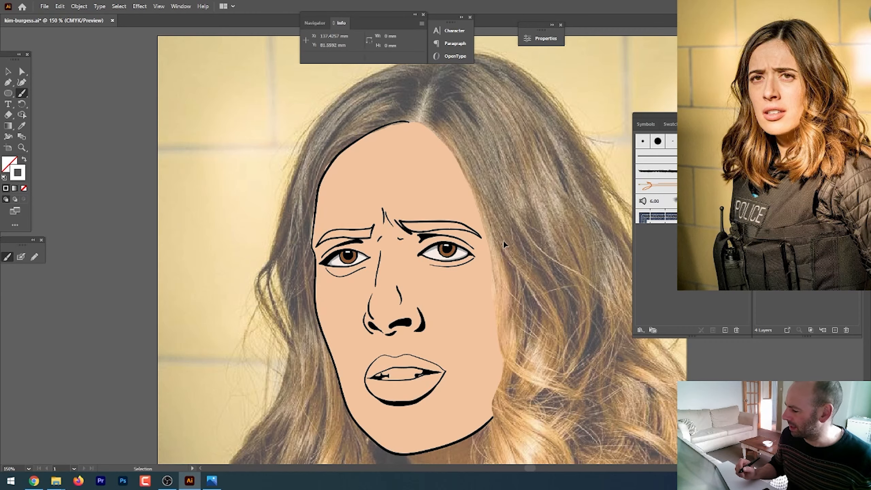
pyautogui.hotkey('ctrl', '-')
# - Draw an ellipse about 1.7 × 0.9 mm near the top of the woman's right pupil and fill it with white
pyautogui.hotkey('ctrl', '+')
pyautogui.hotkey('ctrl', '+')
pyautogui.hotkey('ctrl', '+')
pyautogui.hotkey('ctrl', '+')
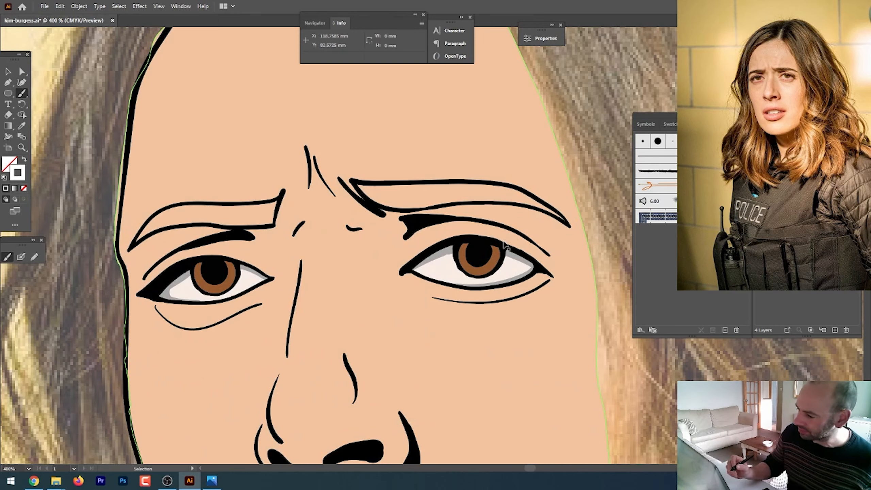
pyautogui.hotkey('ctrl', 'shift', 'a')
pyautogui.click(8, 93)
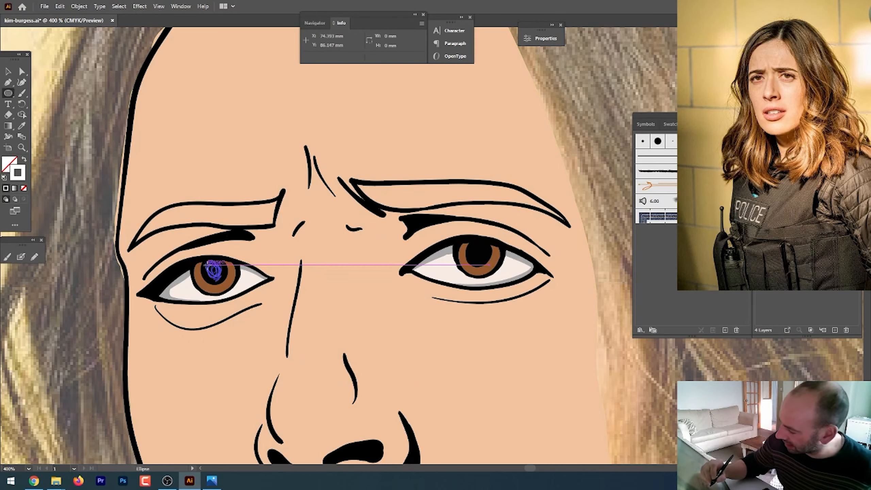
pyautogui.moveTo(206, 262); pyautogui.dragTo(223, 267)
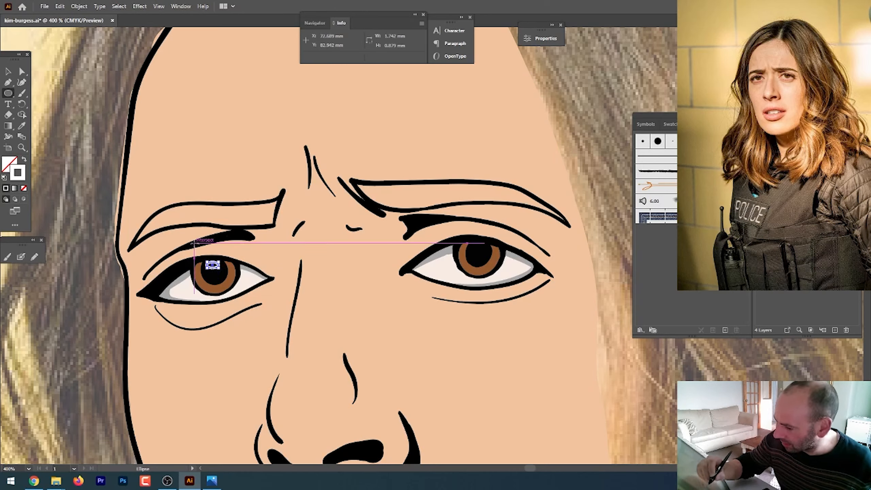
pyautogui.doubleClick(10, 162)
pyautogui.moveTo(539, 311); pyautogui.dragTo(482, 259)
pyautogui.click(671, 261)
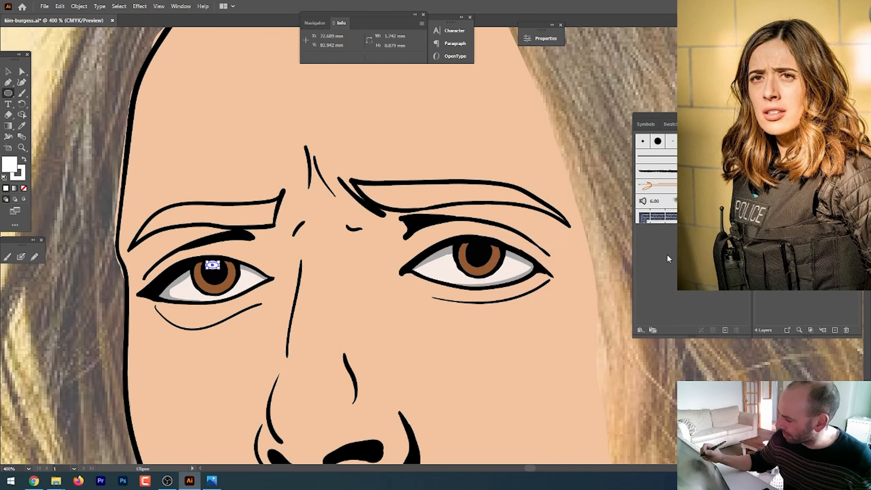
# - Copy the white ellipse highlight onto the pupil of the woman's left eye, and select the skin-coloured face shape
pyautogui.click(9, 73)
pyautogui.moveTo(220, 258); pyautogui.dragTo(436, 244)
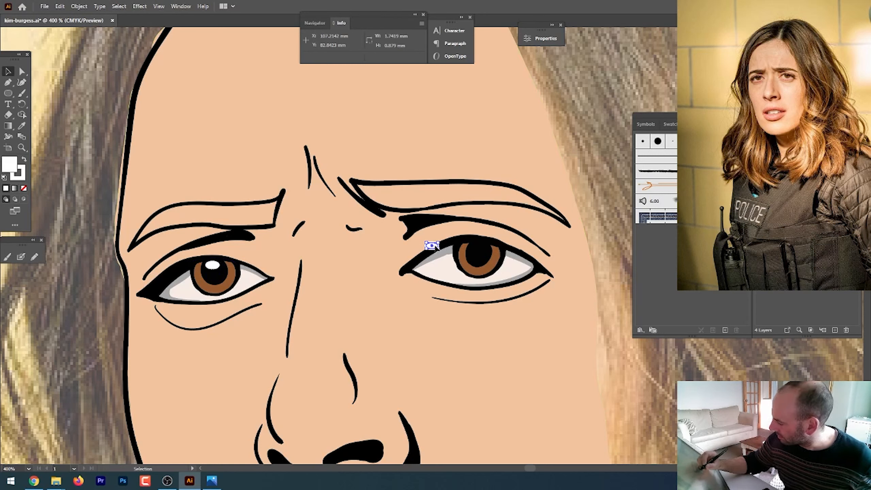
pyautogui.moveTo(436, 246); pyautogui.dragTo(485, 250)
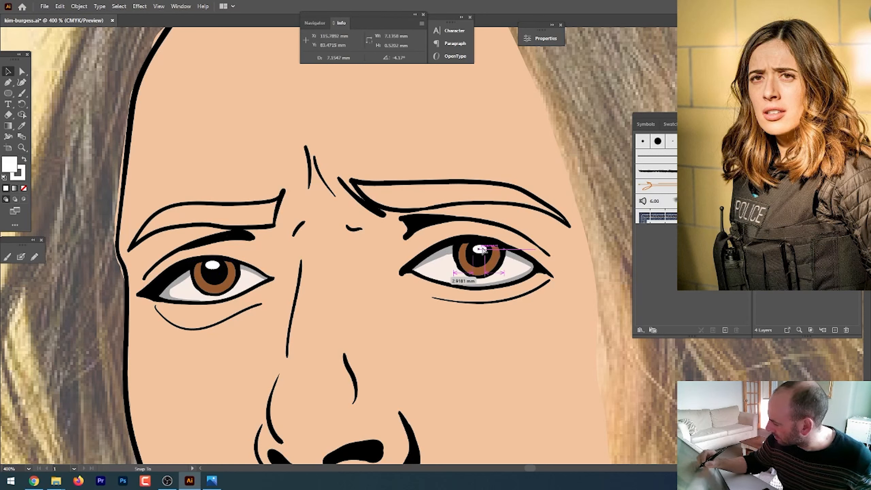
pyautogui.click(402, 125)
pyautogui.hotkey('ctrl', '-')
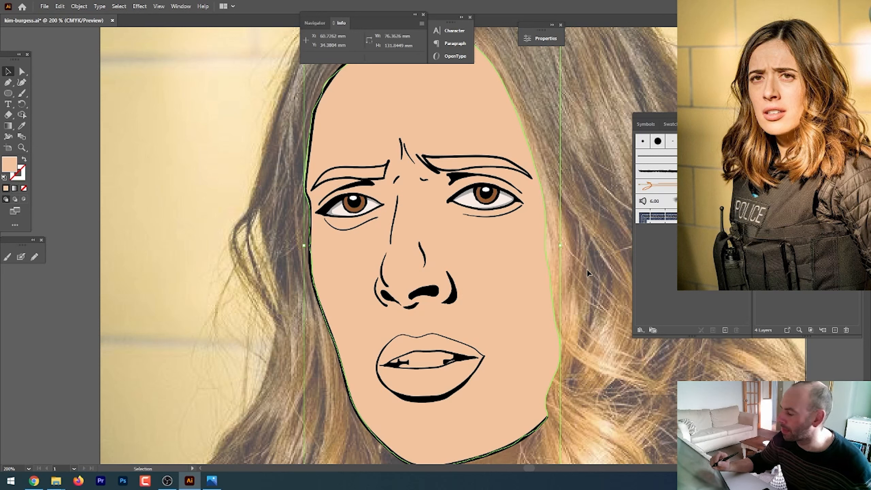
pyautogui.hotkey('ctrl', '+')
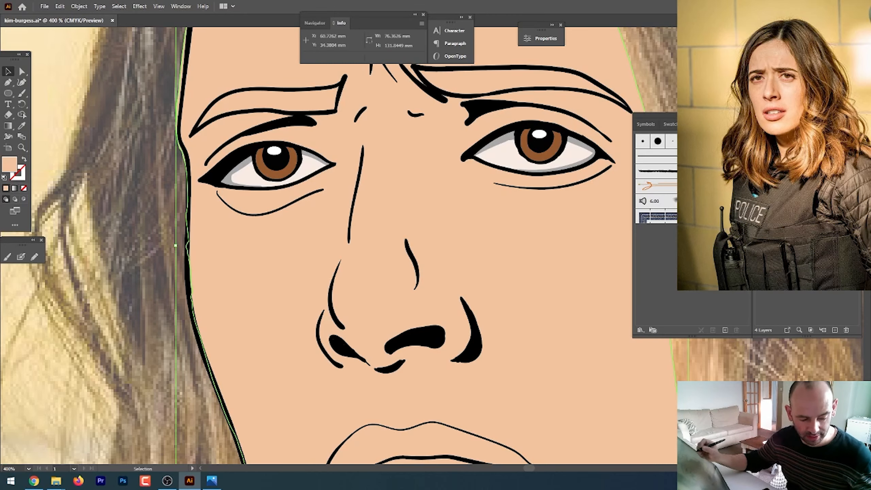
pyautogui.press('i')
pyautogui.click(521, 139)
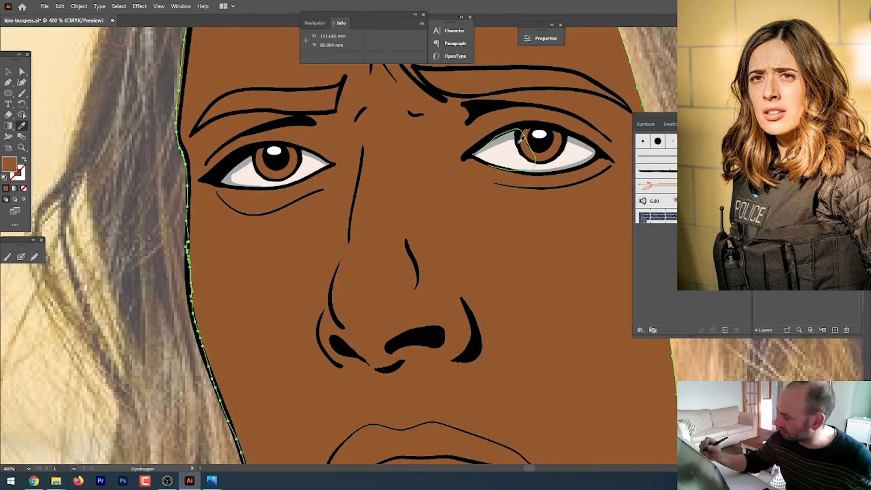
pyautogui.hotkey('ctrl', 'z')
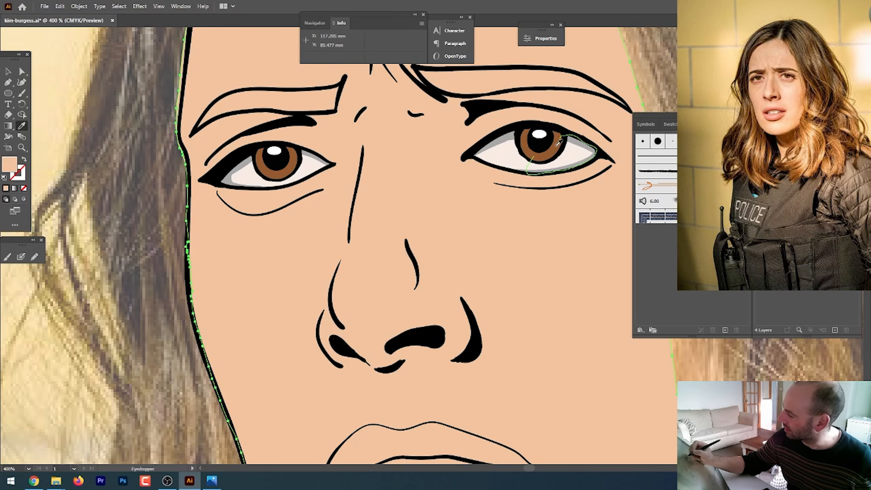
pyautogui.click(557, 144)
pyautogui.hotkey('ctrl', 'z')
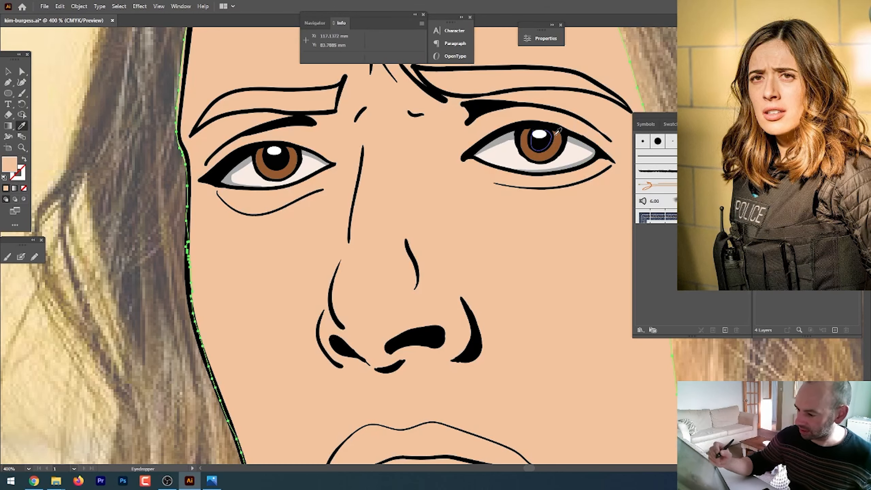
# - Deselect the face, sample the iris brown as fill colour and fill the outer end of the woman's right eyebrow with the Pencil tool
pyautogui.press('v')
pyautogui.click(131, 282)
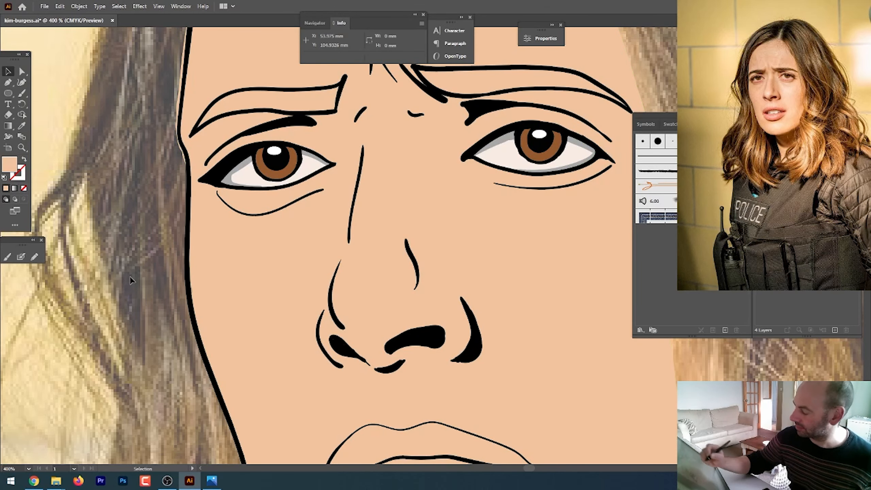
pyautogui.press('i')
pyautogui.click(552, 153)
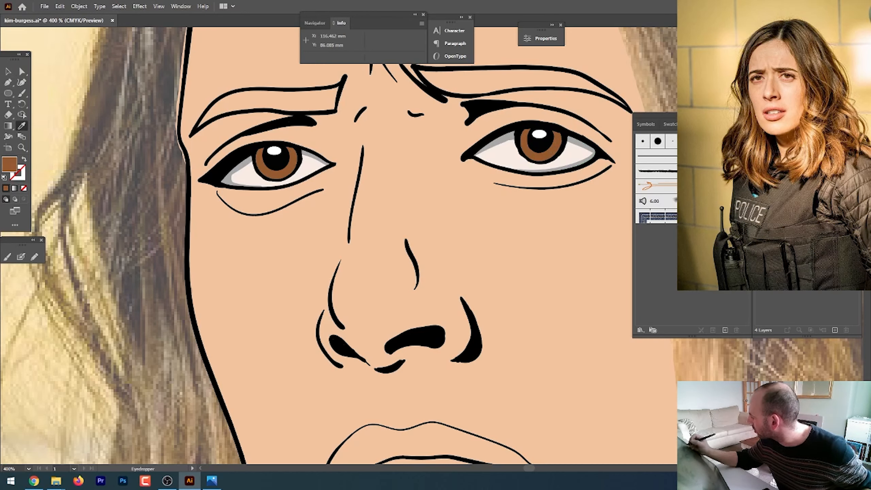
pyautogui.hotkey('ctrl', 'a')
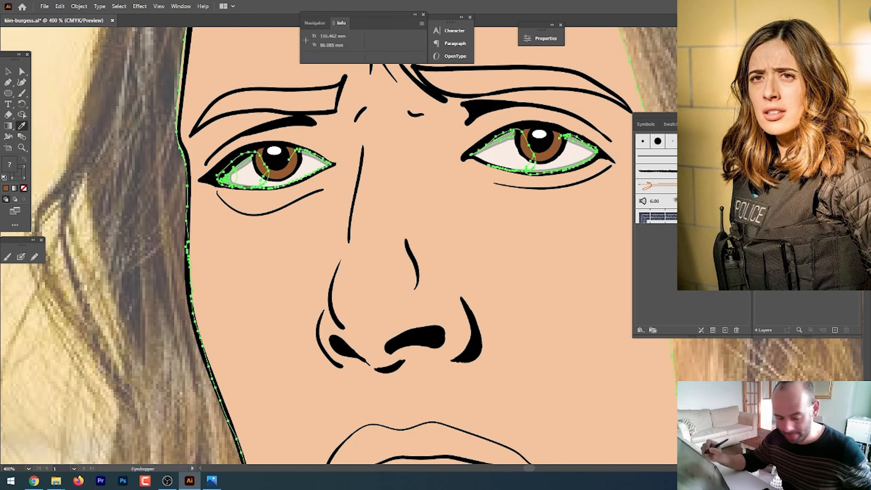
pyautogui.press('n')
pyautogui.moveTo(336, 136); pyautogui.dragTo(374, 246)
pyautogui.moveTo(236, 239)
pyautogui.mouseDown()
pyautogui.moveTo(264, 203)
pyautogui.moveTo(286, 198)
pyautogui.moveTo(287, 220)
pyautogui.moveTo(253, 224)
pyautogui.mouseUp()
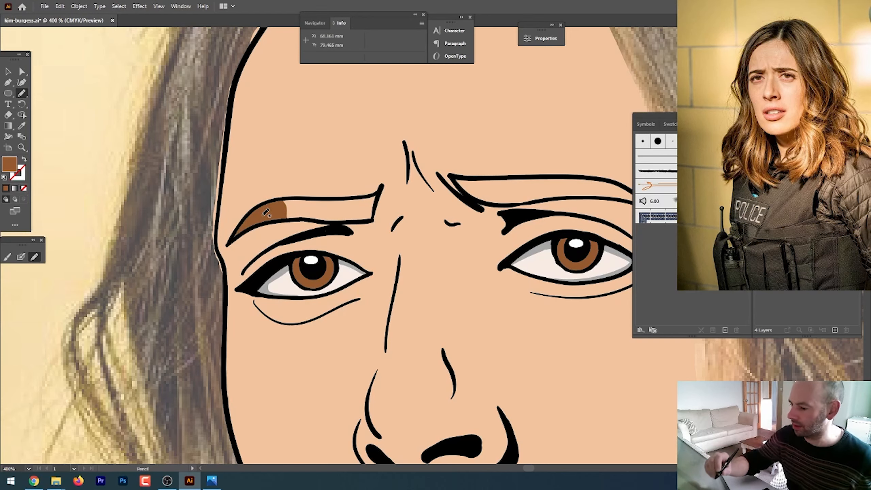
# - Set the fill to dark brown 5b270d and fill the woman's whole right eyebrow with it
pyautogui.doubleClick(12, 166)
pyautogui.click(569, 323)
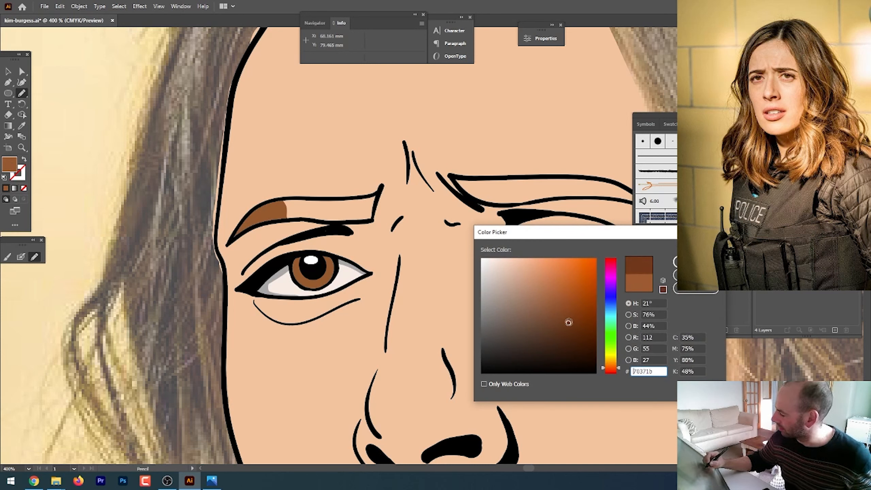
pyautogui.click(578, 331)
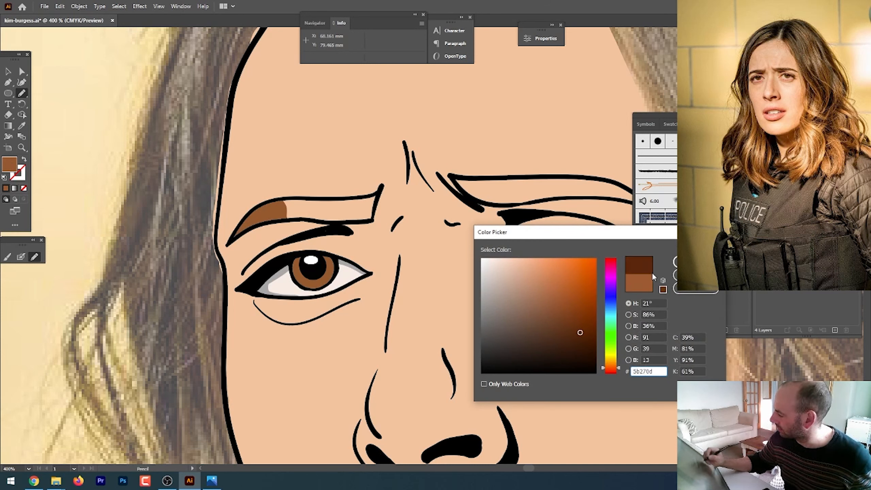
pyautogui.click(675, 262)
pyautogui.moveTo(243, 230)
pyautogui.mouseDown()
pyautogui.moveTo(235, 239)
pyautogui.moveTo(266, 203)
pyautogui.moveTo(286, 216)
pyautogui.moveTo(273, 202)
pyautogui.moveTo(306, 199)
pyautogui.moveTo(308, 213)
pyautogui.moveTo(274, 205)
pyautogui.moveTo(302, 219)
pyautogui.moveTo(331, 219)
pyautogui.moveTo(374, 216)
pyautogui.moveTo(379, 196)
pyautogui.moveTo(291, 199)
pyautogui.mouseUp()
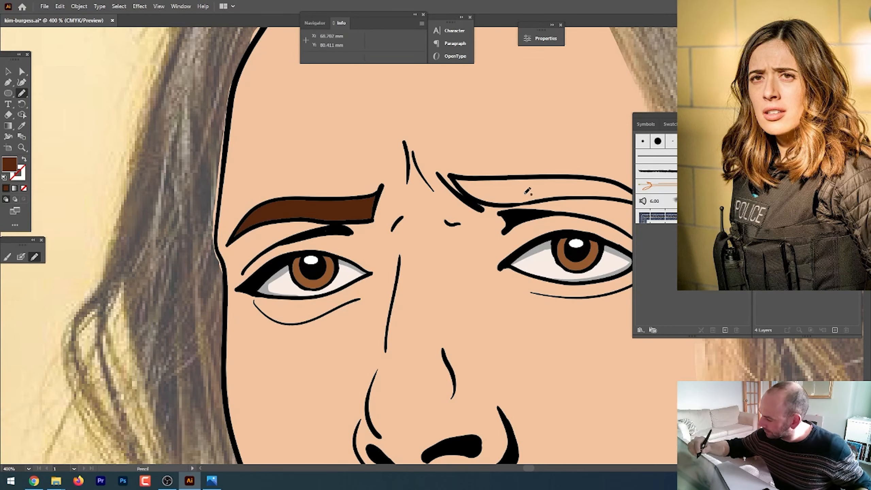
# - Fill the woman's left eyebrow with the same dark brown, following its outline
pyautogui.moveTo(531, 190)
pyautogui.mouseDown()
pyautogui.moveTo(501, 173)
pyautogui.moveTo(241, 249)
pyautogui.mouseUp()
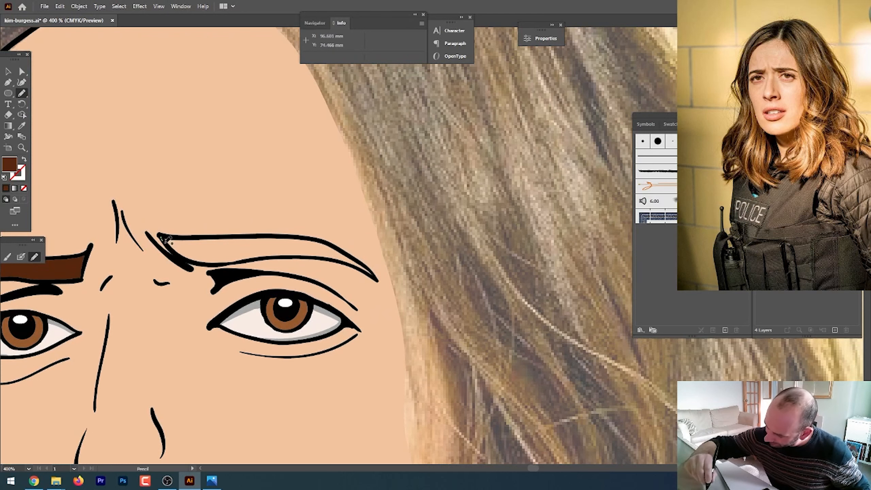
pyautogui.moveTo(160, 236)
pyautogui.mouseDown()
pyautogui.moveTo(203, 262)
pyautogui.moveTo(235, 245)
pyautogui.moveTo(216, 237)
pyautogui.moveTo(212, 261)
pyautogui.moveTo(310, 256)
pyautogui.moveTo(375, 277)
pyautogui.moveTo(316, 238)
pyautogui.moveTo(194, 246)
pyautogui.moveTo(214, 264)
pyautogui.moveTo(244, 261)
pyautogui.mouseUp()
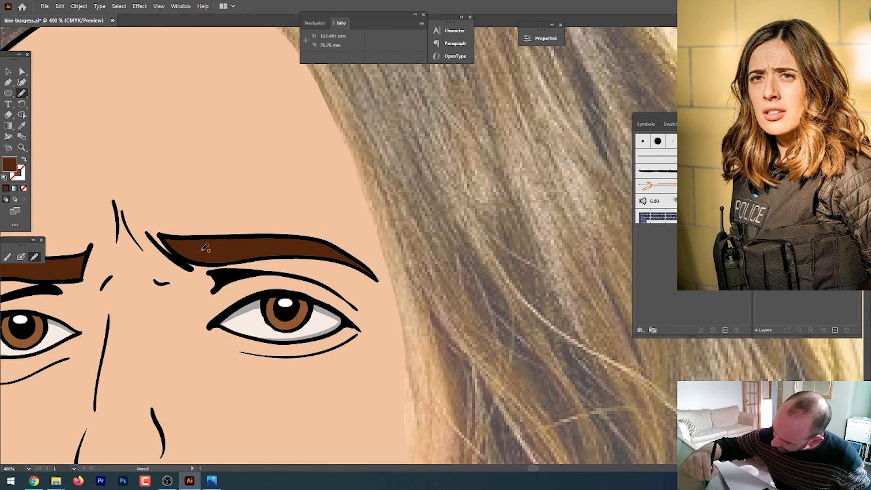
pyautogui.hotkey('ctrl', '-')
pyautogui.hotkey('ctrl', '-')
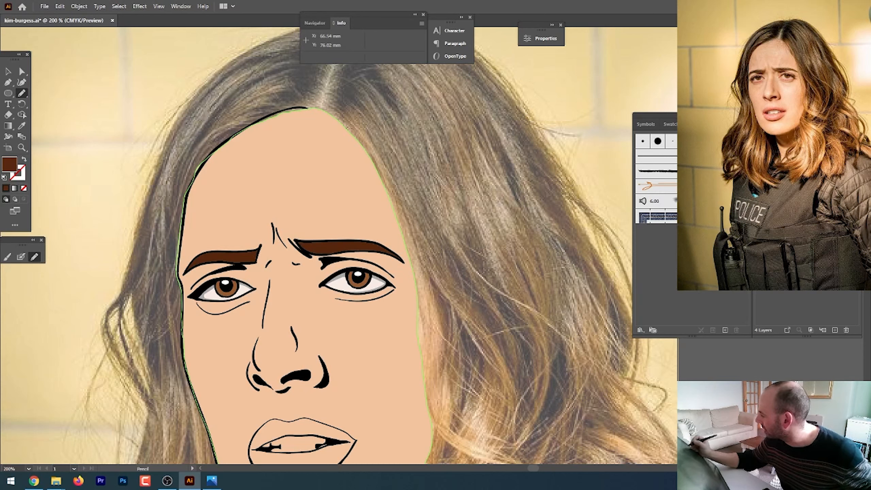
# - Deselect everything, sample the face's skin colour and darken the fill to d6a483 for shadows
pyautogui.hotkey('ctrl', 'a')
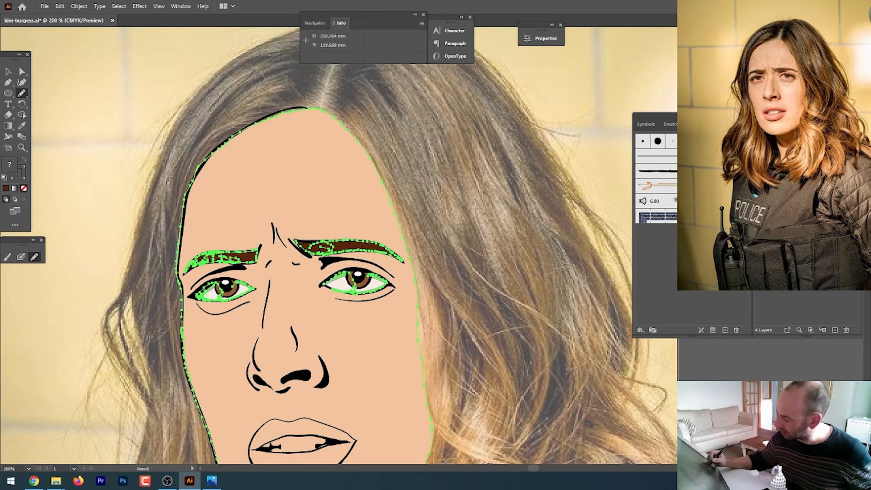
pyautogui.press('v')
pyautogui.hotkey('ctrl', 'shift', 'a')
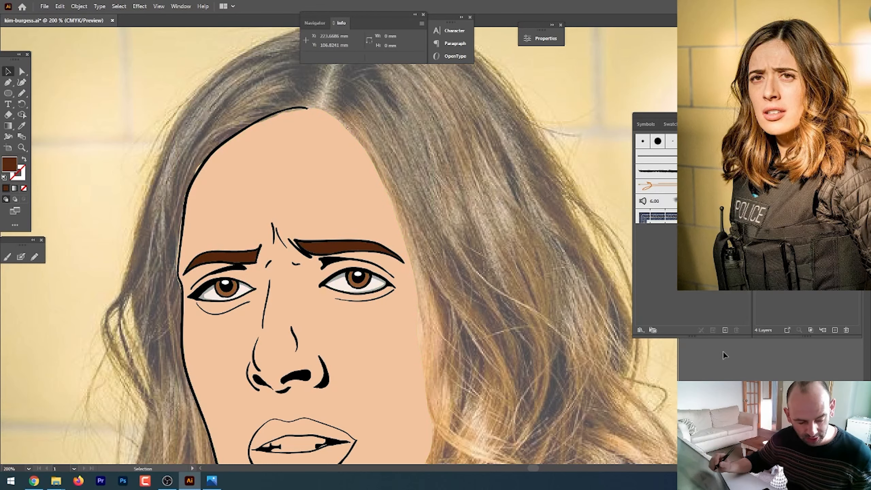
pyautogui.press('i')
pyautogui.click(349, 306)
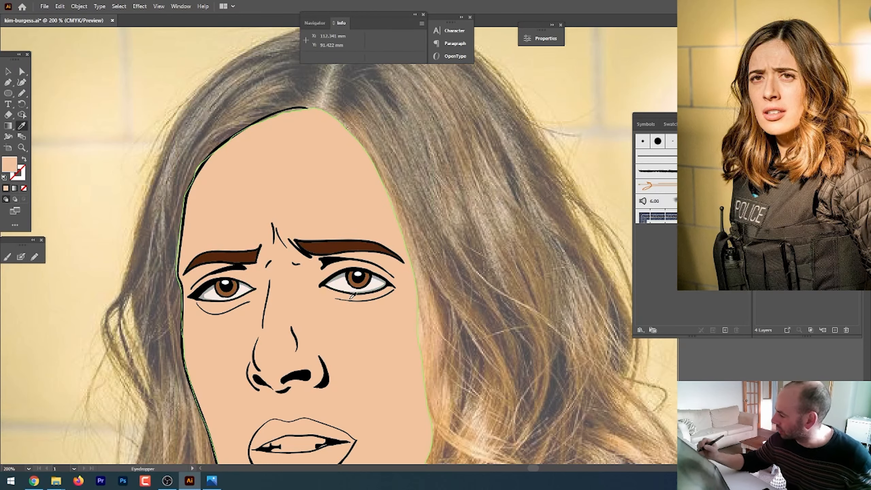
pyautogui.doubleClick(11, 167)
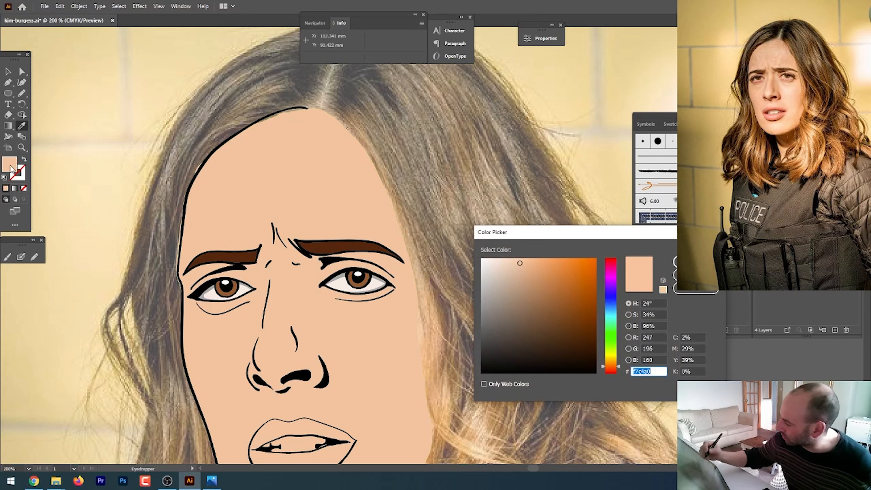
pyautogui.click(526, 276)
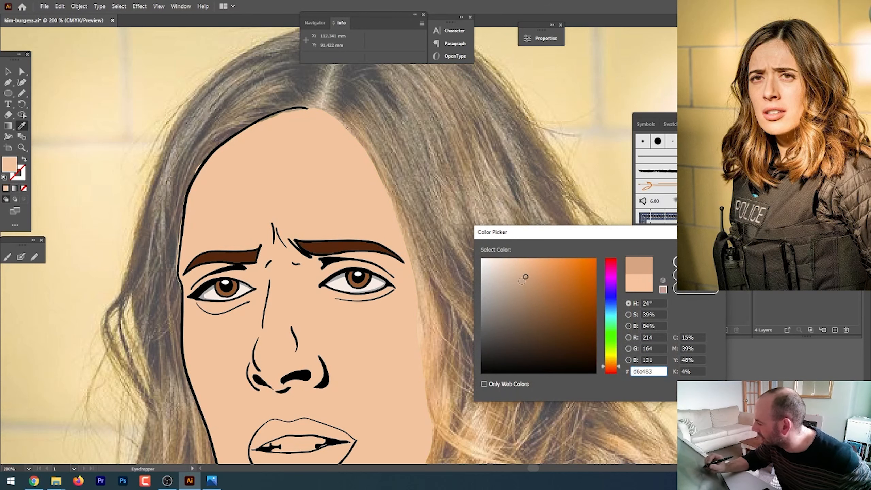
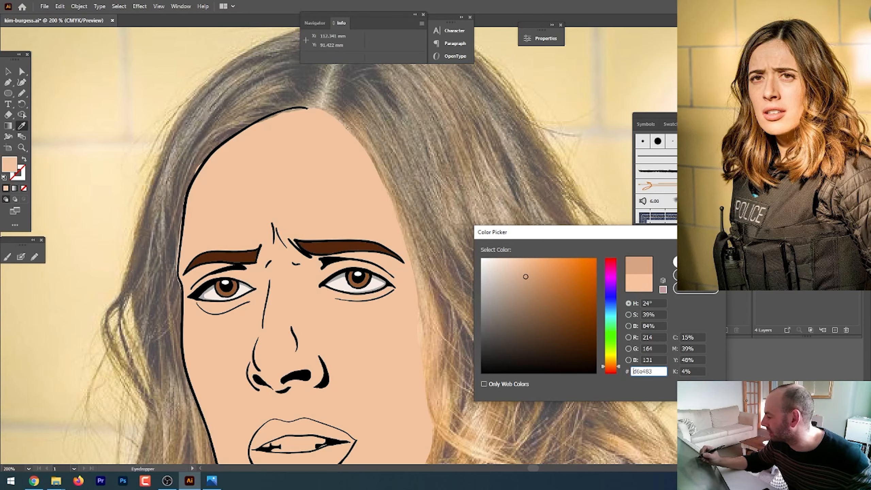
pyautogui.press('Return')
# - Draw a narrow skin shadow with the Pencil tool along the hairline on the woman's right side of the forehead
pyautogui.press('n')
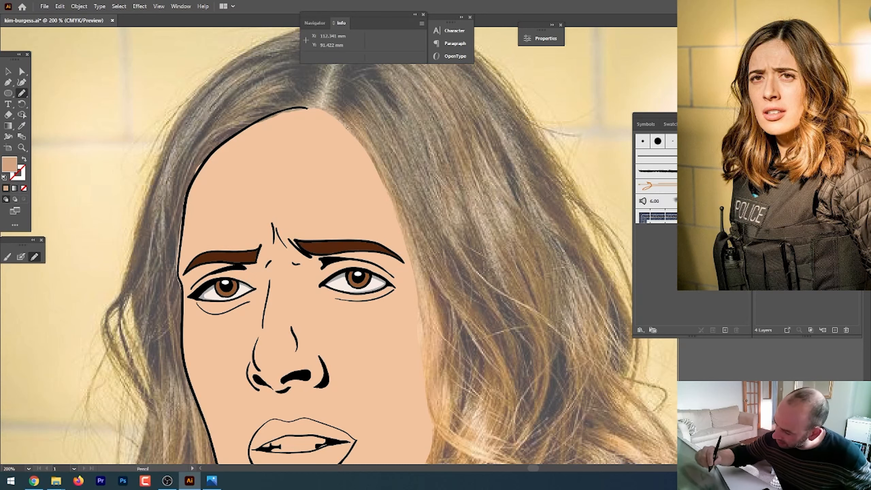
pyautogui.moveTo(292, 160); pyautogui.dragTo(308, 156)
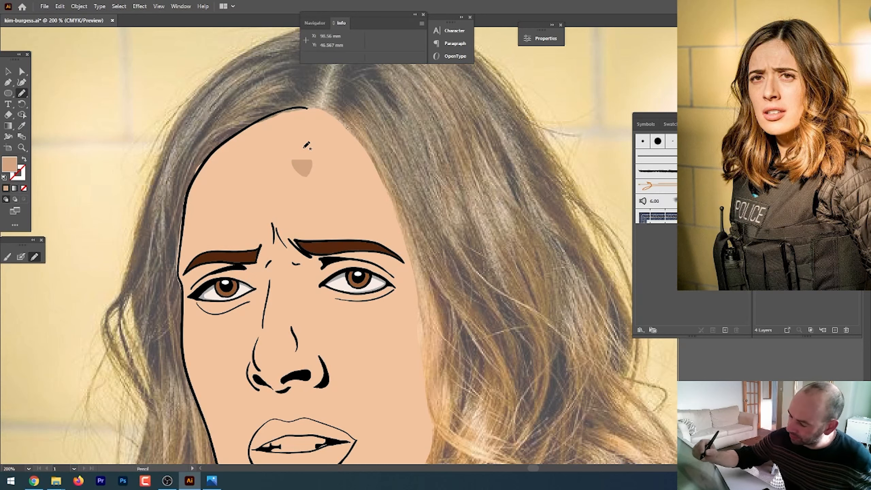
pyautogui.hotkey('ctrl', 'z')
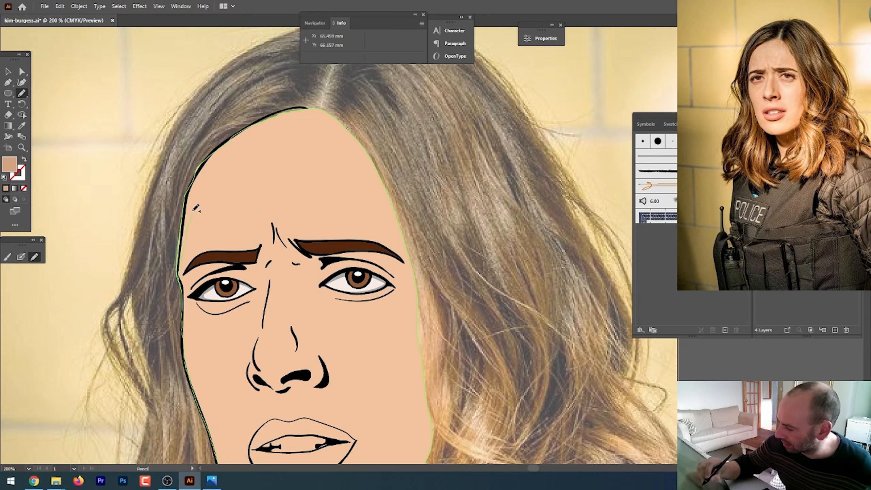
pyautogui.moveTo(210, 170)
pyautogui.mouseDown()
pyautogui.moveTo(308, 110)
pyautogui.moveTo(257, 121)
pyautogui.moveTo(212, 154)
pyautogui.moveTo(186, 197)
pyautogui.moveTo(176, 274)
pyautogui.mouseUp()
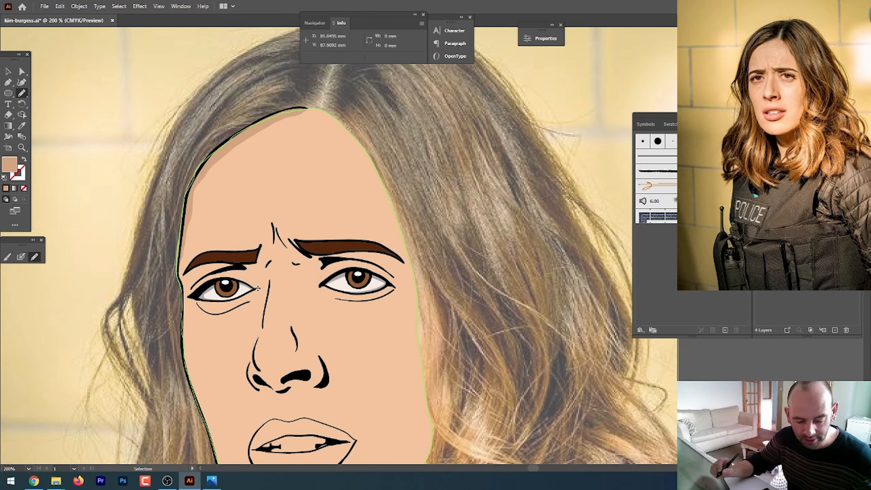
# - Draw a shadow shape between the woman's right eyebrow and the inner corner of that eye
pyautogui.hotkey('ctrl', '+')
pyautogui.moveTo(263, 352); pyautogui.dragTo(324, 312)
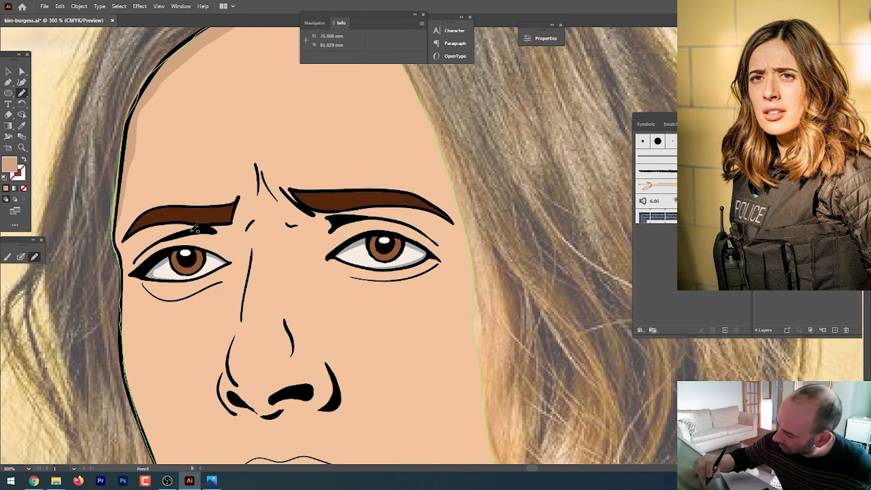
pyautogui.moveTo(179, 235)
pyautogui.mouseDown()
pyautogui.moveTo(231, 261)
pyautogui.moveTo(235, 223)
pyautogui.moveTo(189, 222)
pyautogui.mouseUp()
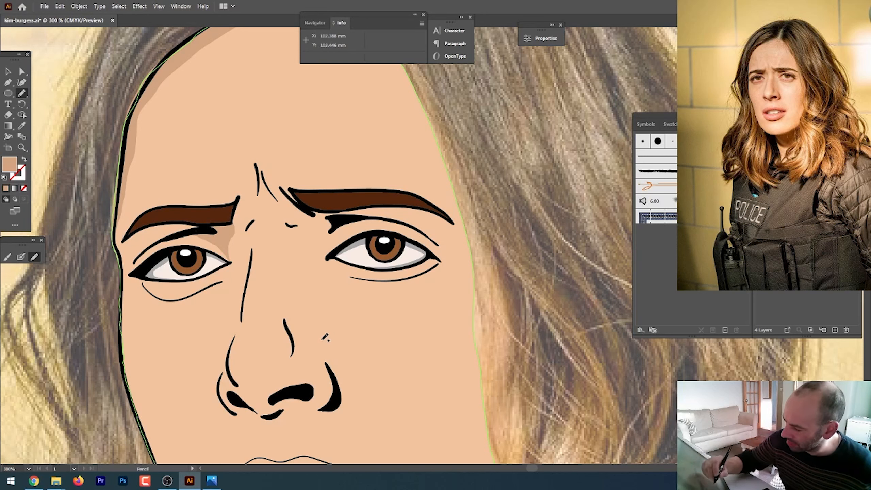
# - Add shadow shapes under both of the woman's eyes, inside the lower eyelid creases
pyautogui.moveTo(132, 274)
pyautogui.mouseDown()
pyautogui.moveTo(171, 301)
pyautogui.moveTo(138, 265)
pyautogui.mouseUp()
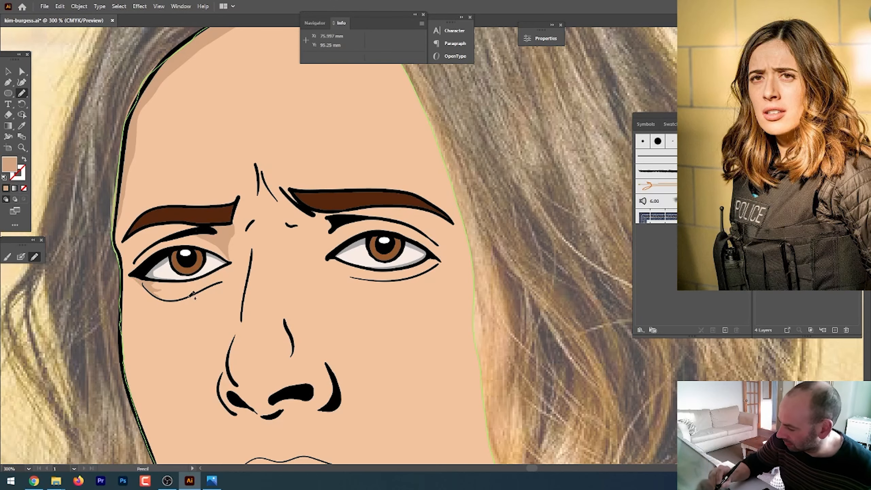
pyautogui.moveTo(186, 285)
pyautogui.mouseDown()
pyautogui.moveTo(224, 272)
pyautogui.moveTo(196, 291)
pyautogui.moveTo(194, 284)
pyautogui.mouseUp()
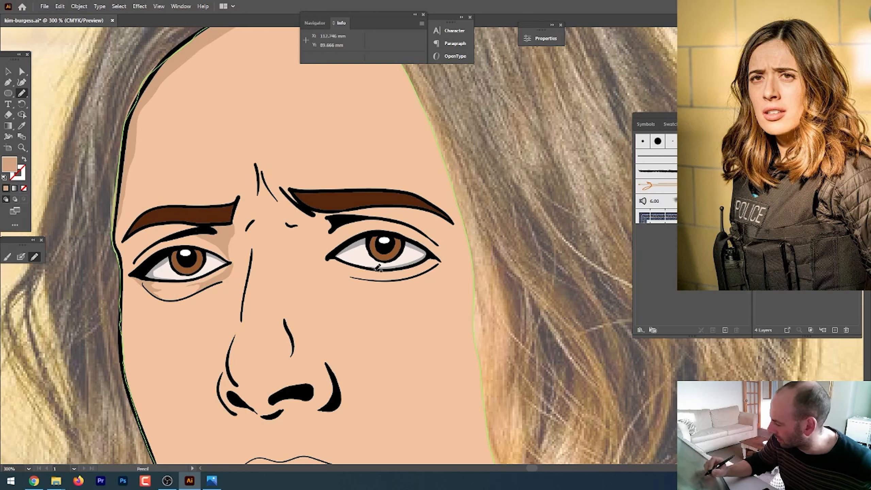
pyautogui.moveTo(377, 275)
pyautogui.mouseDown()
pyautogui.moveTo(366, 278)
pyautogui.moveTo(411, 275)
pyautogui.moveTo(441, 256)
pyautogui.moveTo(416, 269)
pyautogui.mouseUp()
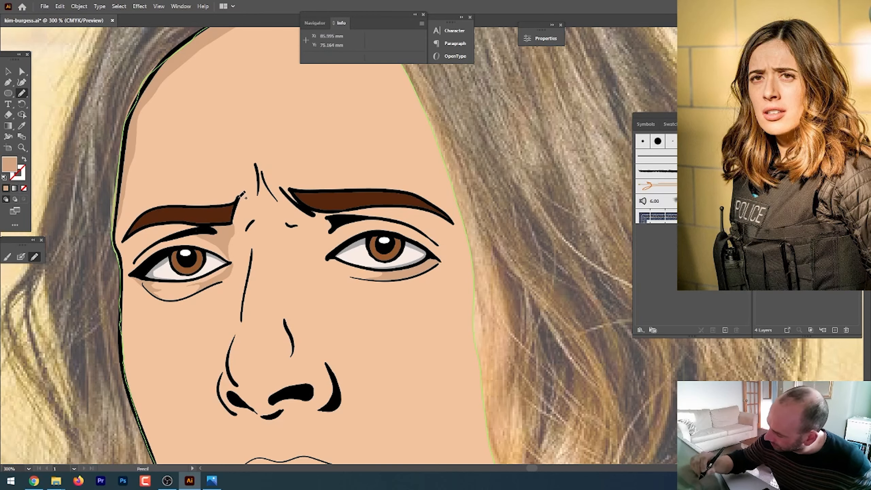
# - Shade both sides of the upper nose bridge, from the inner ends of the eyebrows to the inner eye corners
pyautogui.moveTo(238, 200)
pyautogui.mouseDown()
pyautogui.moveTo(257, 216)
pyautogui.moveTo(247, 232)
pyautogui.moveTo(251, 257)
pyautogui.moveTo(230, 231)
pyautogui.moveTo(237, 206)
pyautogui.mouseUp()
pyautogui.moveTo(227, 249)
pyautogui.mouseDown()
pyautogui.moveTo(245, 242)
pyautogui.moveTo(225, 238)
pyautogui.mouseUp()
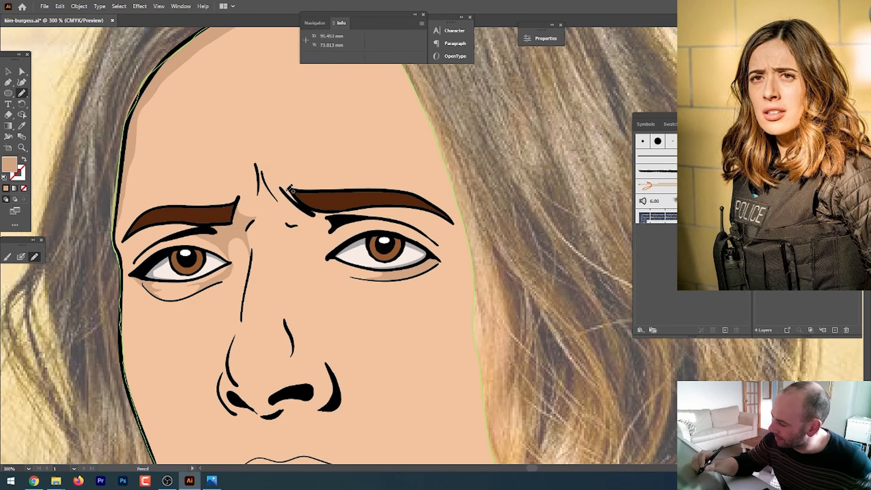
pyautogui.moveTo(288, 190)
pyautogui.mouseDown()
pyautogui.moveTo(287, 225)
pyautogui.moveTo(301, 228)
pyautogui.moveTo(305, 253)
pyautogui.moveTo(333, 224)
pyautogui.moveTo(307, 206)
pyautogui.mouseUp()
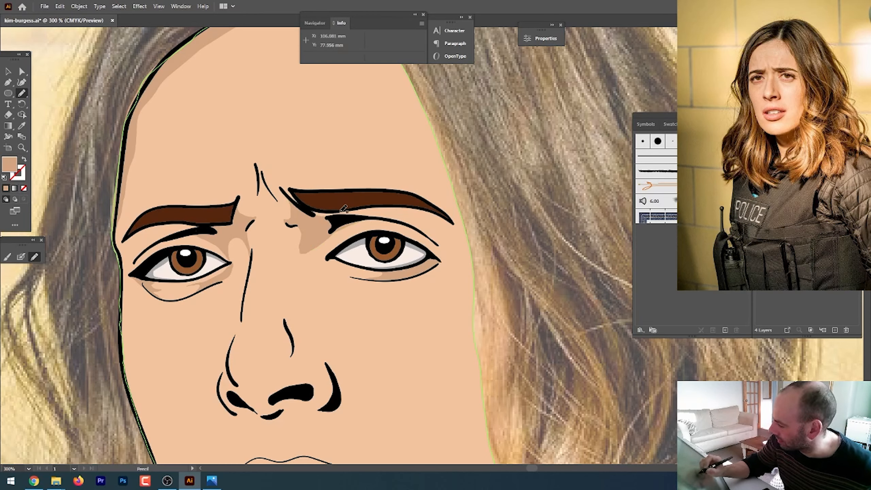
pyautogui.moveTo(340, 211); pyautogui.dragTo(330, 223)
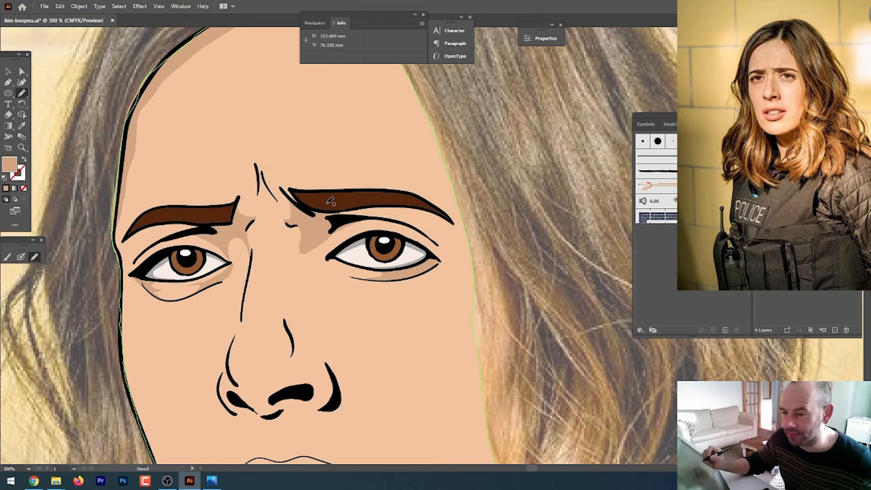
# - Shade the outer corner of the woman's left eye and the forehead along the hairline on that side
pyautogui.rightClick(387, 198)
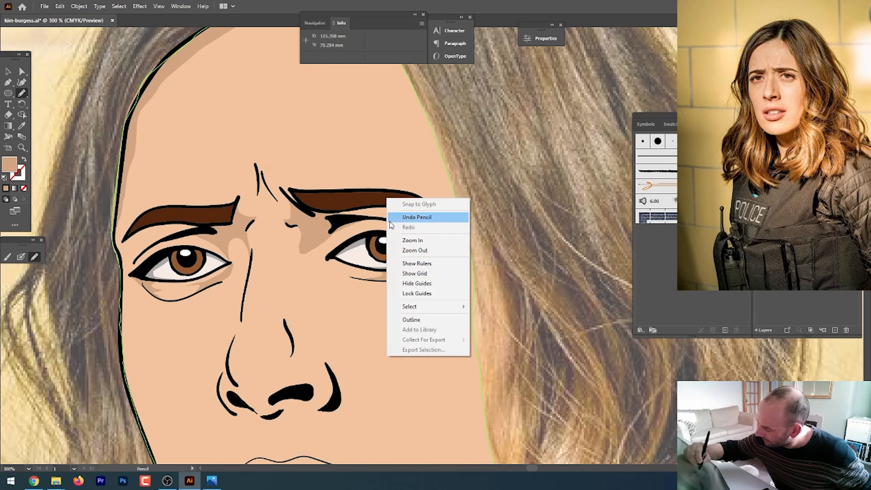
pyautogui.click(480, 130)
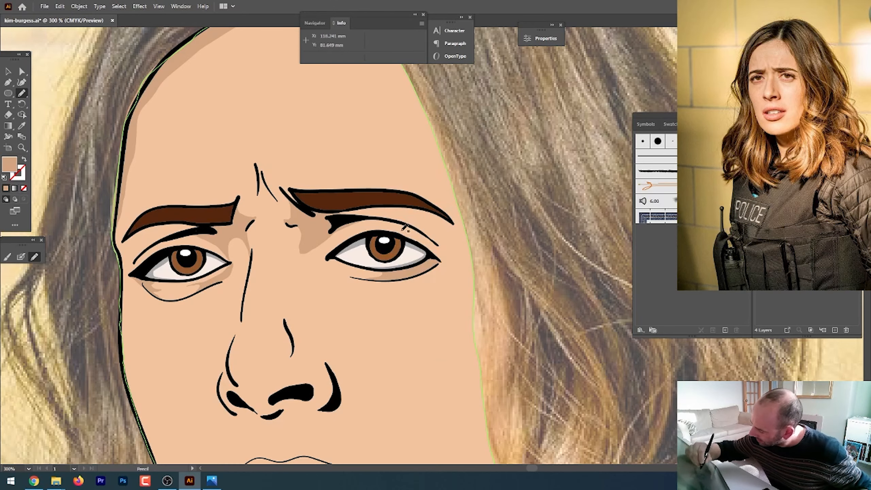
pyautogui.moveTo(411, 226)
pyautogui.mouseDown()
pyautogui.moveTo(452, 257)
pyautogui.moveTo(442, 252)
pyautogui.moveTo(454, 277)
pyautogui.moveTo(402, 234)
pyautogui.moveTo(403, 215)
pyautogui.mouseUp()
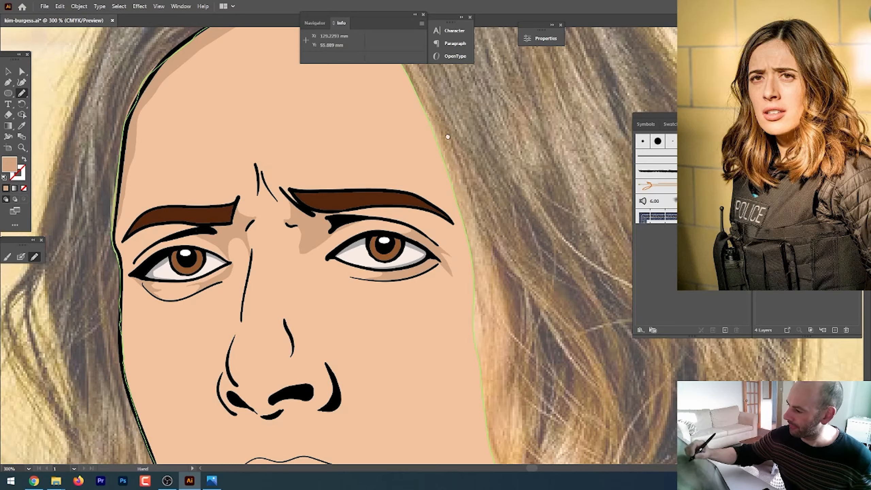
pyautogui.moveTo(448, 136)
pyautogui.mouseDown()
pyautogui.moveTo(422, 263)
pyautogui.moveTo(435, 304)
pyautogui.moveTo(372, 155)
pyautogui.moveTo(307, 115)
pyautogui.mouseUp()
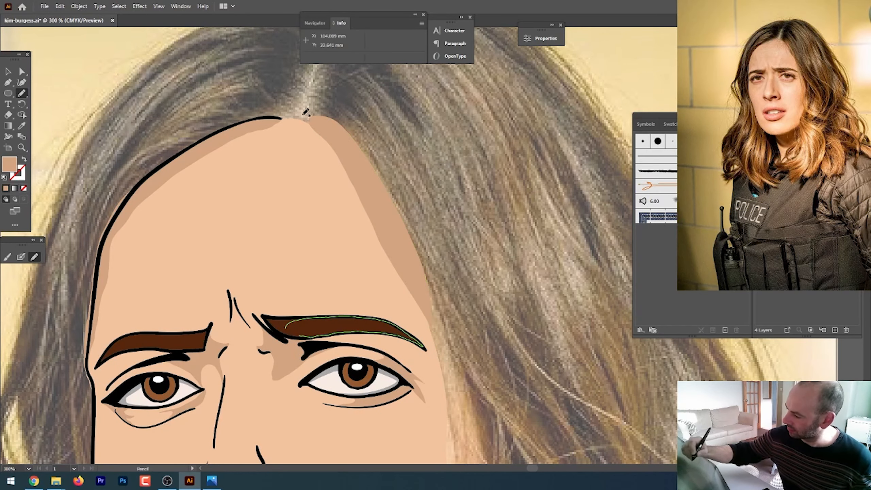
# - Shade the underside of the chin along the woman's left jawline and the skin directly below her lower lip
pyautogui.moveTo(502, 357); pyautogui.dragTo(456, 264)
pyautogui.moveTo(469, 324); pyautogui.dragTo(479, 229)
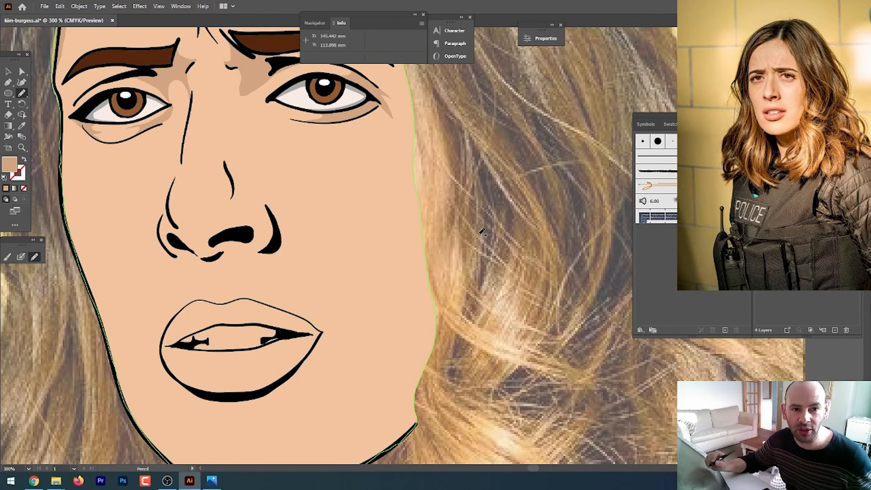
pyautogui.moveTo(465, 332); pyautogui.dragTo(463, 274)
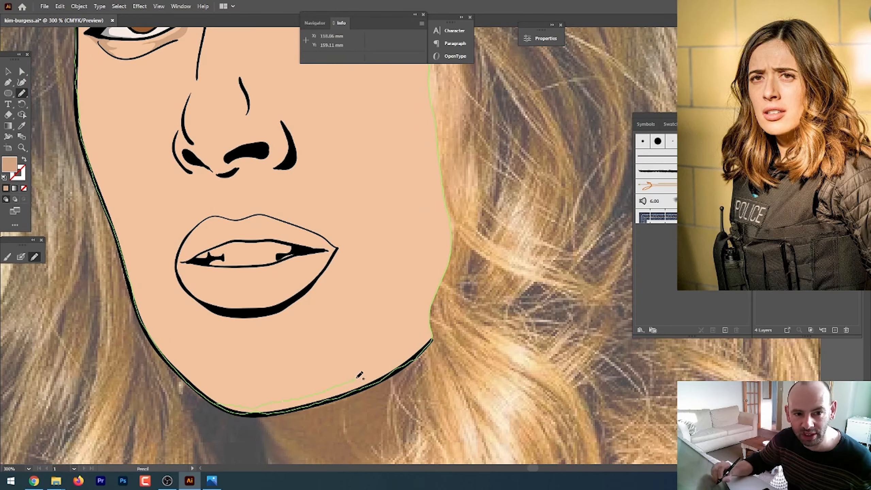
pyautogui.moveTo(357, 378)
pyautogui.mouseDown()
pyautogui.moveTo(428, 320)
pyautogui.moveTo(416, 359)
pyautogui.moveTo(374, 384)
pyautogui.moveTo(274, 410)
pyautogui.moveTo(231, 405)
pyautogui.mouseUp()
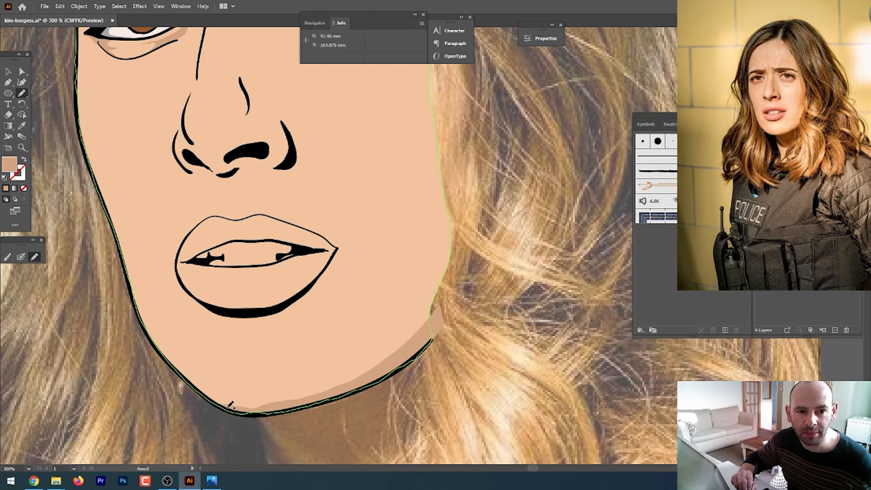
pyautogui.moveTo(182, 279)
pyautogui.mouseDown()
pyautogui.moveTo(206, 308)
pyautogui.moveTo(224, 329)
pyautogui.mouseUp()
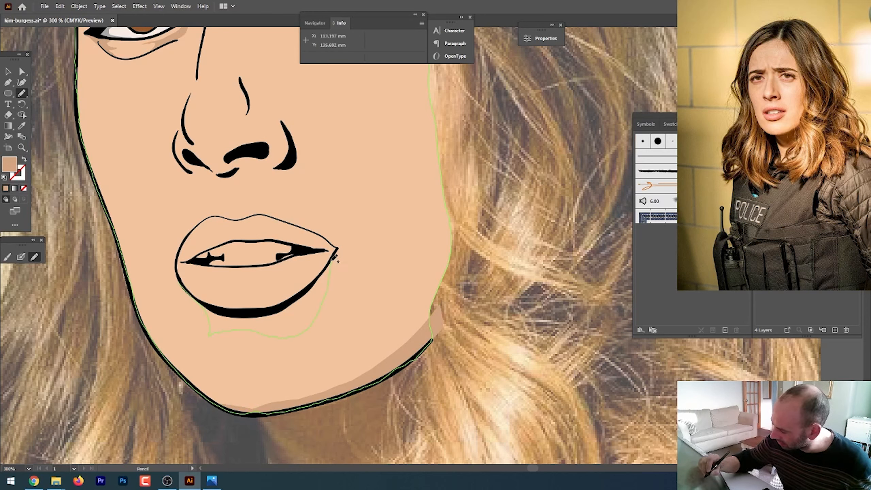
pyautogui.moveTo(331, 260)
pyautogui.mouseDown()
pyautogui.moveTo(281, 306)
pyautogui.moveTo(238, 312)
pyautogui.moveTo(194, 290)
pyautogui.mouseUp()
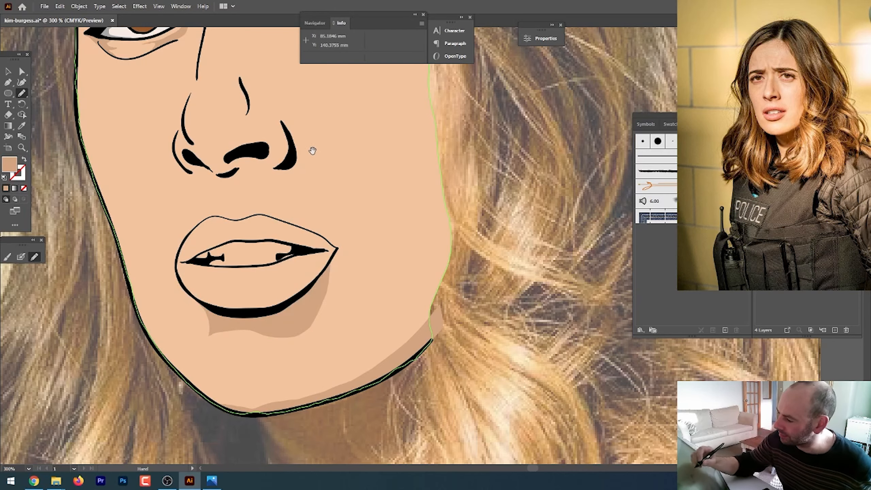
# - Add shadow shapes on the woman's right nostril wing and down the left side of the nose from the bridge to the crease
pyautogui.moveTo(311, 148); pyautogui.dragTo(307, 264)
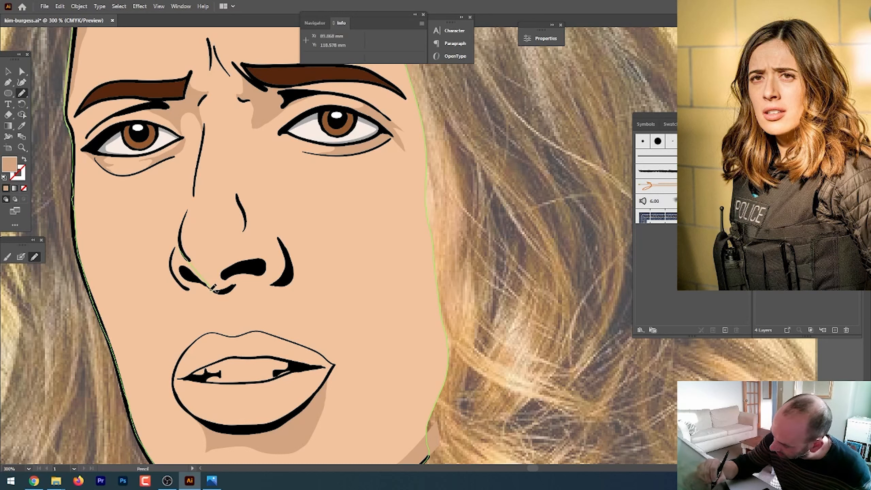
pyautogui.moveTo(212, 288)
pyautogui.mouseDown()
pyautogui.moveTo(181, 284)
pyautogui.moveTo(174, 267)
pyautogui.moveTo(181, 235)
pyautogui.mouseUp()
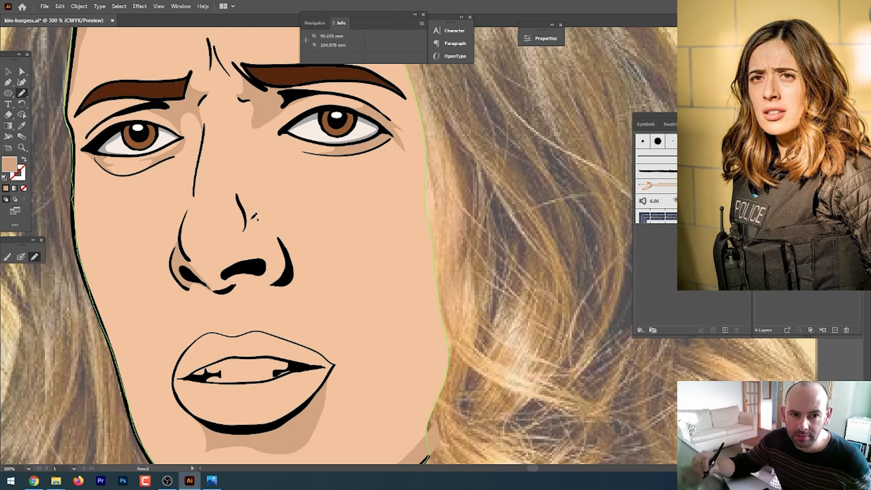
pyautogui.moveTo(235, 200)
pyautogui.mouseDown()
pyautogui.moveTo(237, 241)
pyautogui.moveTo(246, 239)
pyautogui.moveTo(259, 218)
pyautogui.moveTo(234, 172)
pyautogui.moveTo(236, 201)
pyautogui.mouseUp()
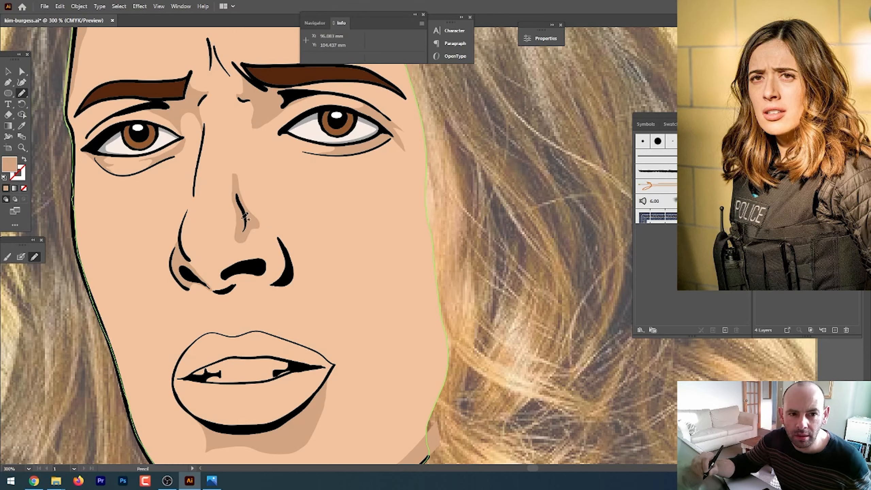
pyautogui.moveTo(236, 174)
pyautogui.mouseDown()
pyautogui.moveTo(245, 133)
pyautogui.moveTo(232, 107)
pyautogui.moveTo(234, 187)
pyautogui.mouseUp()
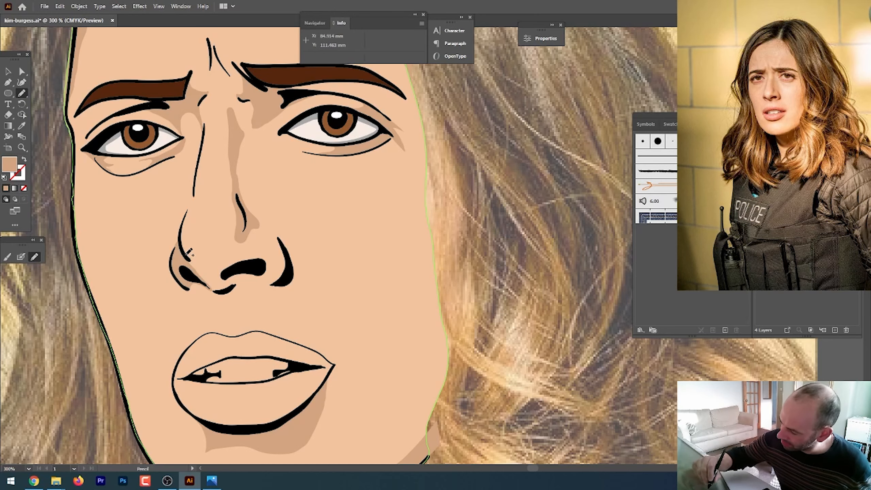
# - Shade the underside of the nose tip around the nostrils and the groove between the nose and the upper lip
pyautogui.moveTo(188, 259)
pyautogui.mouseDown()
pyautogui.moveTo(242, 260)
pyautogui.moveTo(246, 268)
pyautogui.moveTo(229, 288)
pyautogui.moveTo(205, 284)
pyautogui.moveTo(188, 259)
pyautogui.mouseUp()
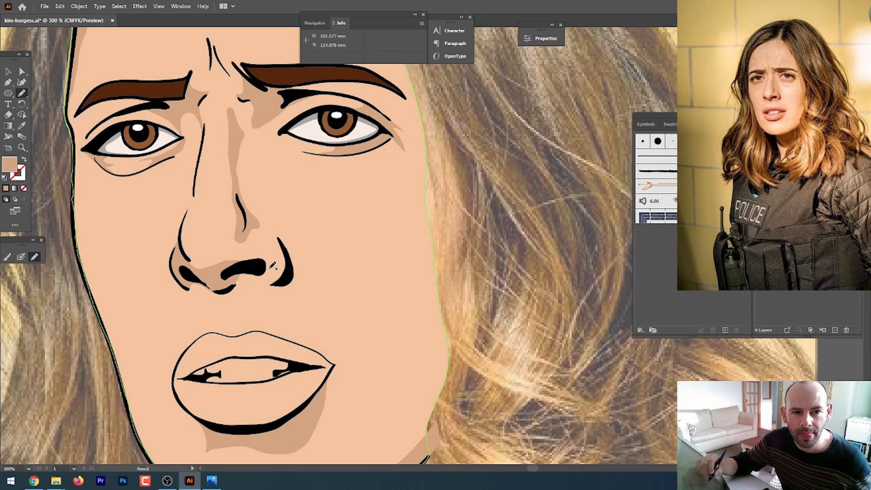
pyautogui.moveTo(278, 277)
pyautogui.mouseDown()
pyautogui.moveTo(278, 238)
pyautogui.moveTo(278, 284)
pyautogui.moveTo(273, 263)
pyautogui.moveTo(286, 278)
pyautogui.moveTo(273, 284)
pyautogui.moveTo(253, 274)
pyautogui.moveTo(263, 262)
pyautogui.mouseUp()
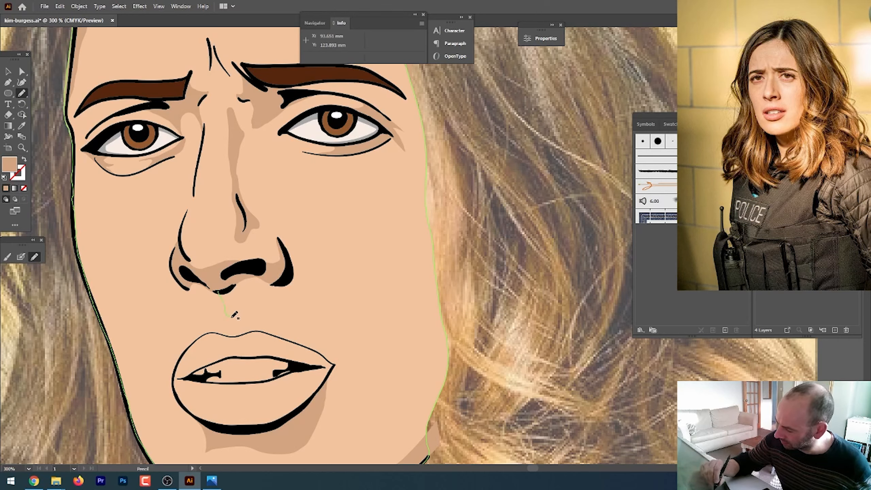
pyautogui.moveTo(224, 292)
pyautogui.mouseDown()
pyautogui.moveTo(242, 305)
pyautogui.moveTo(226, 285)
pyautogui.mouseUp()
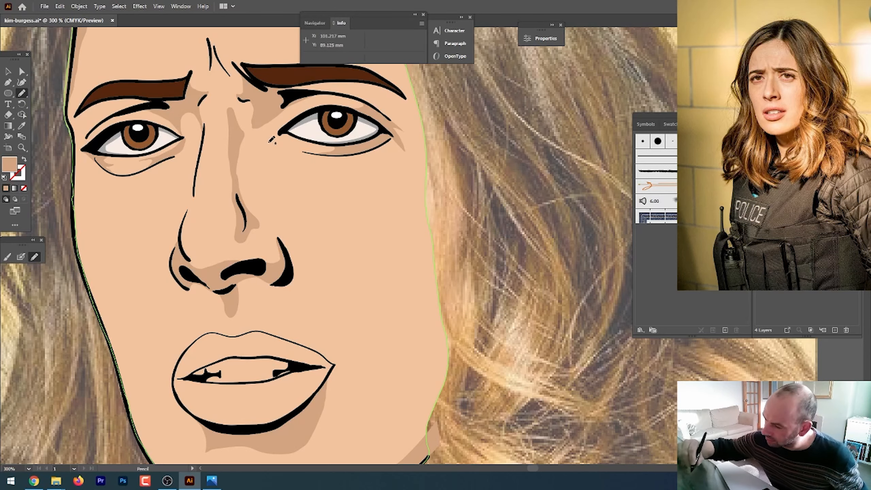
# - Draw shadow shapes running from the inner corners of both eyes down onto the upper cheeks
pyautogui.moveTo(270, 141)
pyautogui.mouseDown()
pyautogui.moveTo(301, 174)
pyautogui.moveTo(339, 185)
pyautogui.moveTo(334, 168)
pyautogui.moveTo(295, 156)
pyautogui.moveTo(269, 134)
pyautogui.mouseUp()
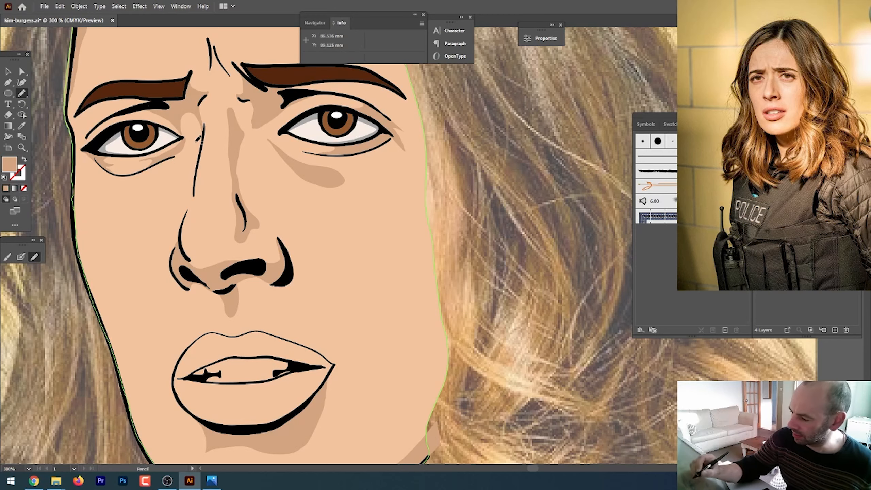
pyautogui.moveTo(205, 137)
pyautogui.mouseDown()
pyautogui.moveTo(182, 174)
pyautogui.moveTo(187, 183)
pyautogui.moveTo(202, 150)
pyautogui.mouseUp()
# - Shade the narrow strip along the woman's right jawline and the hollow of her left cheek out to the hair
pyautogui.hotkey('ctrl', '-')
pyautogui.hotkey('ctrl', '-')
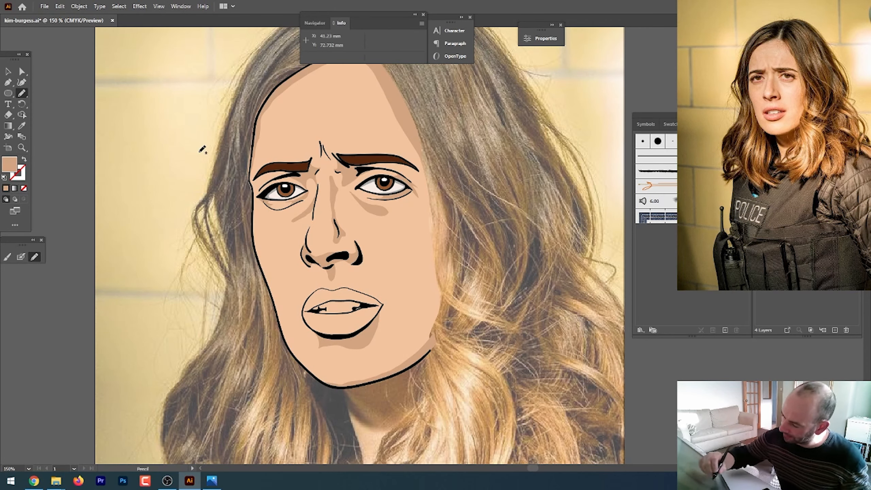
pyautogui.moveTo(254, 243); pyautogui.dragTo(270, 280)
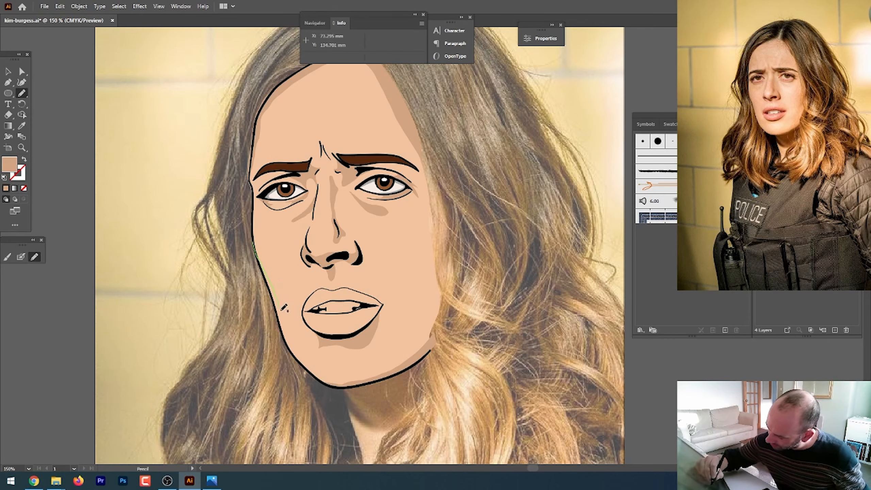
pyautogui.moveTo(301, 362); pyautogui.dragTo(261, 257)
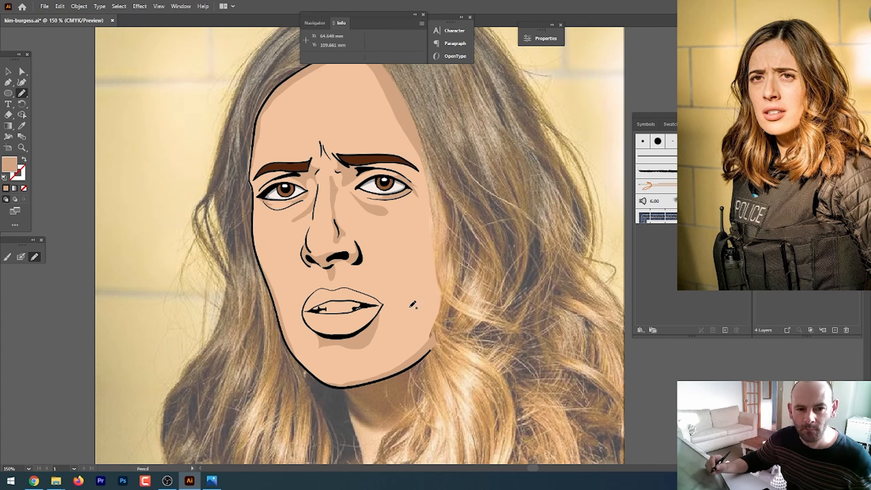
pyautogui.moveTo(447, 215)
pyautogui.mouseDown()
pyautogui.moveTo(413, 291)
pyautogui.moveTo(465, 245)
pyautogui.moveTo(465, 215)
pyautogui.mouseUp()
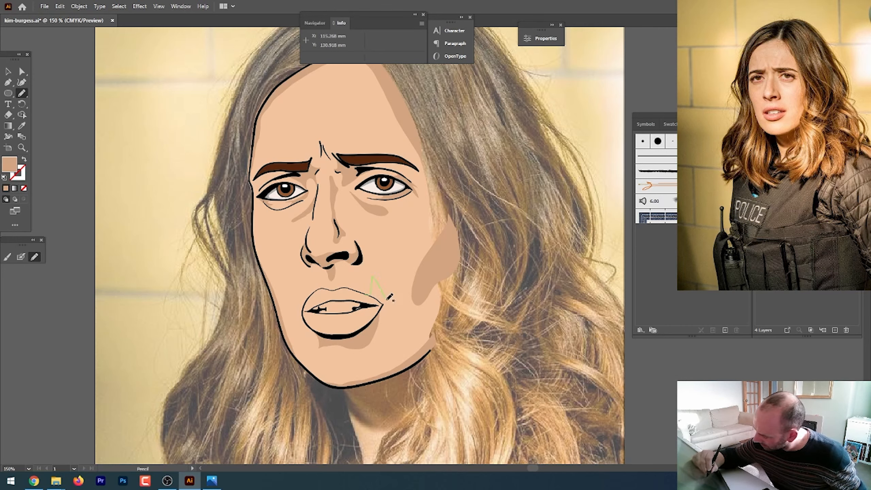
# - Add shadow shapes at both corners of the mouth and beside the woman's left nostril, and deselect the artwork
pyautogui.moveTo(388, 299)
pyautogui.mouseDown()
pyautogui.moveTo(388, 307)
pyautogui.moveTo(370, 285)
pyautogui.mouseUp()
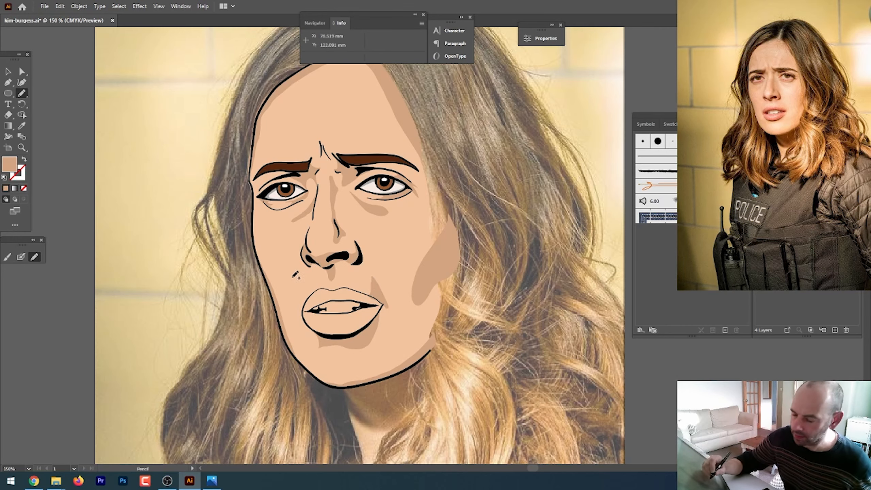
pyautogui.moveTo(304, 318); pyautogui.dragTo(306, 283)
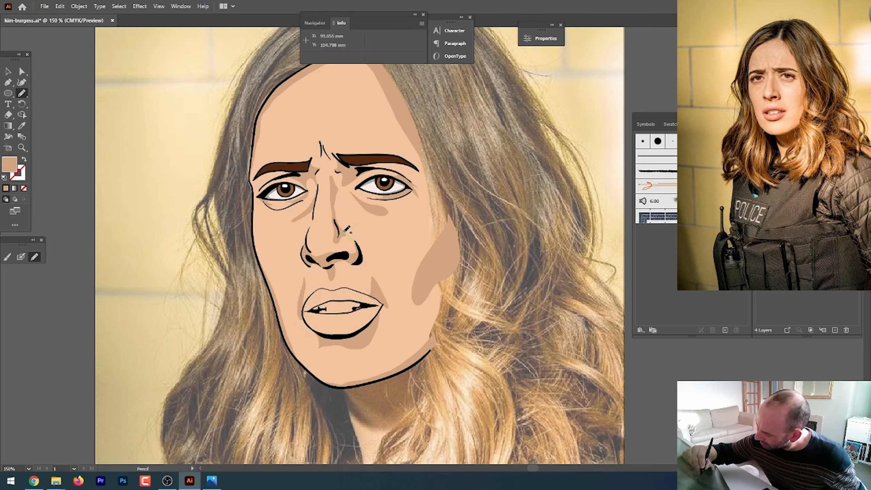
pyautogui.moveTo(338, 216)
pyautogui.mouseDown()
pyautogui.moveTo(375, 242)
pyautogui.moveTo(367, 252)
pyautogui.mouseUp()
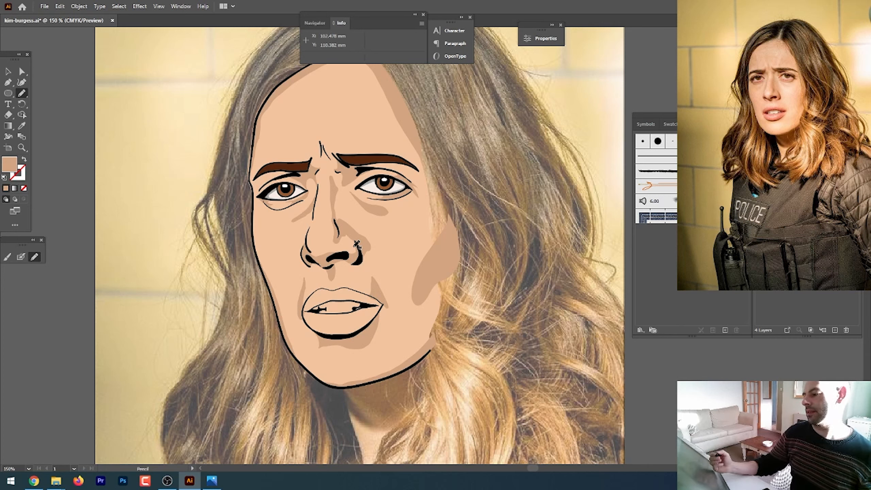
pyautogui.keyDown('ctrl'); pyautogui.click(357, 245); pyautogui.keyUp('ctrl')
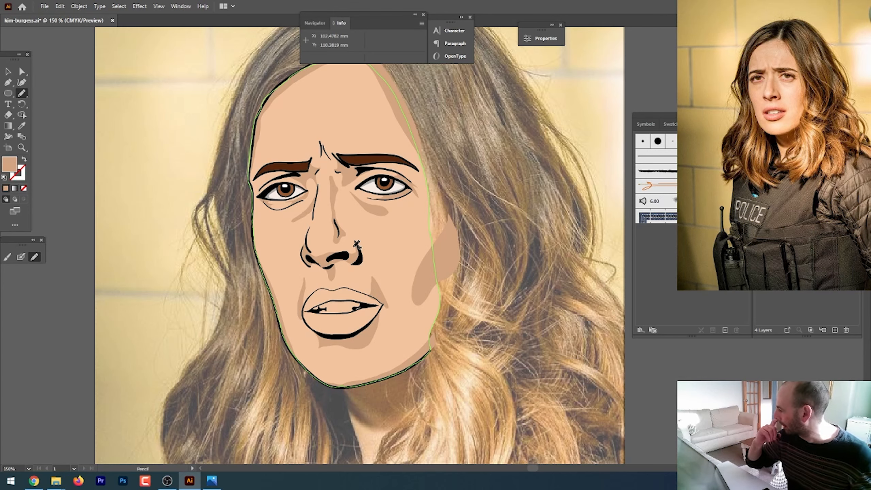
# - Hide the colour layers, sample the lip colour from the original photo with the Eyedropper as the fill, and show the colour layers again
pyautogui.click(766, 148)
pyautogui.click(758, 149)
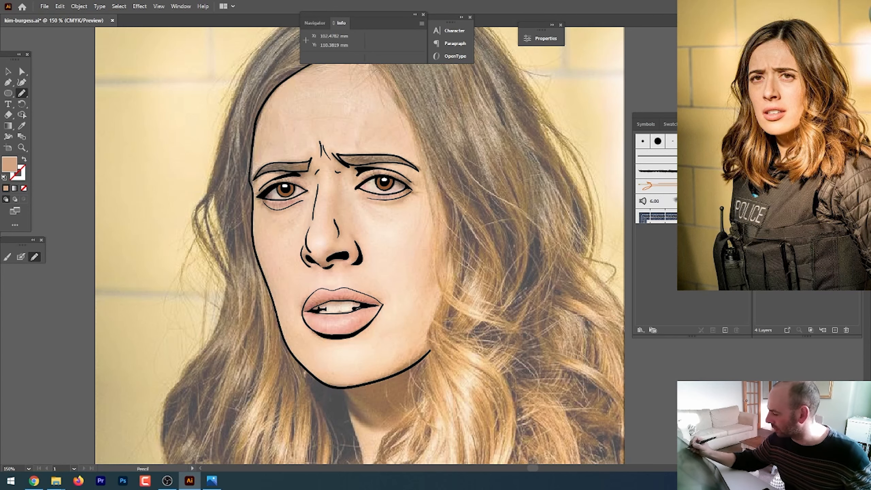
pyautogui.press('i')
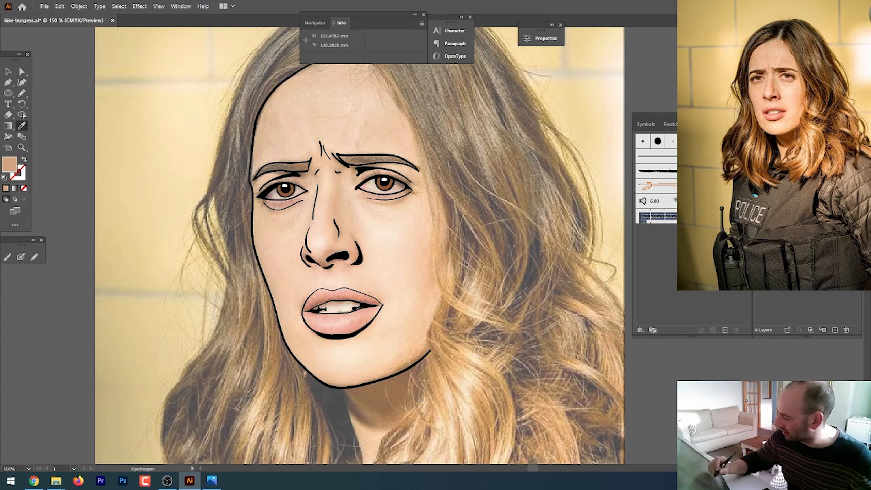
pyautogui.click(355, 325)
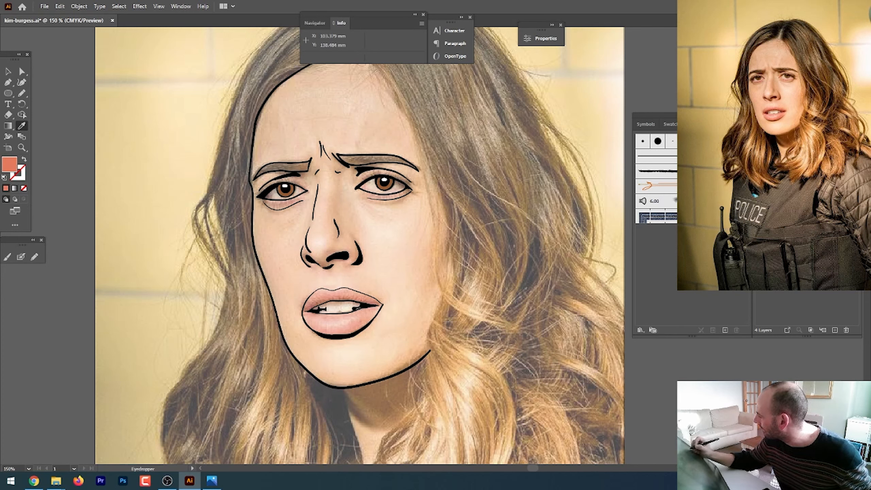
pyautogui.click(758, 171)
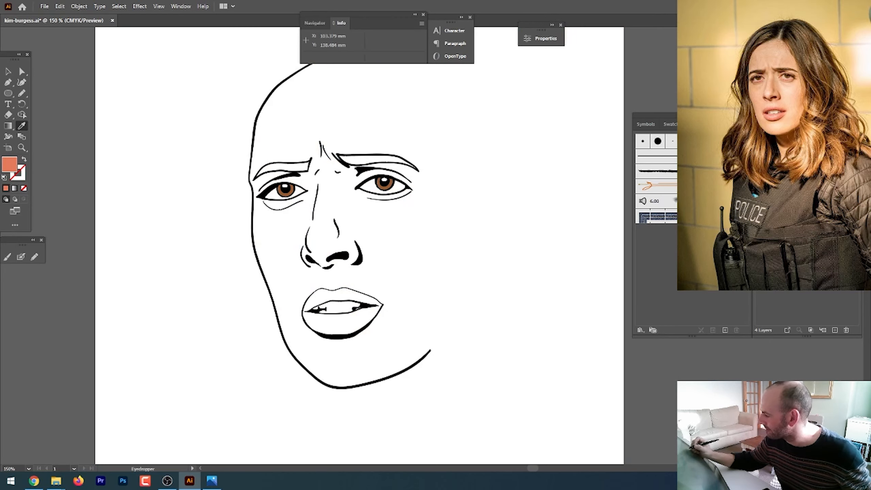
pyautogui.click(758, 170)
pyautogui.click(758, 159)
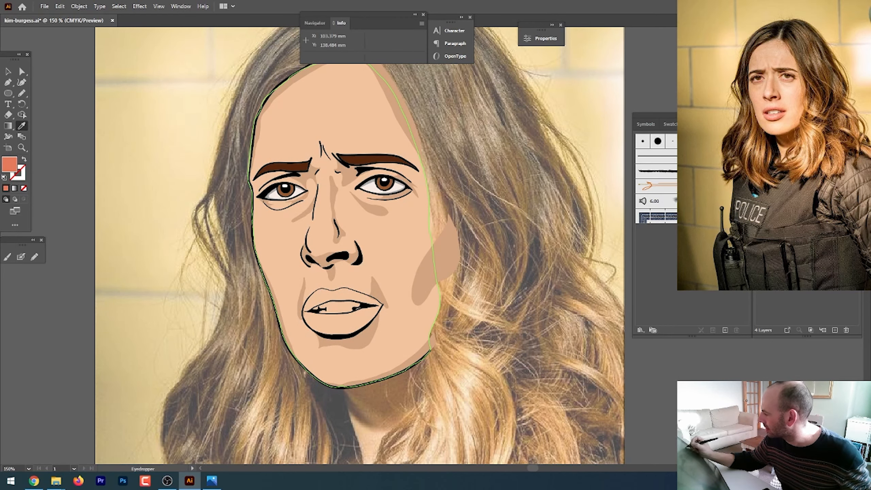
# - Draw coral Pencil shapes filling the woman's right ends of the lower and upper lips
pyautogui.press('n')
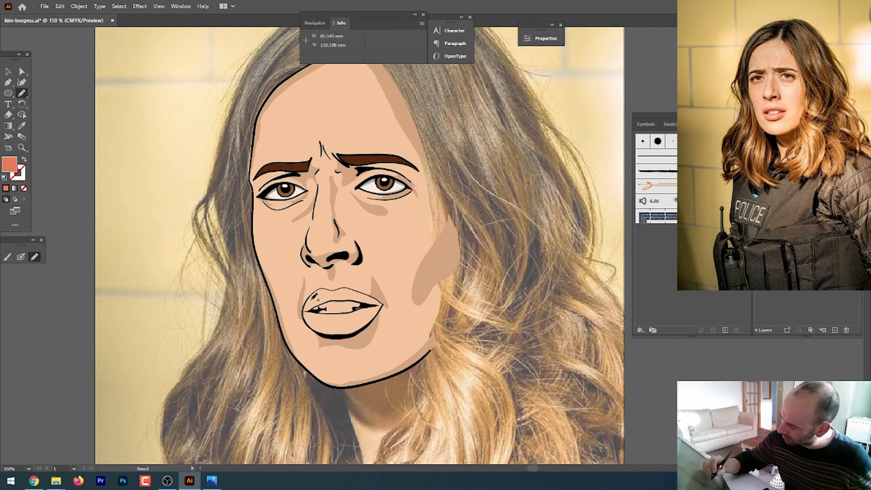
pyautogui.hotkey('ctrl', '+')
pyautogui.hotkey('ctrl', '+')
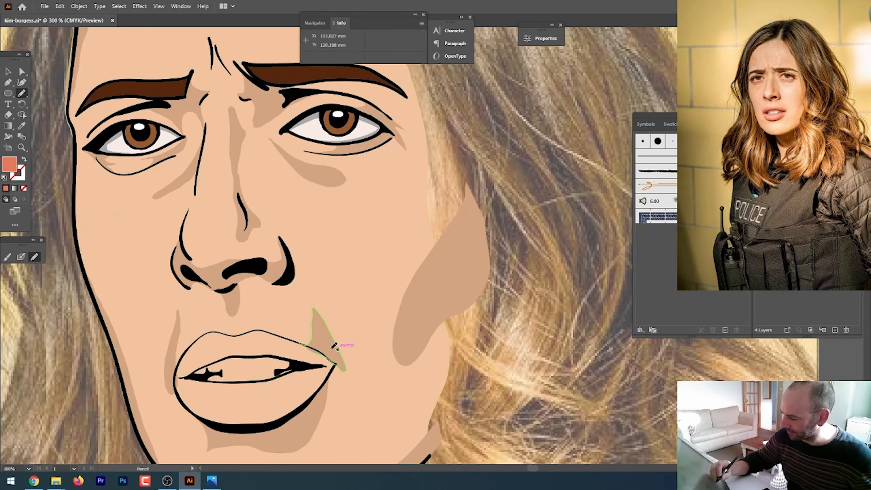
pyautogui.moveTo(335, 347); pyautogui.dragTo(347, 262)
pyautogui.moveTo(183, 292)
pyautogui.mouseDown()
pyautogui.moveTo(195, 321)
pyautogui.moveTo(216, 336)
pyautogui.moveTo(234, 311)
pyautogui.moveTo(223, 294)
pyautogui.moveTo(183, 292)
pyautogui.mouseUp()
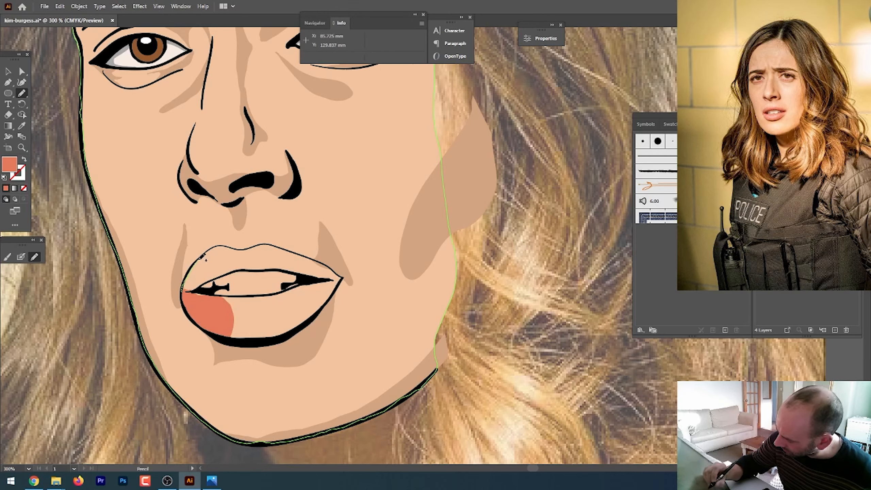
pyautogui.moveTo(216, 244)
pyautogui.mouseDown()
pyautogui.moveTo(226, 270)
pyautogui.moveTo(192, 290)
pyautogui.mouseUp()
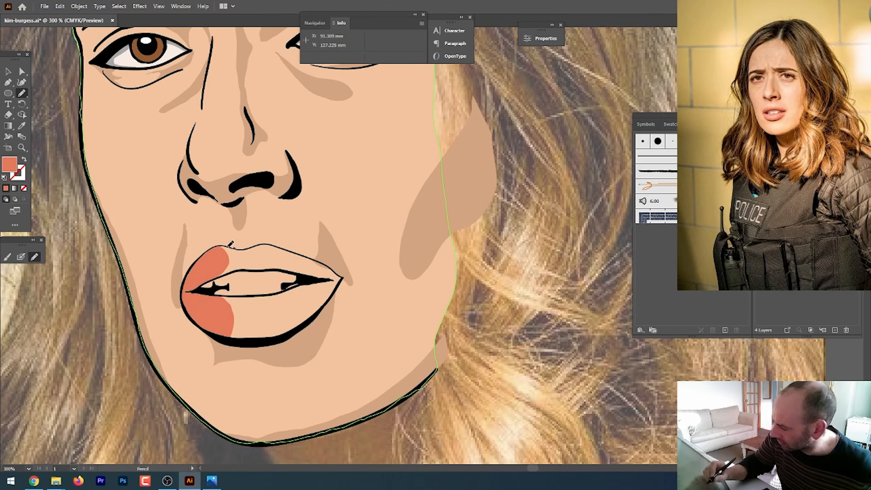
# - Fill the remaining area of the lower lip with coral shapes out to the woman's left mouth corner
pyautogui.moveTo(227, 295)
pyautogui.mouseDown()
pyautogui.moveTo(270, 295)
pyautogui.moveTo(288, 319)
pyautogui.moveTo(269, 338)
pyautogui.mouseUp()
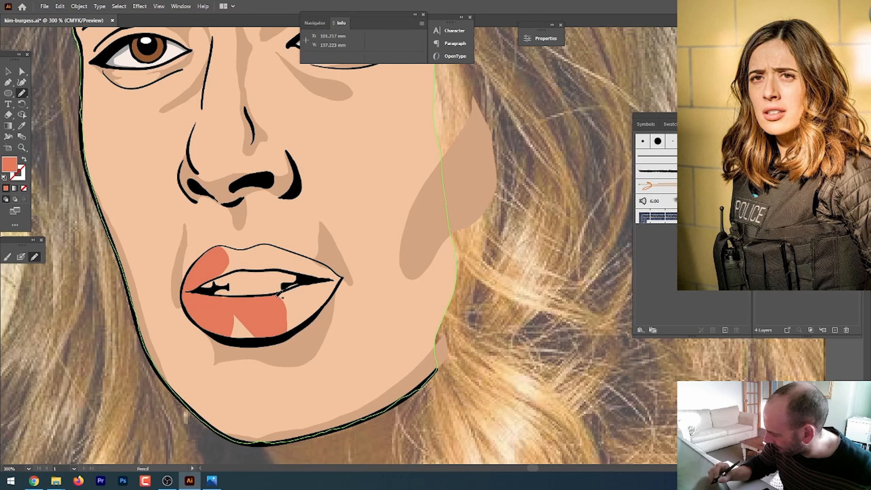
pyautogui.moveTo(276, 295)
pyautogui.mouseDown()
pyautogui.moveTo(340, 279)
pyautogui.moveTo(307, 321)
pyautogui.moveTo(276, 337)
pyautogui.mouseUp()
pyautogui.moveTo(236, 310)
pyautogui.mouseDown()
pyautogui.moveTo(219, 318)
pyautogui.moveTo(230, 335)
pyautogui.moveTo(270, 338)
pyautogui.mouseUp()
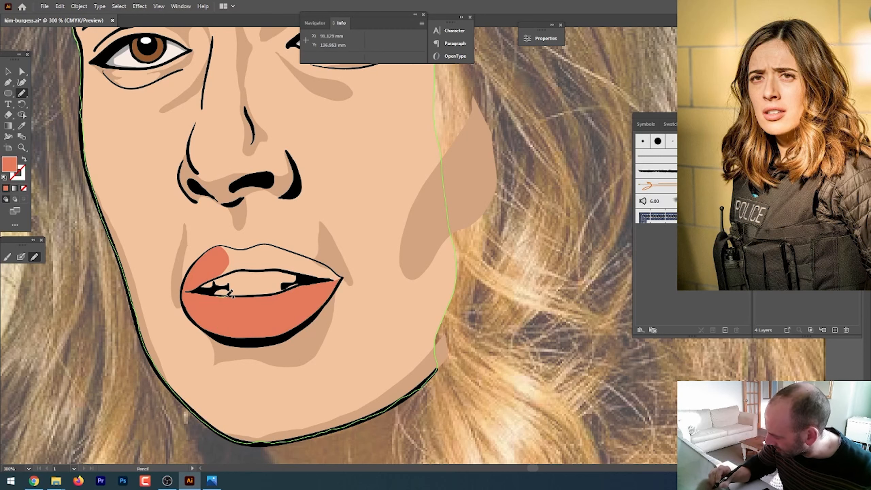
pyautogui.moveTo(236, 309); pyautogui.dragTo(229, 308)
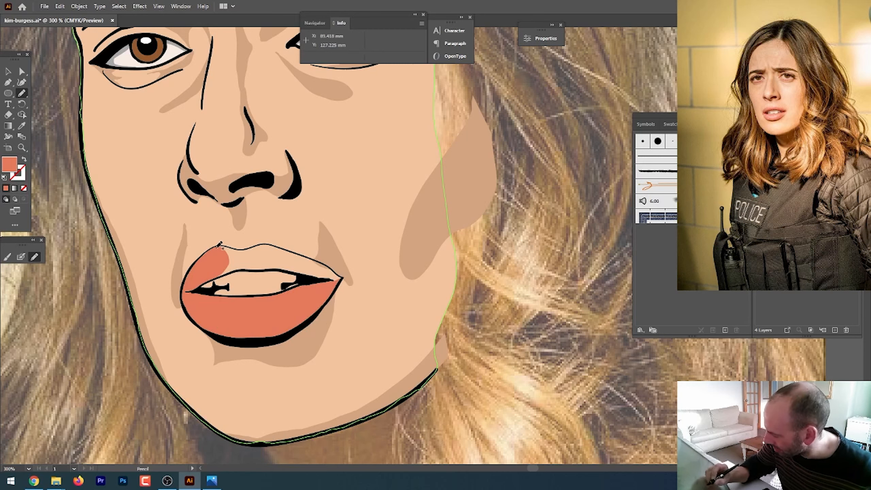
# - Fill the whole upper lip with coral Pencil shapes, from the woman's right mouth corner across to her left
pyautogui.moveTo(225, 245)
pyautogui.mouseDown()
pyautogui.moveTo(246, 263)
pyautogui.moveTo(225, 274)
pyautogui.moveTo(218, 249)
pyautogui.moveTo(261, 245)
pyautogui.moveTo(263, 258)
pyautogui.moveTo(245, 269)
pyautogui.moveTo(256, 269)
pyautogui.moveTo(238, 265)
pyautogui.mouseUp()
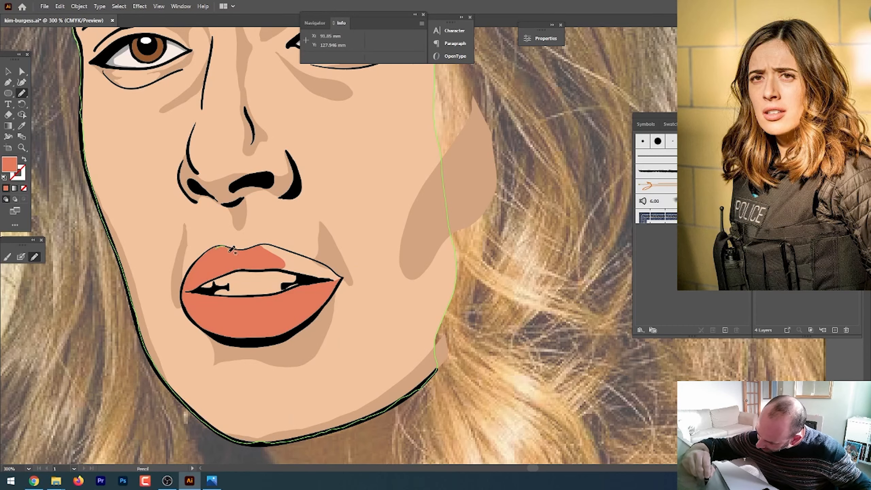
pyautogui.moveTo(268, 244)
pyautogui.mouseDown()
pyautogui.moveTo(315, 261)
pyautogui.moveTo(309, 275)
pyautogui.mouseUp()
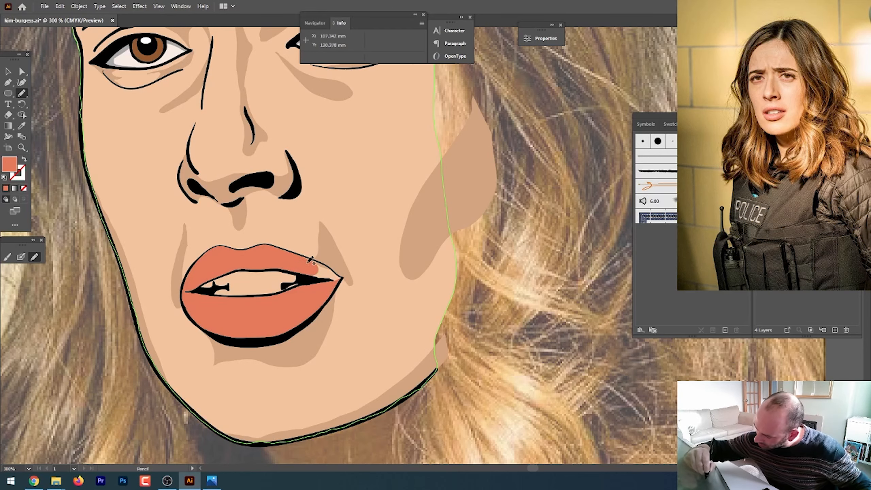
pyautogui.moveTo(313, 259)
pyautogui.mouseDown()
pyautogui.moveTo(344, 278)
pyautogui.moveTo(309, 275)
pyautogui.mouseUp()
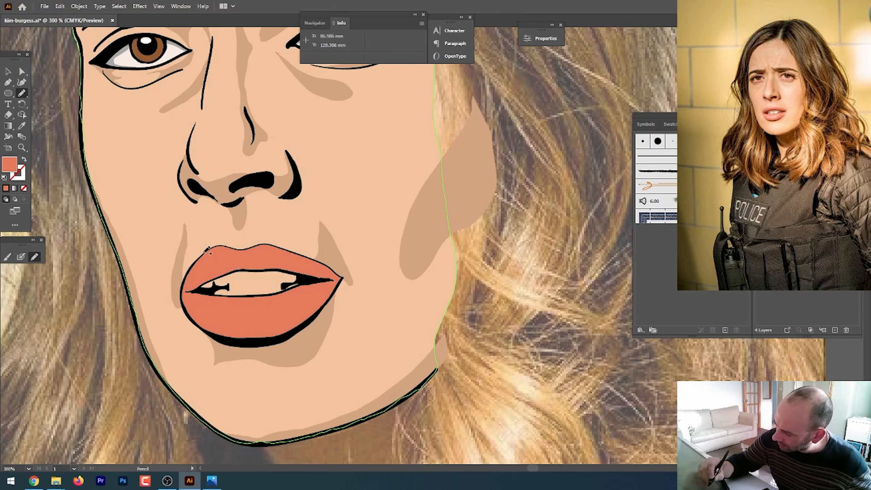
pyautogui.moveTo(209, 252); pyautogui.dragTo(184, 292)
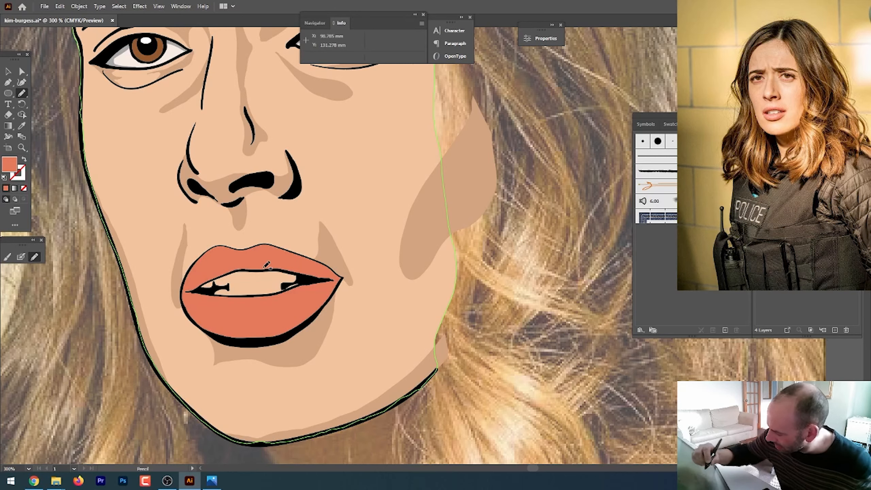
pyautogui.moveTo(227, 271); pyautogui.dragTo(275, 270)
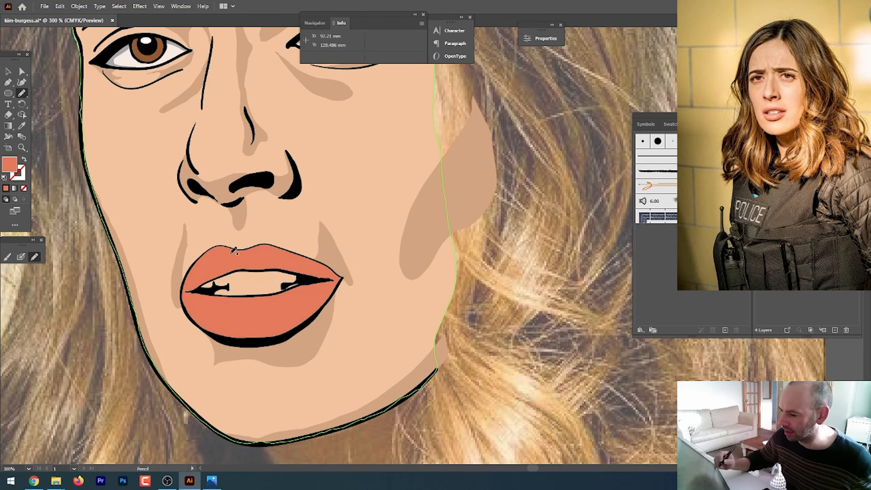
# - Set the fill to the darker red ce624d and draw jagged shadow shapes along the lower lip's bottom and the upper lip's inner edge
pyautogui.hotkey('ctrl', 'shift', 'a')
pyautogui.doubleClick(9, 164)
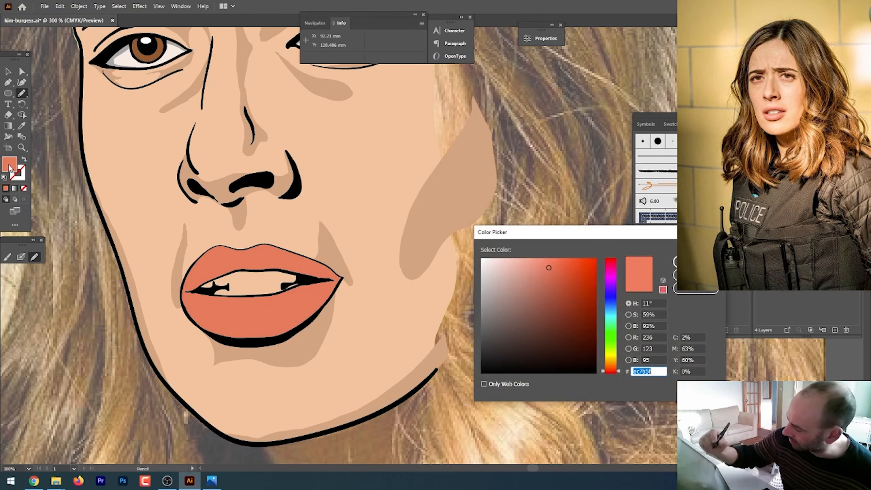
pyautogui.click(554, 278)
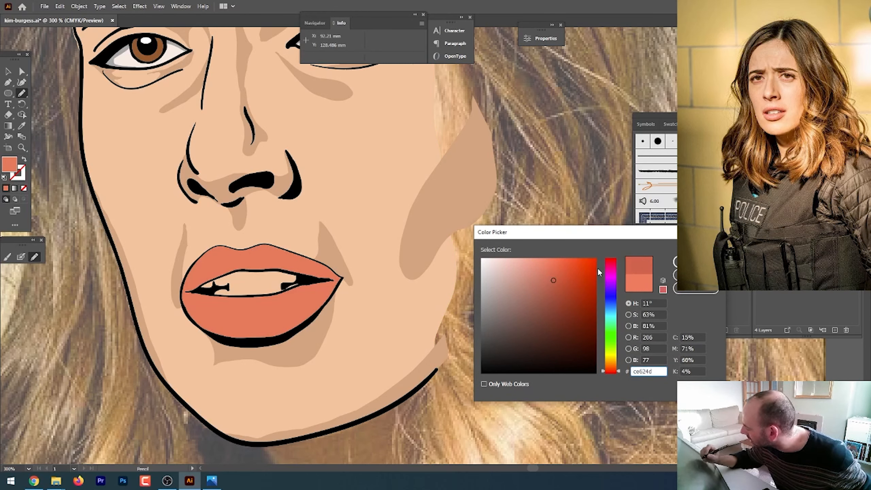
pyautogui.click(676, 261)
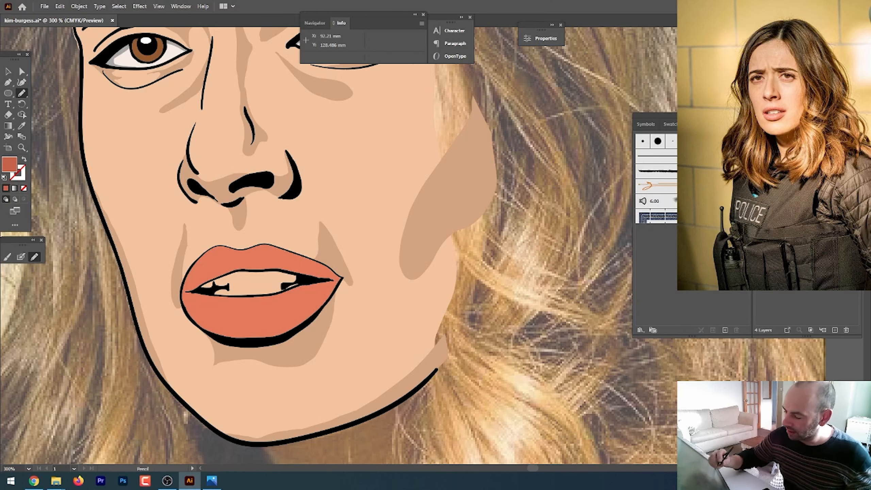
pyautogui.moveTo(184, 305)
pyautogui.mouseDown()
pyautogui.moveTo(241, 333)
pyautogui.moveTo(300, 322)
pyautogui.moveTo(276, 337)
pyautogui.moveTo(230, 342)
pyautogui.moveTo(185, 309)
pyautogui.mouseUp()
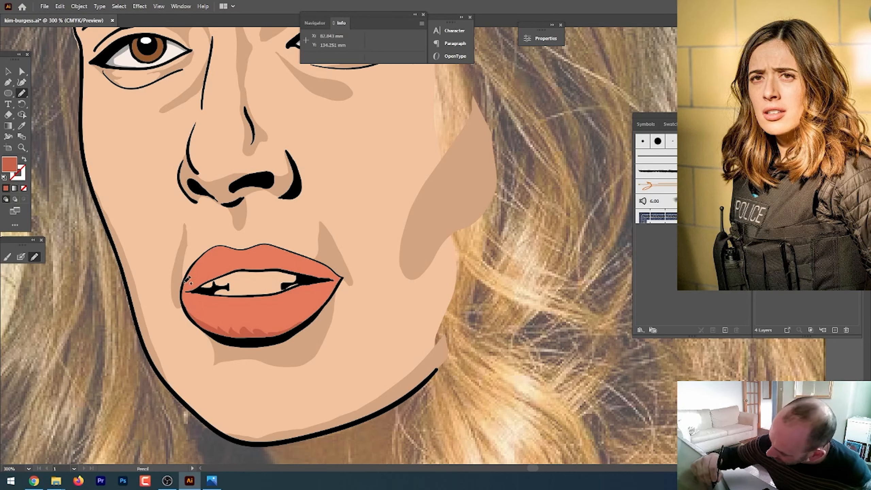
pyautogui.moveTo(189, 290)
pyautogui.mouseDown()
pyautogui.moveTo(211, 267)
pyautogui.moveTo(257, 263)
pyautogui.moveTo(331, 278)
pyautogui.moveTo(237, 270)
pyautogui.moveTo(189, 294)
pyautogui.mouseUp()
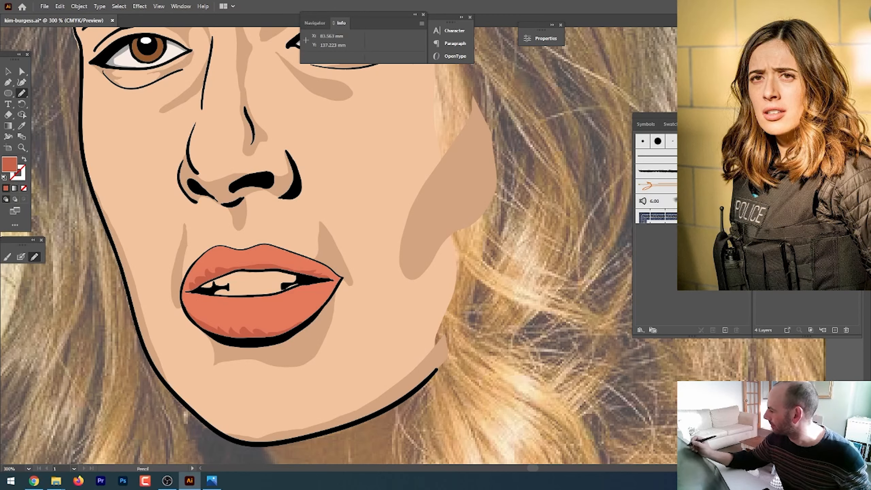
# - Set the fill to pale pink f9e4e1 and draw Pencil shapes covering the teeth inside the mouth opening
pyautogui.doubleClick(11, 163)
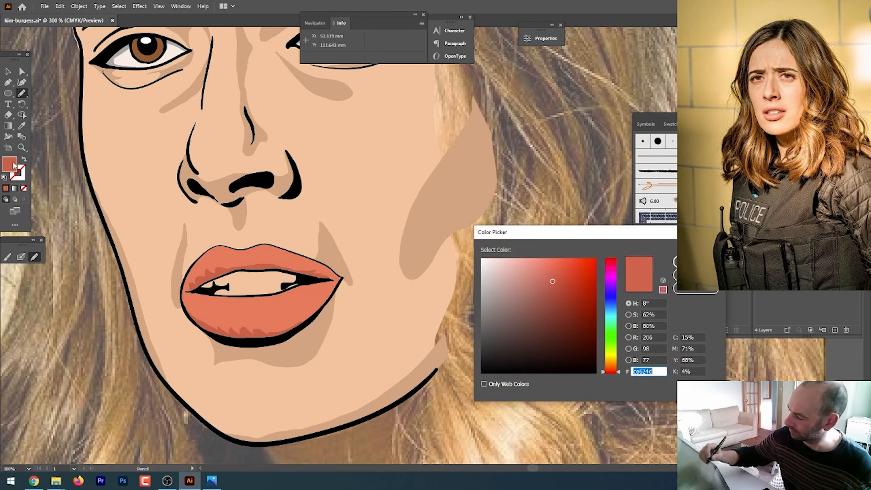
pyautogui.click(492, 261)
pyautogui.moveTo(483, 258); pyautogui.dragTo(479, 240)
pyautogui.click(696, 262)
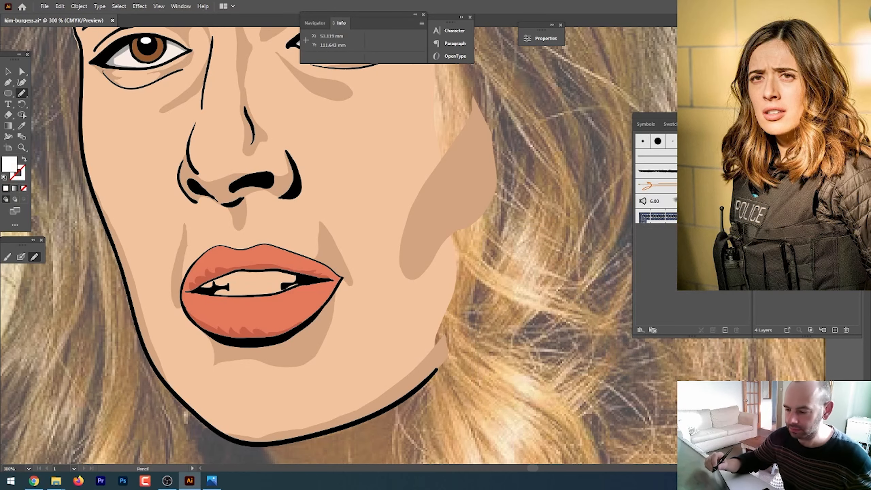
pyautogui.hotkey('ctrl', '=')
pyautogui.doubleClick(10, 167)
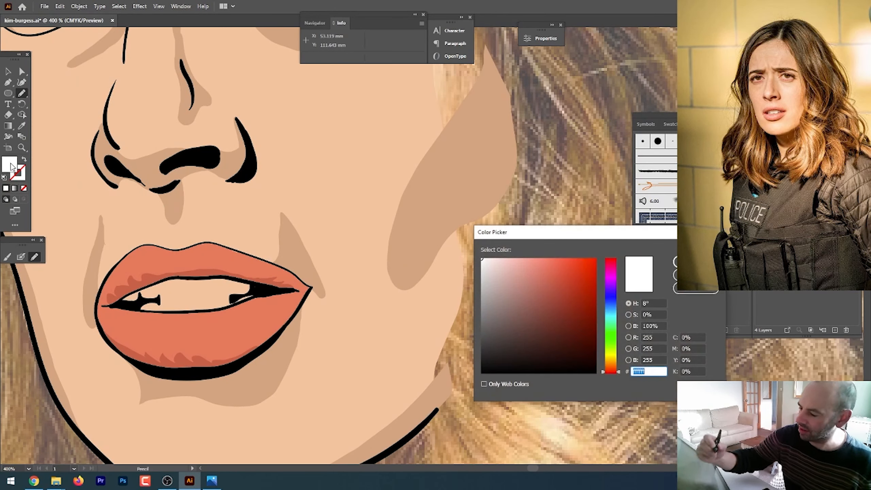
pyautogui.click(492, 261)
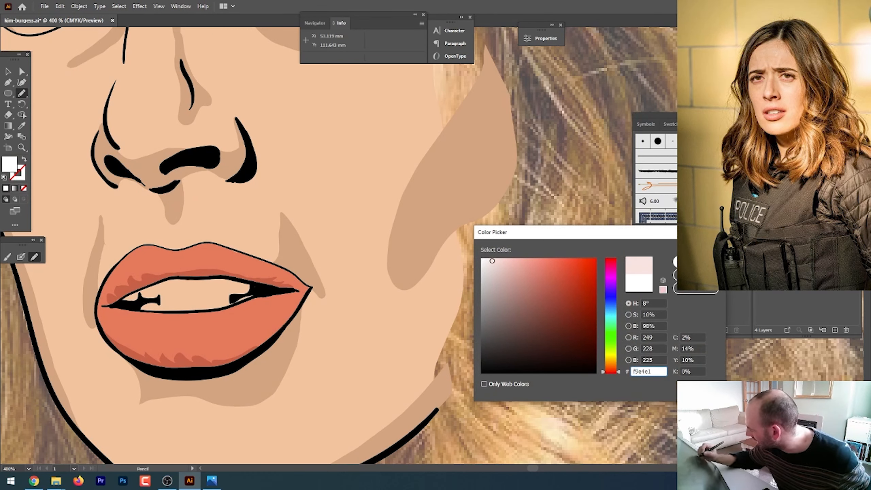
pyautogui.press('Return')
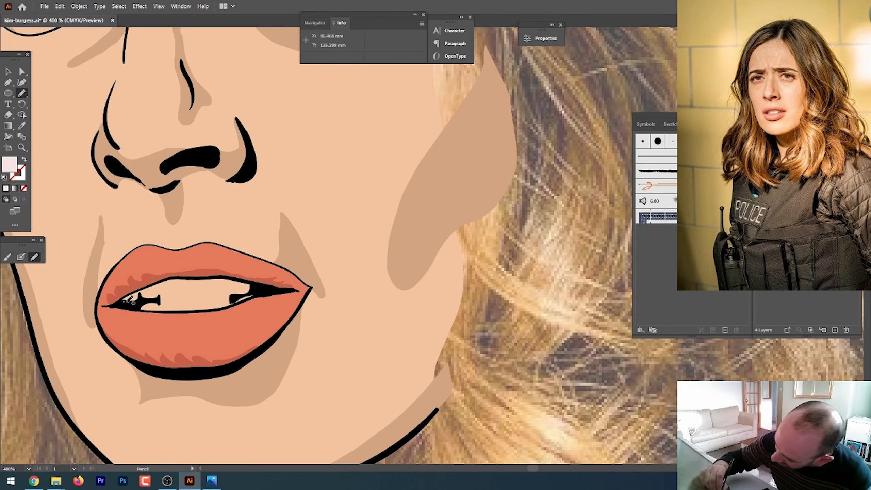
pyautogui.moveTo(130, 300)
pyautogui.mouseDown()
pyautogui.moveTo(141, 288)
pyautogui.moveTo(129, 298)
pyautogui.moveTo(255, 293)
pyautogui.moveTo(247, 279)
pyautogui.moveTo(189, 277)
pyautogui.moveTo(138, 299)
pyautogui.moveTo(205, 307)
pyautogui.moveTo(259, 291)
pyautogui.moveTo(168, 288)
pyautogui.moveTo(161, 311)
pyautogui.moveTo(182, 311)
pyautogui.moveTo(184, 303)
pyautogui.moveTo(148, 299)
pyautogui.mouseUp()
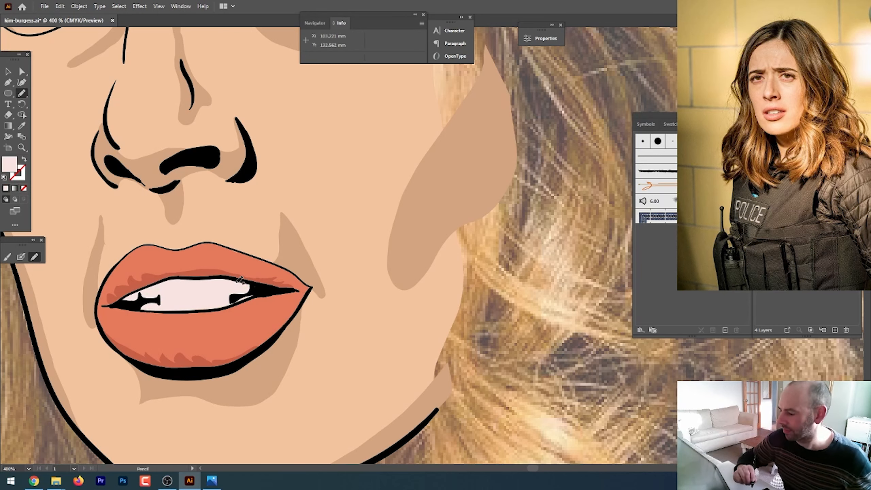
# - Sample the upper lip's coral as the fill colour for the Pencil tool
pyautogui.press('i')
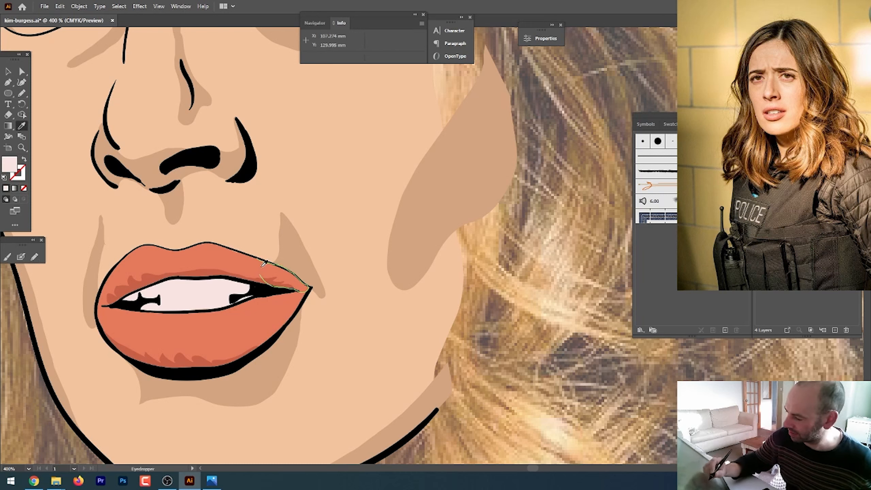
pyautogui.click(254, 266)
pyautogui.press('n')
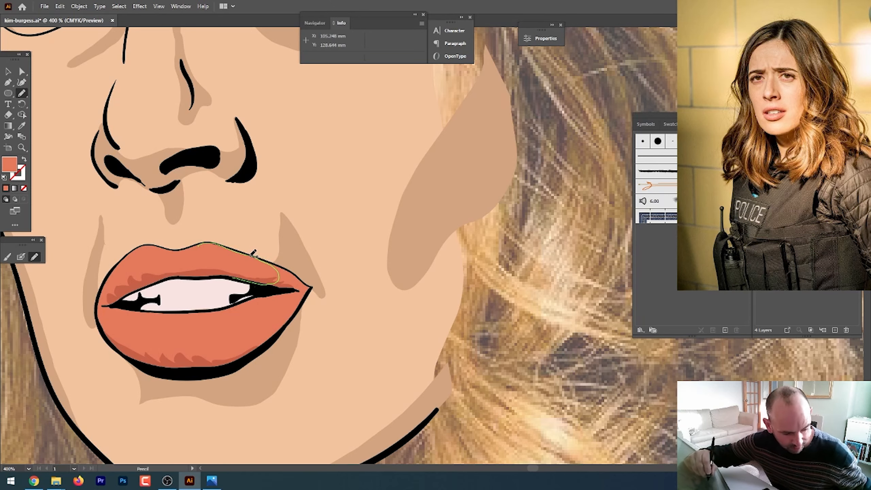
# - Try recolouring the face's base skin shape to the lighter tone f4d7c3, undo it and deselect the artwork
pyautogui.press('v')
pyautogui.click(309, 245)
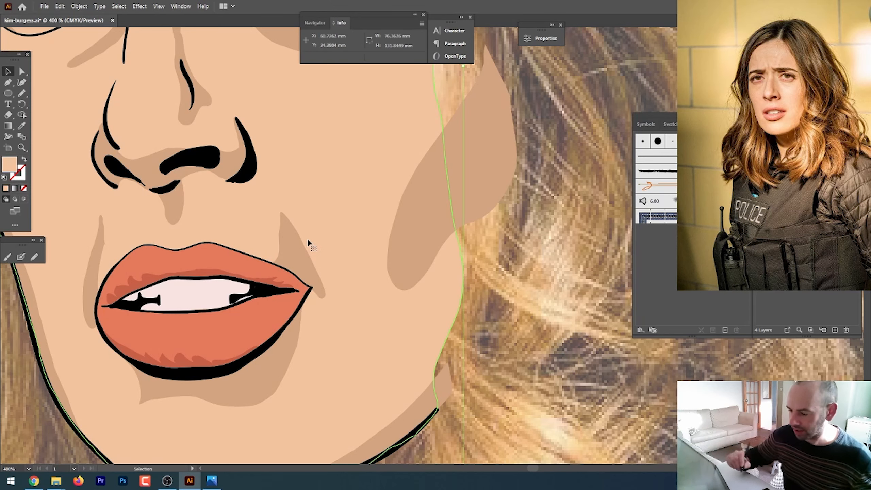
pyautogui.hotkey('ctrl', '-')
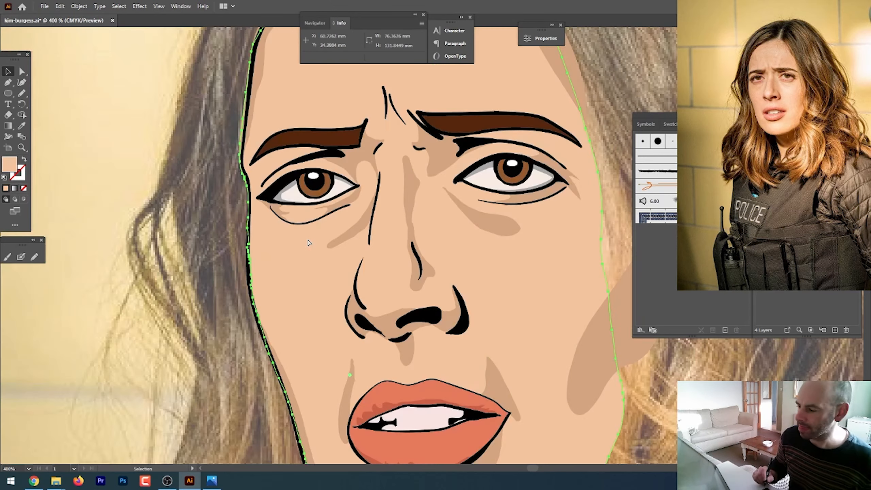
pyautogui.doubleClick(9, 164)
pyautogui.click(502, 258)
pyautogui.click(502, 261)
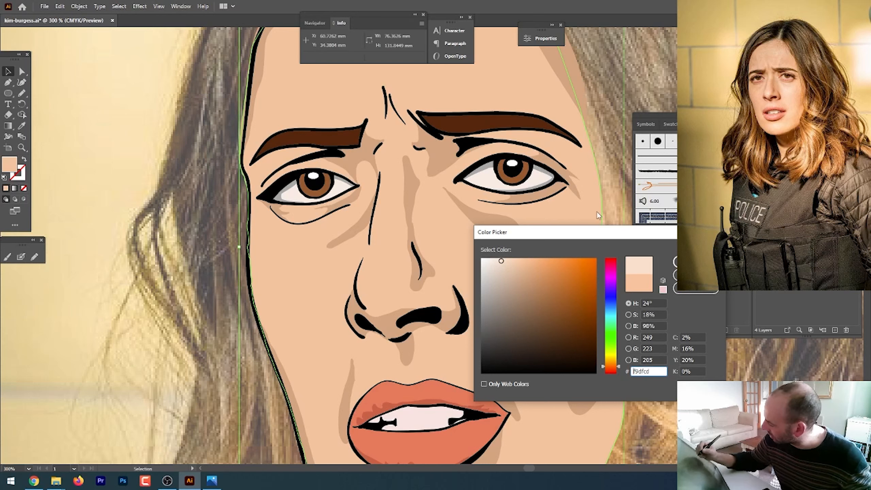
pyautogui.click(505, 264)
pyautogui.click(504, 263)
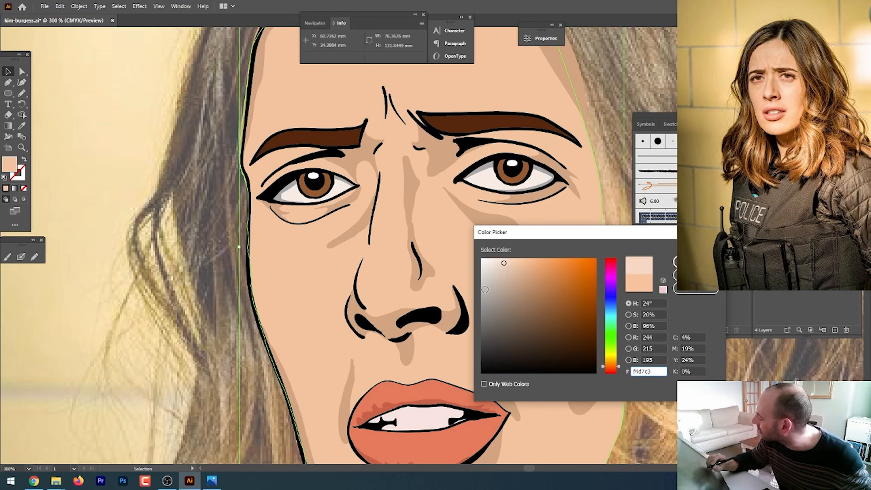
pyautogui.press('Return')
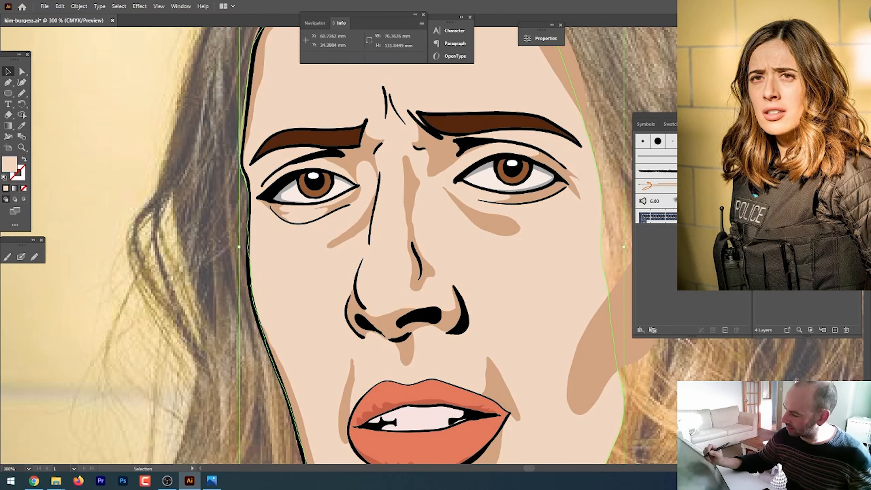
pyautogui.hotkey('ctrl', 'z')
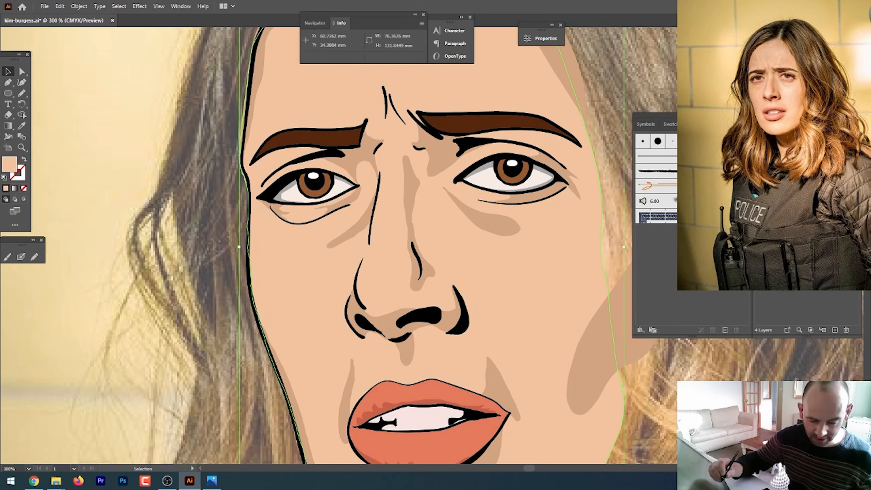
pyautogui.click(112, 292)
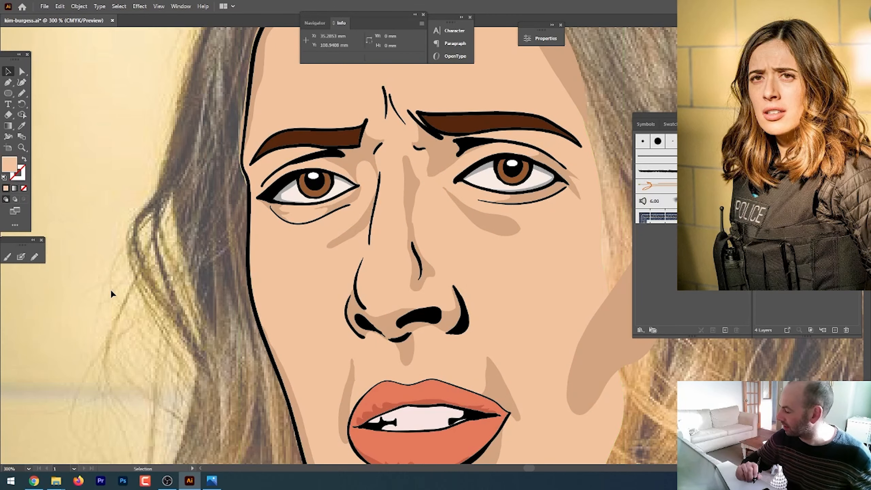
pyautogui.hotkey('ctrl', 'a')
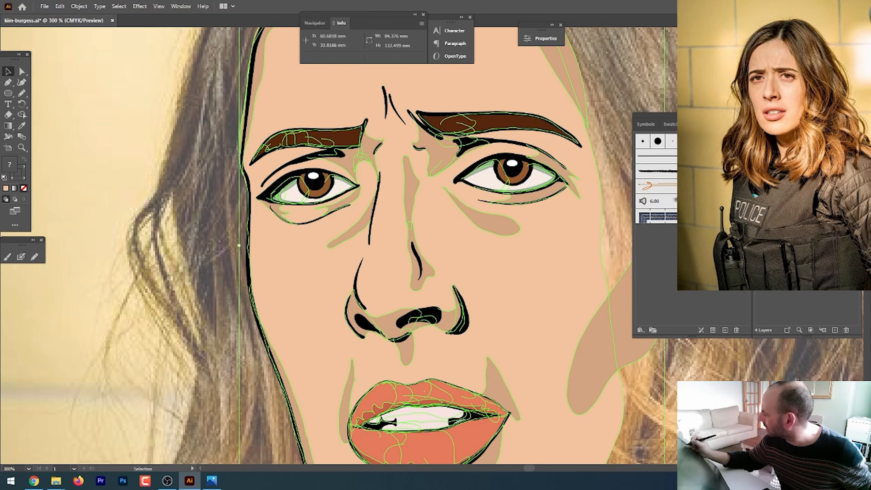
pyautogui.click(89, 307)
# - Sample the skin colour, lighten it as the fill, and draw a curved cheek highlight about 31 × 25 mm below the woman's left eye
pyautogui.press('i')
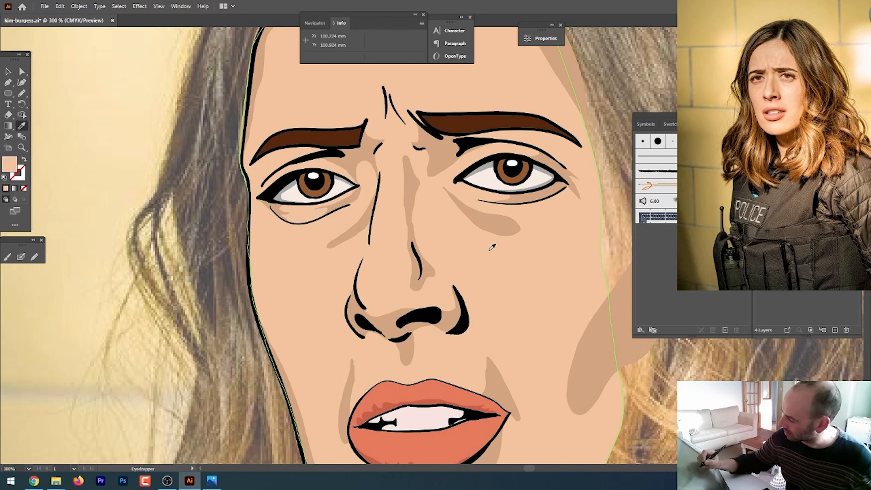
pyautogui.doubleClick(10, 170)
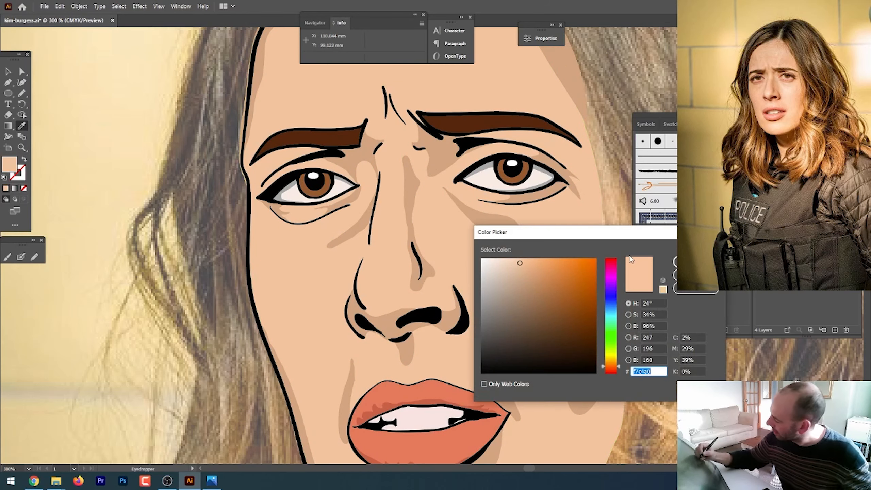
pyautogui.click(504, 262)
pyautogui.click(696, 262)
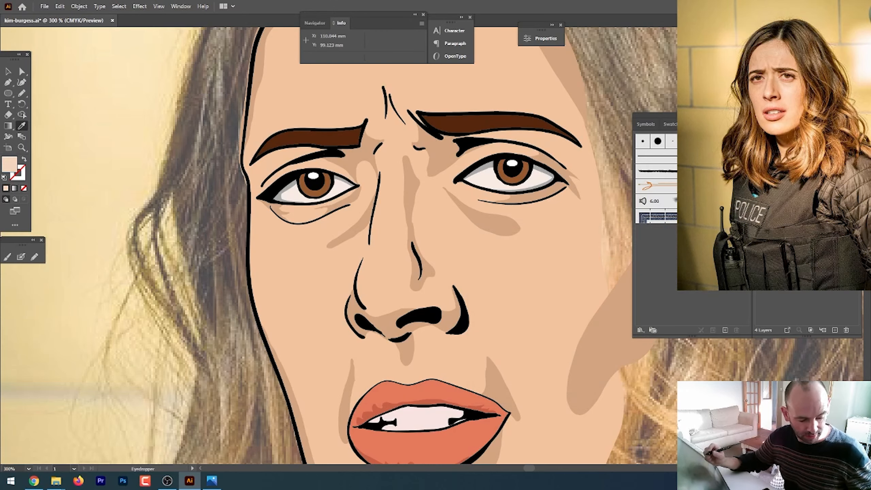
pyautogui.press('n')
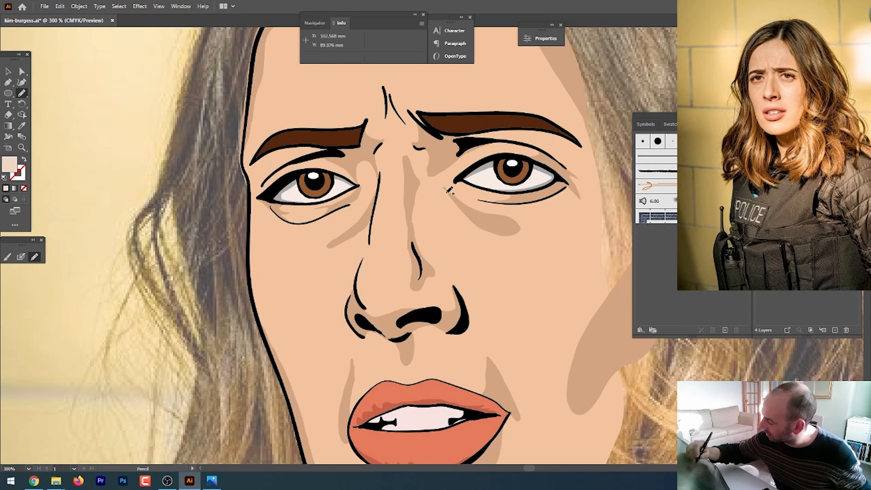
pyautogui.moveTo(440, 191)
pyautogui.mouseDown()
pyautogui.moveTo(481, 233)
pyautogui.moveTo(516, 247)
pyautogui.moveTo(580, 218)
pyautogui.moveTo(591, 229)
pyautogui.moveTo(558, 312)
pyautogui.moveTo(521, 310)
pyautogui.moveTo(478, 272)
pyautogui.moveTo(434, 195)
pyautogui.mouseUp()
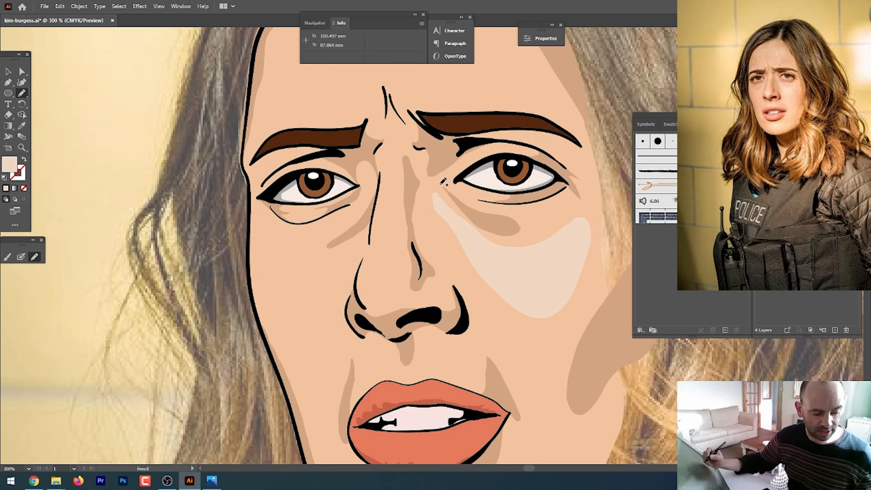
# - Recolour the cheek highlight to a slightly darker skin tone with hue 24°, saturation 23% and brightness 92%
pyautogui.press('v')
pyautogui.click(537, 288)
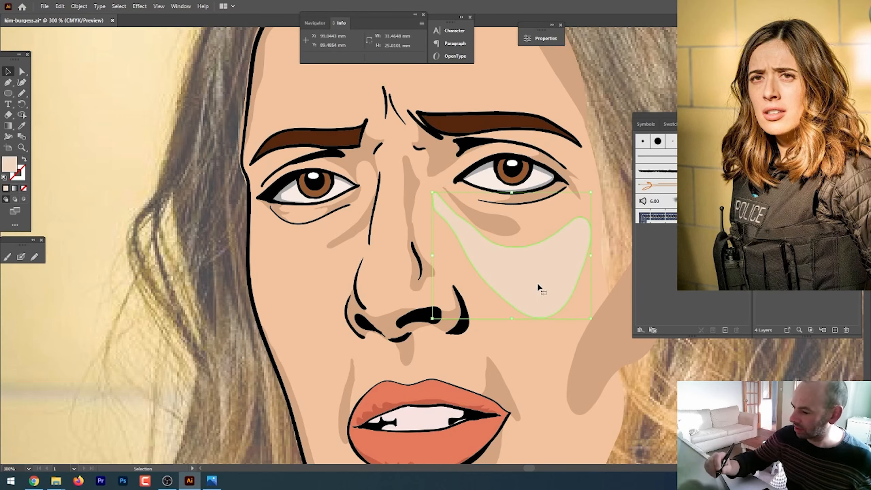
pyautogui.doubleClick(10, 166)
pyautogui.click(512, 270)
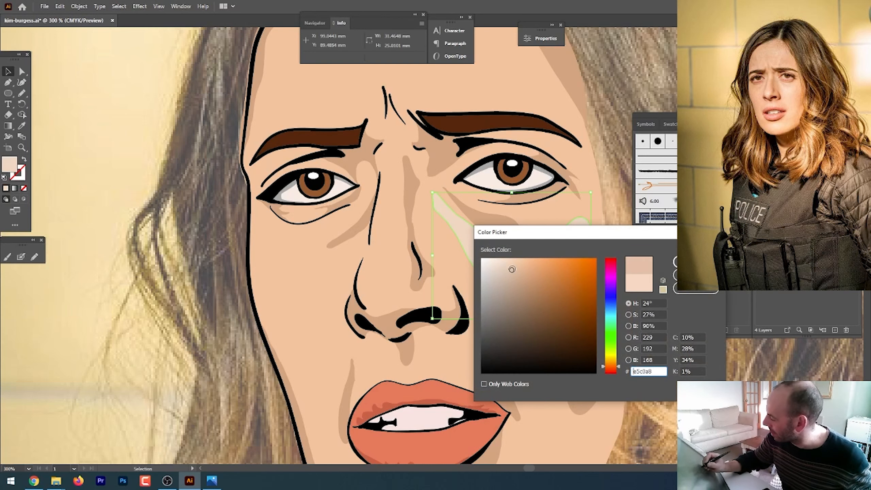
pyautogui.moveTo(559, 238); pyautogui.dragTo(602, 264)
pyautogui.moveTo(566, 296)
pyautogui.mouseDown()
pyautogui.moveTo(571, 306)
pyautogui.moveTo(565, 290)
pyautogui.moveTo(552, 294)
pyautogui.mouseUp()
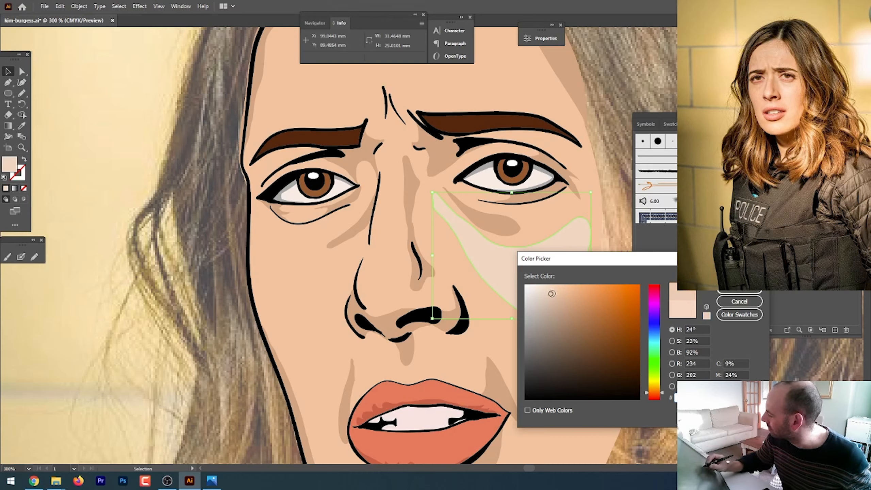
pyautogui.click(719, 290)
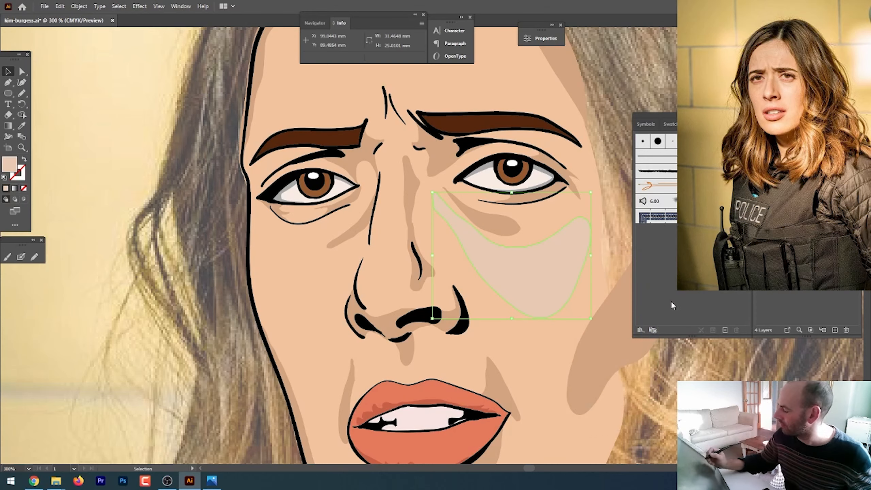
# - Recolour the cheek highlight to a pinker skin tone with hue 19°, saturation 27% and brightness 95%, and deselect it
pyautogui.click(551, 359)
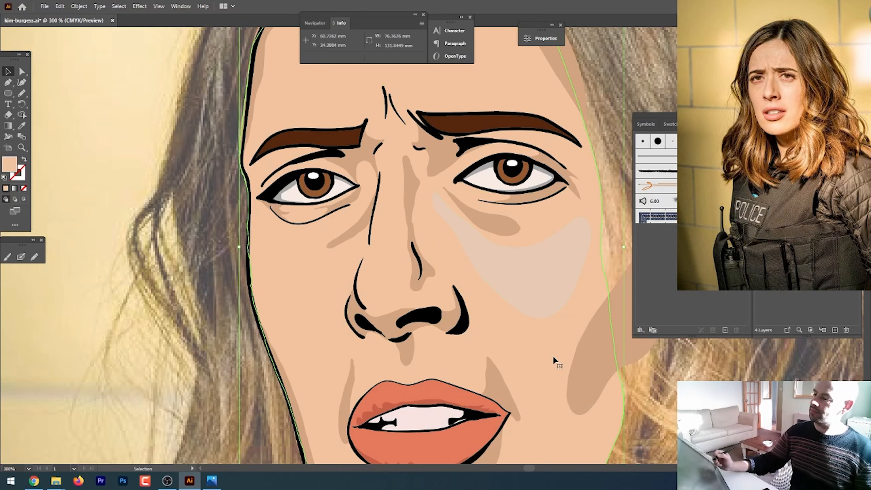
pyautogui.hotkey('ctrl', '-')
pyautogui.hotkey('ctrl', '-')
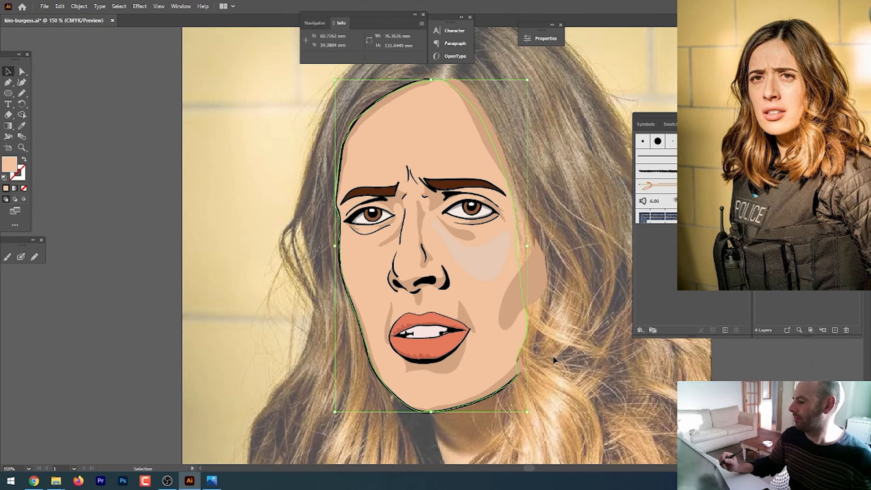
pyautogui.click(490, 257)
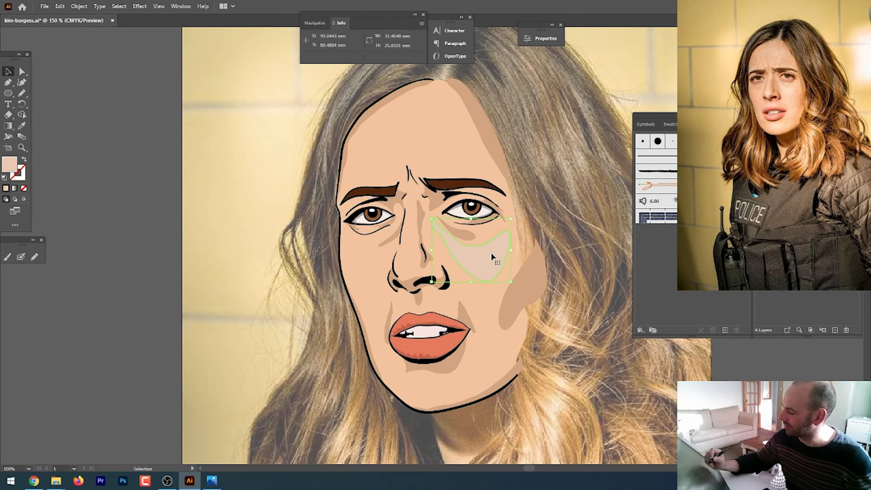
pyautogui.doubleClick(11, 166)
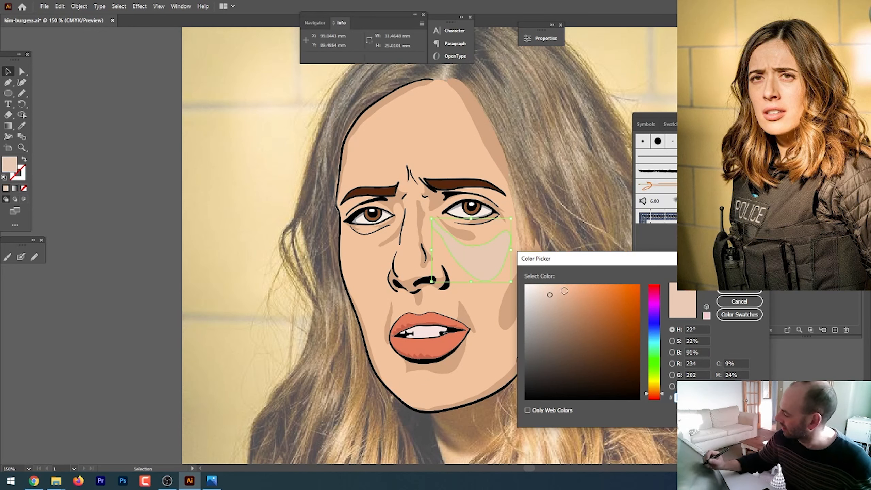
pyautogui.click(740, 291)
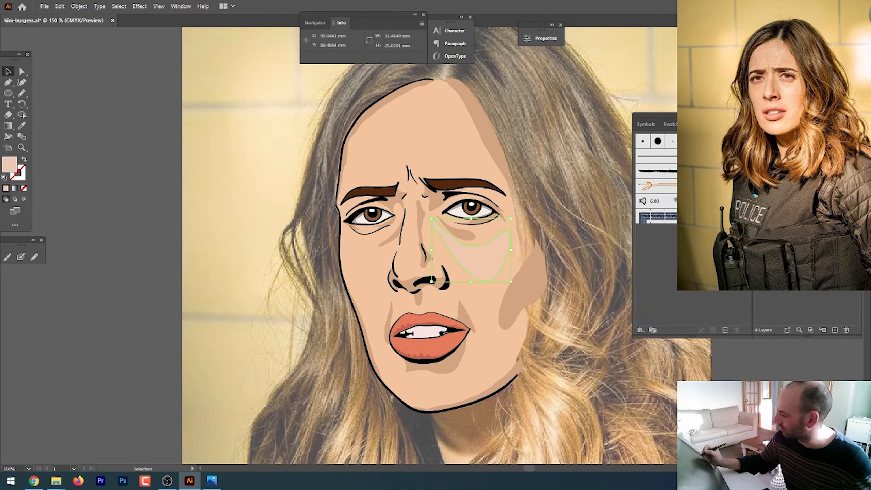
pyautogui.click(141, 301)
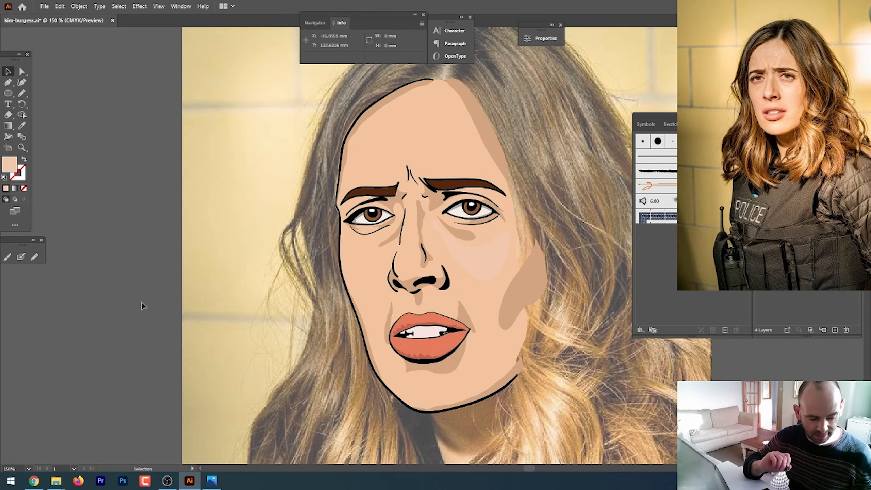
# - Draw filled Pencil highlights on the nose, the woman's left jaw, the area above the upper lip, her right cheek and the forehead
pyautogui.press('n')
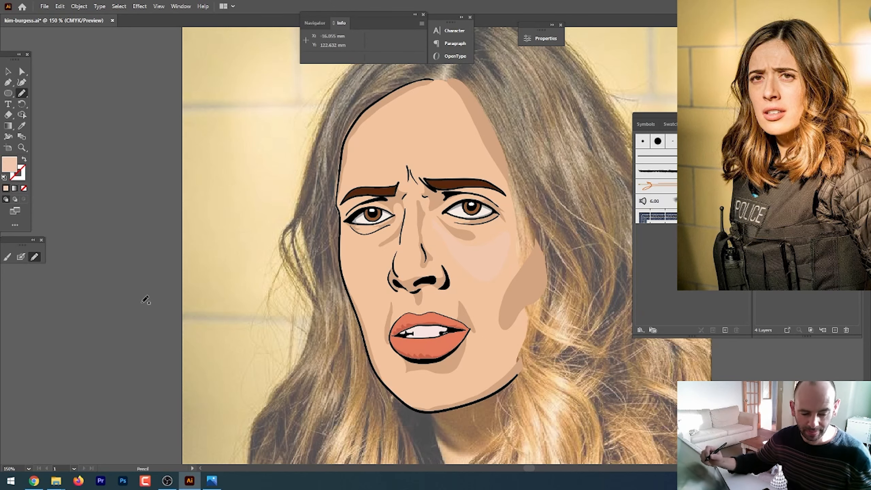
pyautogui.hotkey('ctrl', '+')
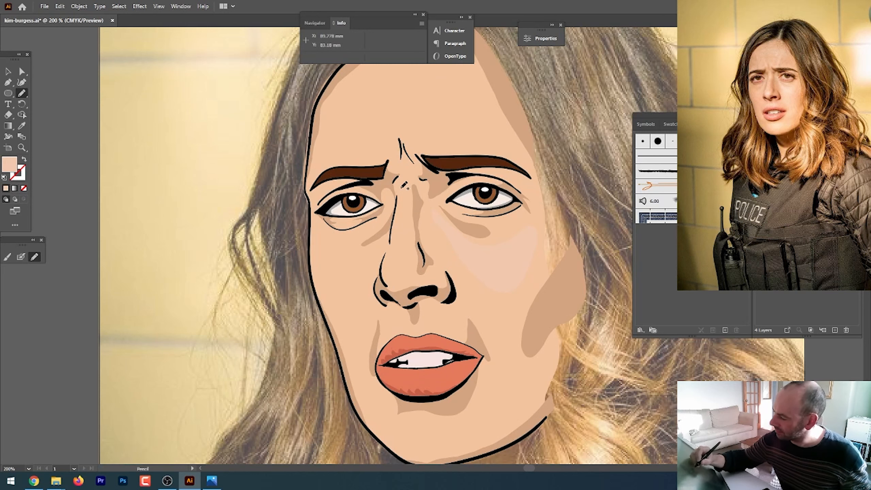
pyautogui.moveTo(402, 189)
pyautogui.mouseDown()
pyautogui.moveTo(386, 276)
pyautogui.moveTo(401, 286)
pyautogui.moveTo(413, 266)
pyautogui.moveTo(402, 194)
pyautogui.mouseUp()
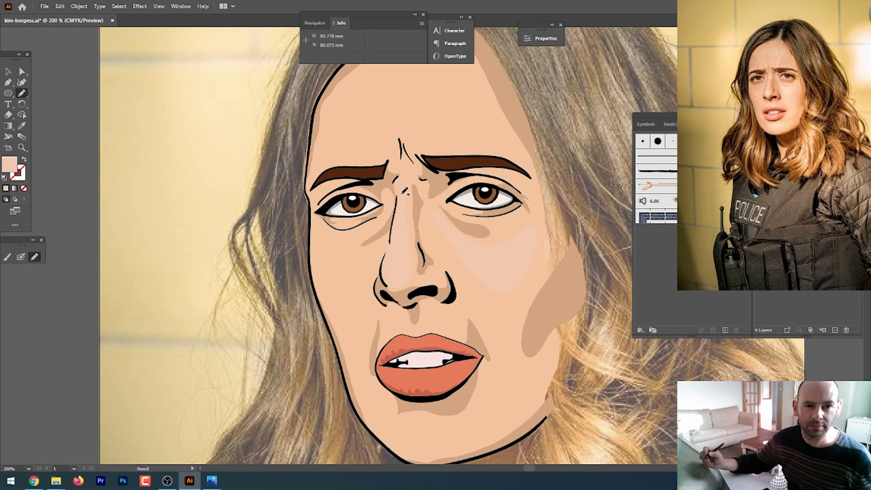
pyautogui.moveTo(522, 301)
pyautogui.mouseDown()
pyautogui.moveTo(513, 356)
pyautogui.moveTo(534, 367)
pyautogui.moveTo(537, 386)
pyautogui.moveTo(496, 431)
pyautogui.moveTo(476, 434)
pyautogui.moveTo(475, 403)
pyautogui.moveTo(496, 361)
pyautogui.moveTo(474, 307)
pyautogui.moveTo(482, 292)
pyautogui.moveTo(500, 304)
pyautogui.moveTo(525, 298)
pyautogui.mouseUp()
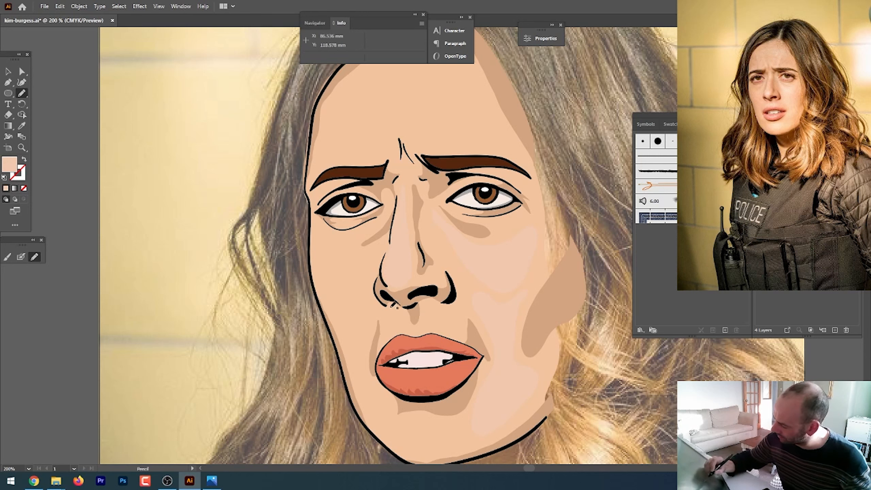
pyautogui.moveTo(384, 334)
pyautogui.mouseDown()
pyautogui.moveTo(408, 316)
pyautogui.moveTo(400, 306)
pyautogui.moveTo(389, 317)
pyautogui.moveTo(428, 307)
pyautogui.moveTo(427, 328)
pyautogui.moveTo(456, 334)
pyautogui.moveTo(453, 315)
pyautogui.moveTo(429, 302)
pyautogui.mouseUp()
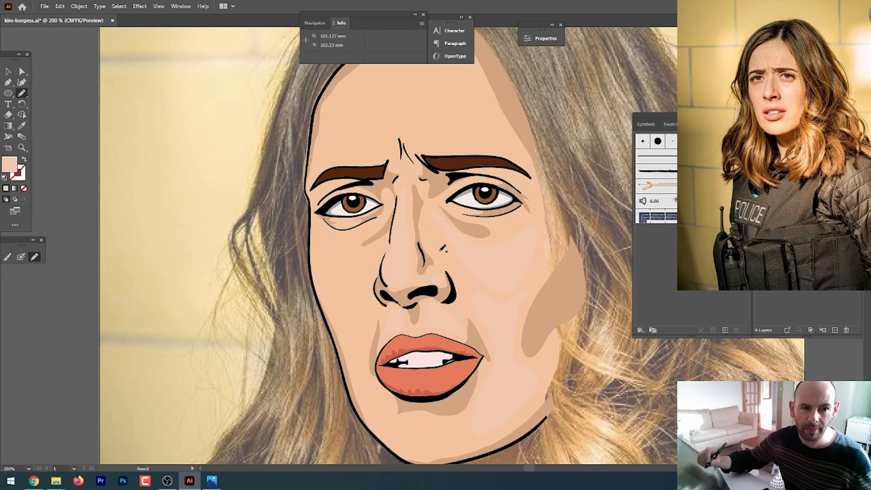
pyautogui.moveTo(323, 233)
pyautogui.mouseDown()
pyautogui.moveTo(371, 226)
pyautogui.moveTo(351, 247)
pyautogui.moveTo(353, 259)
pyautogui.moveTo(379, 251)
pyautogui.moveTo(354, 367)
pyautogui.moveTo(324, 288)
pyautogui.moveTo(323, 234)
pyautogui.mouseUp()
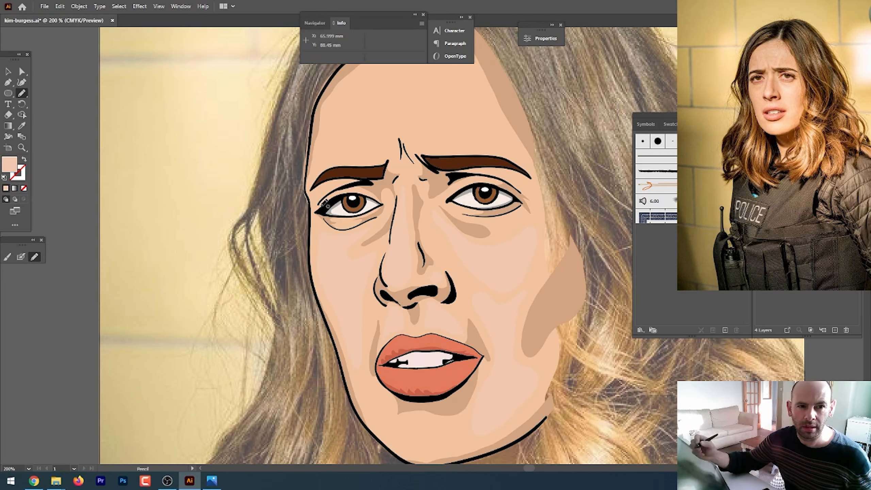
pyautogui.moveTo(402, 145); pyautogui.dragTo(372, 234)
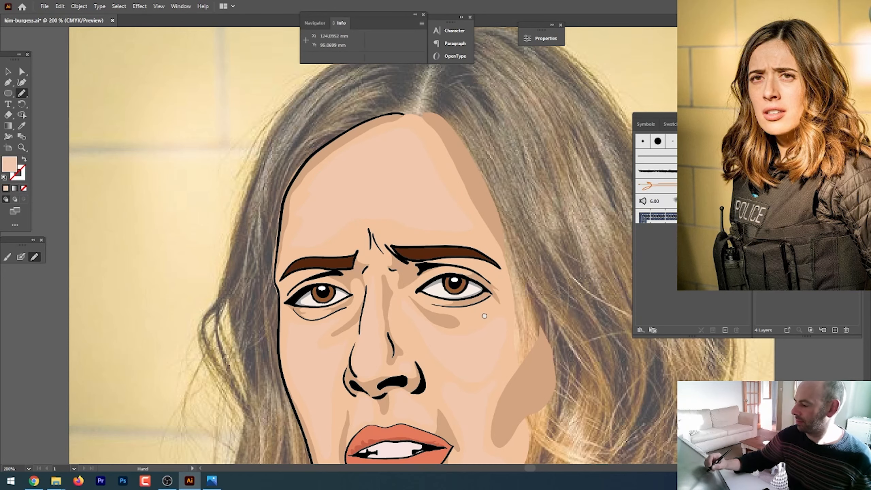
# - Draw thin Pencil highlights in the same skin tone on the upper eyelid areas beneath both eyebrows
pyautogui.moveTo(484, 316); pyautogui.dragTo(486, 201)
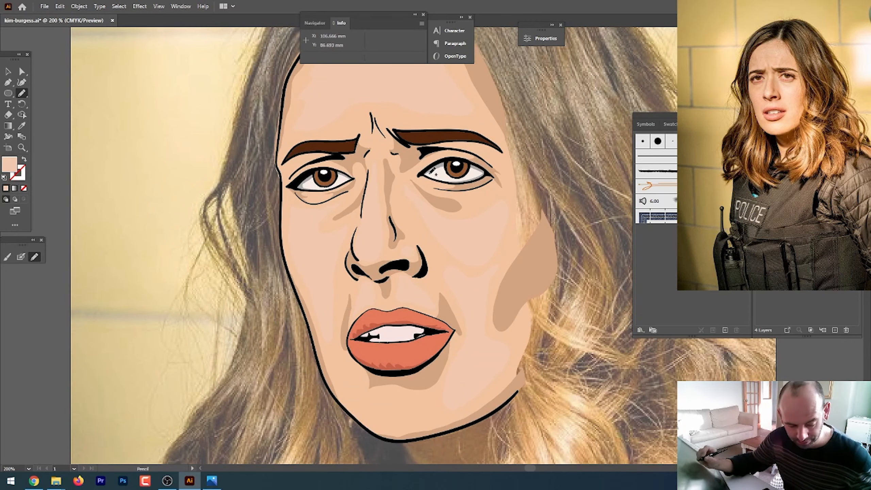
pyautogui.scroll(1, 430, 175)
pyautogui.scroll(1, 499, 163)
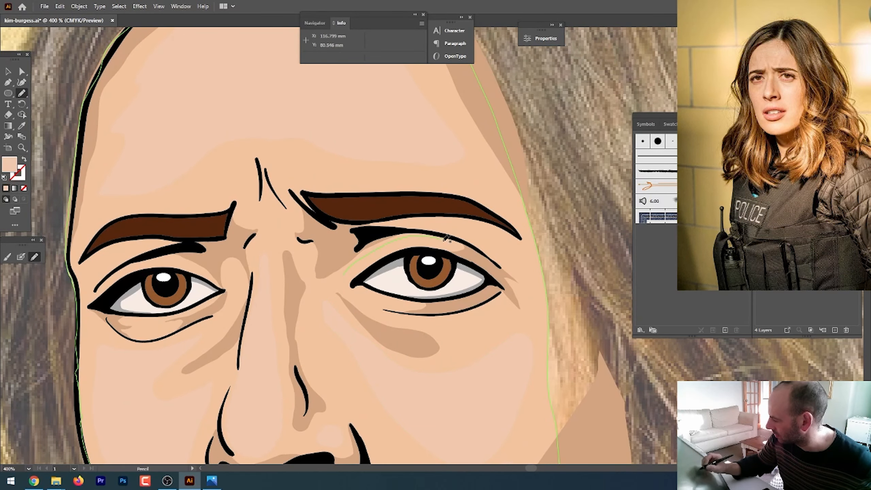
pyautogui.moveTo(417, 244)
pyautogui.mouseDown()
pyautogui.moveTo(356, 270)
pyautogui.moveTo(371, 294)
pyautogui.moveTo(415, 300)
pyautogui.moveTo(377, 300)
pyautogui.mouseUp()
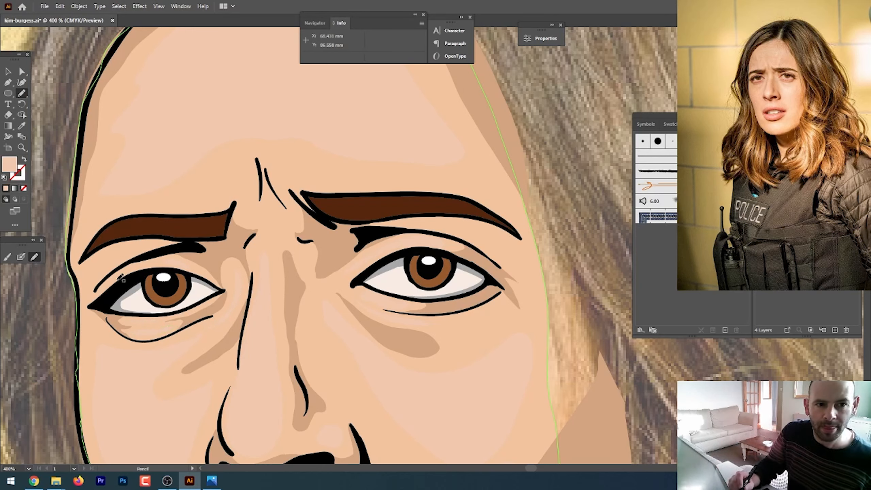
pyautogui.moveTo(89, 270); pyautogui.dragTo(146, 243)
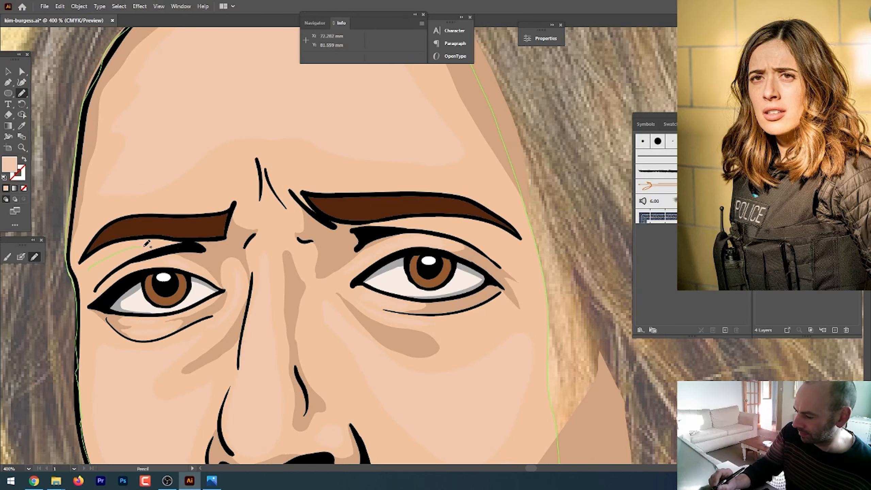
pyautogui.hotkey('ctrl', '-')
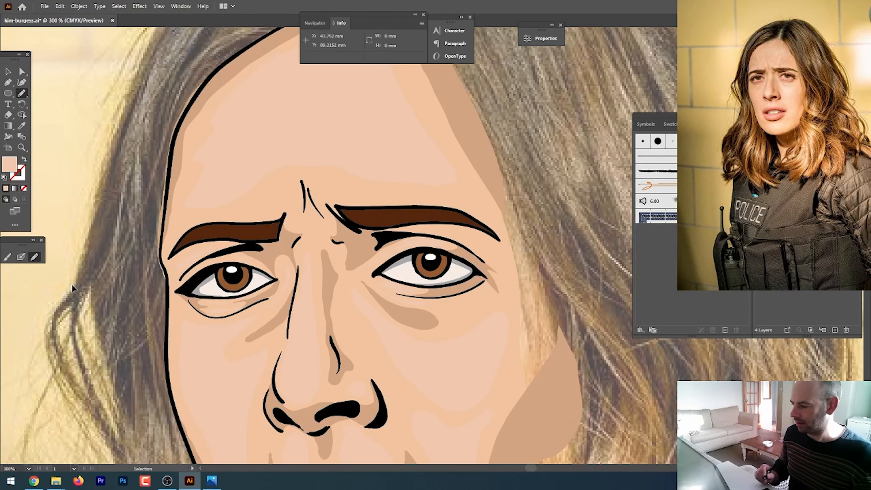
pyautogui.hotkey('ctrl', '1')
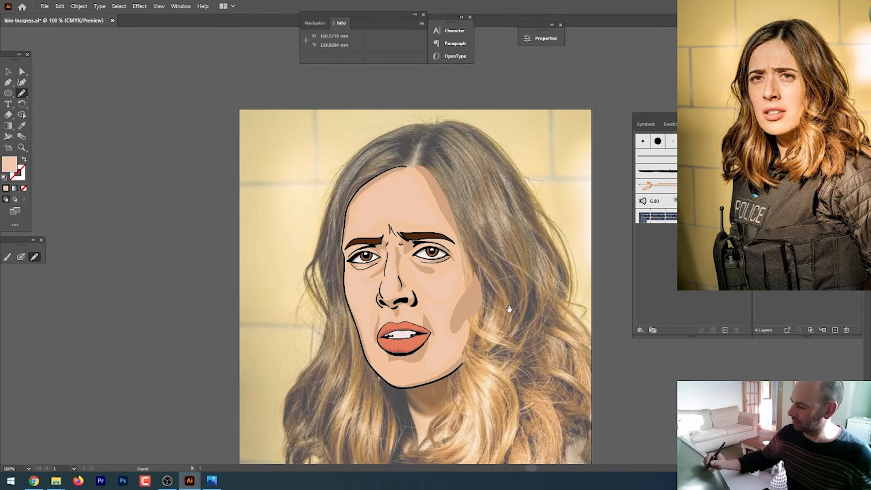
pyautogui.moveTo(509, 309); pyautogui.dragTo(452, 261)
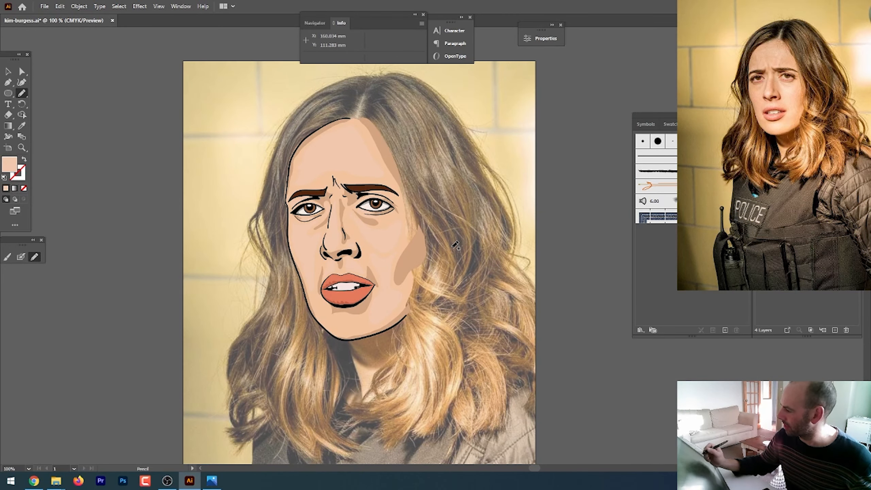
# - Add a new layer and set up the Paintbrush with a black stroke and no fill
pyautogui.click(835, 330)
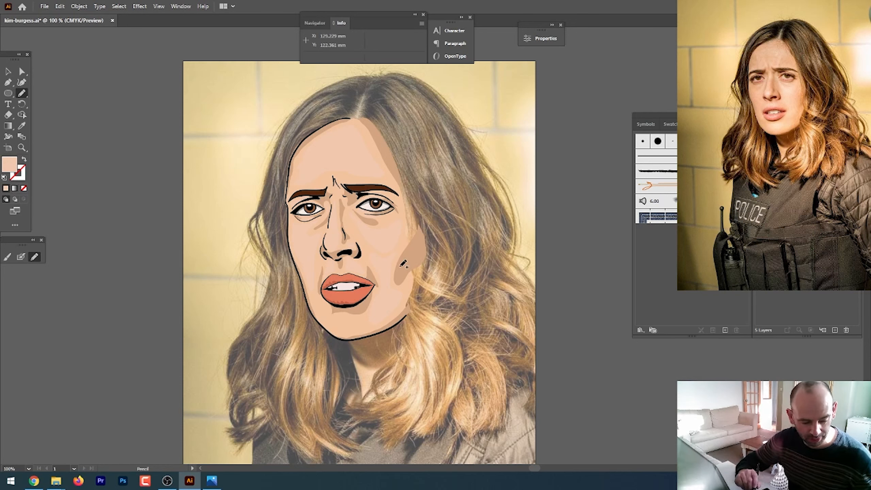
pyautogui.press('b')
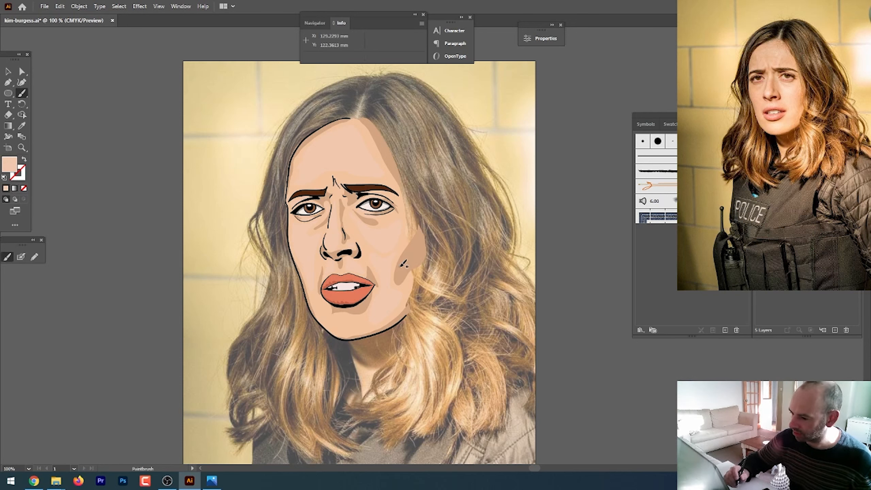
pyautogui.doubleClick(10, 168)
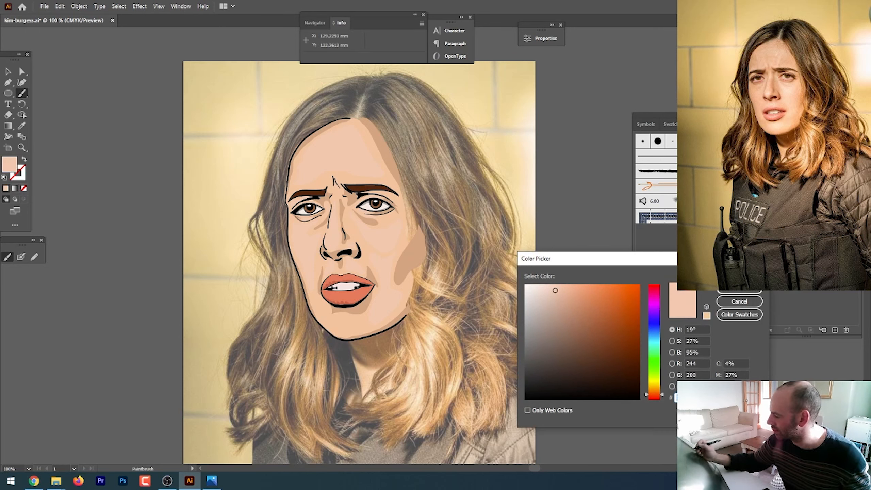
pyautogui.click(741, 301)
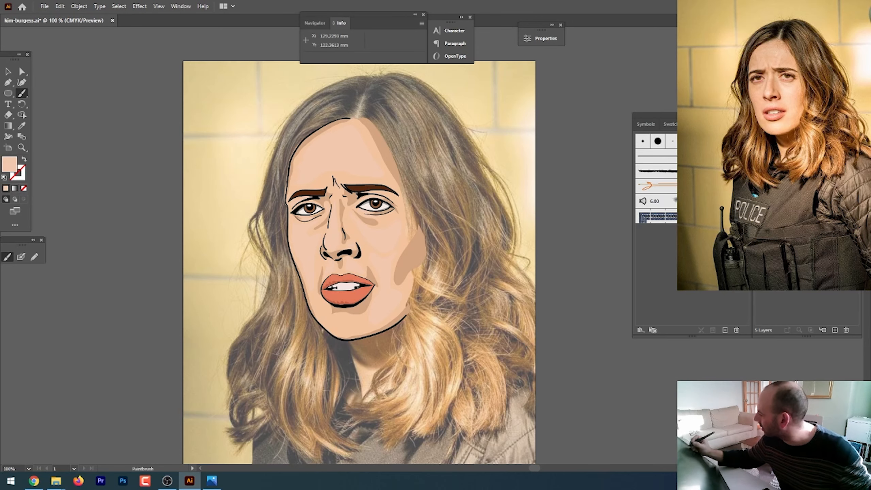
pyautogui.click(795, 155)
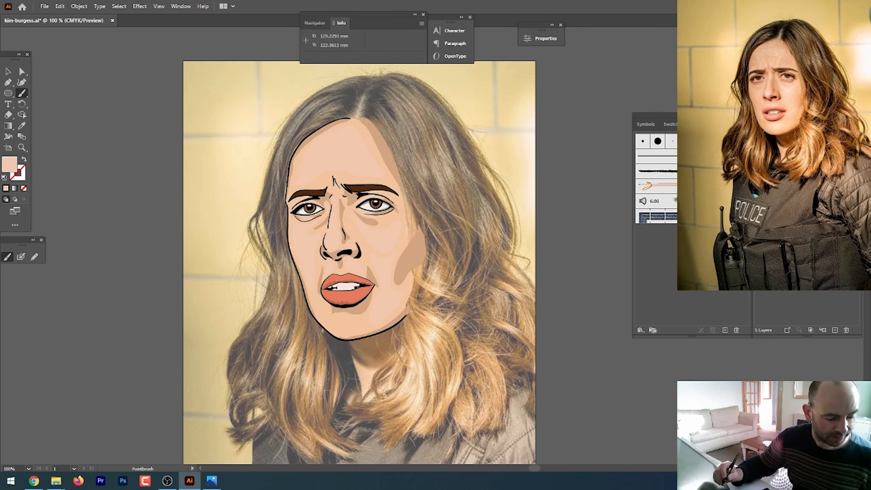
pyautogui.press('d')
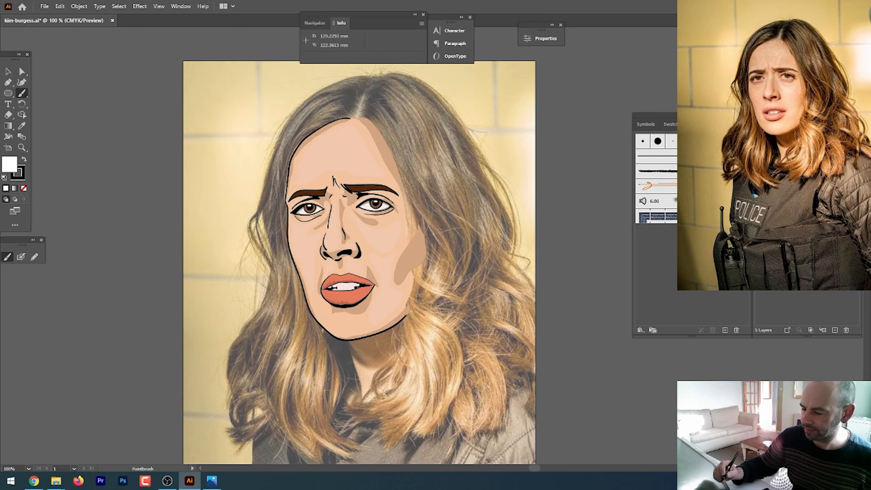
pyautogui.click(24, 188)
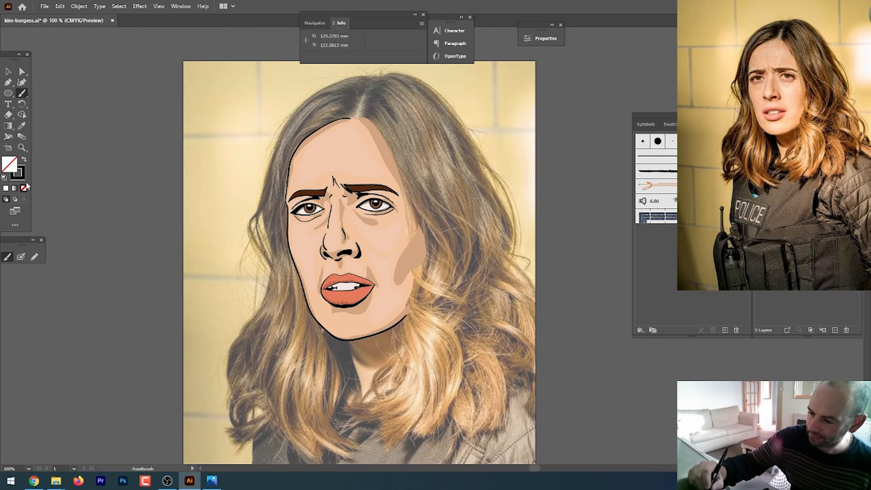
# - Try a short, nearly vertical black brush stroke on the background beside the woman's hair and undo it
pyautogui.moveTo(212, 226); pyautogui.dragTo(207, 275)
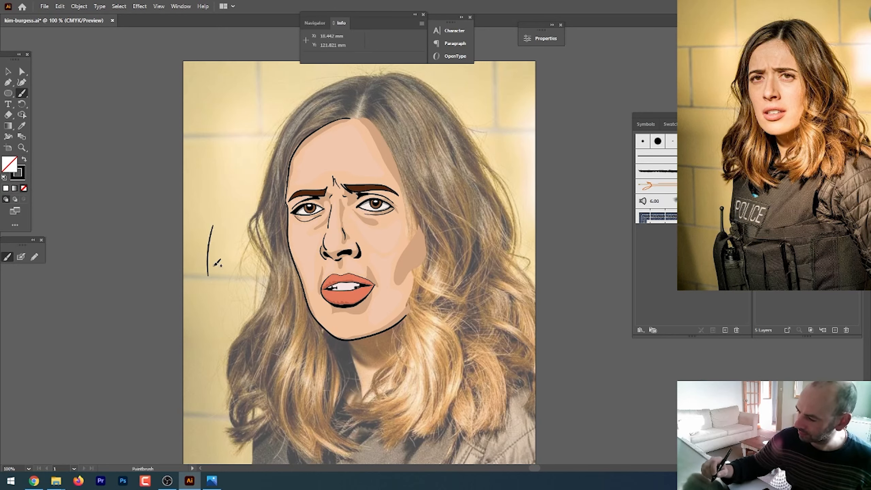
pyautogui.hotkey('ctrl', 'z')
pyautogui.hotkey('ctrl', '+')
pyautogui.hotkey('ctrl', '+')
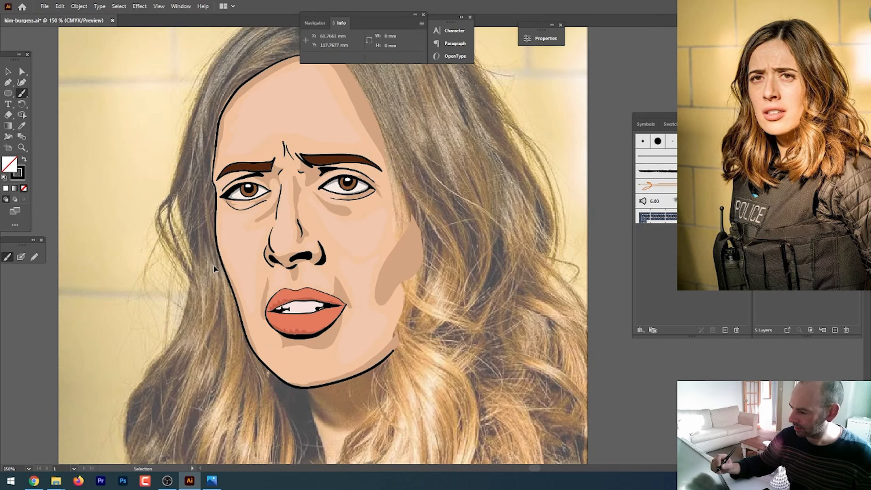
# - Trace the hair parting and the outer contour of the portrait's left-side hair with black Paintbrush strokes, from the crown down past the shoulder
pyautogui.moveTo(235, 206); pyautogui.dragTo(306, 387)
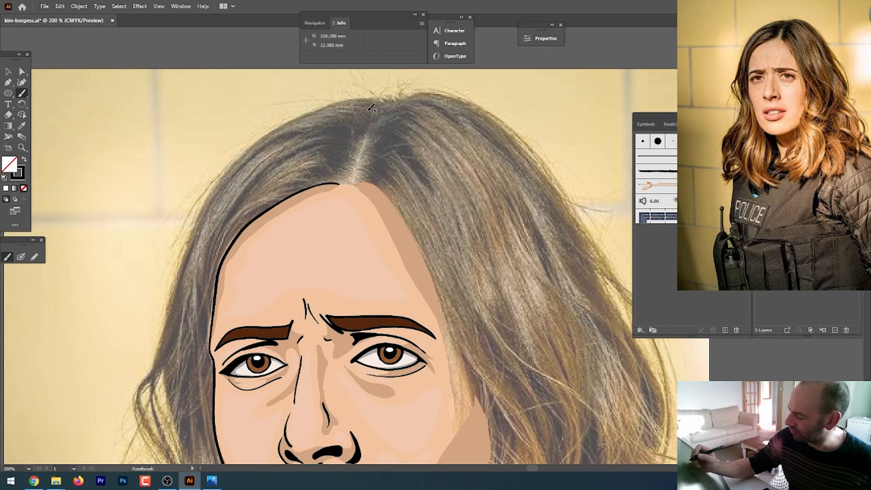
pyautogui.moveTo(461, 278); pyautogui.dragTo(453, 124)
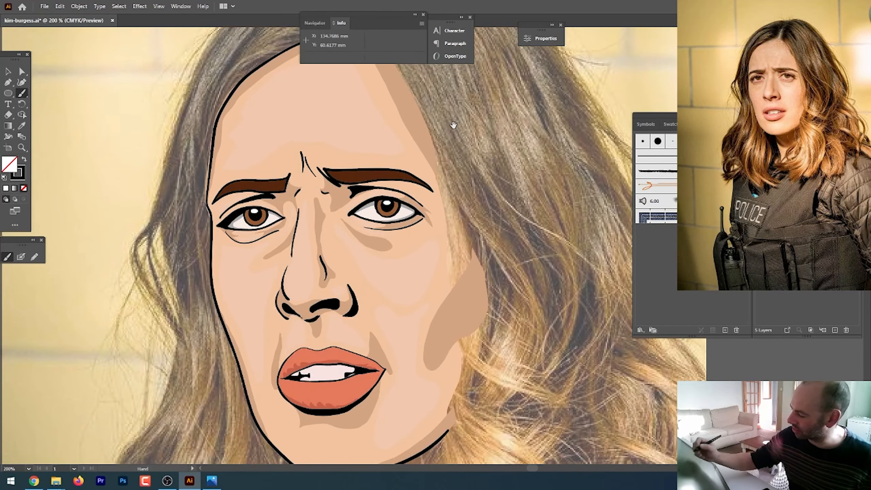
pyautogui.moveTo(508, 333); pyautogui.dragTo(533, 357)
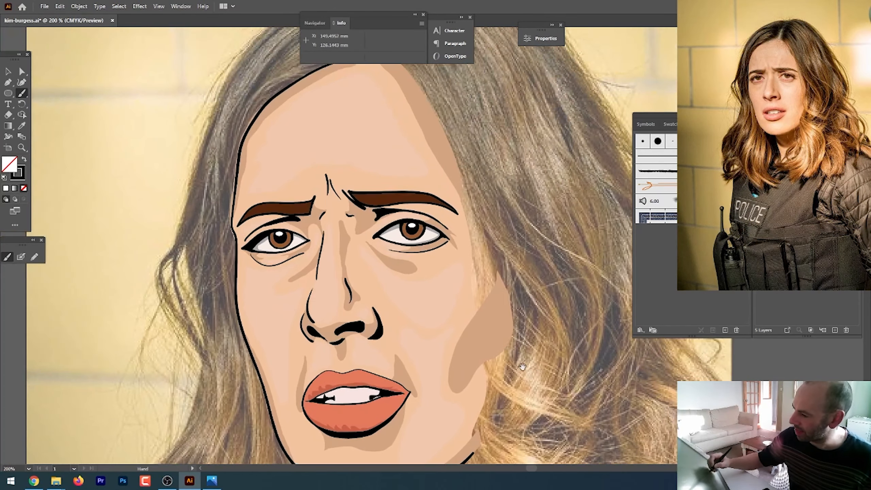
pyautogui.moveTo(332, 116); pyautogui.dragTo(296, 317)
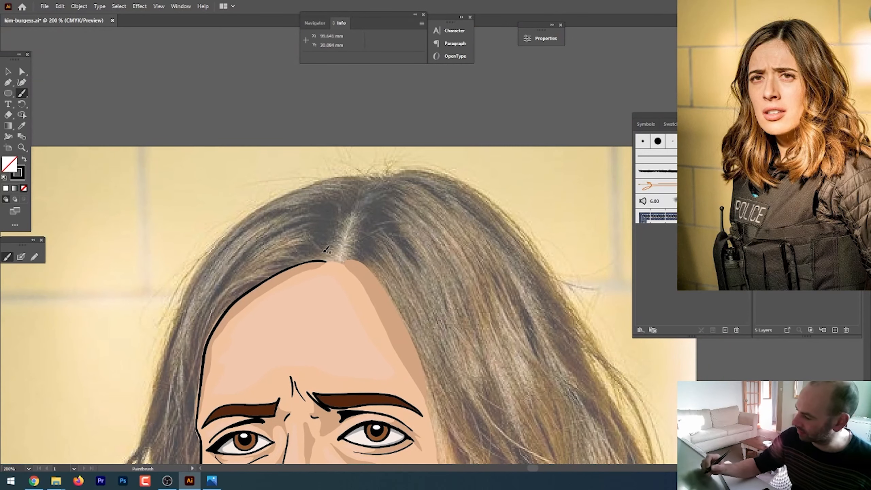
pyautogui.moveTo(326, 262)
pyautogui.mouseDown()
pyautogui.moveTo(374, 183)
pyautogui.moveTo(399, 168)
pyautogui.moveTo(314, 183)
pyautogui.moveTo(225, 237)
pyautogui.moveTo(198, 266)
pyautogui.moveTo(144, 406)
pyautogui.mouseUp()
pyautogui.press('space')
pyautogui.moveTo(183, 376); pyautogui.dragTo(224, 125)
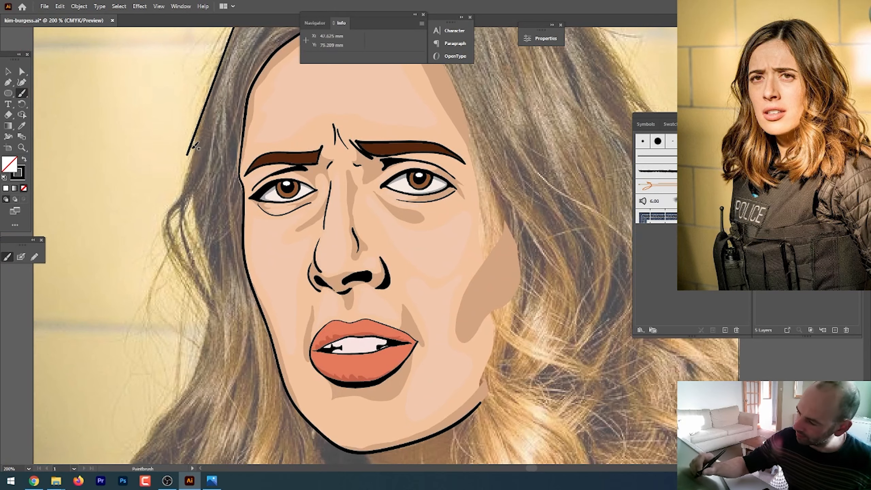
pyautogui.moveTo(187, 164)
pyautogui.mouseDown()
pyautogui.moveTo(164, 227)
pyautogui.moveTo(203, 316)
pyautogui.moveTo(201, 335)
pyautogui.moveTo(215, 195)
pyautogui.moveTo(118, 323)
pyautogui.moveTo(106, 385)
pyautogui.mouseUp()
pyautogui.moveTo(175, 360); pyautogui.dragTo(180, 236)
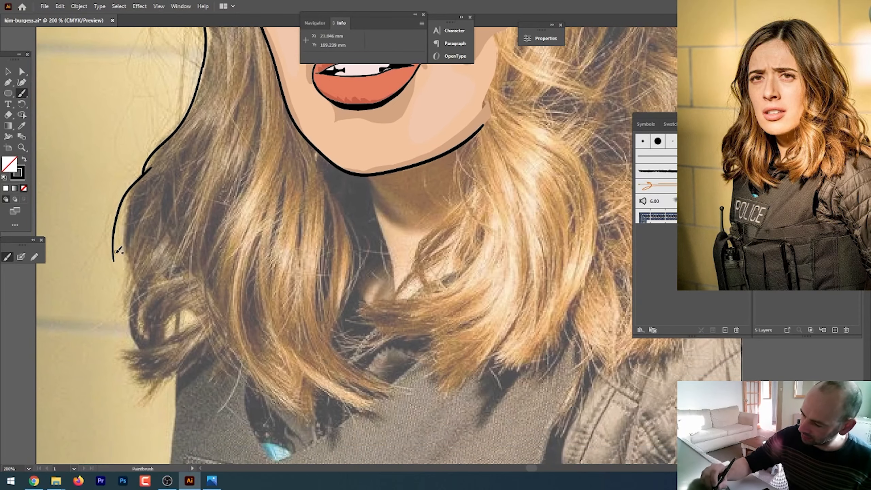
pyautogui.moveTo(114, 255)
pyautogui.mouseDown()
pyautogui.moveTo(129, 333)
pyautogui.moveTo(164, 350)
pyautogui.moveTo(118, 353)
pyautogui.moveTo(141, 360)
pyautogui.moveTo(124, 391)
pyautogui.moveTo(136, 404)
pyautogui.mouseUp()
# - Draw jagged, pointed hair tips along the lower edge of the left-side hair, redoing the stroke over the vest
pyautogui.moveTo(161, 377)
pyautogui.mouseDown()
pyautogui.moveTo(147, 410)
pyautogui.moveTo(210, 342)
pyautogui.moveTo(224, 366)
pyautogui.mouseUp()
pyautogui.moveTo(219, 340)
pyautogui.mouseDown()
pyautogui.moveTo(246, 374)
pyautogui.moveTo(236, 340)
pyautogui.moveTo(280, 405)
pyautogui.mouseUp()
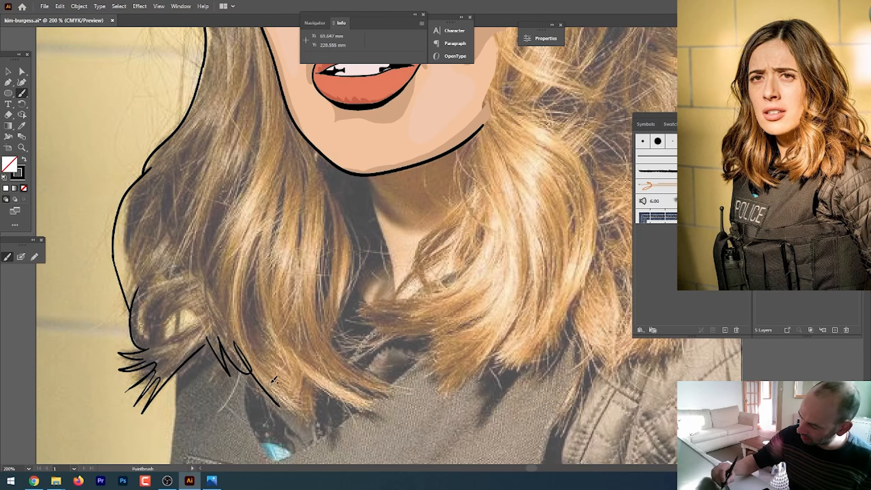
pyautogui.hotkey('ctrl', 'z')
pyautogui.moveTo(221, 339)
pyautogui.mouseDown()
pyautogui.moveTo(246, 372)
pyautogui.moveTo(313, 424)
pyautogui.moveTo(308, 375)
pyautogui.mouseUp()
pyautogui.moveTo(301, 361)
pyautogui.mouseDown()
pyautogui.moveTo(324, 385)
pyautogui.moveTo(370, 410)
pyautogui.mouseUp()
# - Outline the inner edge of the left-side hair from its tips up to the jaw and trace the side of the neck
pyautogui.moveTo(331, 388)
pyautogui.mouseDown()
pyautogui.moveTo(331, 366)
pyautogui.moveTo(378, 375)
pyautogui.moveTo(323, 314)
pyautogui.moveTo(331, 237)
pyautogui.moveTo(323, 314)
pyautogui.mouseUp()
pyautogui.moveTo(333, 278)
pyautogui.mouseDown()
pyautogui.moveTo(324, 328)
pyautogui.moveTo(345, 286)
pyautogui.mouseUp()
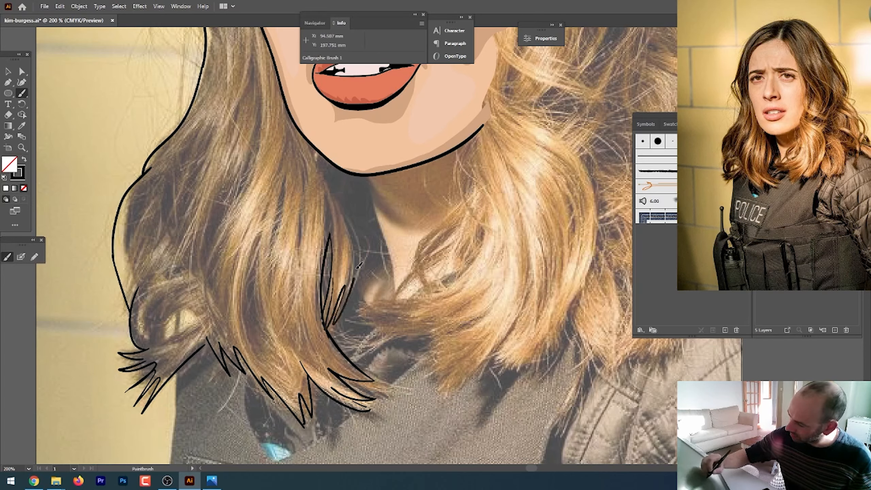
pyautogui.moveTo(326, 329); pyautogui.dragTo(353, 284)
pyautogui.moveTo(353, 281)
pyautogui.mouseDown()
pyautogui.moveTo(354, 229)
pyautogui.moveTo(310, 145)
pyautogui.mouseUp()
pyautogui.moveTo(365, 175); pyautogui.dragTo(391, 314)
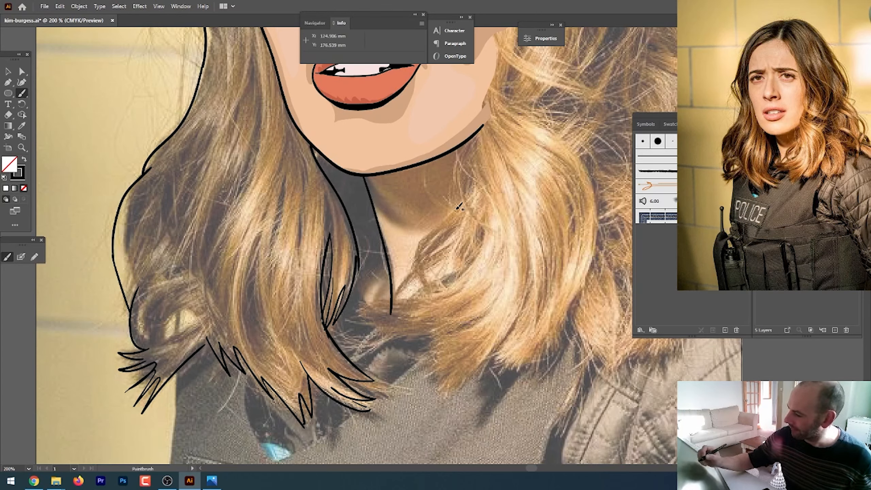
# - Draw long flowing strand lines inside the lock of left-side hair that hangs below the jaw
pyautogui.moveTo(258, 55)
pyautogui.mouseDown()
pyautogui.moveTo(261, 100)
pyautogui.moveTo(250, 180)
pyautogui.moveTo(220, 294)
pyautogui.mouseUp()
pyautogui.moveTo(271, 189); pyautogui.dragTo(275, 377)
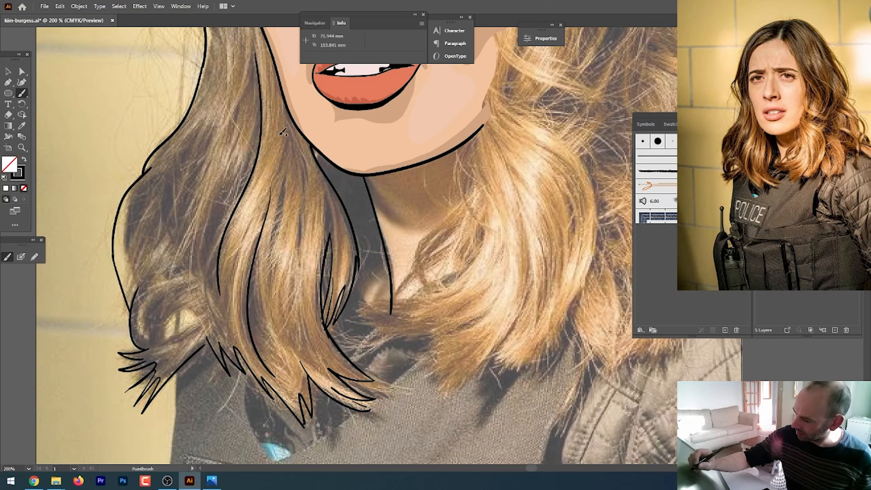
pyautogui.moveTo(285, 150); pyautogui.dragTo(270, 264)
pyautogui.moveTo(299, 160); pyautogui.dragTo(301, 321)
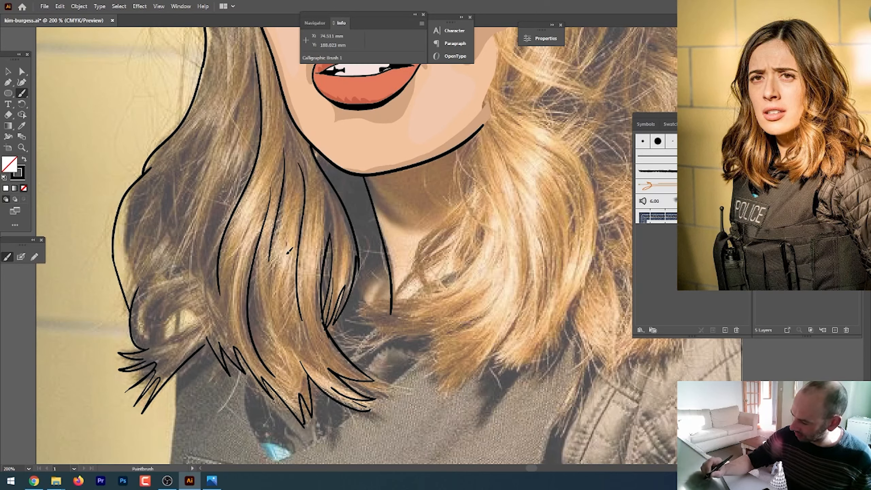
pyautogui.moveTo(289, 251)
pyautogui.mouseDown()
pyautogui.moveTo(291, 340)
pyautogui.moveTo(311, 371)
pyautogui.mouseUp()
pyautogui.moveTo(259, 271); pyautogui.dragTo(285, 376)
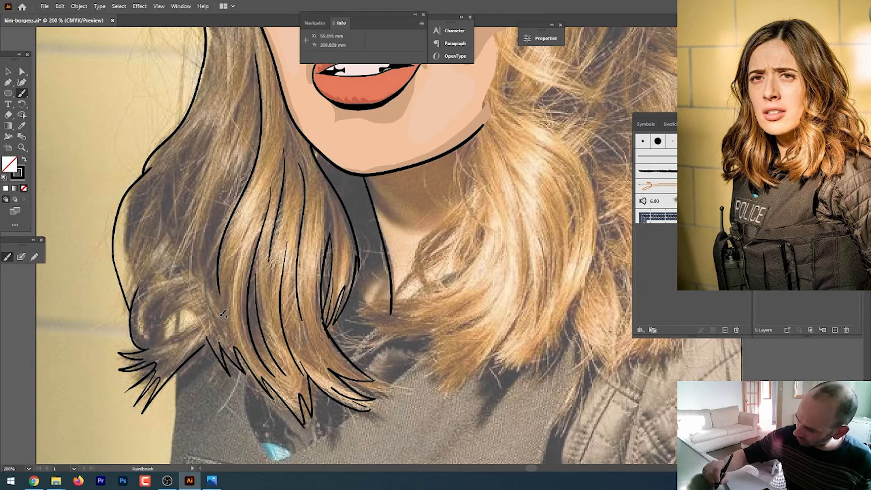
# - Add strand lines to the outer part of the lower left-side hair, including curved strokes for the curl above the tips
pyautogui.moveTo(204, 299); pyautogui.dragTo(240, 155)
pyautogui.moveTo(235, 103); pyautogui.dragTo(202, 170)
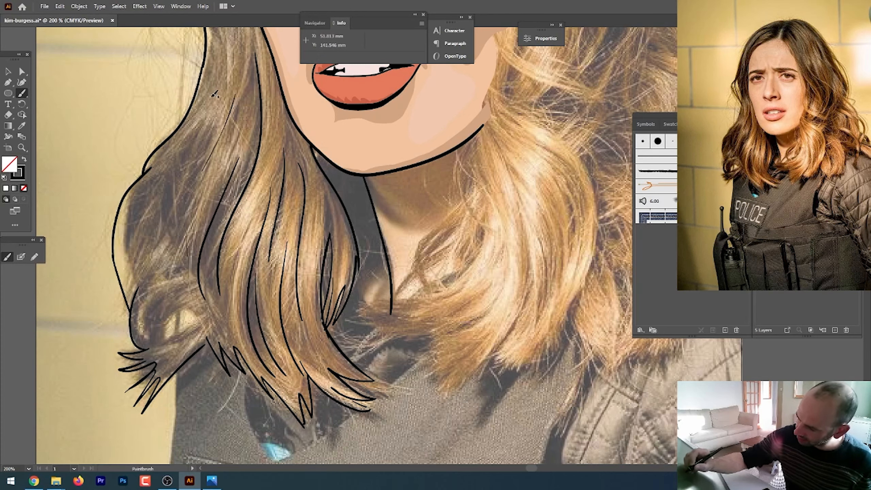
pyautogui.moveTo(210, 115); pyautogui.dragTo(153, 246)
pyautogui.moveTo(180, 148)
pyautogui.mouseDown()
pyautogui.moveTo(144, 195)
pyautogui.moveTo(134, 277)
pyautogui.moveTo(180, 134)
pyautogui.moveTo(144, 273)
pyautogui.moveTo(141, 335)
pyautogui.mouseUp()
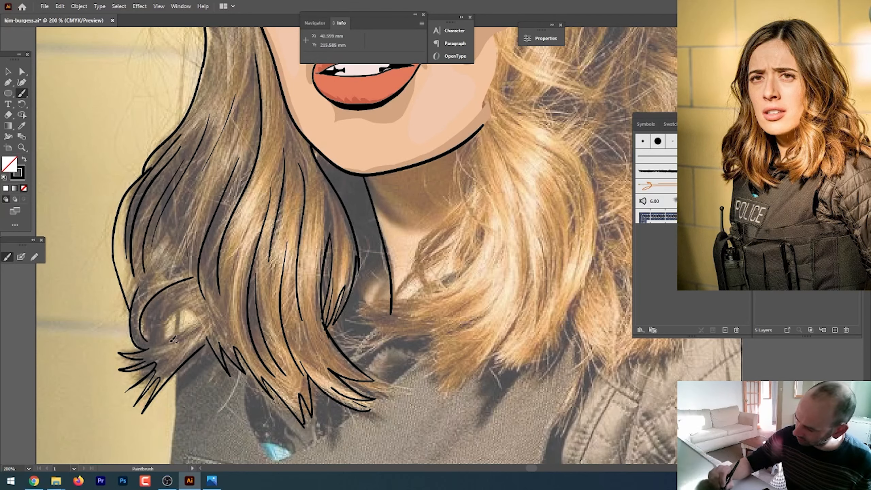
pyautogui.moveTo(196, 291); pyautogui.dragTo(161, 338)
pyautogui.moveTo(198, 317); pyautogui.dragTo(134, 349)
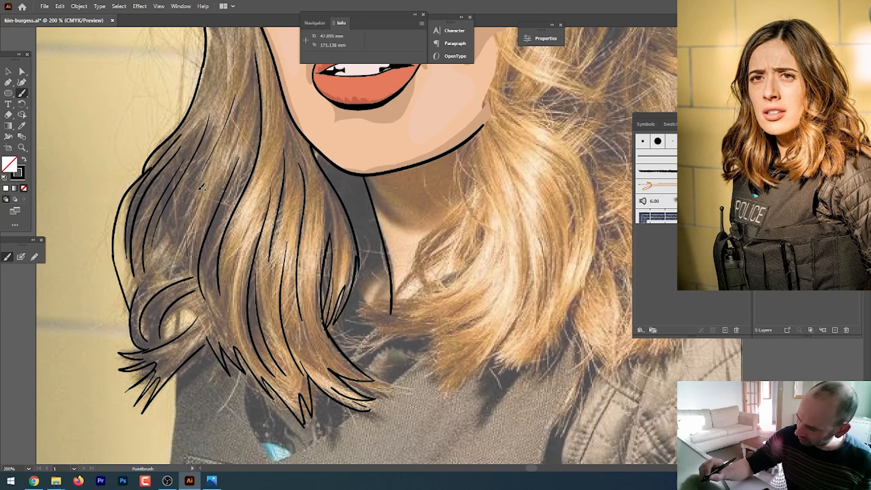
pyautogui.moveTo(183, 217)
pyautogui.mouseDown()
pyautogui.moveTo(176, 280)
pyautogui.moveTo(138, 308)
pyautogui.mouseUp()
pyautogui.moveTo(155, 278); pyautogui.dragTo(191, 196)
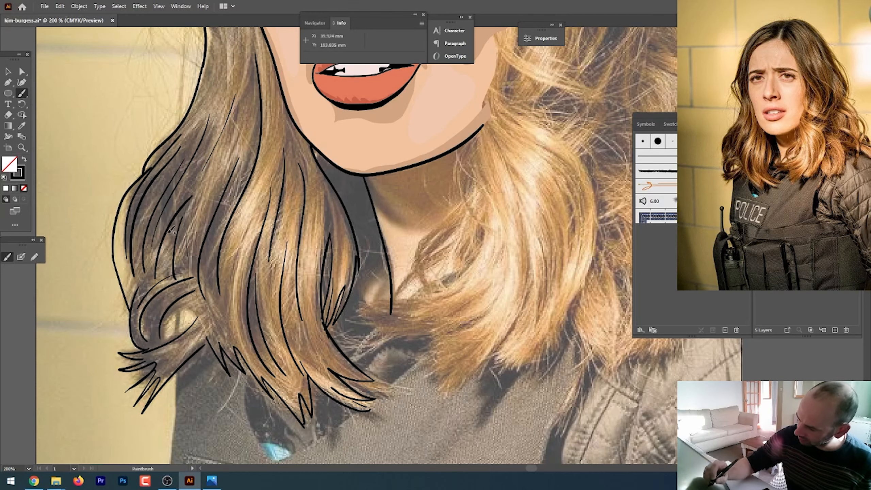
pyautogui.moveTo(158, 237); pyautogui.dragTo(129, 287)
# - Fill in the lock beside the chin with more strand lines, working from the tips up to the jawline
pyautogui.moveTo(244, 344)
pyautogui.mouseDown()
pyautogui.moveTo(234, 310)
pyautogui.moveTo(246, 240)
pyautogui.mouseUp()
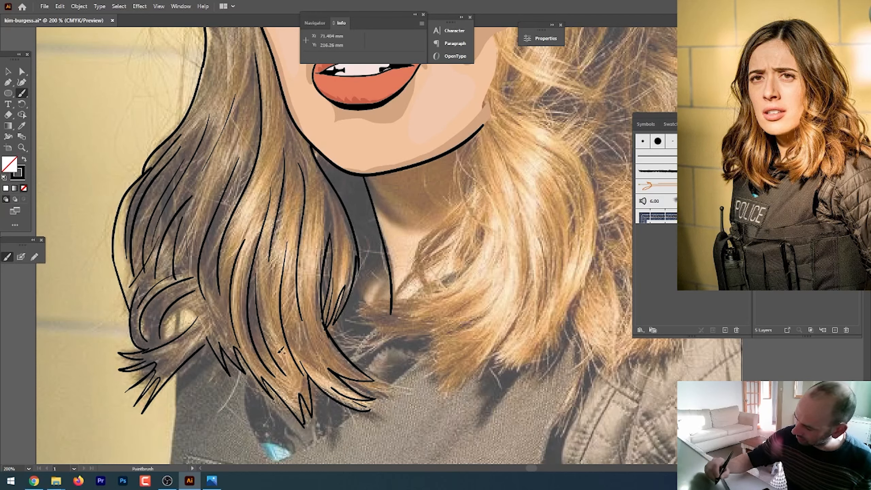
pyautogui.moveTo(274, 363)
pyautogui.mouseDown()
pyautogui.moveTo(257, 325)
pyautogui.moveTo(261, 279)
pyautogui.mouseUp()
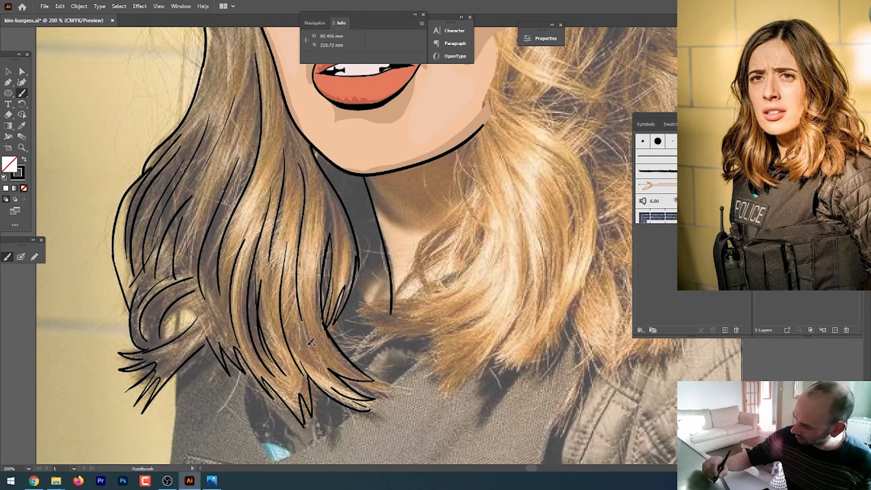
pyautogui.moveTo(311, 361)
pyautogui.mouseDown()
pyautogui.moveTo(290, 310)
pyautogui.moveTo(296, 214)
pyautogui.mouseUp()
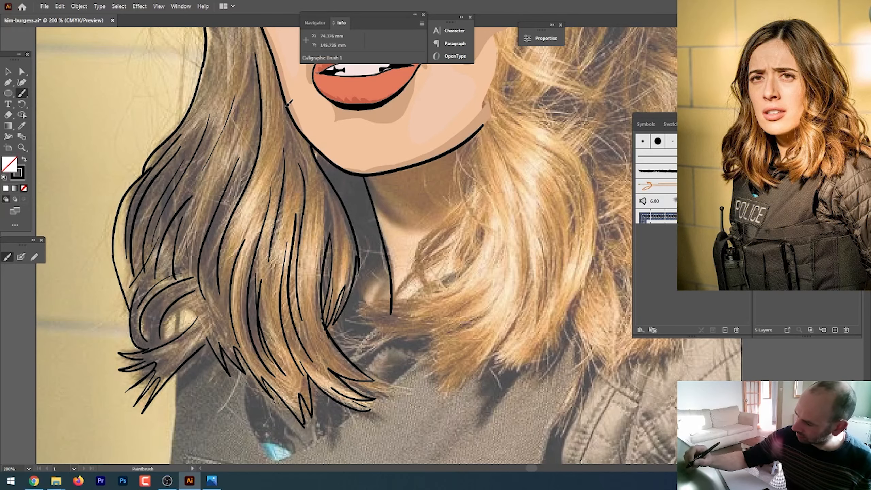
pyautogui.moveTo(290, 103); pyautogui.dragTo(288, 223)
pyautogui.moveTo(299, 125); pyautogui.dragTo(321, 230)
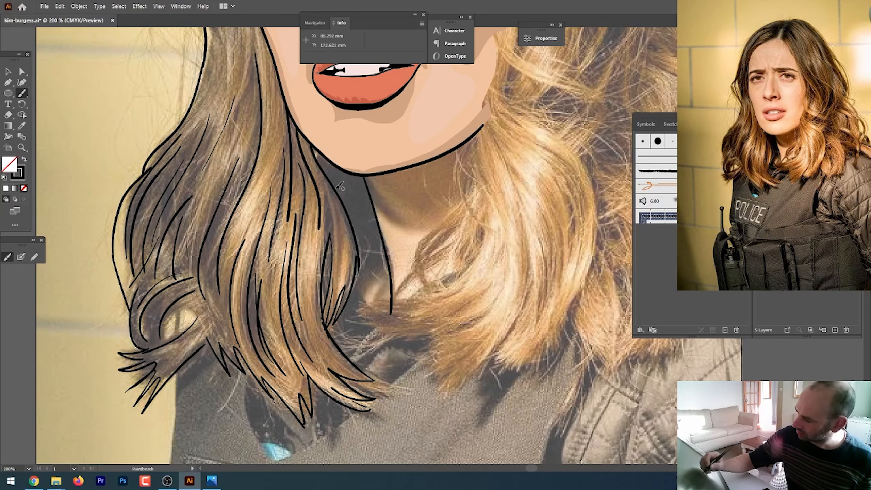
# - Draw strand lines through the left-side hair beside the cheek and eye, within the traced contour
pyautogui.scroll(10, 340, 186)
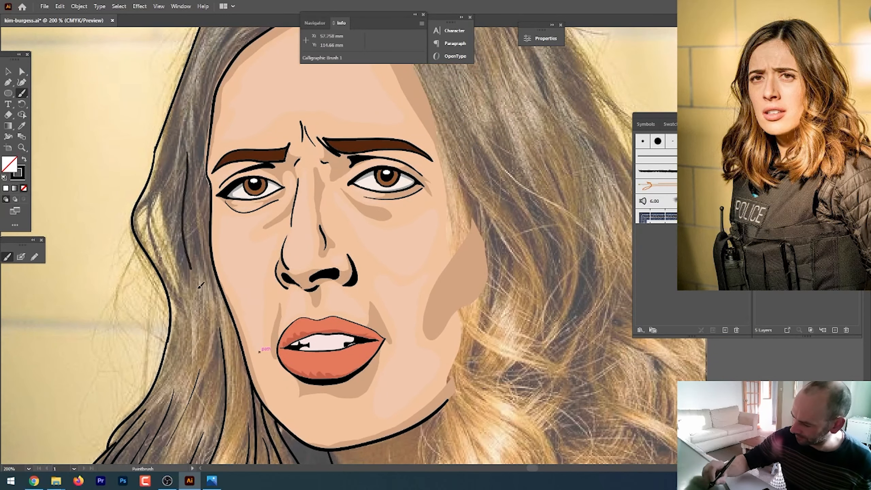
pyautogui.moveTo(199, 288)
pyautogui.mouseDown()
pyautogui.moveTo(210, 373)
pyautogui.moveTo(197, 253)
pyautogui.mouseUp()
pyautogui.moveTo(186, 349)
pyautogui.mouseDown()
pyautogui.moveTo(146, 246)
pyautogui.moveTo(166, 153)
pyautogui.moveTo(194, 341)
pyautogui.mouseUp()
pyautogui.moveTo(175, 298)
pyautogui.mouseDown()
pyautogui.moveTo(153, 406)
pyautogui.moveTo(167, 437)
pyautogui.mouseUp()
pyautogui.moveTo(195, 212)
pyautogui.mouseDown()
pyautogui.moveTo(171, 393)
pyautogui.moveTo(174, 299)
pyautogui.moveTo(194, 244)
pyautogui.mouseUp()
# - Draw long curved strand lines from the left temple up toward the crown, following the hair's direction
pyautogui.moveTo(160, 331)
pyautogui.mouseDown()
pyautogui.moveTo(229, 171)
pyautogui.moveTo(212, 222)
pyautogui.moveTo(256, 187)
pyautogui.mouseUp()
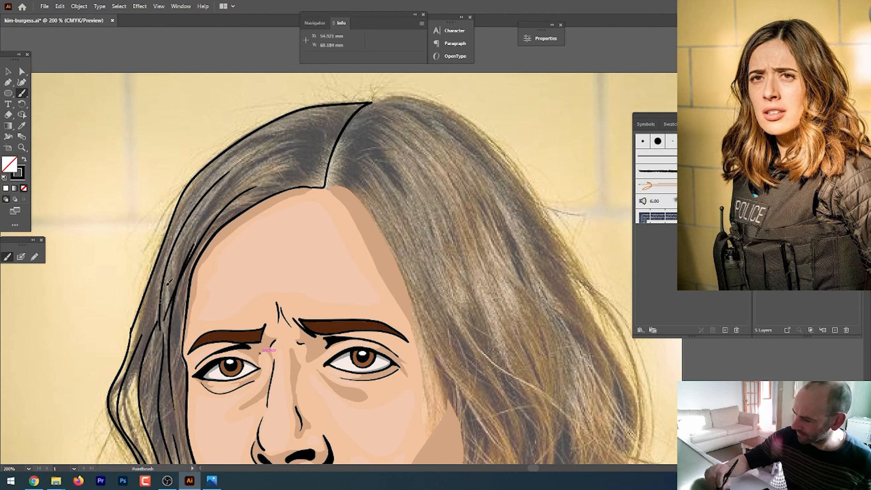
pyautogui.moveTo(169, 283); pyautogui.dragTo(270, 155)
pyautogui.moveTo(188, 245); pyautogui.dragTo(273, 135)
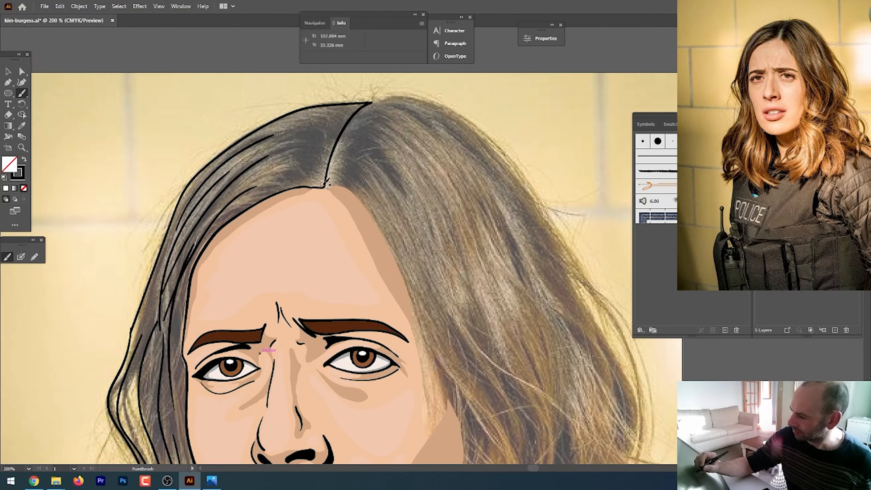
pyautogui.moveTo(327, 184); pyautogui.dragTo(273, 169)
pyautogui.moveTo(329, 170)
pyautogui.mouseDown()
pyautogui.moveTo(283, 151)
pyautogui.moveTo(320, 129)
pyautogui.moveTo(295, 130)
pyautogui.moveTo(315, 116)
pyautogui.mouseUp()
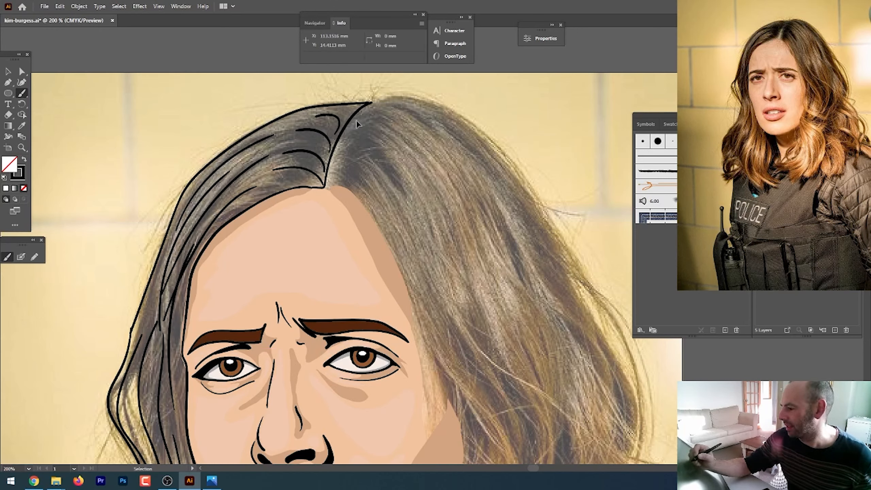
pyautogui.hotkey('ctrl', 'z')
pyautogui.hotkey('ctrl', 'z')
pyautogui.hotkey('ctrl', 'z')
pyautogui.hotkey('ctrl', 'z')
pyautogui.hotkey('ctrl', 'z')
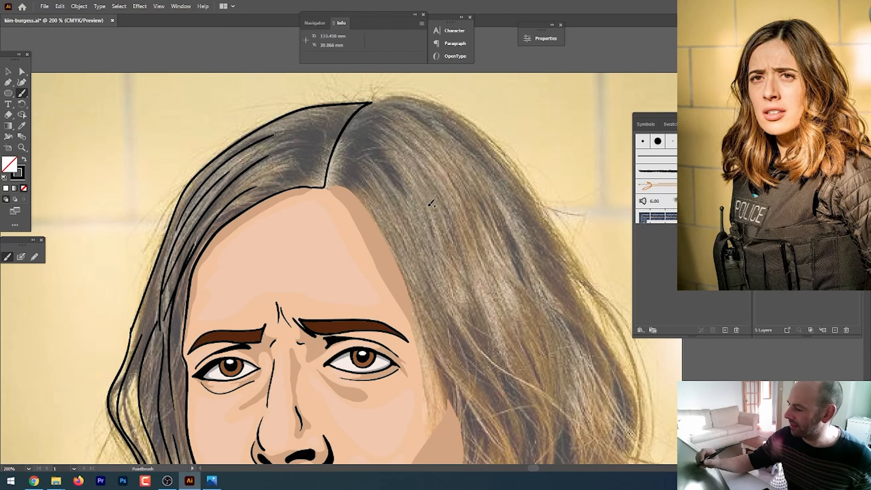
# - Trace the outer contour of the right-side hair from the parting downward, plus its inner hairline along the forehead and cheek
pyautogui.moveTo(400, 192)
pyautogui.mouseDown()
pyautogui.moveTo(248, 187)
pyautogui.moveTo(172, 221)
pyautogui.mouseUp()
pyautogui.moveTo(146, 134)
pyautogui.mouseDown()
pyautogui.moveTo(182, 121)
pyautogui.moveTo(237, 140)
pyautogui.moveTo(305, 209)
pyautogui.moveTo(372, 327)
pyautogui.moveTo(406, 453)
pyautogui.mouseUp()
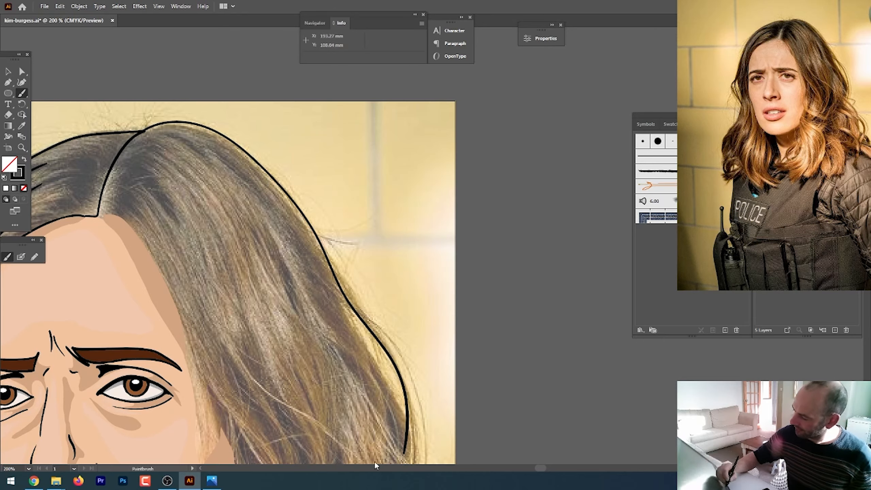
pyautogui.moveTo(205, 231); pyautogui.dragTo(229, 114)
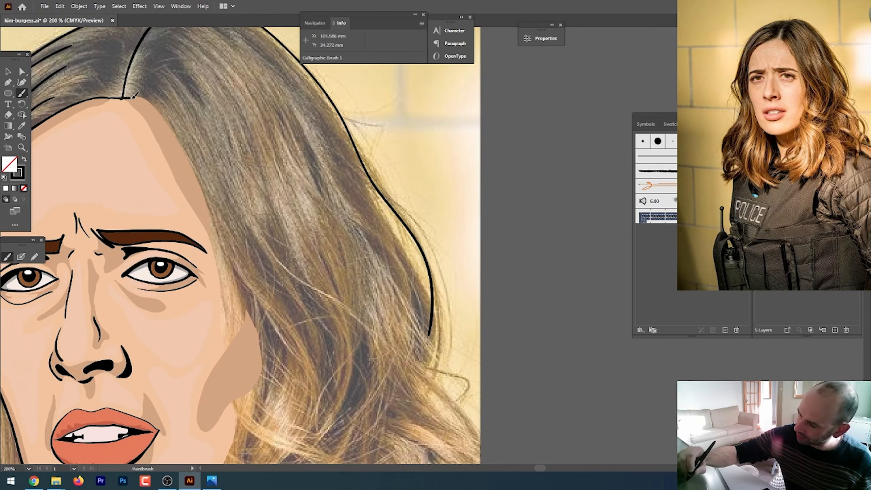
pyautogui.moveTo(135, 96)
pyautogui.mouseDown()
pyautogui.moveTo(169, 119)
pyautogui.moveTo(203, 183)
pyautogui.moveTo(225, 255)
pyautogui.moveTo(292, 362)
pyautogui.moveTo(296, 445)
pyautogui.mouseUp()
# - Draw curved strand lines for the locks falling over and beside the right cheek
pyautogui.moveTo(267, 281)
pyautogui.mouseDown()
pyautogui.moveTo(242, 153)
pyautogui.moveTo(234, 317)
pyautogui.moveTo(313, 348)
pyautogui.mouseUp()
pyautogui.moveTo(215, 178)
pyautogui.mouseDown()
pyautogui.moveTo(224, 257)
pyautogui.moveTo(314, 343)
pyautogui.mouseUp()
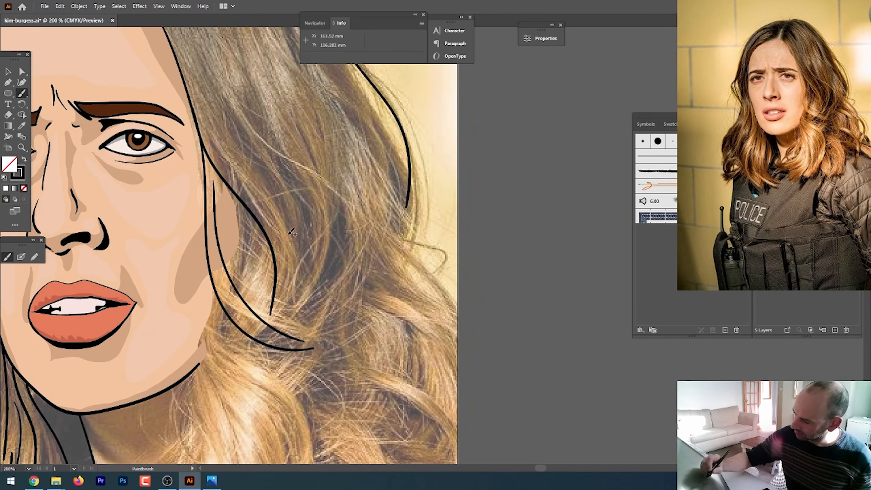
pyautogui.moveTo(232, 151)
pyautogui.mouseDown()
pyautogui.moveTo(279, 213)
pyautogui.moveTo(275, 348)
pyautogui.mouseUp()
pyautogui.moveTo(261, 135)
pyautogui.mouseDown()
pyautogui.moveTo(310, 309)
pyautogui.moveTo(307, 331)
pyautogui.mouseUp()
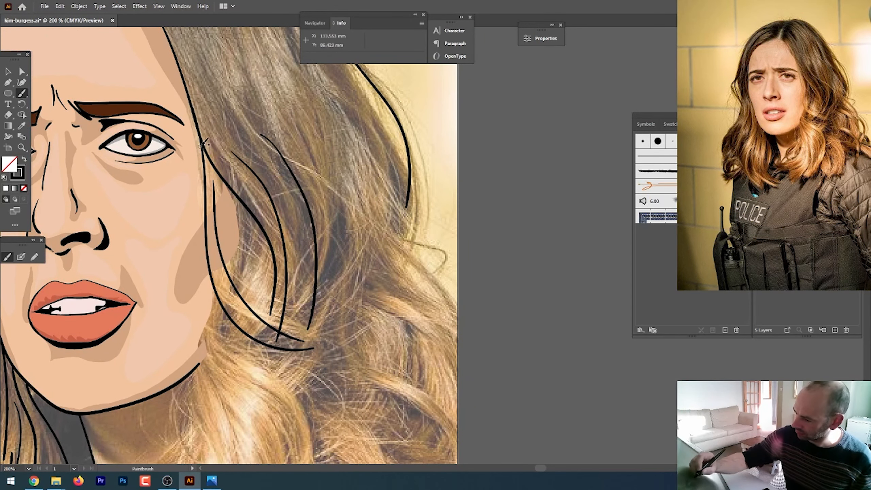
pyautogui.moveTo(204, 144)
pyautogui.mouseDown()
pyautogui.moveTo(223, 176)
pyautogui.moveTo(241, 270)
pyautogui.moveTo(228, 312)
pyautogui.mouseUp()
pyautogui.moveTo(239, 174)
pyautogui.mouseDown()
pyautogui.moveTo(237, 216)
pyautogui.moveTo(269, 391)
pyautogui.mouseUp()
pyautogui.moveTo(225, 267); pyautogui.dragTo(281, 437)
# - Draw long wavy strand lines for the right-side lock hanging from the jaw to the shoulder
pyautogui.moveTo(291, 331); pyautogui.dragTo(276, 177)
pyautogui.moveTo(209, 175)
pyautogui.mouseDown()
pyautogui.moveTo(185, 259)
pyautogui.moveTo(216, 393)
pyautogui.mouseUp()
pyautogui.moveTo(201, 255)
pyautogui.mouseDown()
pyautogui.moveTo(237, 343)
pyautogui.moveTo(223, 415)
pyautogui.mouseUp()
pyautogui.moveTo(235, 206); pyautogui.dragTo(279, 384)
pyautogui.moveTo(262, 248); pyautogui.dragTo(268, 401)
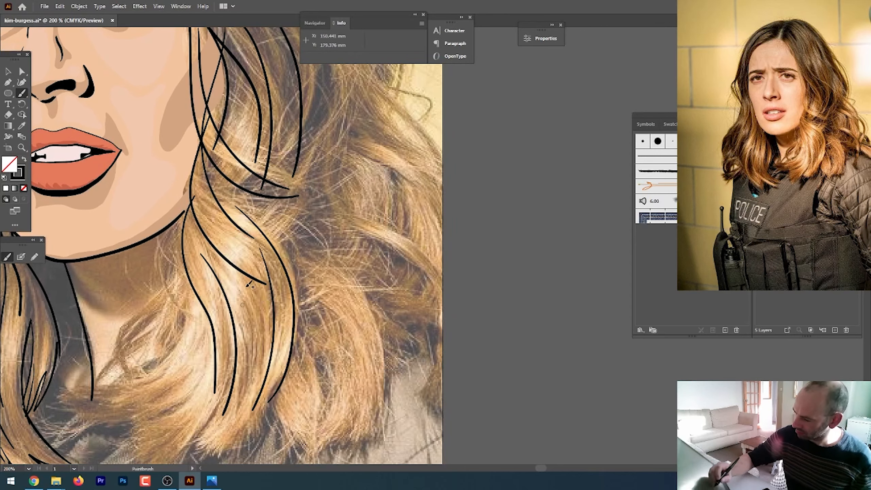
pyautogui.moveTo(254, 314); pyautogui.dragTo(252, 410)
# - Draw looser curling strands sweeping from the right-side lock across the neck
pyautogui.moveTo(181, 222)
pyautogui.mouseDown()
pyautogui.moveTo(166, 267)
pyautogui.moveTo(199, 328)
pyautogui.mouseUp()
pyautogui.moveTo(175, 241); pyautogui.dragTo(183, 318)
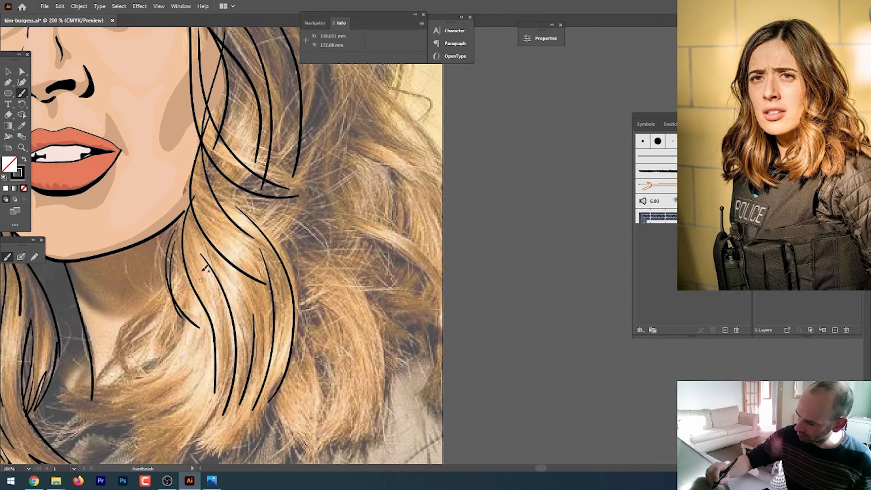
pyautogui.moveTo(197, 260)
pyautogui.mouseDown()
pyautogui.moveTo(133, 331)
pyautogui.moveTo(133, 386)
pyautogui.moveTo(137, 379)
pyautogui.mouseUp()
pyautogui.moveTo(194, 287); pyautogui.dragTo(118, 400)
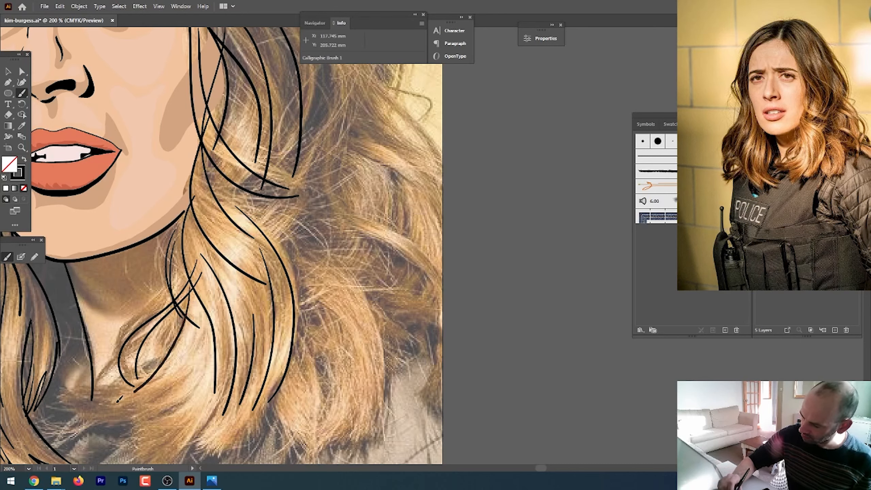
pyautogui.moveTo(210, 337); pyautogui.dragTo(81, 397)
pyautogui.moveTo(209, 365)
pyautogui.mouseDown()
pyautogui.moveTo(186, 402)
pyautogui.moveTo(90, 416)
pyautogui.mouseUp()
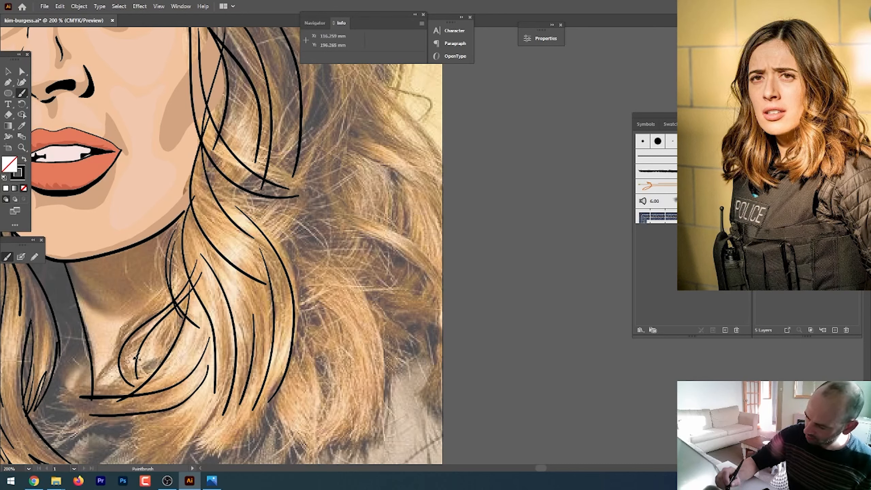
pyautogui.hotkey('ctrl', 'z')
pyautogui.hotkey('ctrl', 'z')
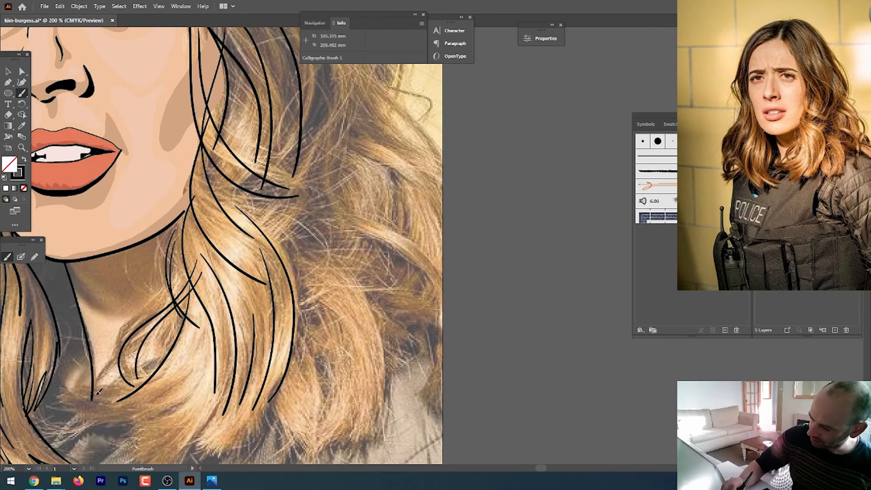
# - Draw tapering strand lines through the lower ends of the right-side lock where it rests on the shoulder
pyautogui.moveTo(208, 366)
pyautogui.mouseDown()
pyautogui.moveTo(114, 420)
pyautogui.moveTo(161, 416)
pyautogui.moveTo(210, 367)
pyautogui.mouseUp()
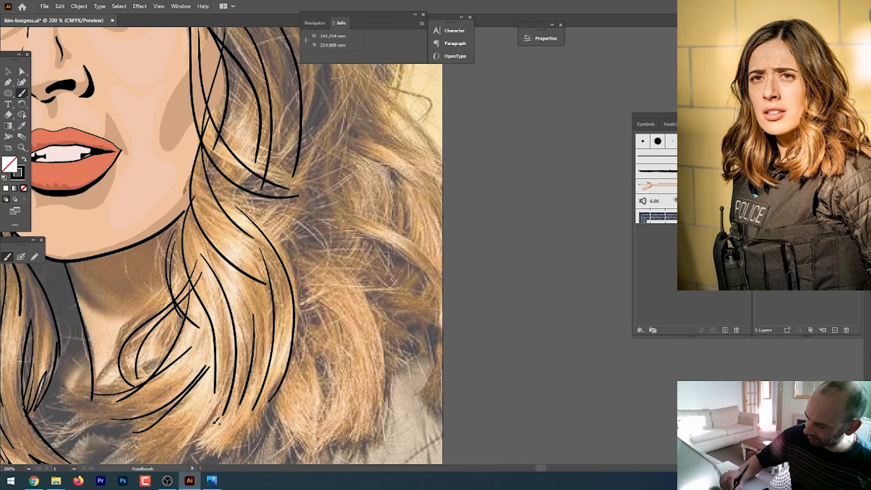
pyautogui.moveTo(216, 420); pyautogui.dragTo(266, 255)
pyautogui.moveTo(186, 299); pyautogui.dragTo(252, 240)
pyautogui.moveTo(189, 329)
pyautogui.mouseDown()
pyautogui.moveTo(272, 240)
pyautogui.moveTo(288, 209)
pyautogui.moveTo(286, 216)
pyautogui.mouseUp()
pyautogui.moveTo(240, 317)
pyautogui.mouseDown()
pyautogui.moveTo(305, 192)
pyautogui.moveTo(299, 244)
pyautogui.mouseUp()
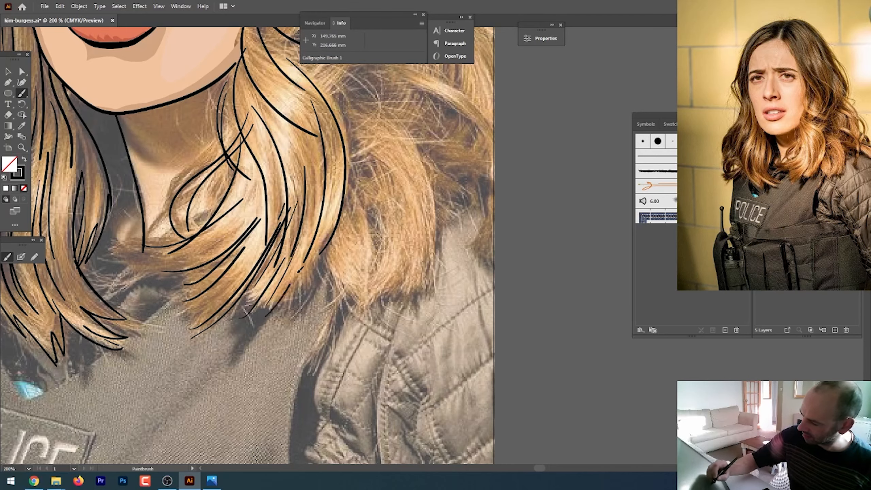
pyautogui.moveTo(280, 302); pyautogui.dragTo(330, 188)
pyautogui.moveTo(308, 258); pyautogui.dragTo(345, 168)
pyautogui.moveTo(288, 309); pyautogui.dragTo(341, 201)
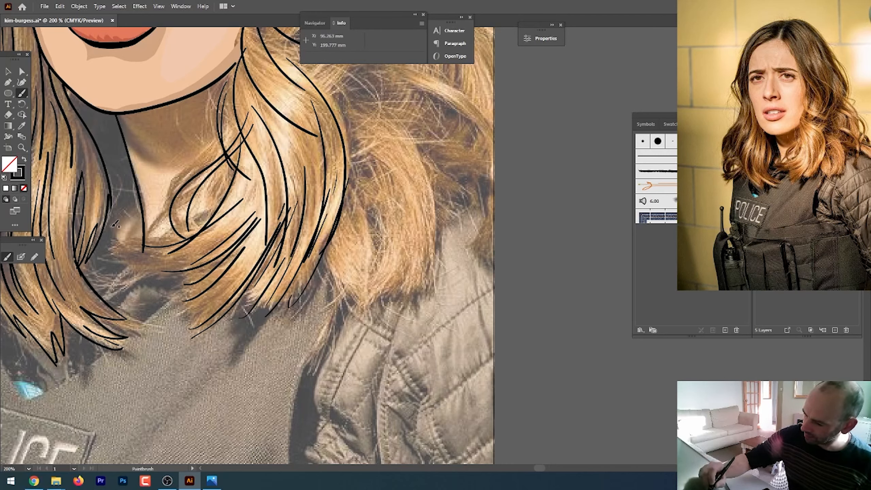
# - Add strand lines to the curl crossing the neck and the wisps hanging below the right jaw
pyautogui.moveTo(144, 248); pyautogui.dragTo(250, 219)
pyautogui.moveTo(207, 252); pyautogui.dragTo(288, 155)
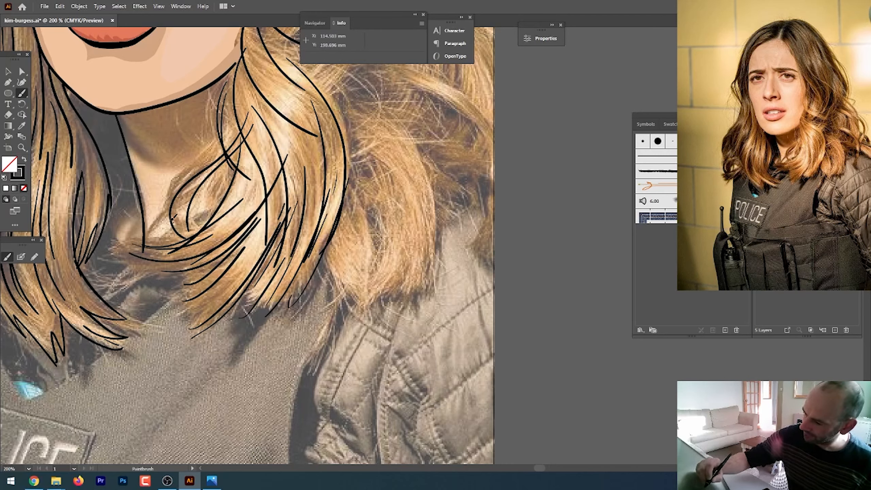
pyautogui.moveTo(173, 219); pyautogui.dragTo(232, 123)
pyautogui.moveTo(228, 81); pyautogui.dragTo(242, 159)
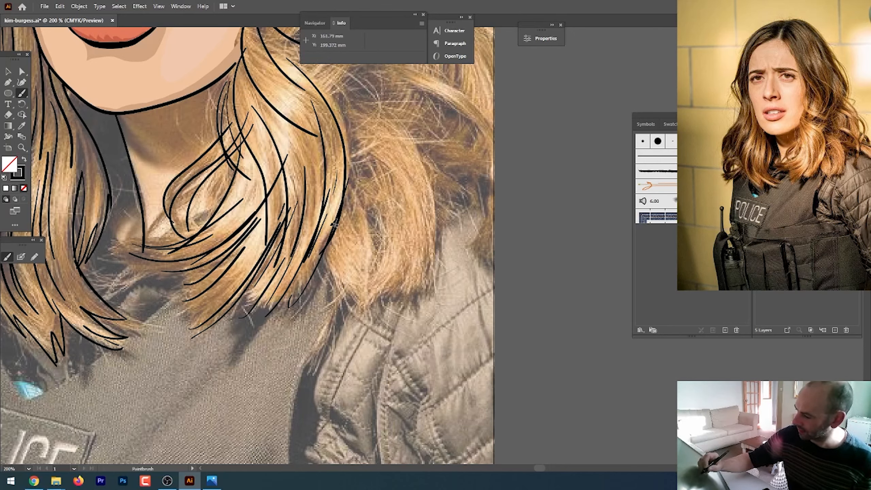
# - Trace the inner edge and pointed tip of the outer shoulder lock and fill its end with short strand lines
pyautogui.moveTo(329, 237); pyautogui.dragTo(366, 301)
pyautogui.moveTo(355, 198)
pyautogui.mouseDown()
pyautogui.moveTo(357, 302)
pyautogui.moveTo(398, 208)
pyautogui.moveTo(378, 256)
pyautogui.mouseUp()
pyautogui.moveTo(395, 227); pyautogui.dragTo(360, 294)
pyautogui.moveTo(405, 198); pyautogui.dragTo(374, 290)
pyautogui.moveTo(409, 215)
pyautogui.mouseDown()
pyautogui.moveTo(377, 292)
pyautogui.moveTo(383, 293)
pyautogui.mouseUp()
pyautogui.moveTo(416, 233); pyautogui.dragTo(385, 296)
pyautogui.moveTo(420, 217); pyautogui.dragTo(392, 298)
pyautogui.moveTo(413, 288); pyautogui.dragTo(402, 297)
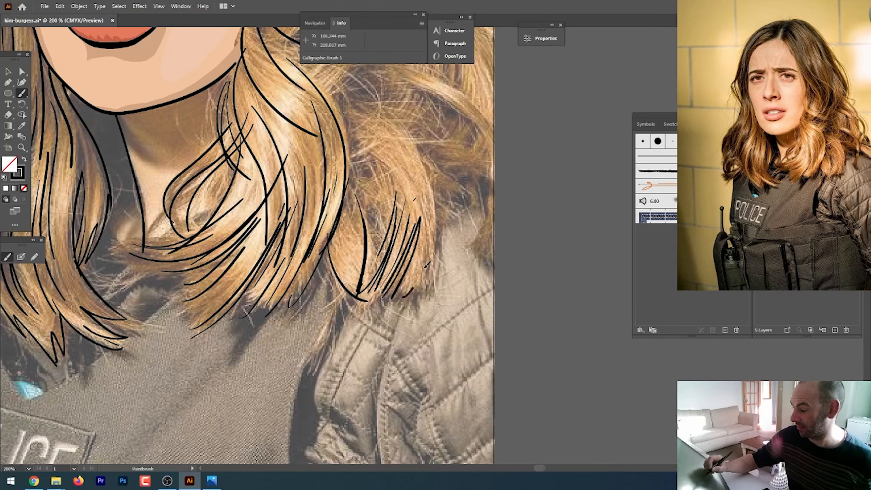
# - Draw the outer contour of the outer shoulder lock and long curved strands along its upper part
pyautogui.moveTo(425, 267)
pyautogui.mouseDown()
pyautogui.moveTo(393, 123)
pyautogui.moveTo(276, 300)
pyautogui.mouseUp()
pyautogui.moveTo(296, 384)
pyautogui.mouseDown()
pyautogui.moveTo(237, 267)
pyautogui.moveTo(271, 389)
pyautogui.mouseUp()
pyautogui.moveTo(227, 320); pyautogui.dragTo(255, 421)
pyautogui.moveTo(177, 241); pyautogui.dragTo(203, 326)
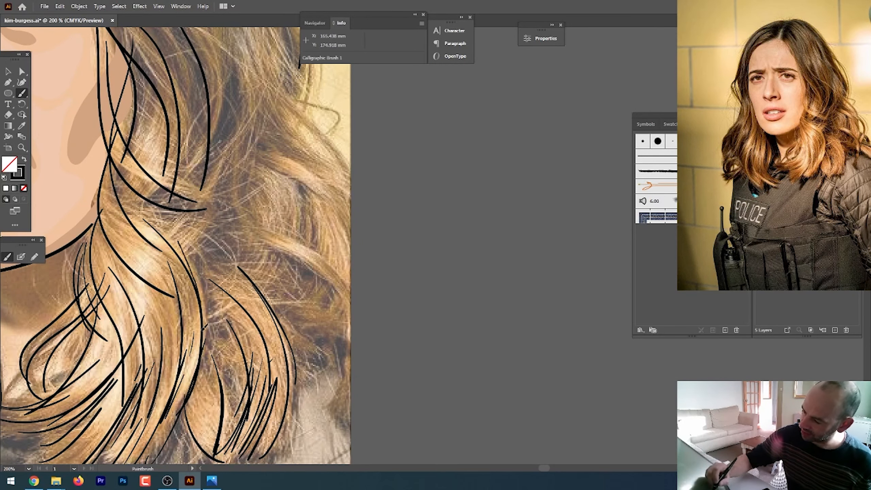
# - Trace the wavy outermost lock along the photo's right edge down to its loose ends
pyautogui.moveTo(241, 124); pyautogui.dragTo(202, 227)
pyautogui.moveTo(252, 159)
pyautogui.mouseDown()
pyautogui.moveTo(237, 210)
pyautogui.moveTo(336, 335)
pyautogui.mouseUp()
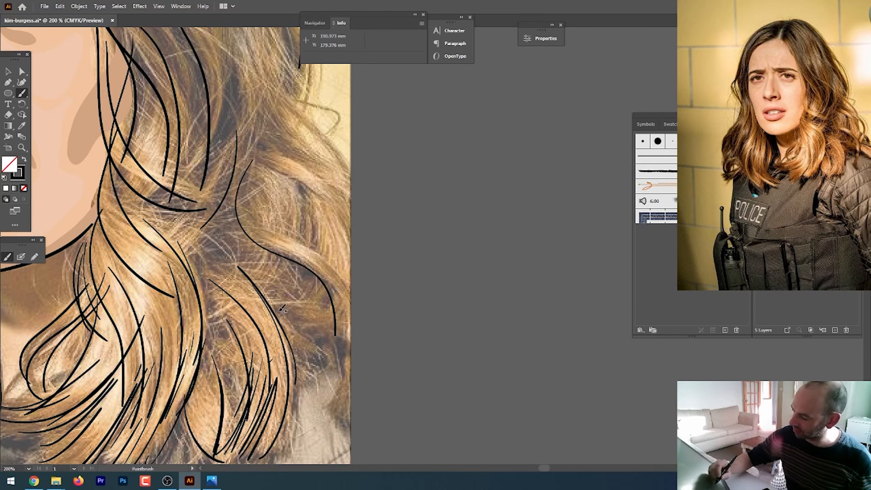
pyautogui.moveTo(230, 254)
pyautogui.mouseDown()
pyautogui.moveTo(307, 285)
pyautogui.moveTo(316, 359)
pyautogui.mouseUp()
pyautogui.moveTo(328, 300)
pyautogui.mouseDown()
pyautogui.moveTo(335, 329)
pyautogui.moveTo(317, 417)
pyautogui.mouseUp()
pyautogui.moveTo(355, 357); pyautogui.dragTo(338, 417)
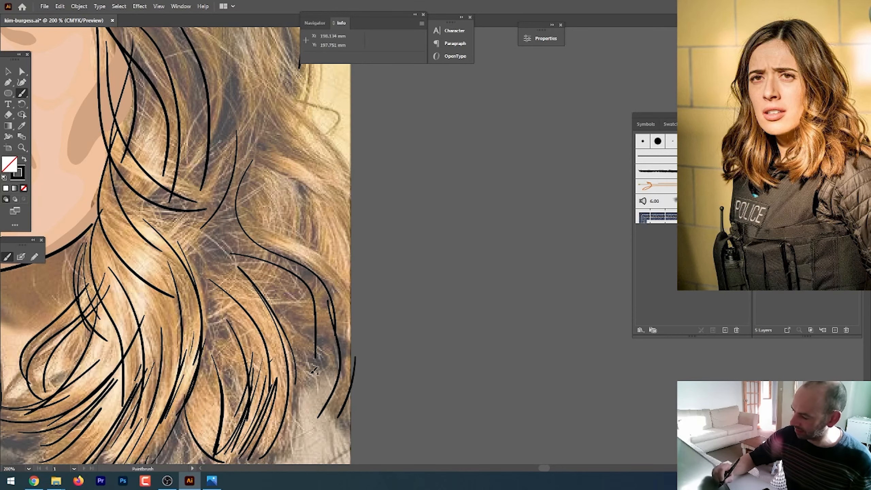
# - Draw curved strand lines inside the large curl near the photo's right edge
pyautogui.moveTo(334, 162); pyautogui.dragTo(246, 282)
pyautogui.moveTo(171, 286); pyautogui.dragTo(226, 363)
pyautogui.moveTo(200, 267); pyautogui.dragTo(235, 325)
pyautogui.moveTo(162, 232); pyautogui.dragTo(230, 322)
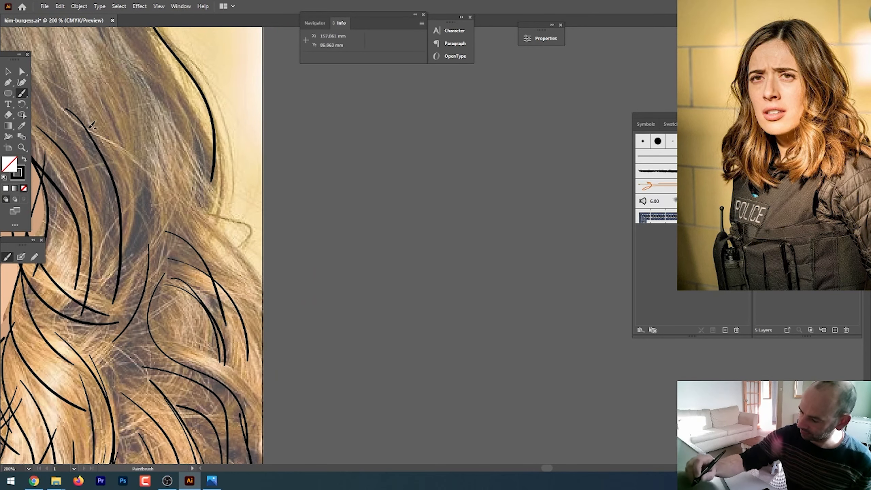
# - Trace the outer contour of the right-side curls and connect it to the upper hair outline with sweeping strands
pyautogui.moveTo(110, 159); pyautogui.dragTo(260, 357)
pyautogui.moveTo(160, 235)
pyautogui.mouseDown()
pyautogui.moveTo(210, 255)
pyautogui.moveTo(240, 408)
pyautogui.mouseUp()
pyautogui.moveTo(164, 267); pyautogui.dragTo(245, 421)
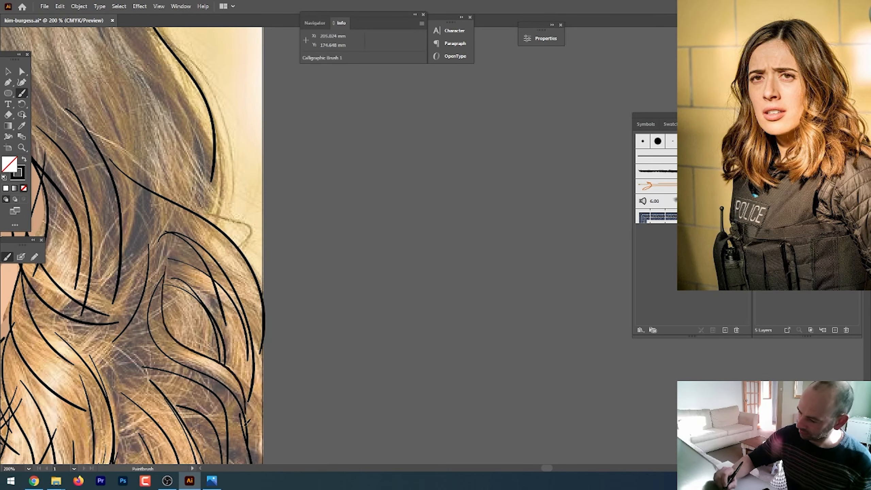
pyautogui.moveTo(116, 346); pyautogui.dragTo(161, 412)
pyautogui.moveTo(135, 78)
pyautogui.mouseDown()
pyautogui.moveTo(192, 150)
pyautogui.moveTo(222, 267)
pyautogui.mouseUp()
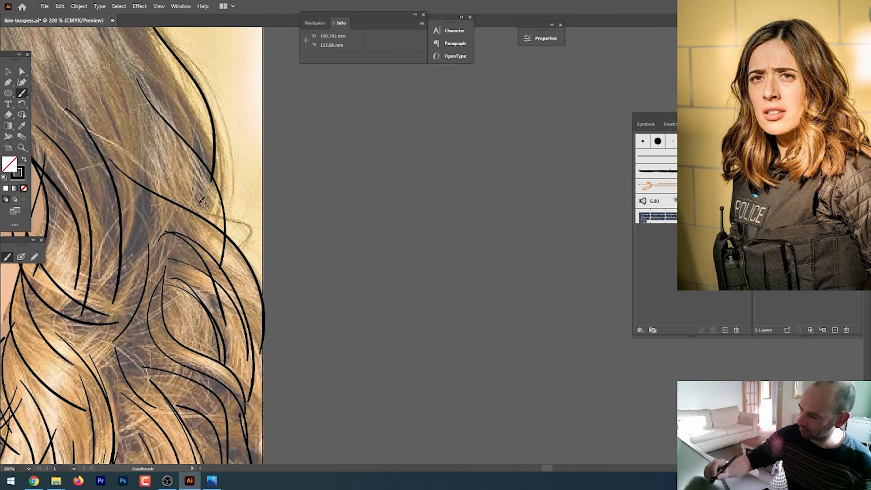
# - Draw long flowing strand lines from the crown down through the upper right-side hair
pyautogui.scroll(10, 239, 192)
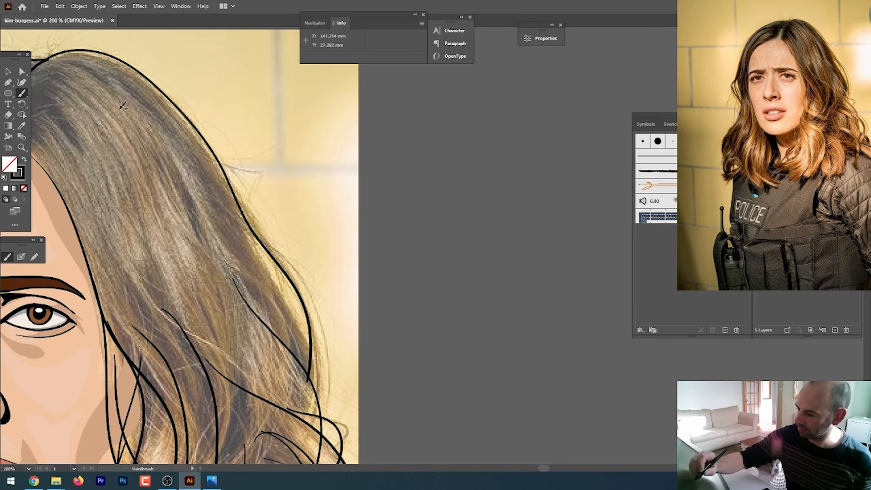
pyautogui.moveTo(118, 97)
pyautogui.mouseDown()
pyautogui.moveTo(206, 242)
pyautogui.moveTo(269, 378)
pyautogui.mouseUp()
pyautogui.moveTo(103, 133)
pyautogui.mouseDown()
pyautogui.moveTo(181, 257)
pyautogui.moveTo(243, 415)
pyautogui.mouseUp()
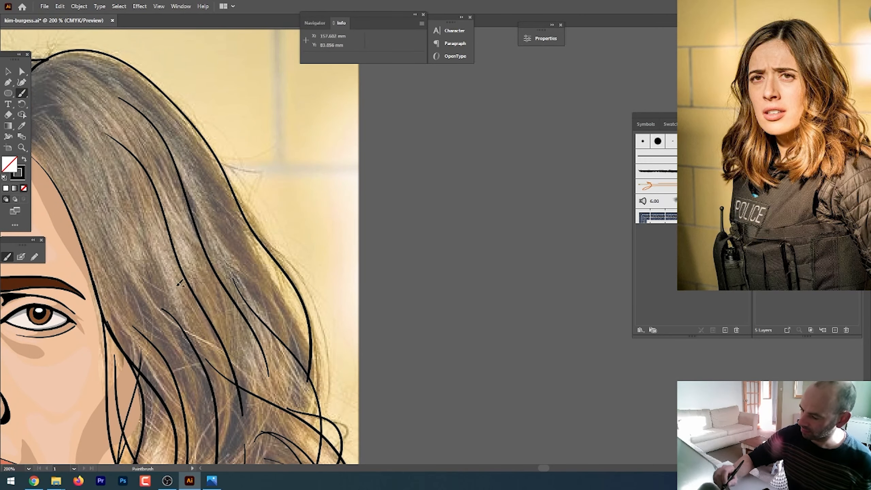
pyautogui.moveTo(178, 235)
pyautogui.mouseDown()
pyautogui.moveTo(219, 304)
pyautogui.moveTo(260, 416)
pyautogui.mouseUp()
pyautogui.moveTo(67, 122)
pyautogui.mouseDown()
pyautogui.moveTo(146, 213)
pyautogui.moveTo(206, 378)
pyautogui.mouseUp()
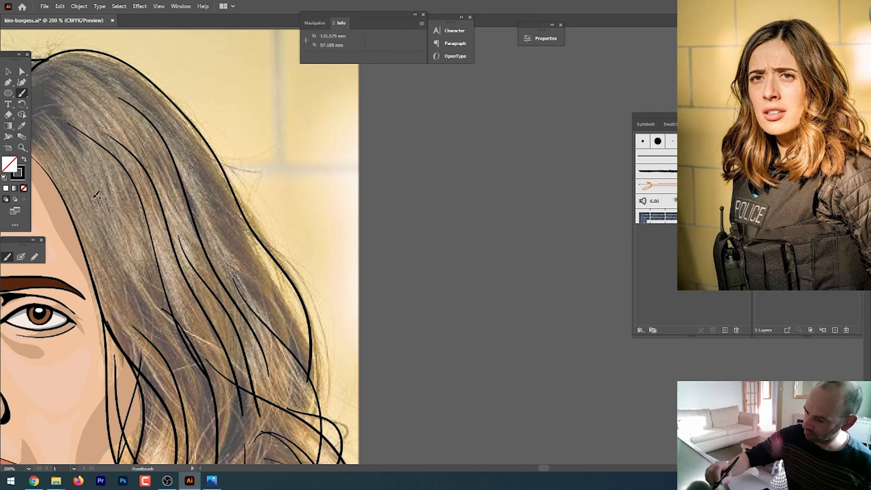
pyautogui.moveTo(42, 125)
pyautogui.mouseDown()
pyautogui.moveTo(100, 210)
pyautogui.moveTo(195, 431)
pyautogui.mouseUp()
# - Add further strand lines to the right-side hair, from beside the forehead down to the upper curls
pyautogui.moveTo(171, 370)
pyautogui.mouseDown()
pyautogui.moveTo(102, 147)
pyautogui.moveTo(223, 290)
pyautogui.mouseUp()
pyautogui.moveTo(133, 219)
pyautogui.mouseDown()
pyautogui.moveTo(175, 227)
pyautogui.moveTo(301, 423)
pyautogui.mouseUp()
pyautogui.moveTo(243, 268); pyautogui.dragTo(347, 438)
pyautogui.moveTo(126, 229)
pyautogui.mouseDown()
pyautogui.moveTo(246, 346)
pyautogui.moveTo(252, 400)
pyautogui.mouseUp()
pyautogui.moveTo(109, 278); pyautogui.dragTo(181, 413)
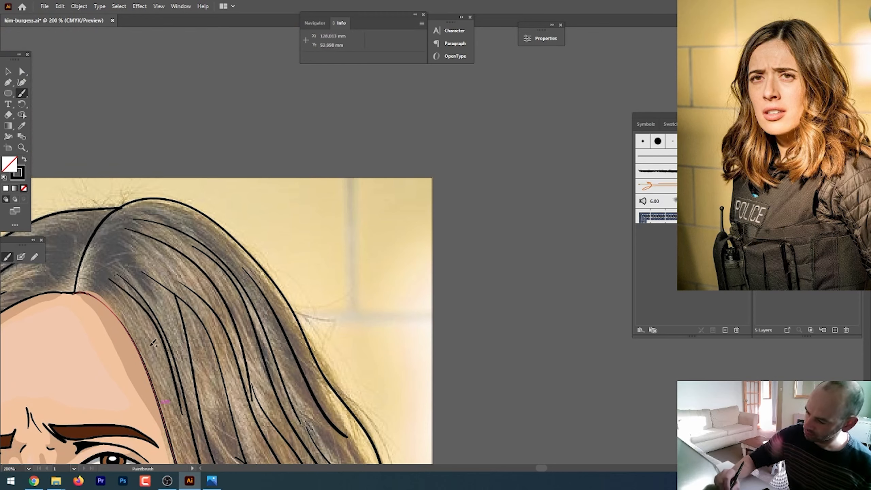
# - Draw dense strand lines fanning from the parting over the crown and along the outer right edge of the hair
pyautogui.moveTo(81, 282); pyautogui.dragTo(170, 408)
pyautogui.moveTo(119, 208)
pyautogui.mouseDown()
pyautogui.moveTo(132, 206)
pyautogui.moveTo(223, 297)
pyautogui.mouseUp()
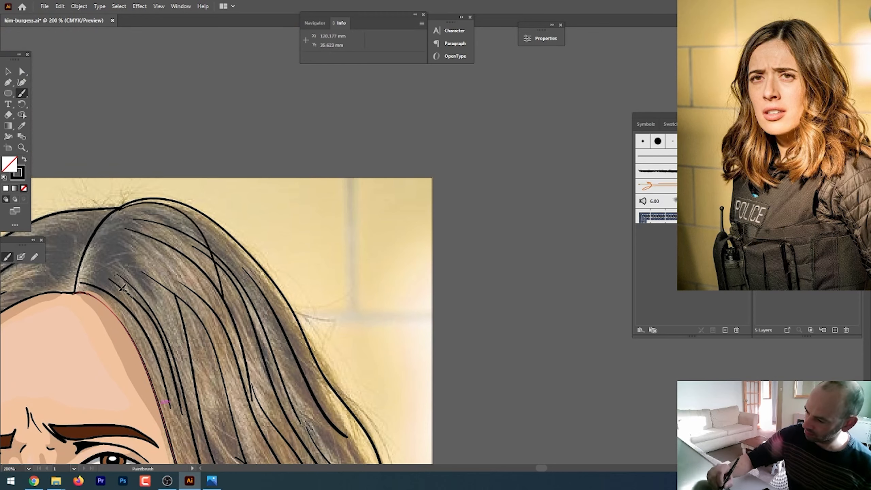
pyautogui.moveTo(89, 251); pyautogui.dragTo(236, 311)
pyautogui.moveTo(175, 228); pyautogui.dragTo(295, 403)
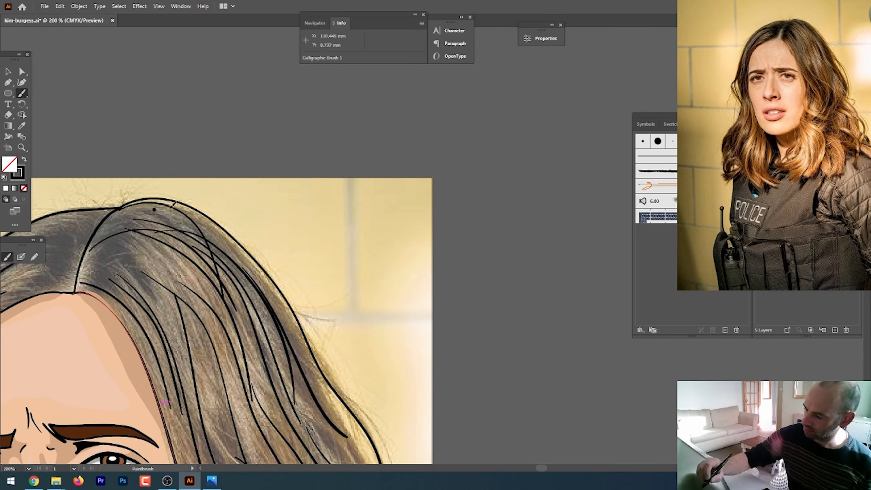
pyautogui.moveTo(171, 207); pyautogui.dragTo(280, 320)
pyautogui.moveTo(124, 216); pyautogui.dragTo(254, 274)
pyautogui.moveTo(280, 392); pyautogui.dragTo(246, 247)
pyautogui.moveTo(202, 186); pyautogui.dragTo(261, 376)
pyautogui.moveTo(265, 250); pyautogui.dragTo(333, 378)
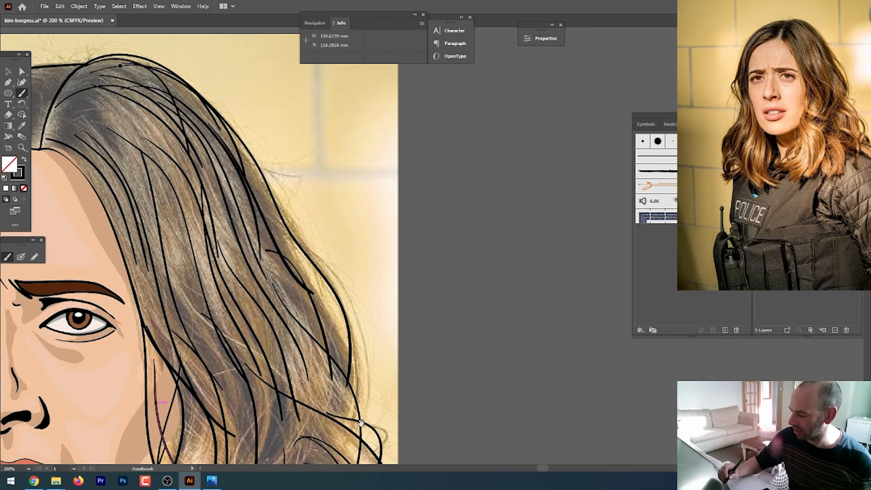
# - Hide the reference photo and review the complete hair line art at 100% zoom
pyautogui.hotkey('ctrl', '1')
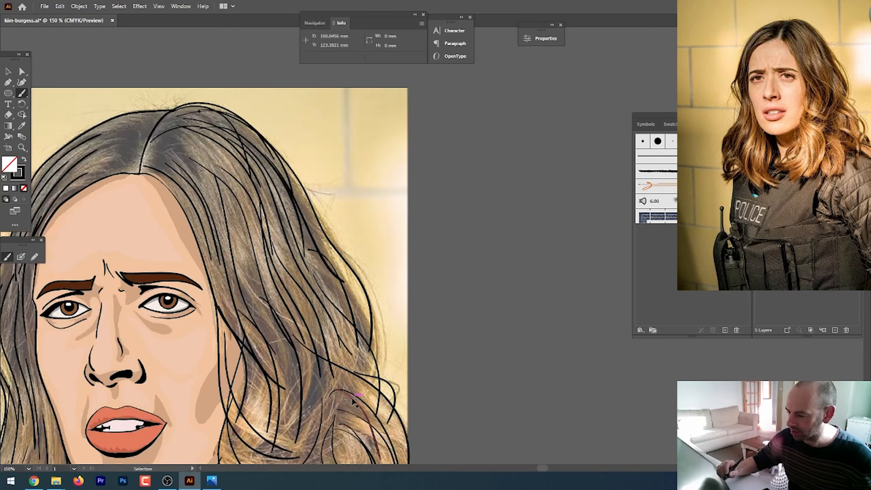
pyautogui.click(758, 179)
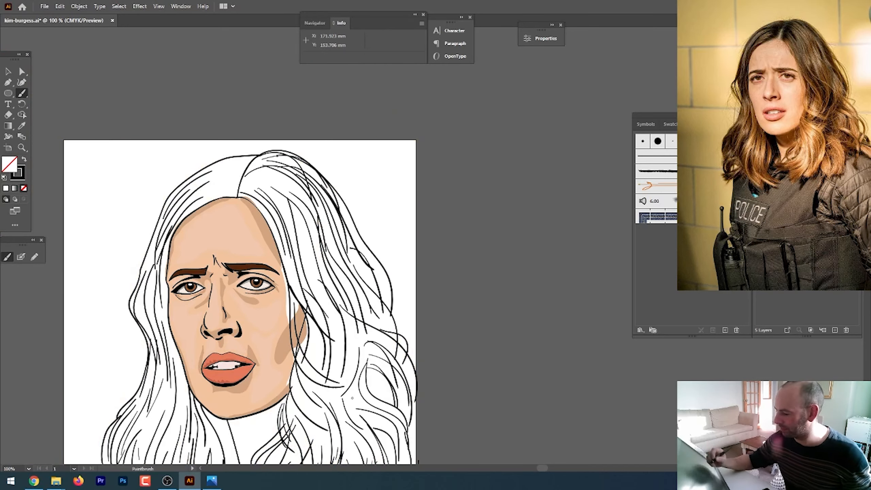
pyautogui.moveTo(350, 383); pyautogui.dragTo(358, 219)
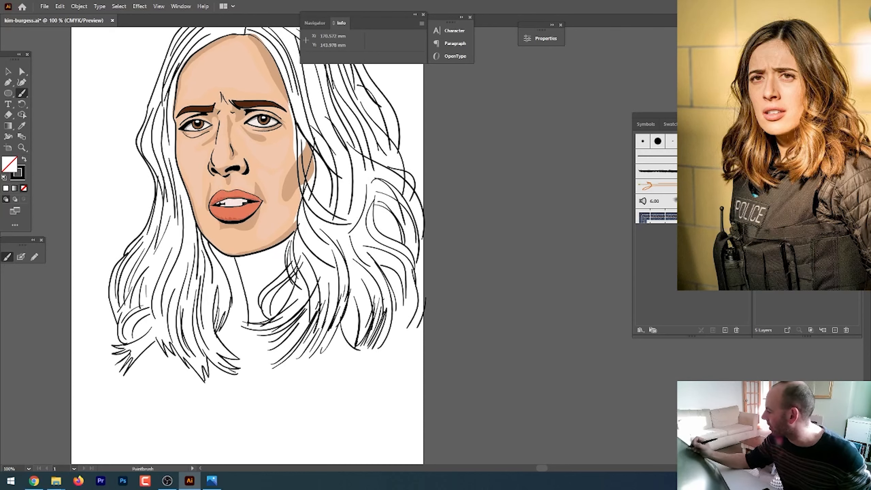
# - Temporarily show the reference photo without the skin fills to examine the neck, and restore the previous layer visibility
pyautogui.press('n')
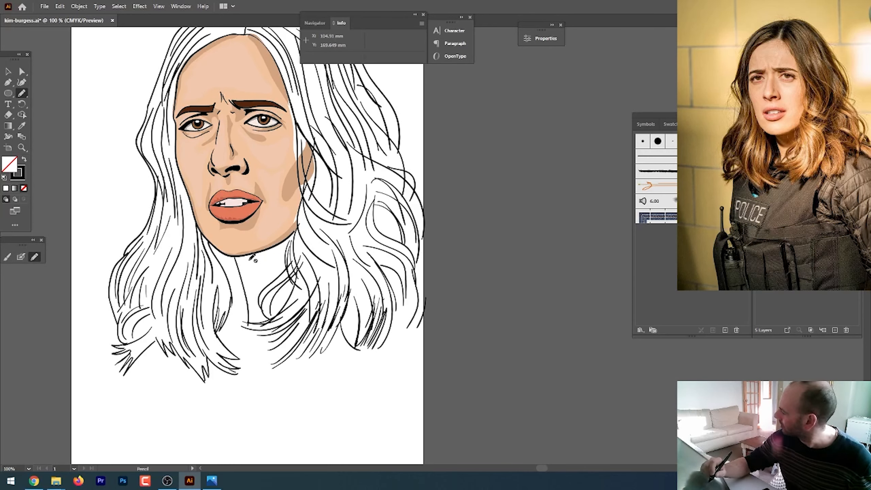
pyautogui.click(758, 168)
pyautogui.click(759, 179)
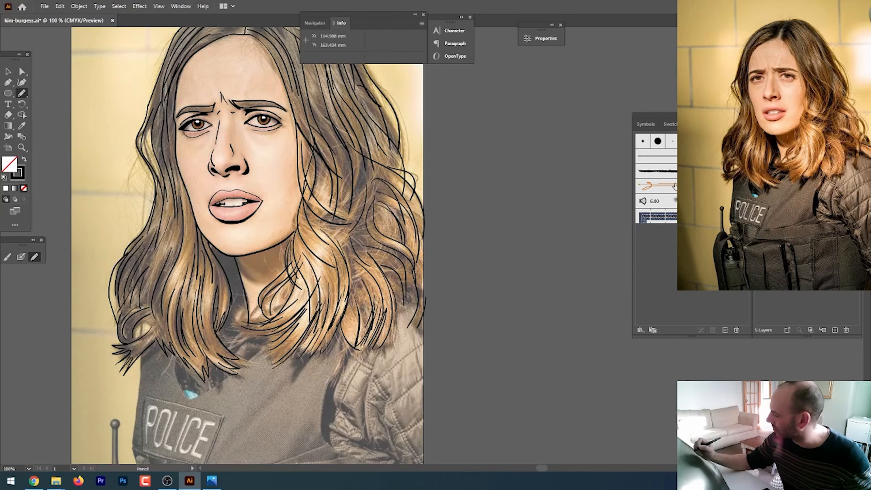
pyautogui.press('i')
pyautogui.click(759, 179)
pyautogui.click(759, 168)
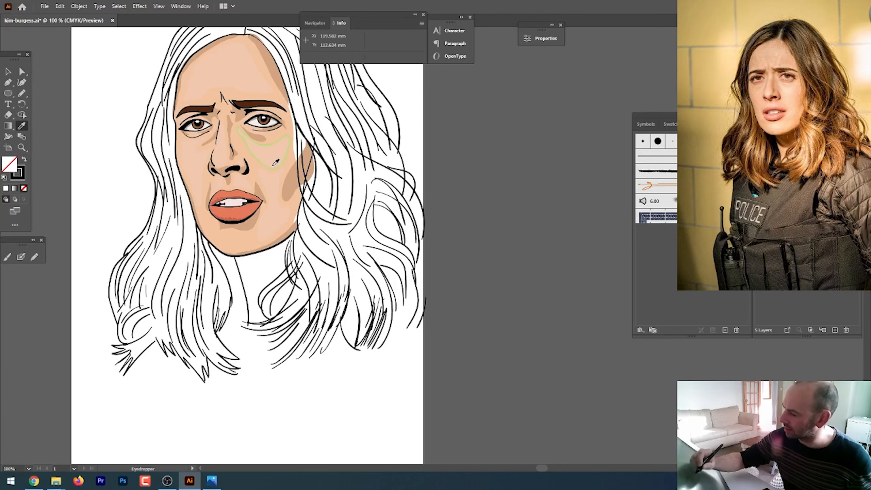
# - Sample the face's skin tone and draw a filled neck shape between the jaw and the hair ends with the Pencil tool
pyautogui.click(256, 240)
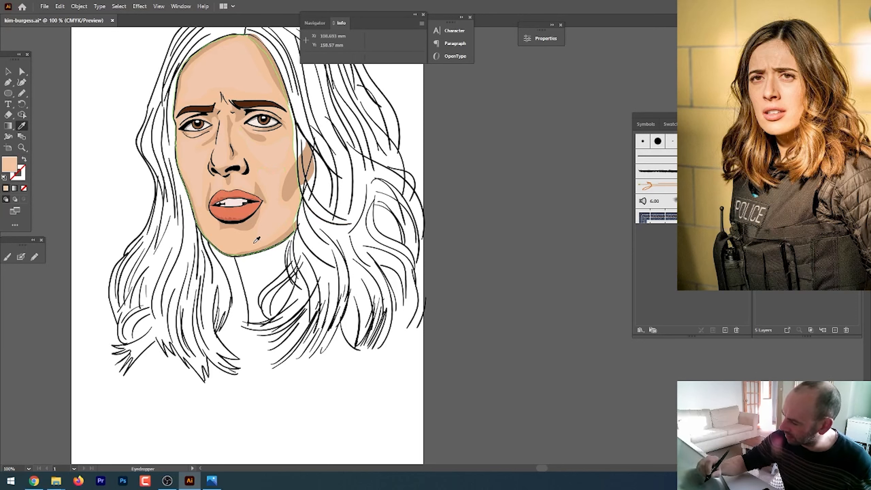
pyautogui.press('n')
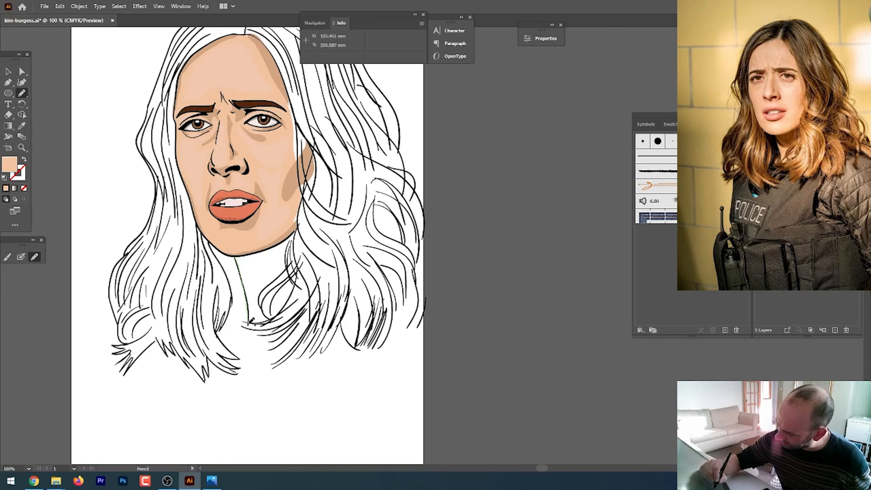
pyautogui.moveTo(269, 328)
pyautogui.mouseDown()
pyautogui.moveTo(315, 268)
pyautogui.moveTo(304, 221)
pyautogui.mouseUp()
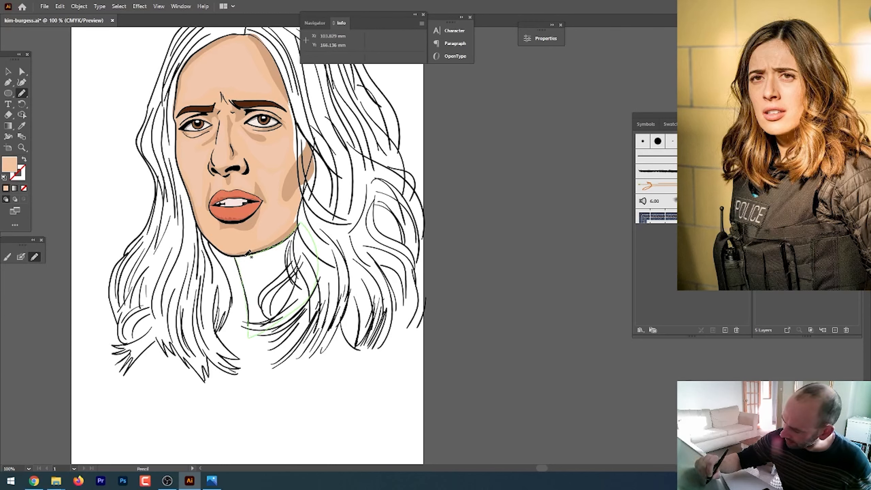
pyautogui.moveTo(249, 253); pyautogui.dragTo(238, 251)
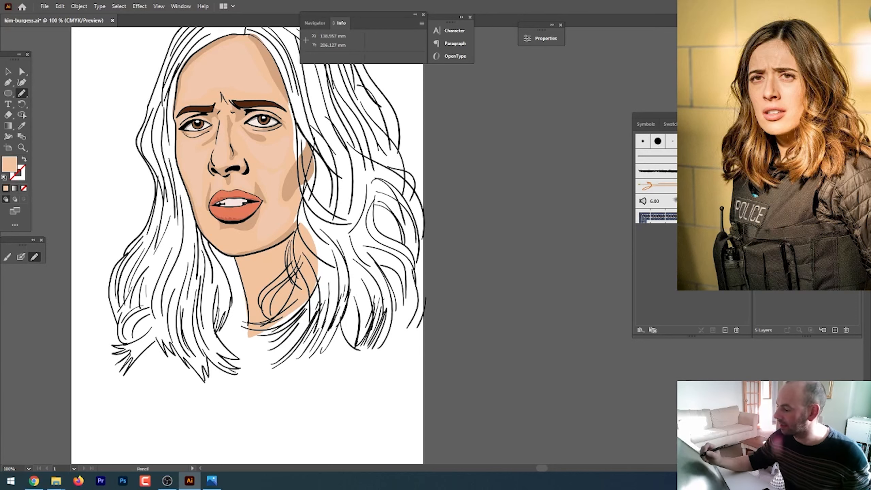
# - Sample the eyebrow's dark brown and draw a filled shape over the left-side lock beside the neck
pyautogui.press('i')
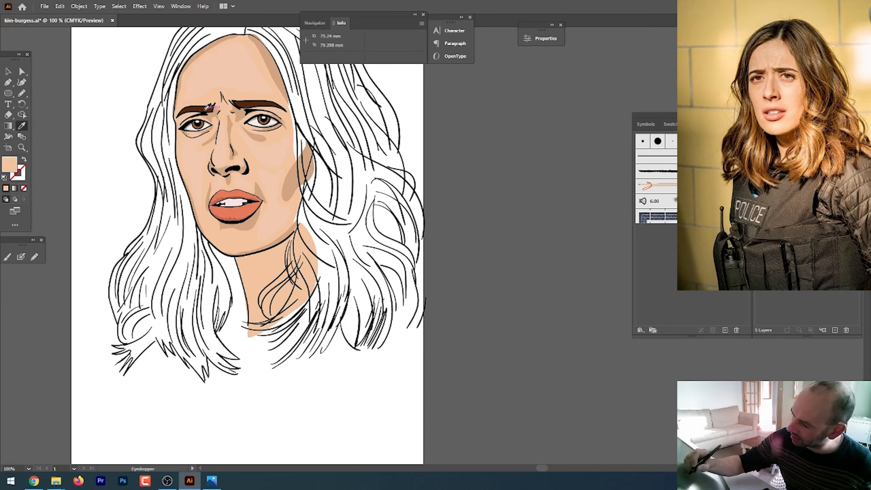
pyautogui.click(209, 107)
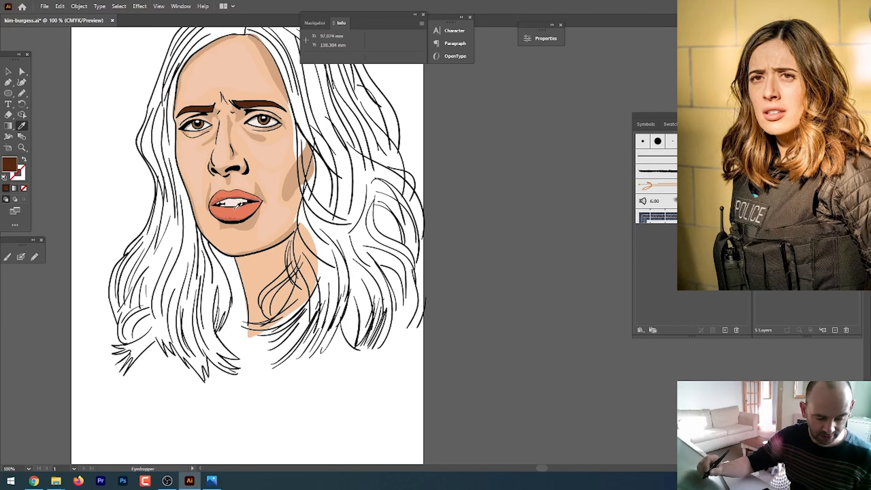
pyautogui.press('n')
pyautogui.scroll(2, 216, 274)
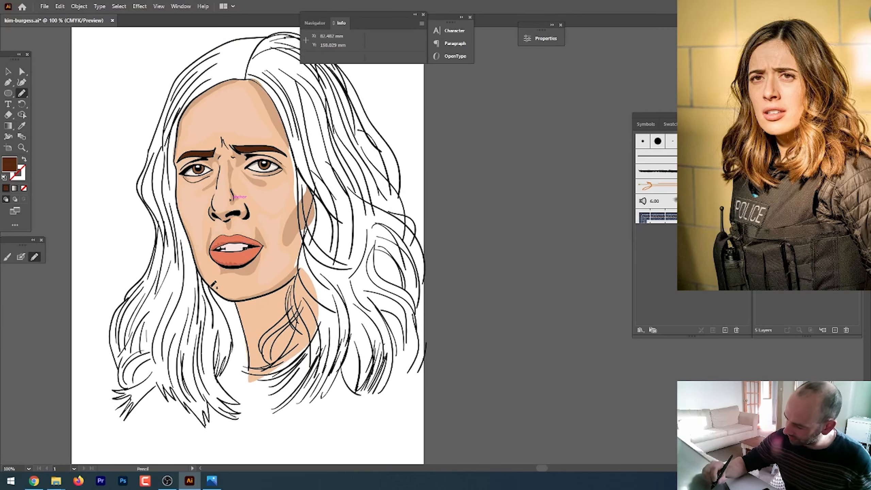
pyautogui.moveTo(219, 302)
pyautogui.mouseDown()
pyautogui.moveTo(234, 331)
pyautogui.moveTo(219, 375)
pyautogui.moveTo(192, 327)
pyautogui.mouseUp()
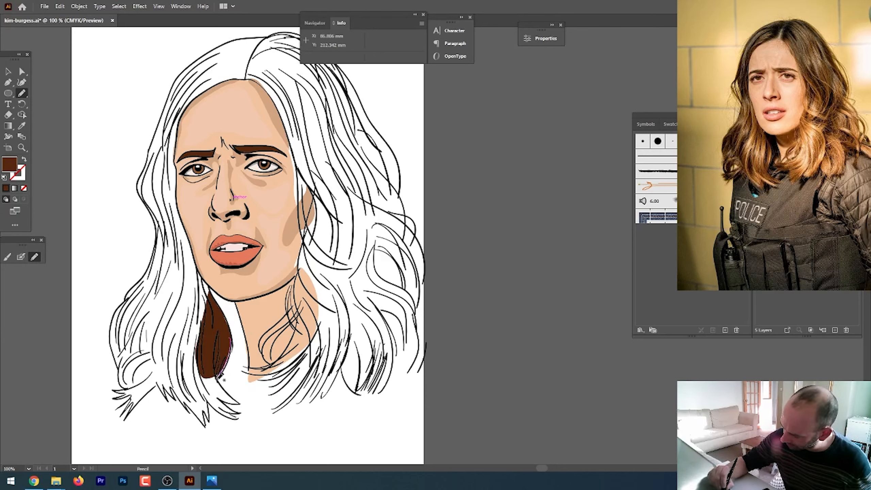
# - Draw dark brown filled shapes over the hair ends on the left side of the neck, following the pointed tips
pyautogui.moveTo(218, 376)
pyautogui.mouseDown()
pyautogui.moveTo(240, 403)
pyautogui.moveTo(228, 399)
pyautogui.moveTo(233, 409)
pyautogui.moveTo(188, 364)
pyautogui.moveTo(168, 328)
pyautogui.mouseUp()
pyautogui.hotkey('ctrl', '+')
pyautogui.hotkey('ctrl', '+')
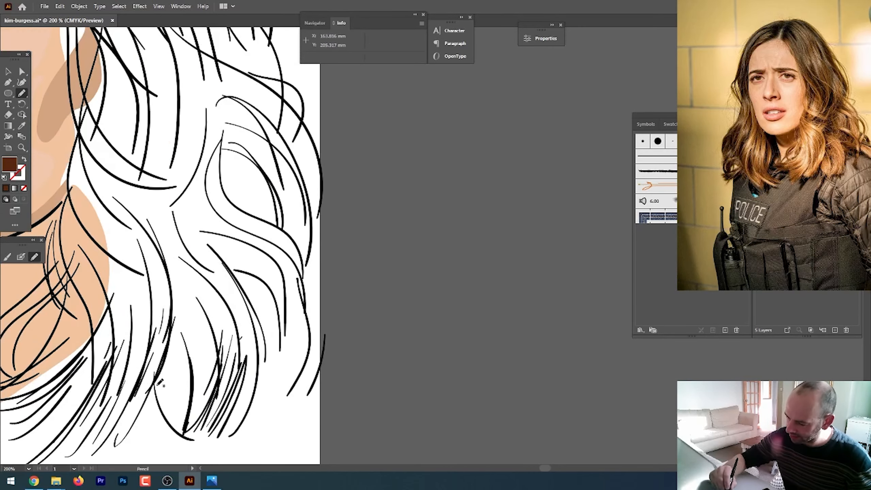
pyautogui.hotkey('ctrl', '-')
pyautogui.moveTo(63, 376)
pyautogui.mouseDown()
pyautogui.moveTo(68, 349)
pyautogui.moveTo(162, 271)
pyautogui.moveTo(158, 301)
pyautogui.moveTo(144, 297)
pyautogui.moveTo(145, 309)
pyautogui.moveTo(135, 264)
pyautogui.moveTo(120, 331)
pyautogui.moveTo(108, 319)
pyautogui.moveTo(116, 273)
pyautogui.mouseUp()
pyautogui.moveTo(107, 302)
pyautogui.mouseDown()
pyautogui.moveTo(119, 330)
pyautogui.moveTo(109, 296)
pyautogui.moveTo(124, 305)
pyautogui.moveTo(118, 298)
pyautogui.mouseUp()
pyautogui.moveTo(79, 275)
pyautogui.mouseDown()
pyautogui.moveTo(80, 288)
pyautogui.moveTo(65, 295)
pyautogui.moveTo(52, 285)
pyautogui.moveTo(47, 201)
pyautogui.moveTo(103, 277)
pyautogui.mouseUp()
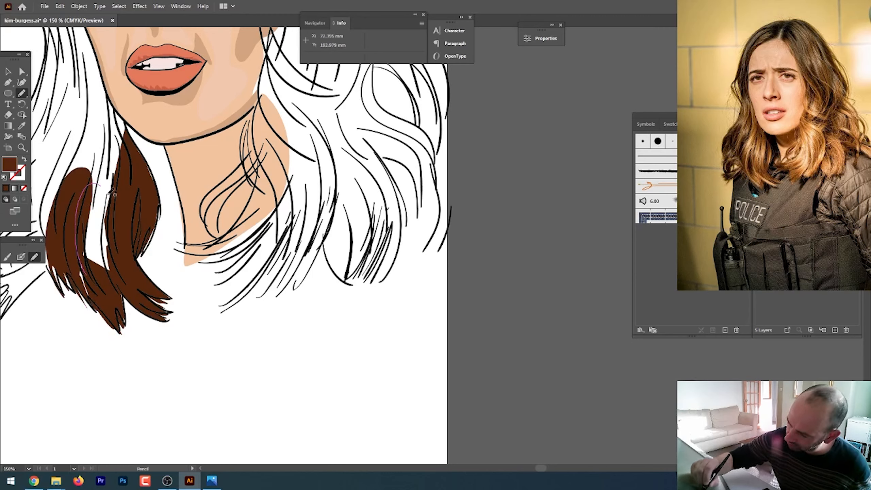
# - Fill the rest of the lower left-side hair with dark brown, out to the outer curl and its tips
pyautogui.moveTo(78, 191); pyautogui.dragTo(219, 255)
pyautogui.moveTo(193, 313); pyautogui.dragTo(180, 340)
pyautogui.moveTo(138, 382)
pyautogui.mouseDown()
pyautogui.moveTo(123, 343)
pyautogui.moveTo(111, 340)
pyautogui.moveTo(187, 314)
pyautogui.mouseUp()
pyautogui.moveTo(160, 339)
pyautogui.mouseDown()
pyautogui.moveTo(127, 318)
pyautogui.moveTo(173, 259)
pyautogui.moveTo(187, 309)
pyautogui.mouseUp()
pyautogui.moveTo(133, 303)
pyautogui.mouseDown()
pyautogui.moveTo(140, 209)
pyautogui.moveTo(176, 264)
pyautogui.mouseUp()
pyautogui.moveTo(123, 233)
pyautogui.mouseDown()
pyautogui.moveTo(197, 168)
pyautogui.moveTo(223, 255)
pyautogui.mouseUp()
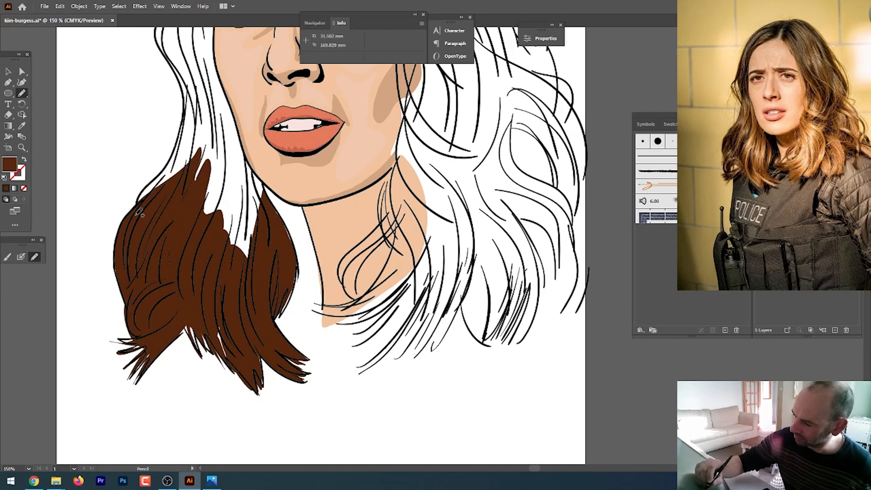
# - Extend the dark brown fill up the left-side hair to eyebrow level and along the cheek and jaw edge
pyautogui.moveTo(138, 209)
pyautogui.mouseDown()
pyautogui.moveTo(188, 107)
pyautogui.moveTo(199, 223)
pyautogui.mouseUp()
pyautogui.press('space')
pyautogui.moveTo(192, 101)
pyautogui.mouseDown()
pyautogui.moveTo(166, 326)
pyautogui.moveTo(146, 207)
pyautogui.moveTo(175, 132)
pyautogui.moveTo(189, 261)
pyautogui.mouseUp()
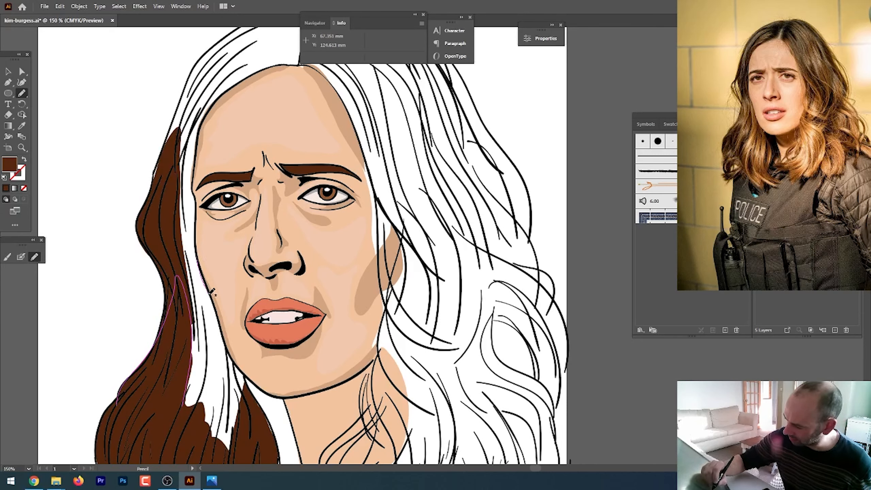
pyautogui.moveTo(235, 360)
pyautogui.mouseDown()
pyautogui.moveTo(254, 407)
pyautogui.moveTo(217, 446)
pyautogui.moveTo(182, 318)
pyautogui.moveTo(178, 231)
pyautogui.mouseUp()
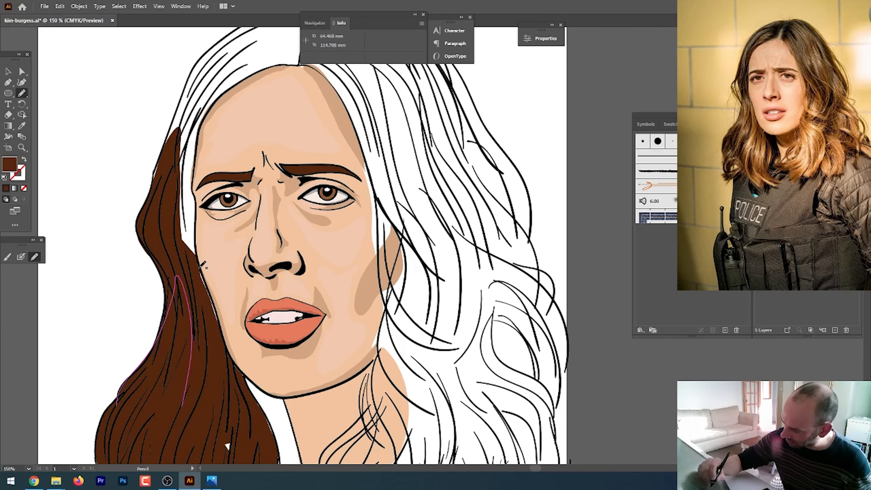
# - Undo the last stroke and cover the small white gap in the lower left-side hair with dark brown
pyautogui.moveTo(203, 264)
pyautogui.mouseDown()
pyautogui.moveTo(224, 299)
pyautogui.moveTo(196, 360)
pyautogui.mouseUp()
pyautogui.hotkey('ctrl', 'z')
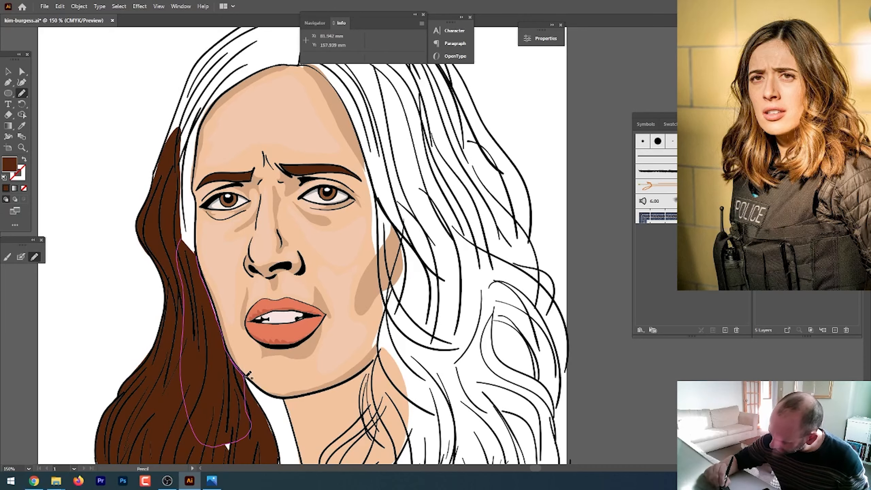
pyautogui.moveTo(263, 416); pyautogui.dragTo(218, 324)
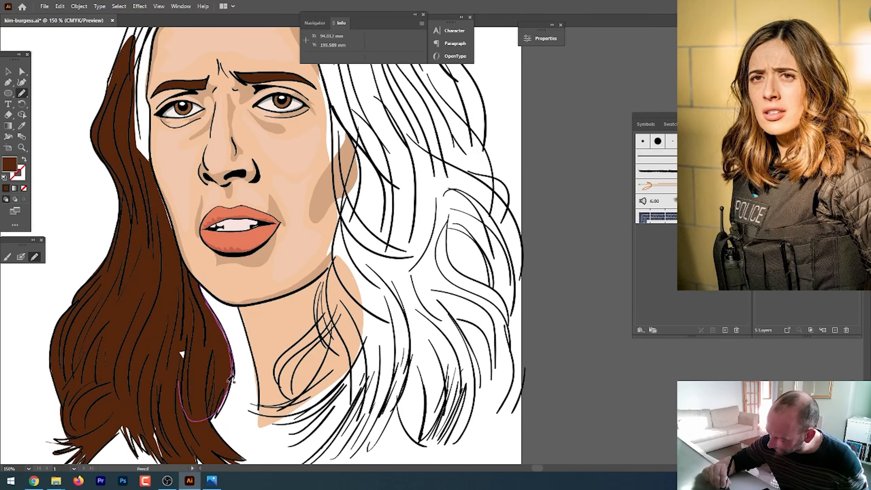
pyautogui.moveTo(178, 344); pyautogui.dragTo(177, 360)
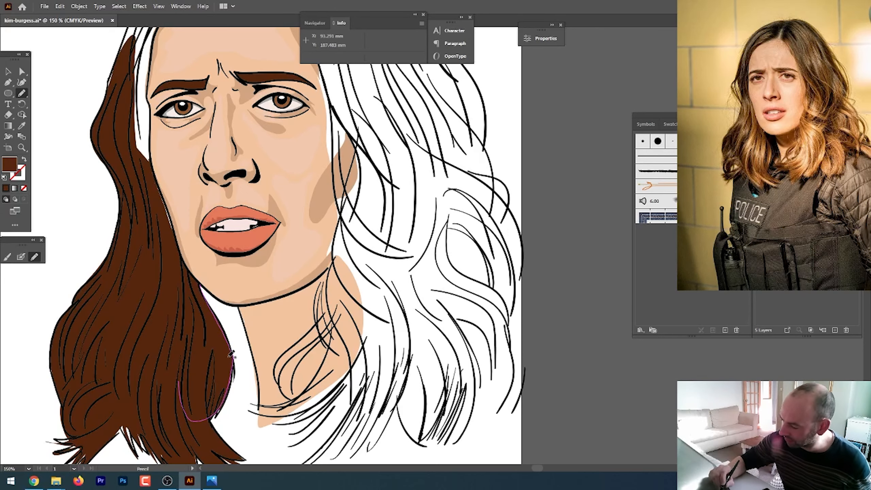
# - Fill the narrow white strip between the left-side hair and the face with dark brown, from cheek to temple
pyautogui.moveTo(153, 191); pyautogui.dragTo(165, 290)
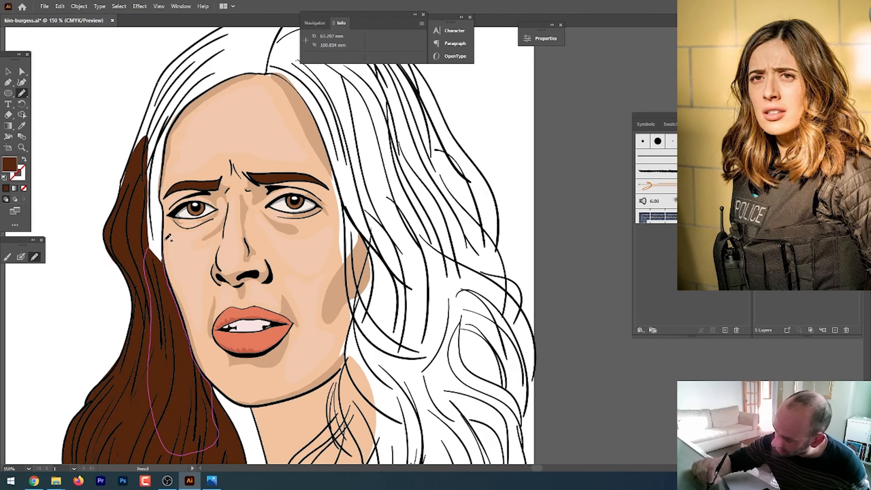
pyautogui.moveTo(166, 260); pyautogui.dragTo(166, 263)
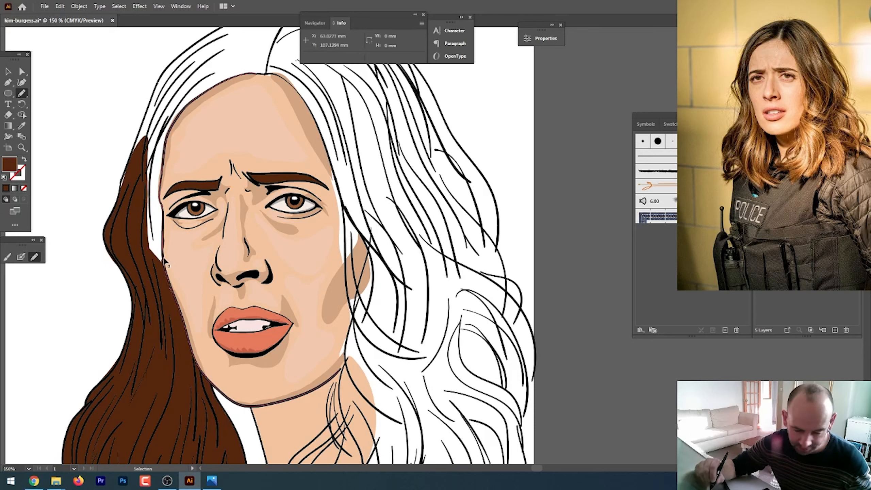
pyautogui.moveTo(167, 222)
pyautogui.mouseDown()
pyautogui.moveTo(153, 201)
pyautogui.moveTo(157, 229)
pyautogui.moveTo(145, 236)
pyautogui.moveTo(160, 267)
pyautogui.moveTo(163, 234)
pyautogui.mouseUp()
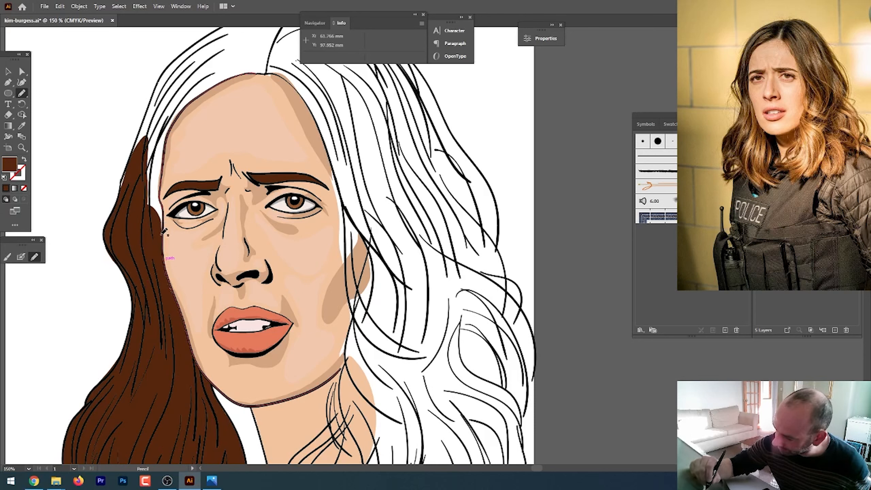
pyautogui.moveTo(164, 196)
pyautogui.mouseDown()
pyautogui.moveTo(164, 160)
pyautogui.moveTo(155, 175)
pyautogui.mouseUp()
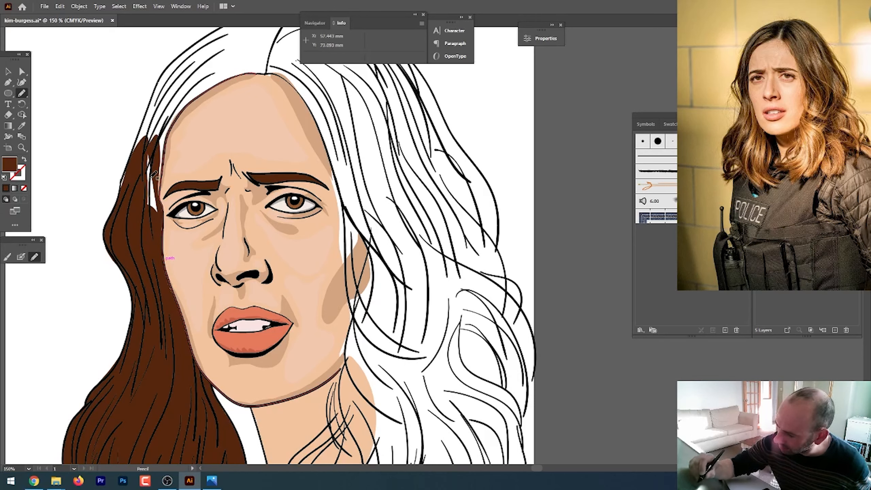
pyautogui.moveTo(152, 215)
pyautogui.mouseDown()
pyautogui.moveTo(142, 162)
pyautogui.moveTo(154, 171)
pyautogui.moveTo(123, 176)
pyautogui.moveTo(121, 188)
pyautogui.moveTo(127, 200)
pyautogui.moveTo(152, 192)
pyautogui.moveTo(159, 208)
pyautogui.moveTo(150, 220)
pyautogui.moveTo(161, 187)
pyautogui.mouseUp()
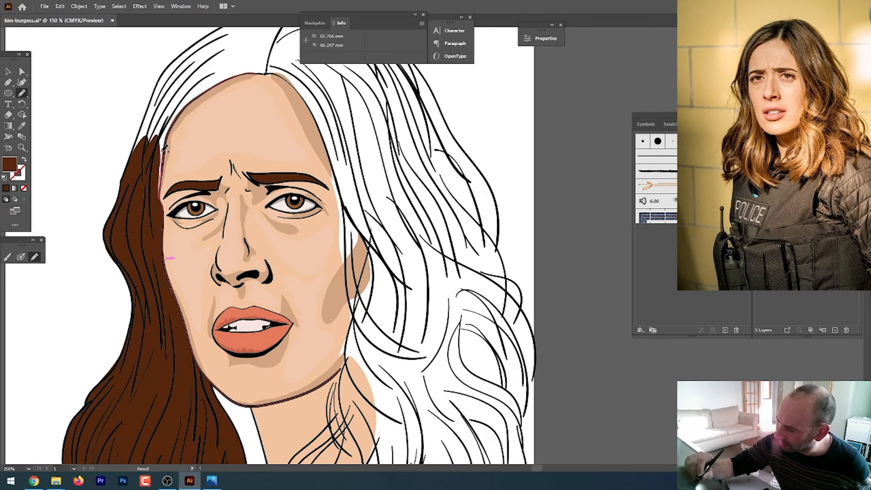
# - Draw dark brown shapes over the hair strands from the left temple up along the forehead's hairline
pyautogui.moveTo(164, 150); pyautogui.dragTo(175, 88)
pyautogui.moveTo(143, 128); pyautogui.dragTo(142, 170)
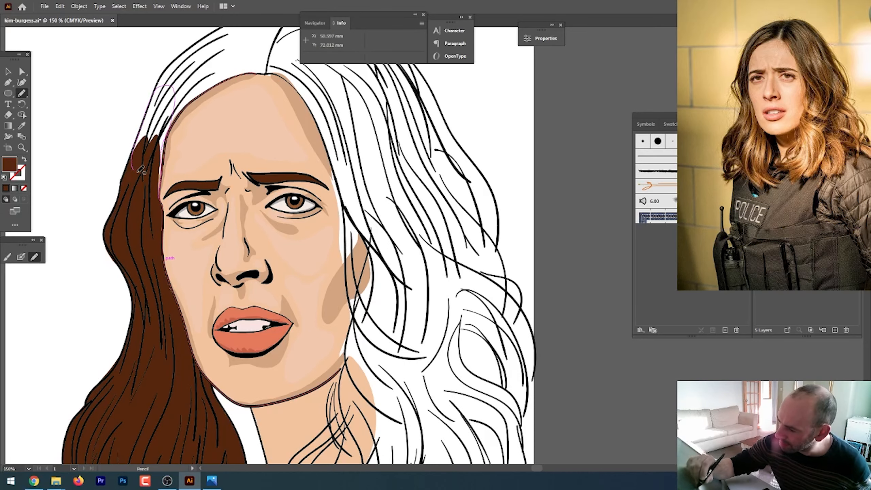
pyautogui.moveTo(162, 134)
pyautogui.mouseDown()
pyautogui.moveTo(116, 207)
pyautogui.moveTo(103, 240)
pyautogui.moveTo(103, 287)
pyautogui.mouseUp()
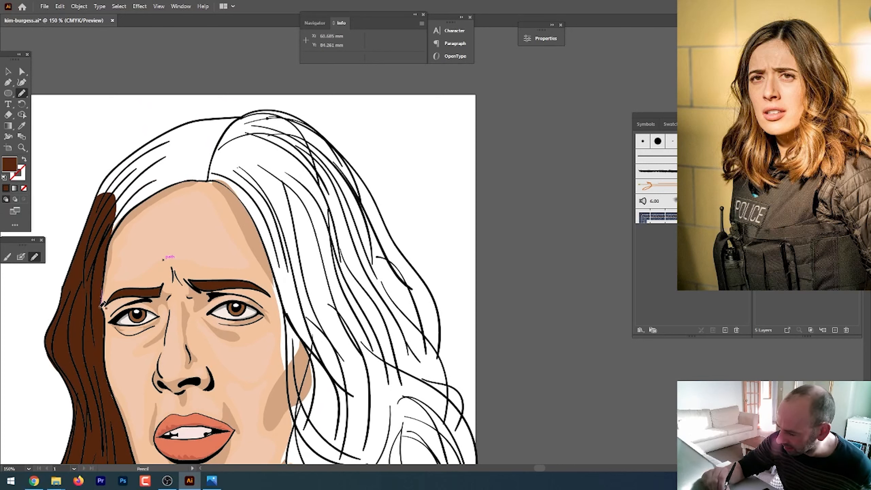
pyautogui.moveTo(133, 211)
pyautogui.mouseDown()
pyautogui.moveTo(159, 144)
pyautogui.moveTo(108, 179)
pyautogui.moveTo(104, 231)
pyautogui.mouseUp()
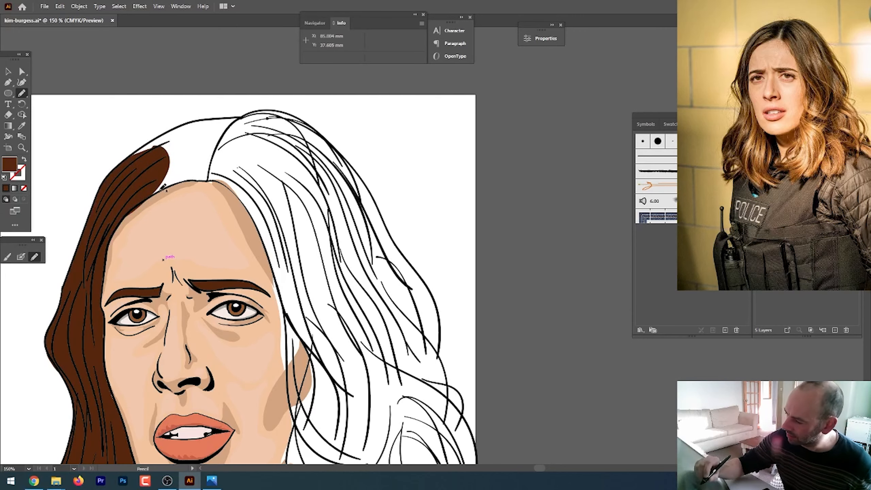
# - Fill the top of the hair up to the parting with dark brown and patch the gaps along its outline
pyautogui.hotkey('ctrl', '+')
pyautogui.moveTo(139, 145); pyautogui.dragTo(301, 266)
pyautogui.moveTo(199, 245)
pyautogui.mouseDown()
pyautogui.moveTo(228, 221)
pyautogui.moveTo(311, 196)
pyautogui.moveTo(343, 199)
pyautogui.moveTo(303, 267)
pyautogui.mouseUp()
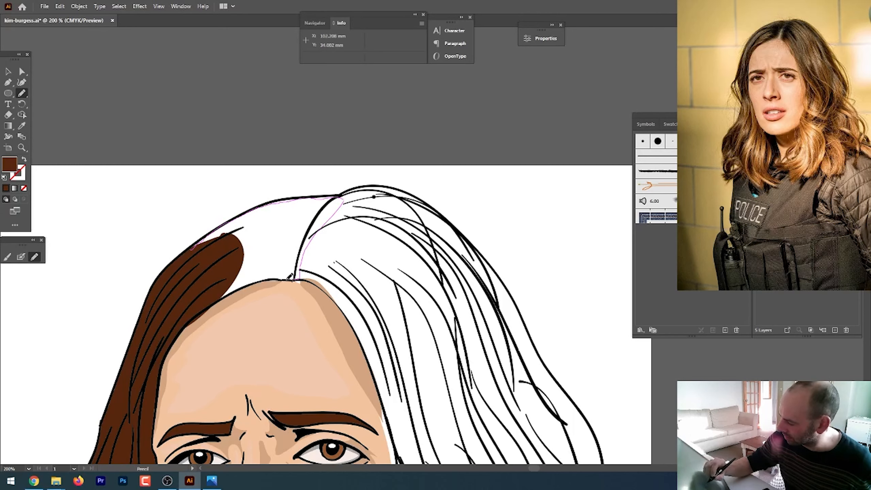
pyautogui.moveTo(227, 292)
pyautogui.mouseDown()
pyautogui.moveTo(204, 298)
pyautogui.moveTo(214, 301)
pyautogui.mouseUp()
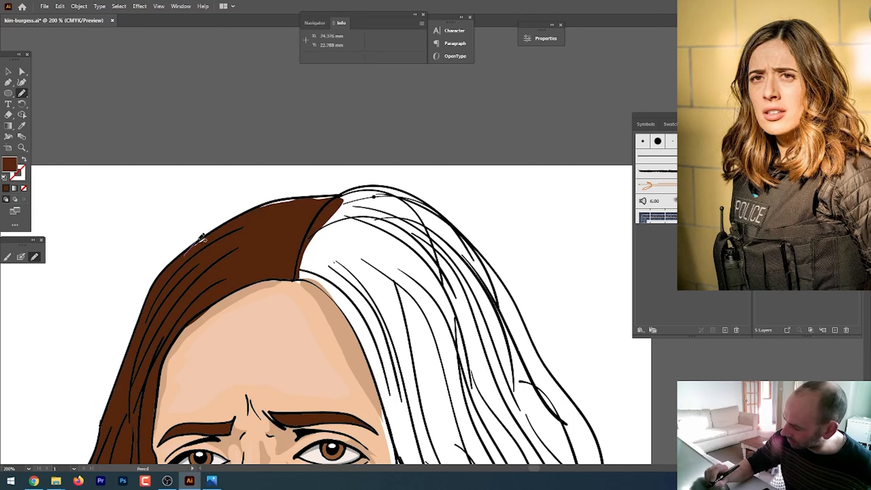
pyautogui.moveTo(245, 217)
pyautogui.mouseDown()
pyautogui.moveTo(292, 197)
pyautogui.moveTo(324, 195)
pyautogui.moveTo(318, 206)
pyautogui.mouseUp()
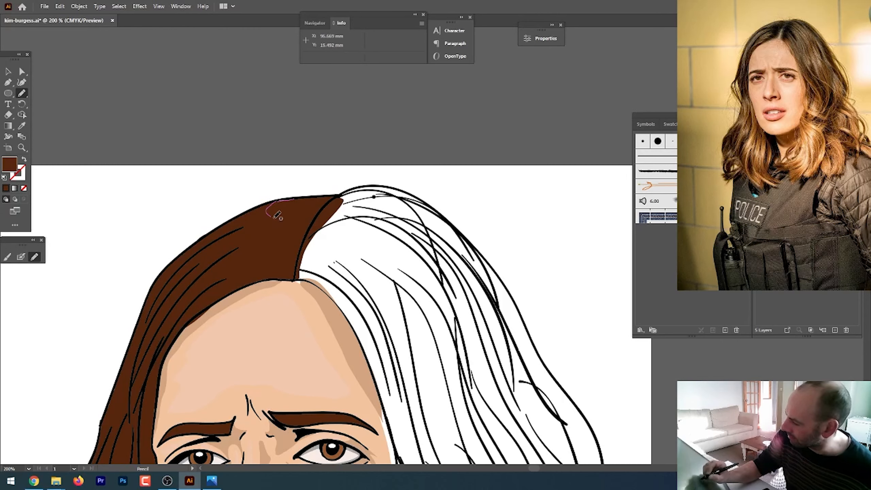
pyautogui.moveTo(276, 278); pyautogui.dragTo(293, 280)
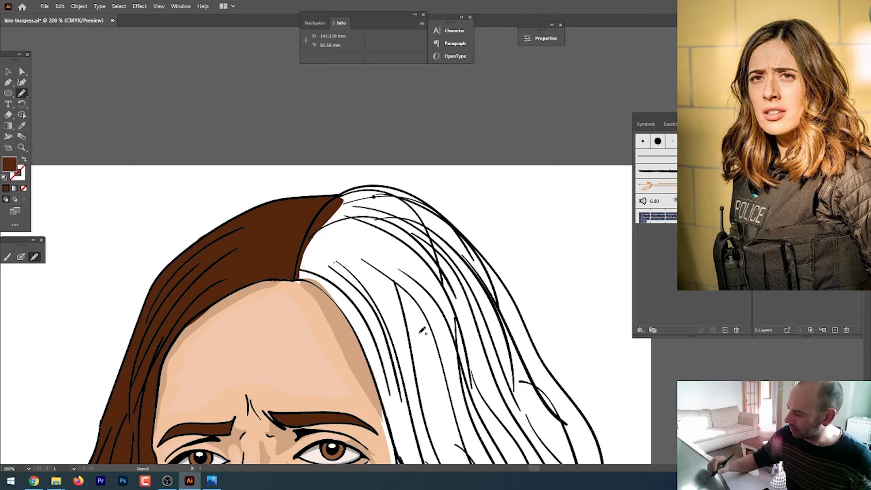
# - Fill the hair on the right side of the parting with dark brown, following the forehead down to eye level
pyautogui.moveTo(380, 186)
pyautogui.mouseDown()
pyautogui.moveTo(427, 261)
pyautogui.moveTo(380, 239)
pyautogui.mouseUp()
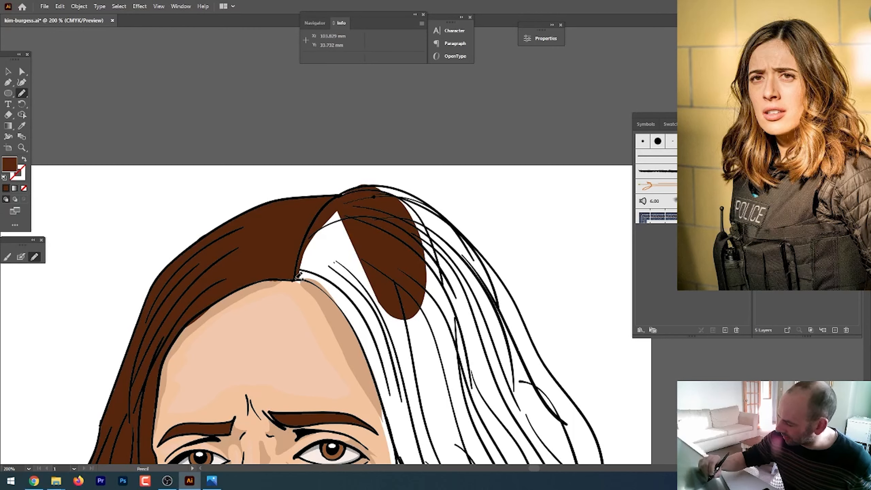
pyautogui.moveTo(336, 297)
pyautogui.mouseDown()
pyautogui.moveTo(358, 327)
pyautogui.moveTo(381, 235)
pyautogui.moveTo(343, 192)
pyautogui.moveTo(309, 228)
pyautogui.moveTo(351, 219)
pyautogui.moveTo(356, 198)
pyautogui.mouseUp()
pyautogui.moveTo(374, 288); pyautogui.dragTo(215, 222)
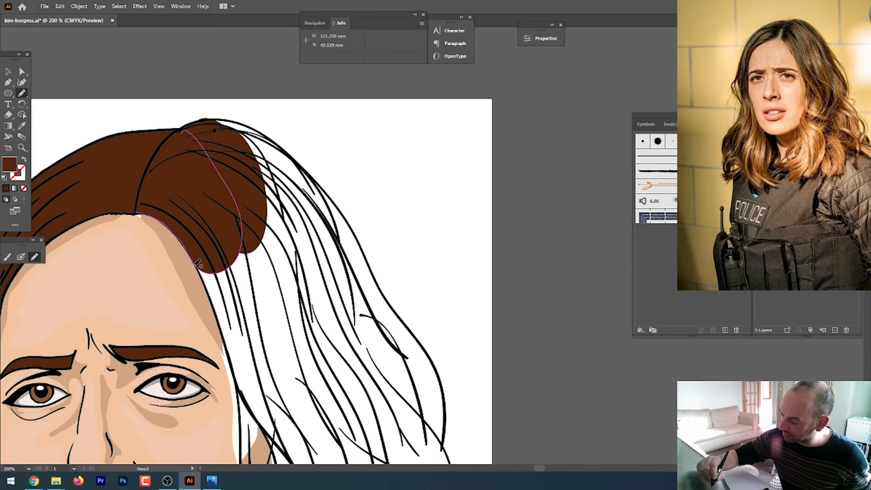
pyautogui.moveTo(199, 261)
pyautogui.mouseDown()
pyautogui.moveTo(238, 383)
pyautogui.moveTo(295, 404)
pyautogui.moveTo(324, 289)
pyautogui.moveTo(268, 190)
pyautogui.mouseUp()
pyautogui.moveTo(333, 351); pyautogui.dragTo(269, 185)
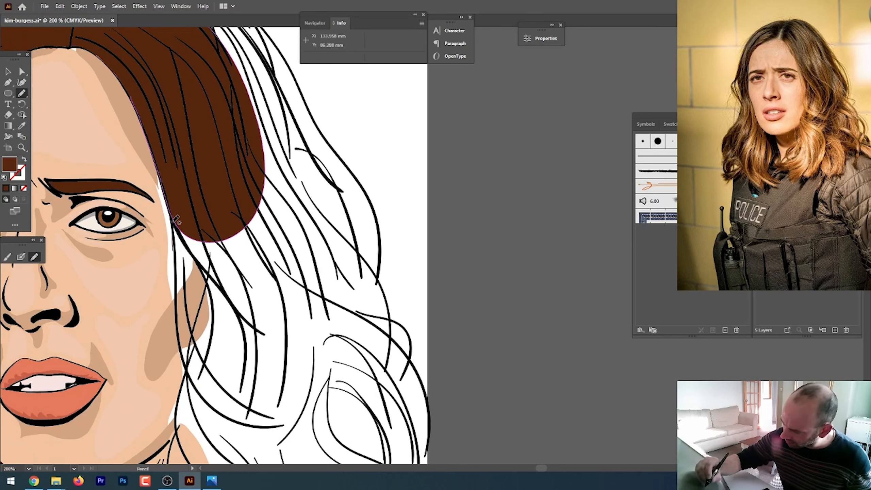
# - Deselect the shape and fill the right-side locks beside the cheek and jaw with dark brown
pyautogui.hotkey('ctrl', 'shift', 'a')
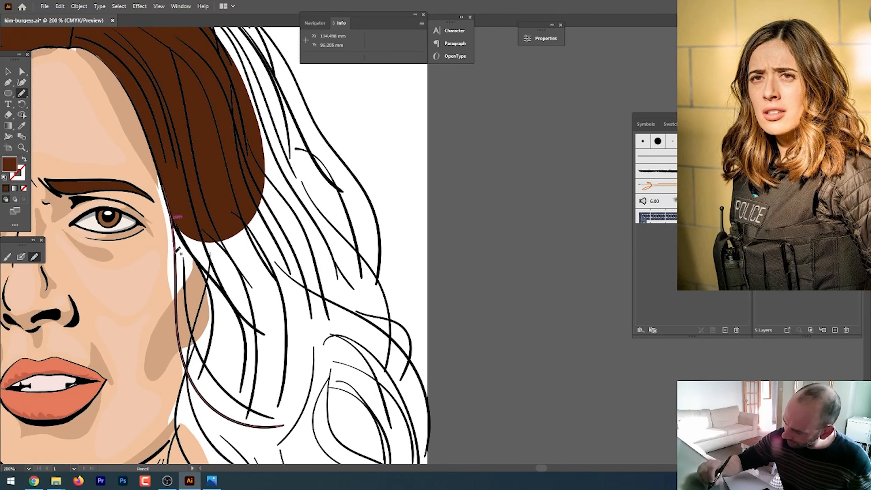
pyautogui.moveTo(183, 350)
pyautogui.mouseDown()
pyautogui.moveTo(223, 407)
pyautogui.moveTo(280, 228)
pyautogui.moveTo(211, 158)
pyautogui.mouseUp()
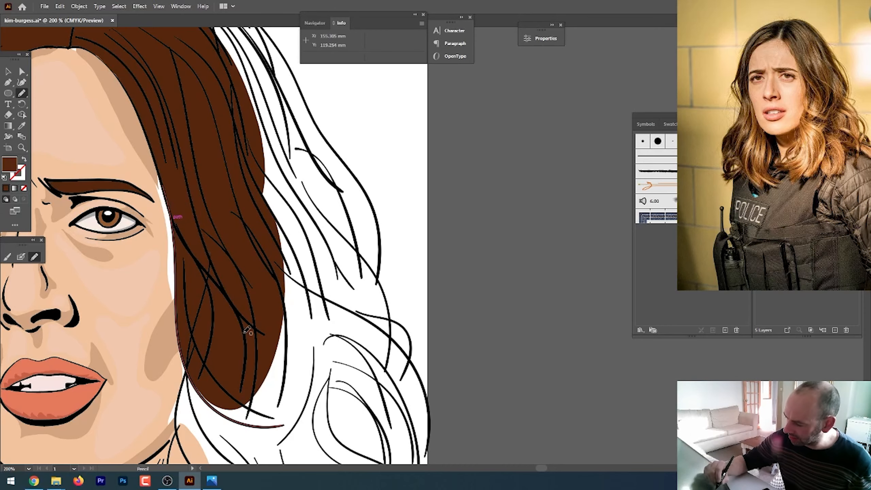
pyautogui.scroll(-5, 243, 330)
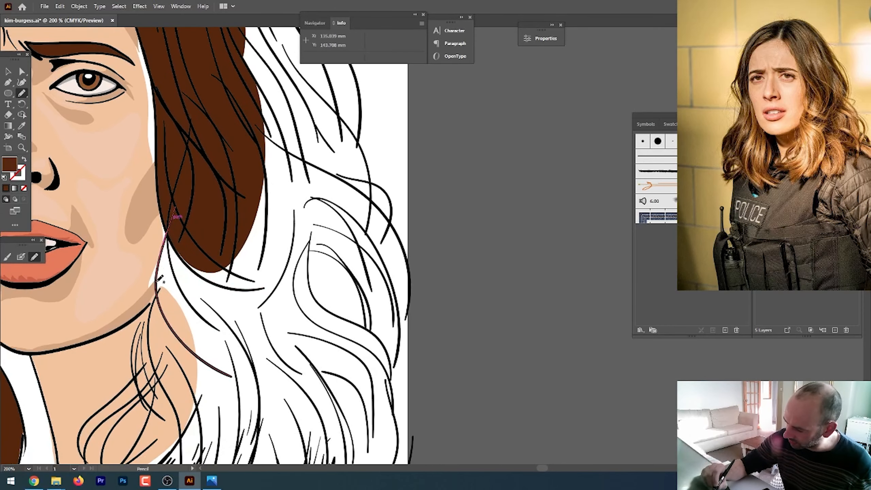
pyautogui.moveTo(157, 279)
pyautogui.mouseDown()
pyautogui.moveTo(209, 373)
pyautogui.moveTo(256, 198)
pyautogui.mouseUp()
pyautogui.moveTo(164, 292)
pyautogui.mouseDown()
pyautogui.moveTo(153, 308)
pyautogui.moveTo(157, 357)
pyautogui.moveTo(230, 398)
pyautogui.moveTo(247, 380)
pyautogui.mouseUp()
pyautogui.moveTo(199, 362); pyautogui.dragTo(280, 220)
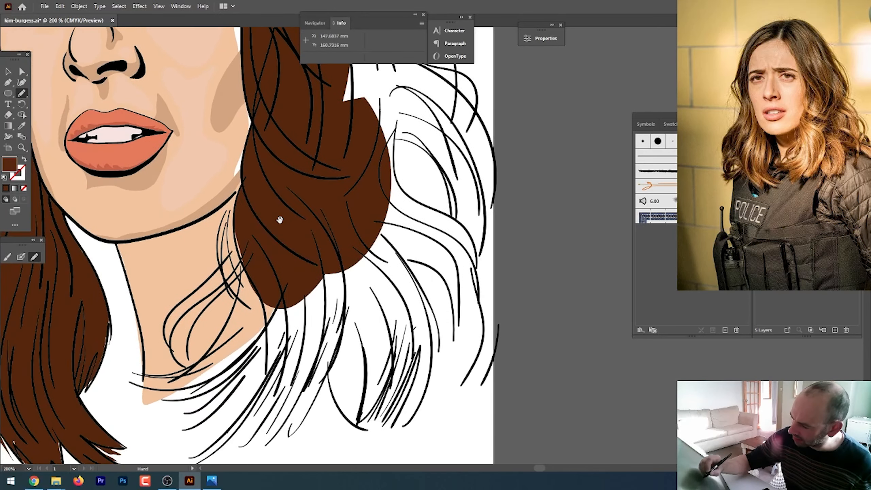
# - Fill the curl overlapping the neck and the pointed strand ends below it with dark brown
pyautogui.moveTo(244, 197)
pyautogui.mouseDown()
pyautogui.moveTo(222, 223)
pyautogui.moveTo(218, 249)
pyautogui.moveTo(227, 296)
pyautogui.moveTo(276, 334)
pyautogui.moveTo(340, 225)
pyautogui.mouseUp()
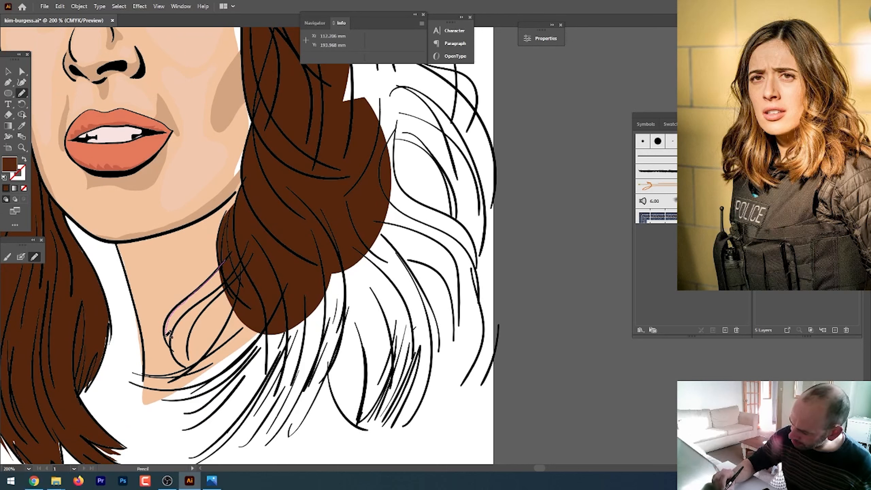
pyautogui.moveTo(175, 359)
pyautogui.mouseDown()
pyautogui.moveTo(201, 379)
pyautogui.moveTo(288, 342)
pyautogui.moveTo(137, 374)
pyautogui.moveTo(199, 369)
pyautogui.moveTo(155, 382)
pyautogui.moveTo(200, 390)
pyautogui.moveTo(195, 423)
pyautogui.moveTo(259, 344)
pyautogui.moveTo(196, 423)
pyautogui.moveTo(247, 382)
pyautogui.moveTo(280, 299)
pyautogui.moveTo(229, 308)
pyautogui.mouseUp()
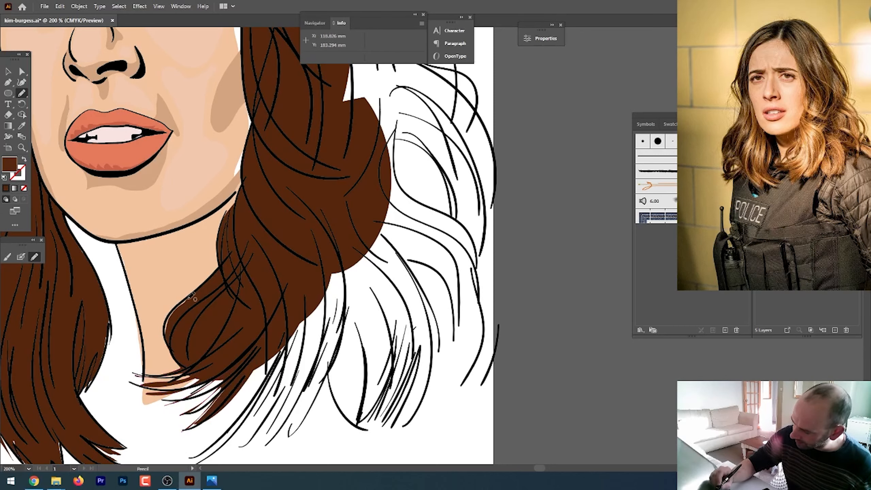
pyautogui.moveTo(283, 342)
pyautogui.mouseDown()
pyautogui.moveTo(293, 252)
pyautogui.moveTo(213, 370)
pyautogui.moveTo(290, 291)
pyautogui.moveTo(284, 346)
pyautogui.moveTo(305, 329)
pyautogui.moveTo(371, 197)
pyautogui.moveTo(373, 163)
pyautogui.mouseUp()
# - Fill the lower right-side hair with dark brown, shaping the separate tips out to the artboard edge
pyautogui.moveTo(392, 225); pyautogui.dragTo(216, 239)
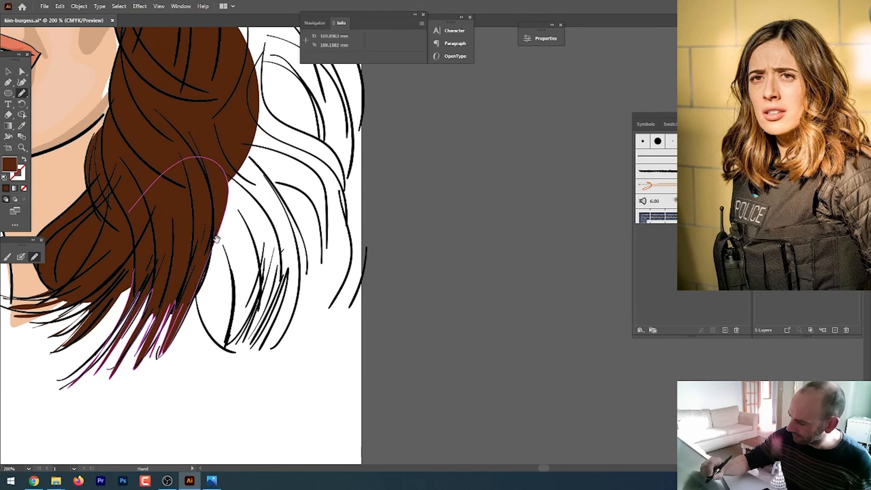
pyautogui.moveTo(202, 279)
pyautogui.mouseDown()
pyautogui.moveTo(206, 316)
pyautogui.moveTo(211, 267)
pyautogui.moveTo(235, 252)
pyautogui.moveTo(254, 264)
pyautogui.moveTo(294, 264)
pyautogui.moveTo(274, 323)
pyautogui.moveTo(296, 254)
pyautogui.moveTo(307, 280)
pyautogui.moveTo(307, 214)
pyautogui.moveTo(325, 221)
pyautogui.moveTo(194, 141)
pyautogui.mouseUp()
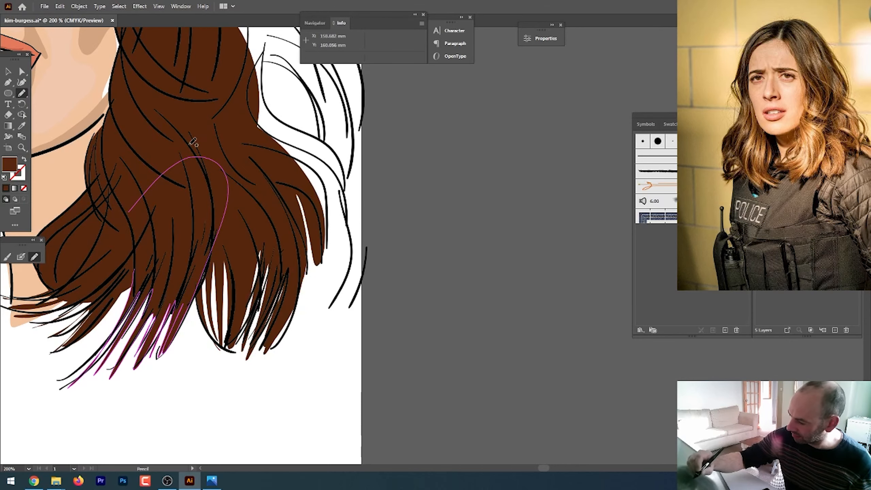
pyautogui.moveTo(306, 228); pyautogui.dragTo(192, 271)
pyautogui.moveTo(199, 233)
pyautogui.mouseDown()
pyautogui.moveTo(213, 223)
pyautogui.moveTo(224, 321)
pyautogui.moveTo(231, 274)
pyautogui.moveTo(218, 357)
pyautogui.moveTo(257, 292)
pyautogui.moveTo(260, 299)
pyautogui.moveTo(234, 197)
pyautogui.moveTo(172, 130)
pyautogui.moveTo(79, 151)
pyautogui.mouseUp()
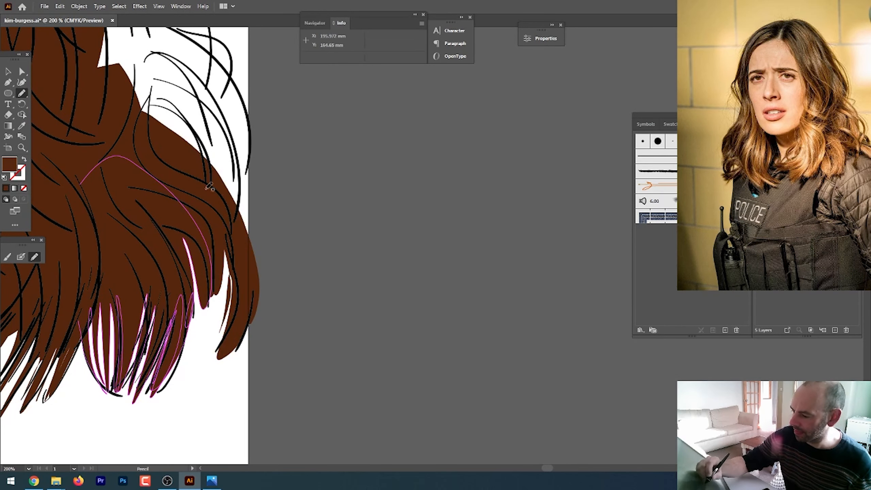
# - Fill the bulging outer curls of the lower right-side hair with dark brown, out to their black outline
pyautogui.moveTo(209, 187)
pyautogui.mouseDown()
pyautogui.moveTo(188, 279)
pyautogui.moveTo(189, 376)
pyautogui.mouseUp()
pyautogui.moveTo(70, 134)
pyautogui.mouseDown()
pyautogui.moveTo(189, 225)
pyautogui.moveTo(210, 291)
pyautogui.moveTo(202, 380)
pyautogui.moveTo(86, 302)
pyautogui.mouseUp()
pyautogui.moveTo(70, 231)
pyautogui.mouseDown()
pyautogui.moveTo(82, 290)
pyautogui.moveTo(90, 271)
pyautogui.mouseUp()
pyautogui.moveTo(197, 264)
pyautogui.mouseDown()
pyautogui.moveTo(221, 376)
pyautogui.moveTo(175, 401)
pyautogui.moveTo(145, 242)
pyautogui.moveTo(193, 265)
pyautogui.mouseUp()
pyautogui.moveTo(167, 432)
pyautogui.mouseDown()
pyautogui.moveTo(151, 307)
pyautogui.moveTo(186, 355)
pyautogui.moveTo(192, 303)
pyautogui.mouseUp()
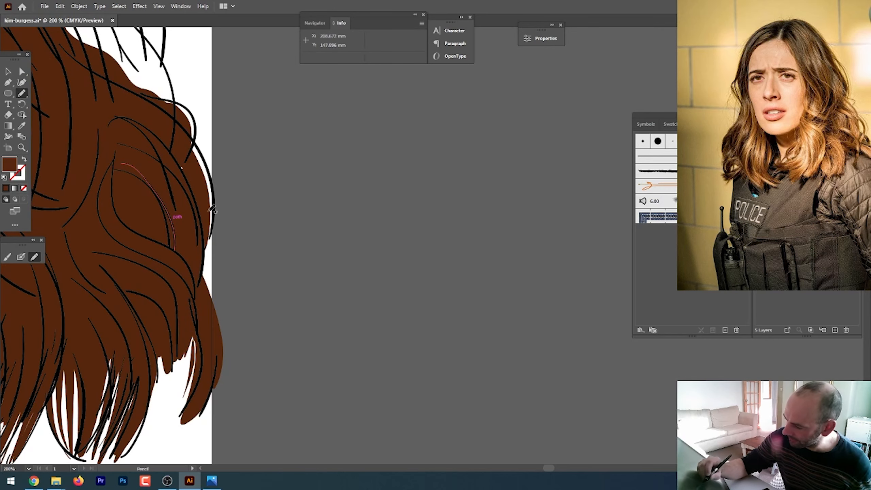
pyautogui.moveTo(184, 138)
pyautogui.mouseDown()
pyautogui.moveTo(206, 166)
pyautogui.moveTo(216, 213)
pyautogui.mouseUp()
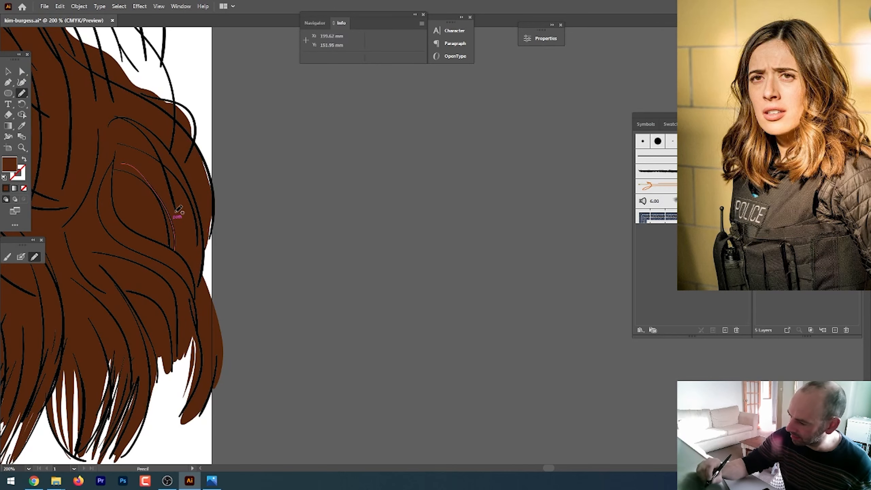
# - Fill the unfilled right-side hair above the curls with dark brown, following the outer outline upward
pyautogui.moveTo(227, 107)
pyautogui.mouseDown()
pyautogui.moveTo(187, 292)
pyautogui.moveTo(144, 280)
pyautogui.moveTo(136, 244)
pyautogui.moveTo(67, 146)
pyautogui.mouseUp()
pyautogui.press('space')
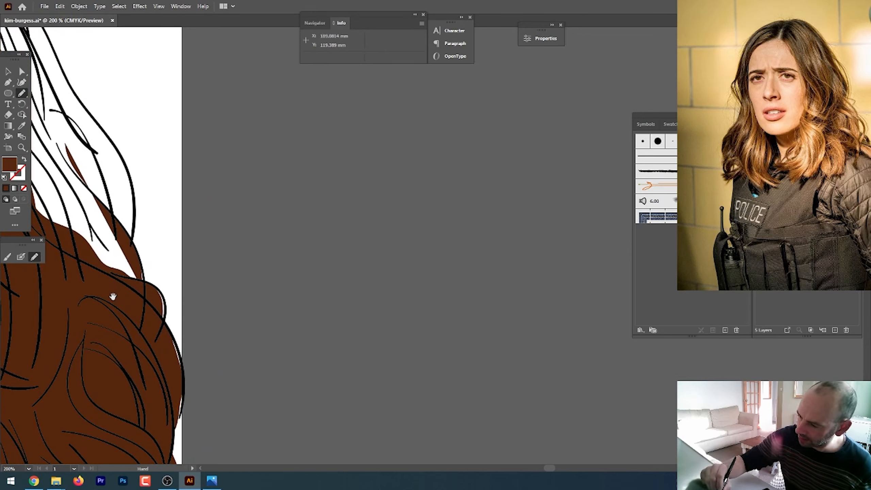
pyautogui.moveTo(114, 295)
pyautogui.mouseDown()
pyautogui.moveTo(189, 290)
pyautogui.moveTo(142, 187)
pyautogui.moveTo(71, 100)
pyautogui.mouseUp()
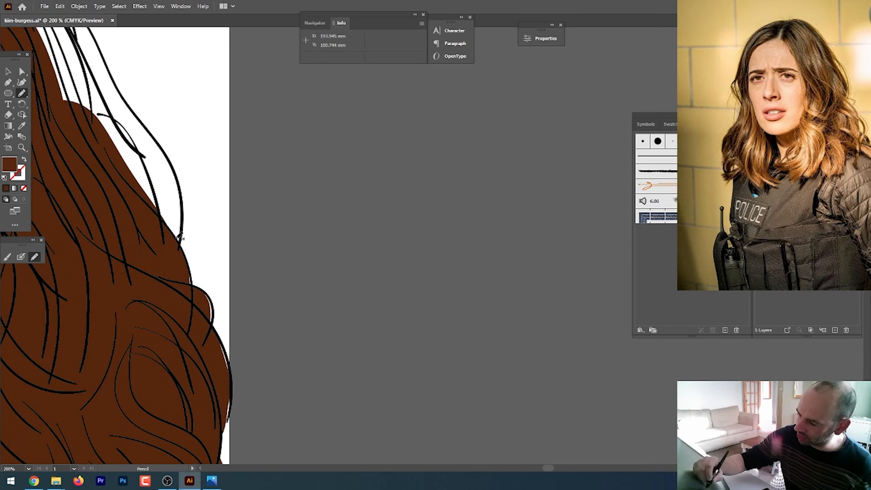
pyautogui.moveTo(179, 238)
pyautogui.mouseDown()
pyautogui.moveTo(182, 184)
pyautogui.moveTo(82, 64)
pyautogui.mouseUp()
pyautogui.press('space')
pyautogui.moveTo(144, 137)
pyautogui.mouseDown()
pyautogui.moveTo(175, 242)
pyautogui.moveTo(204, 271)
pyautogui.moveTo(212, 360)
pyautogui.mouseUp()
# - Fill the upper right-side hair with dark brown and close the remaining white gaps along the crown
pyautogui.moveTo(211, 288)
pyautogui.mouseDown()
pyautogui.moveTo(170, 220)
pyautogui.moveTo(70, 124)
pyautogui.mouseUp()
pyautogui.press('space')
pyautogui.moveTo(117, 152); pyautogui.dragTo(154, 290)
pyautogui.moveTo(181, 319)
pyautogui.mouseDown()
pyautogui.moveTo(152, 257)
pyautogui.moveTo(93, 206)
pyautogui.moveTo(138, 267)
pyautogui.mouseUp()
pyautogui.press('space')
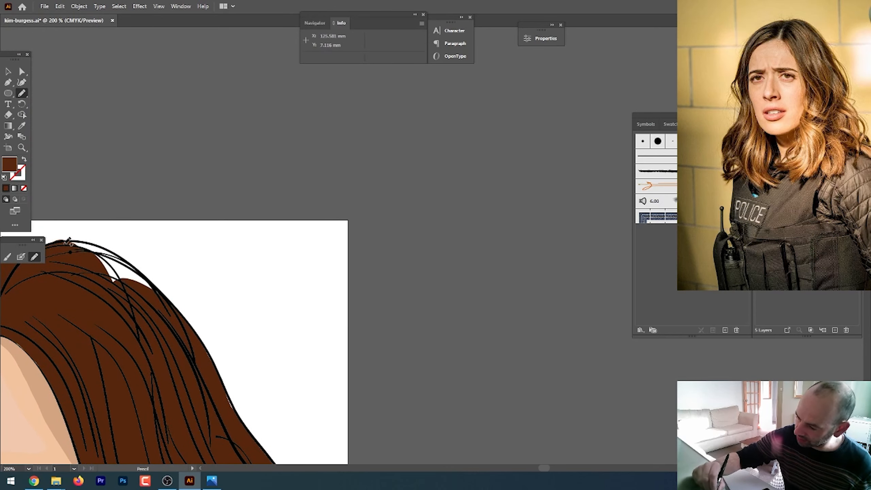
pyautogui.moveTo(104, 245); pyautogui.dragTo(164, 296)
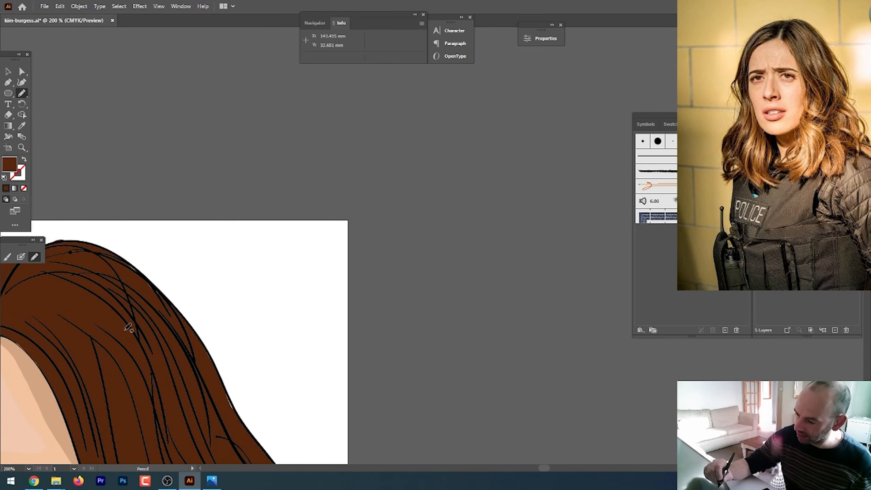
pyautogui.moveTo(127, 260); pyautogui.dragTo(167, 294)
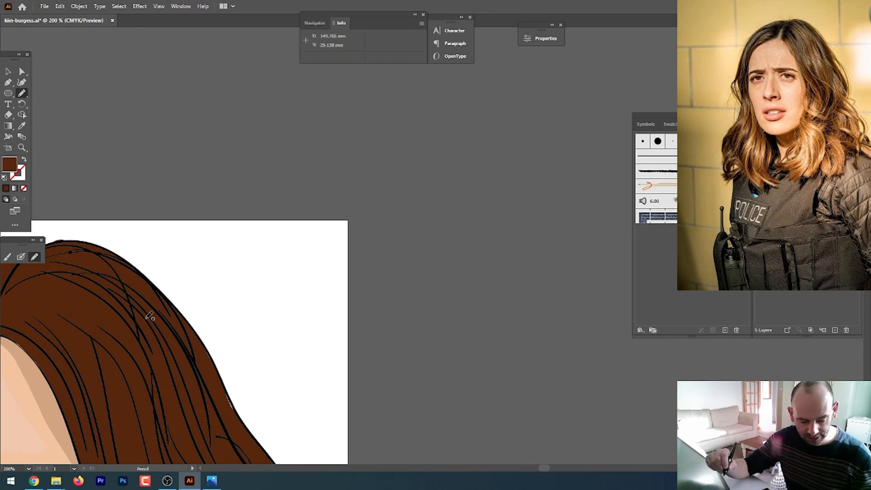
# - Sample the base skin tone from the cheek and fill the white gap between the face's right side and the hair
pyautogui.hotkey('ctrl', '-')
pyautogui.hotkey('ctrl', '-')
pyautogui.hotkey('ctrl', '-')
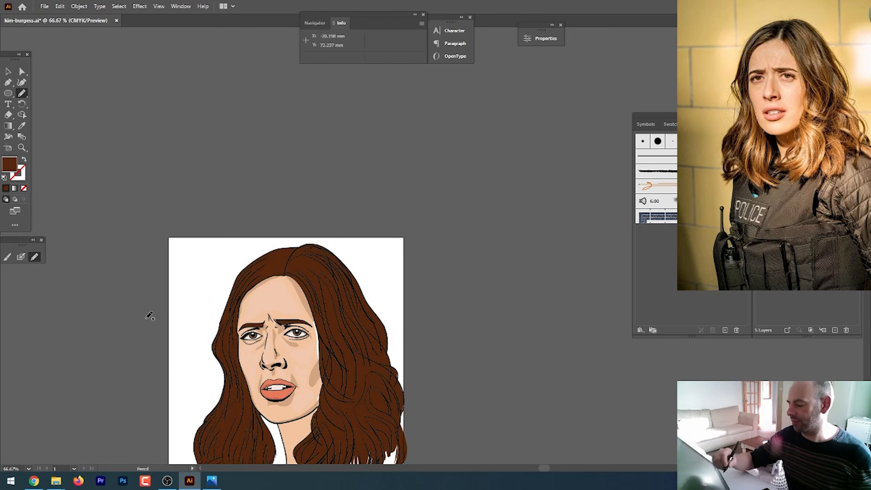
pyautogui.moveTo(334, 364); pyautogui.dragTo(290, 268)
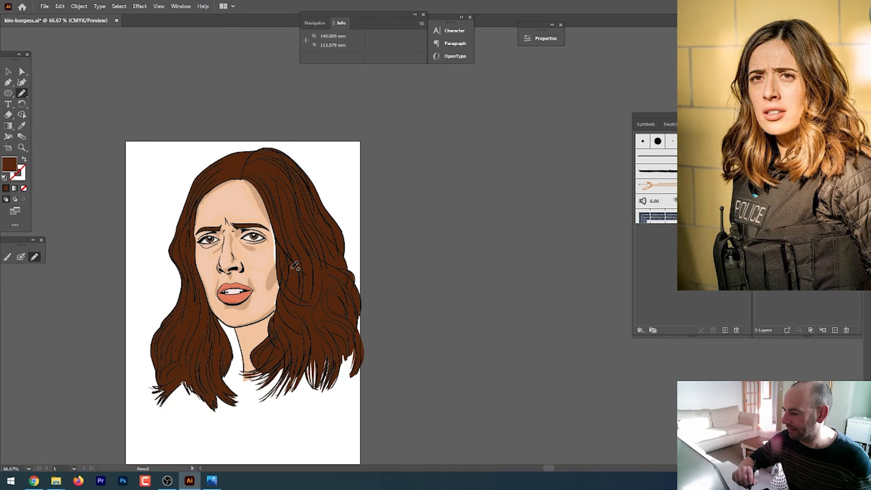
pyautogui.hotkey('ctrl', '+')
pyautogui.hotkey('ctrl', '+')
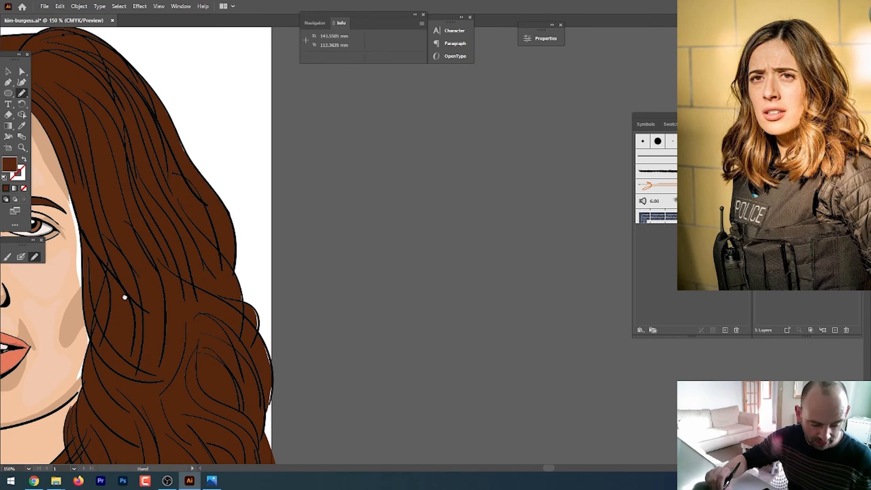
pyautogui.moveTo(125, 297); pyautogui.dragTo(229, 323)
pyautogui.press('i')
pyautogui.click(176, 303)
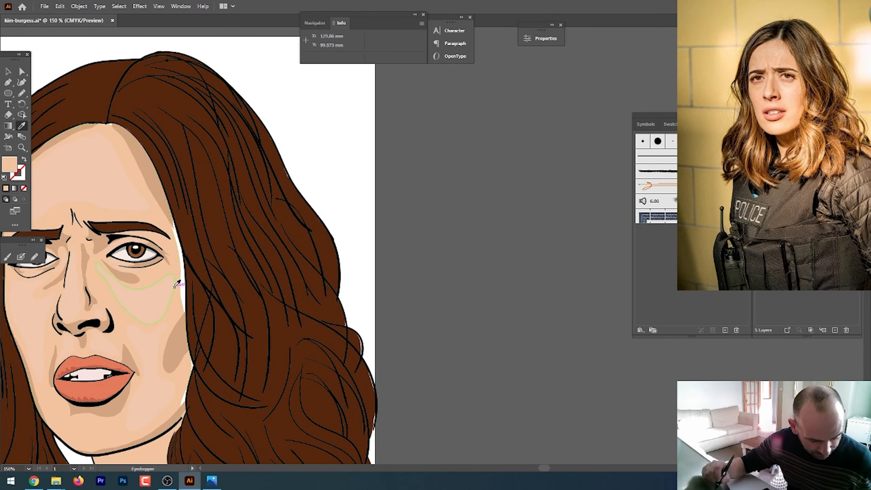
pyautogui.press('n')
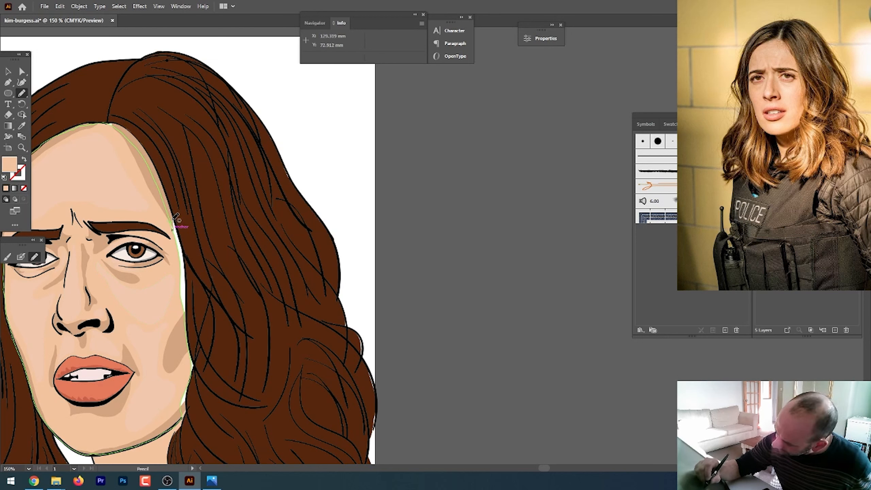
pyautogui.moveTo(173, 220)
pyautogui.mouseDown()
pyautogui.moveTo(189, 311)
pyautogui.moveTo(182, 267)
pyautogui.mouseUp()
pyautogui.moveTo(182, 314); pyautogui.dragTo(184, 313)
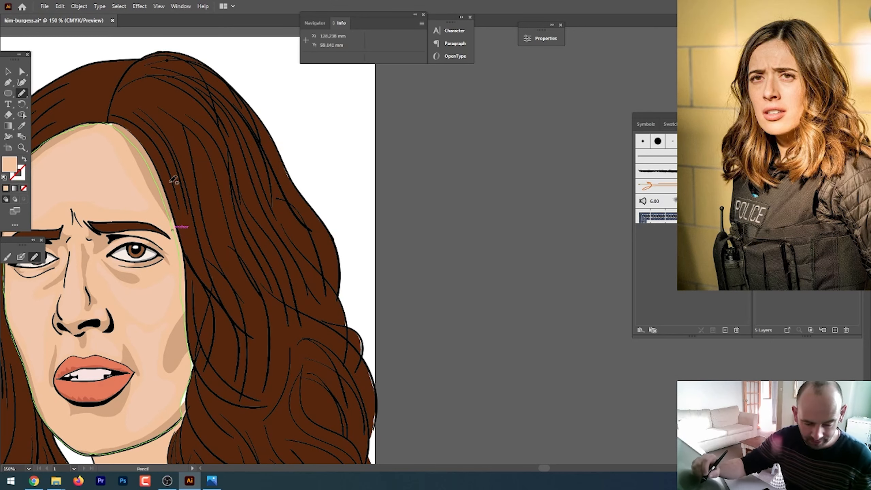
# - Deselect, sample the forehead's shadow tone, and extend the shading down the right temple and cheek, closing gaps beside the jaw
pyautogui.hotkey('ctrl', 'shift', 'a')
pyautogui.press('i')
pyautogui.click(149, 172)
pyautogui.press('n')
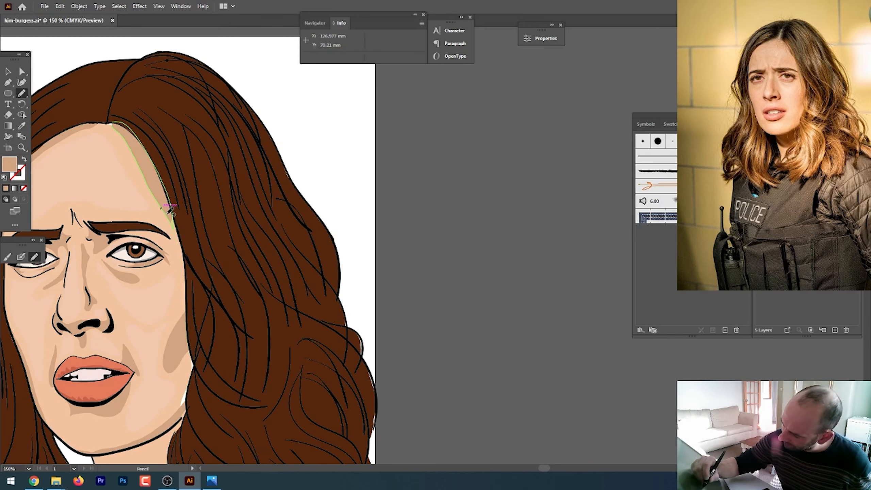
pyautogui.moveTo(171, 210)
pyautogui.mouseDown()
pyautogui.moveTo(181, 252)
pyautogui.moveTo(193, 260)
pyautogui.moveTo(178, 221)
pyautogui.moveTo(174, 245)
pyautogui.moveTo(194, 273)
pyautogui.moveTo(175, 221)
pyautogui.moveTo(178, 241)
pyautogui.mouseUp()
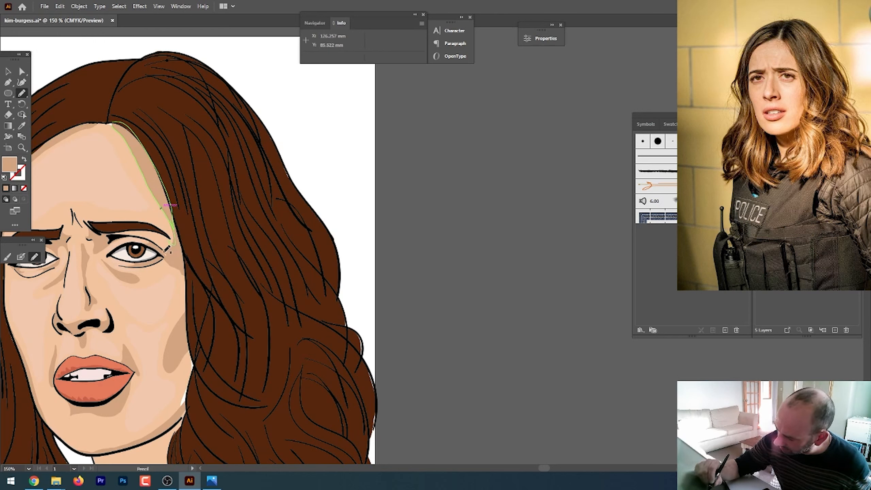
pyautogui.moveTo(181, 282)
pyautogui.mouseDown()
pyautogui.moveTo(199, 299)
pyautogui.moveTo(193, 238)
pyautogui.mouseUp()
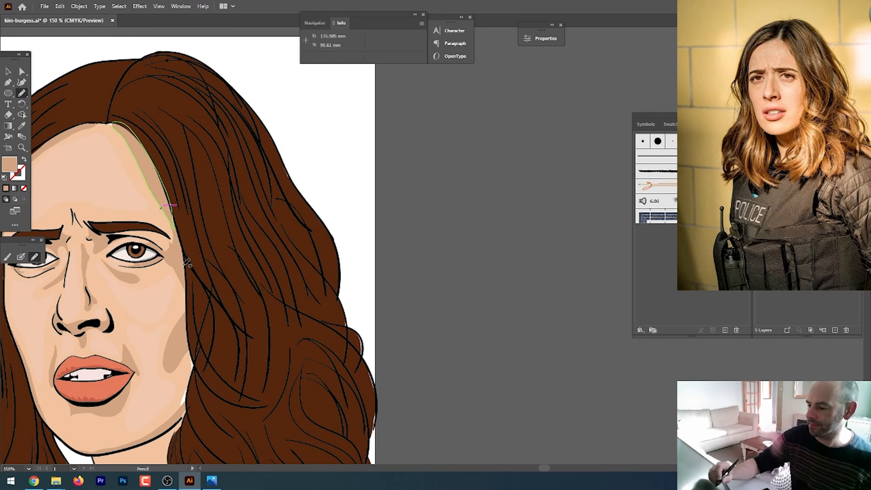
pyautogui.moveTo(171, 271); pyautogui.dragTo(178, 260)
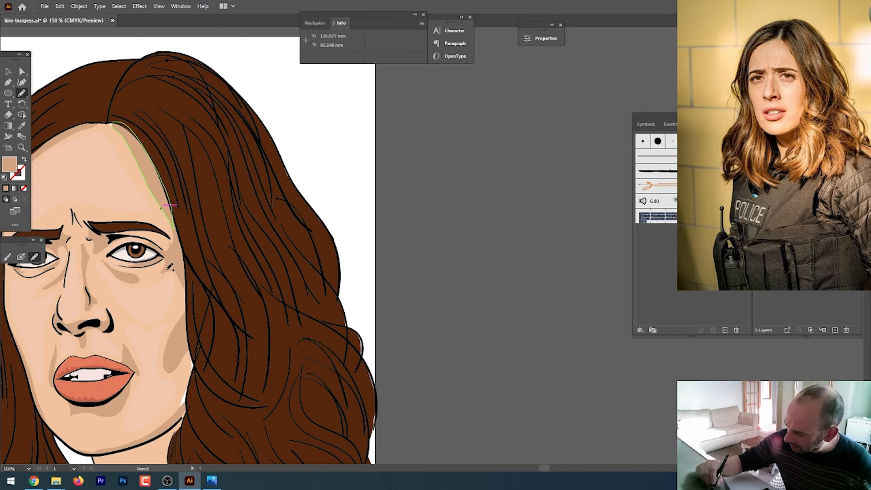
pyautogui.moveTo(181, 278); pyautogui.dragTo(177, 258)
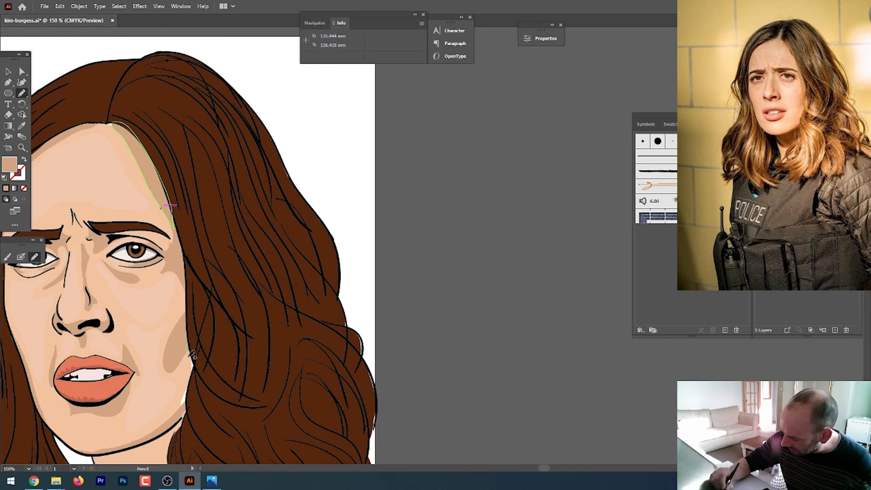
pyautogui.moveTo(176, 416)
pyautogui.mouseDown()
pyautogui.moveTo(188, 412)
pyautogui.moveTo(208, 347)
pyautogui.moveTo(199, 321)
pyautogui.mouseUp()
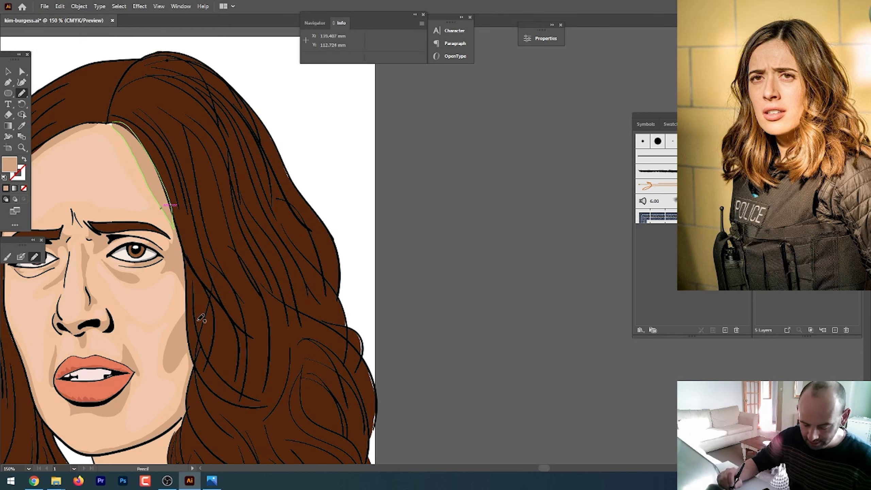
# - Draw skin shadow shapes on the neck below the chin, under the right jaw and at the neck's base
pyautogui.moveTo(198, 410); pyautogui.dragTo(195, 240)
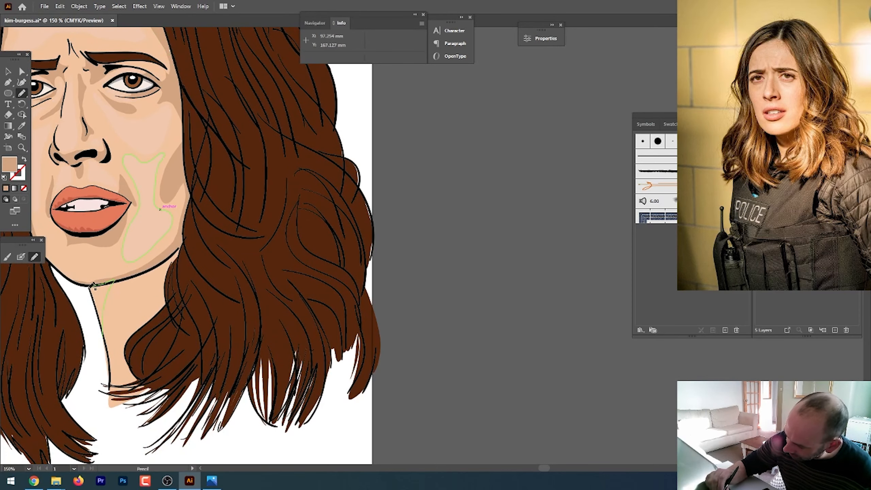
pyautogui.moveTo(103, 322); pyautogui.dragTo(104, 328)
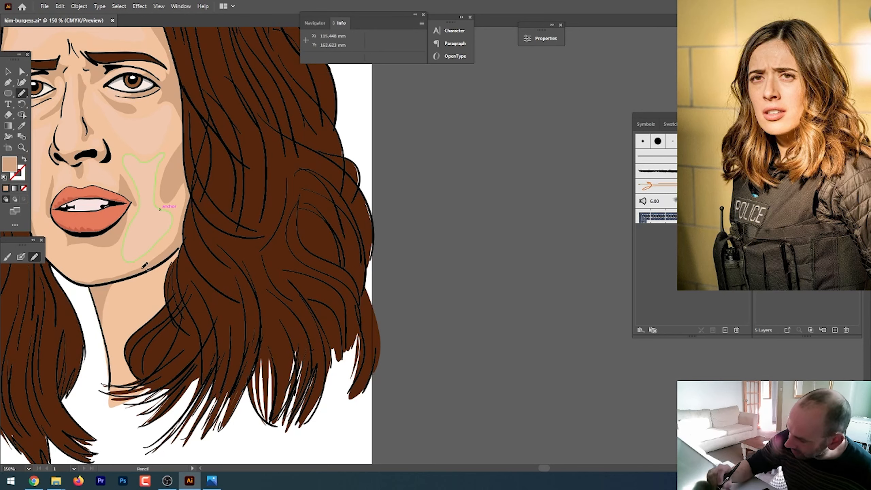
pyautogui.moveTo(159, 277)
pyautogui.mouseDown()
pyautogui.moveTo(180, 266)
pyautogui.moveTo(184, 243)
pyautogui.moveTo(158, 270)
pyautogui.mouseUp()
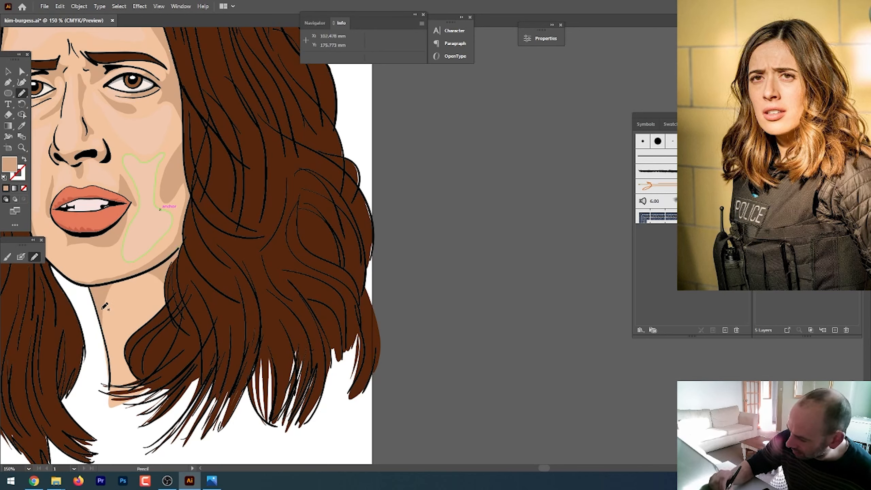
pyautogui.moveTo(124, 398); pyautogui.dragTo(109, 381)
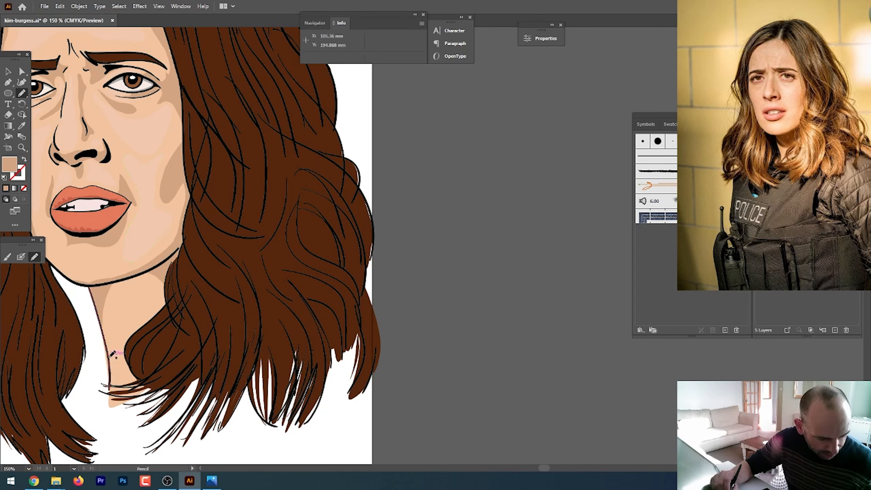
# - Reshape the left edge of the base neck shape to meet the black neck outline, and deselect it
pyautogui.press('a')
pyautogui.click(107, 361)
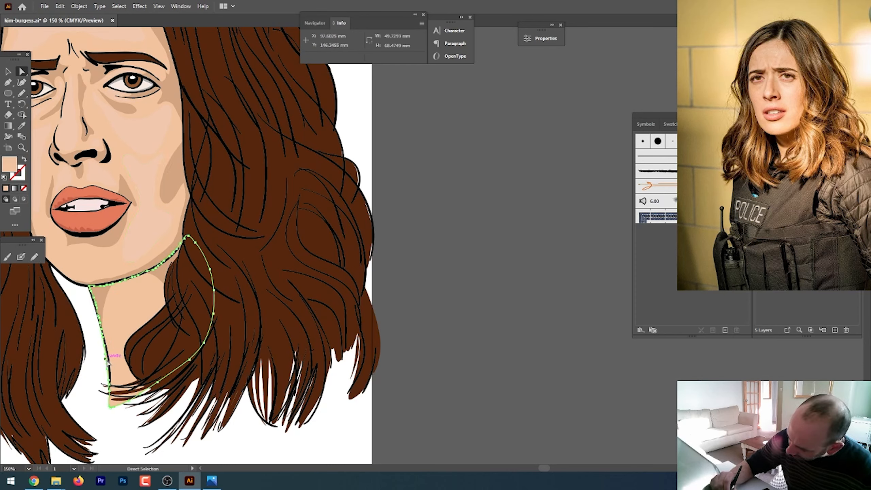
pyautogui.moveTo(107, 362); pyautogui.dragTo(110, 370)
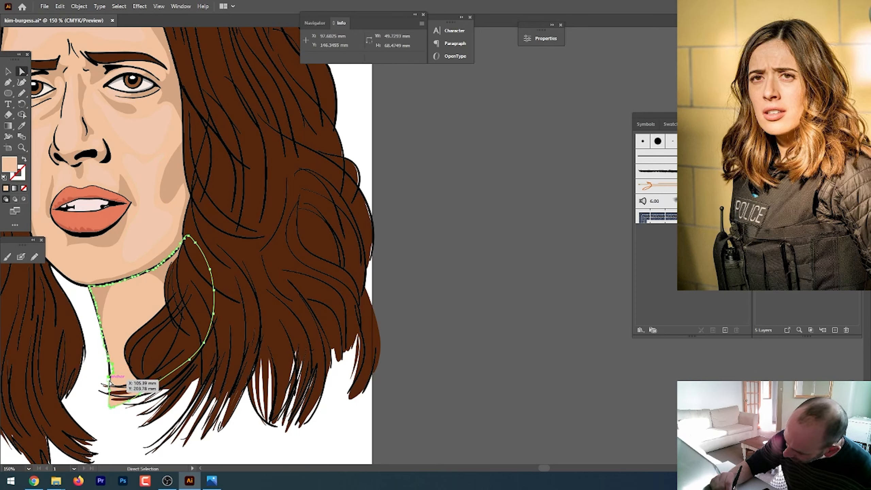
pyautogui.click(102, 358)
pyautogui.click(107, 353)
pyautogui.moveTo(105, 346); pyautogui.dragTo(108, 349)
pyautogui.click(101, 364)
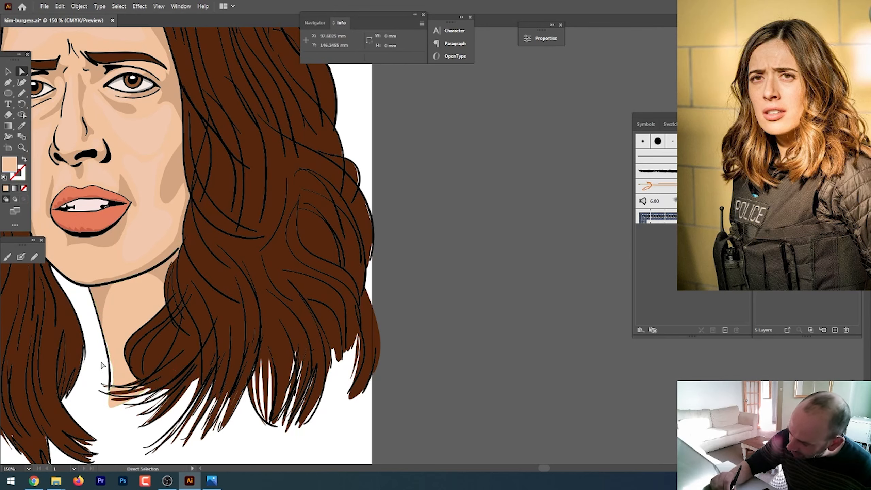
pyautogui.click(119, 332)
pyautogui.press('n')
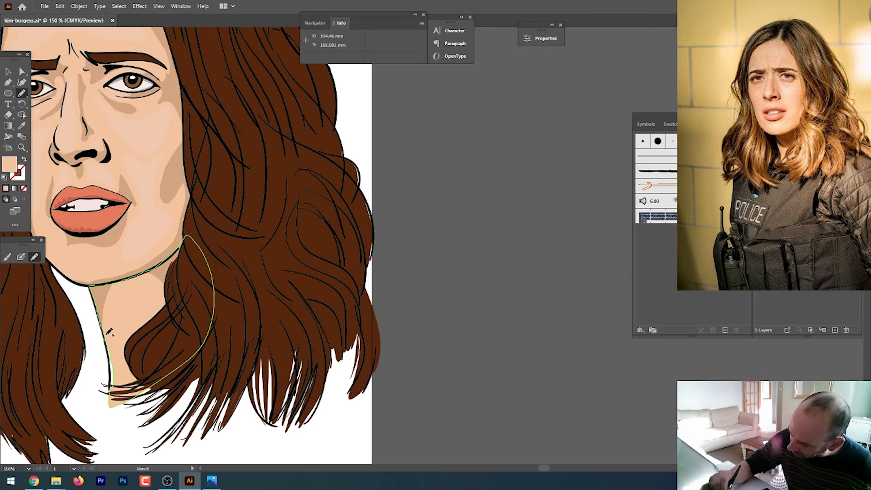
pyautogui.moveTo(107, 333); pyautogui.dragTo(118, 395)
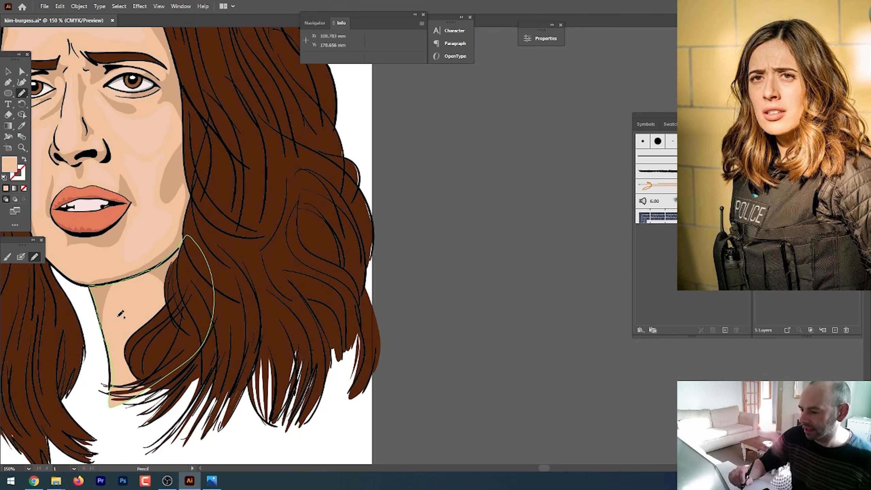
pyautogui.press('v')
pyautogui.click(405, 318)
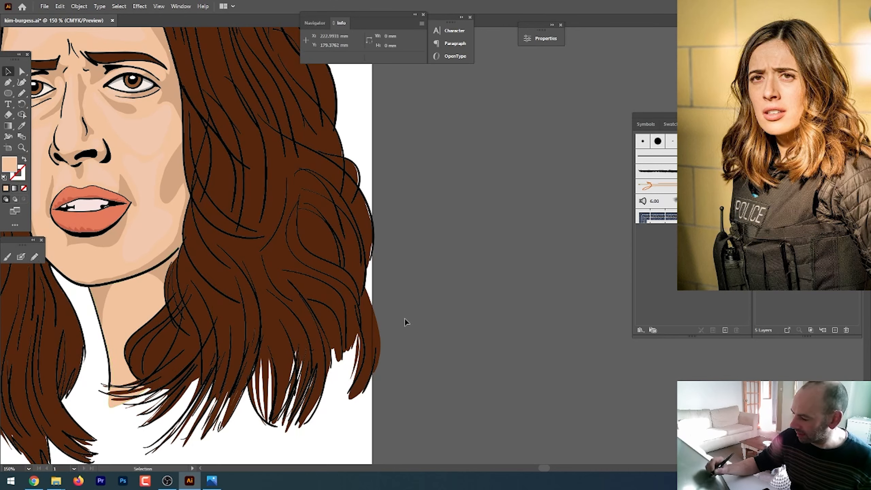
# - Set the Pencil tool's fill colour to black
pyautogui.hotkey('ctrl', '-')
pyautogui.moveTo(291, 239); pyautogui.dragTo(333, 298)
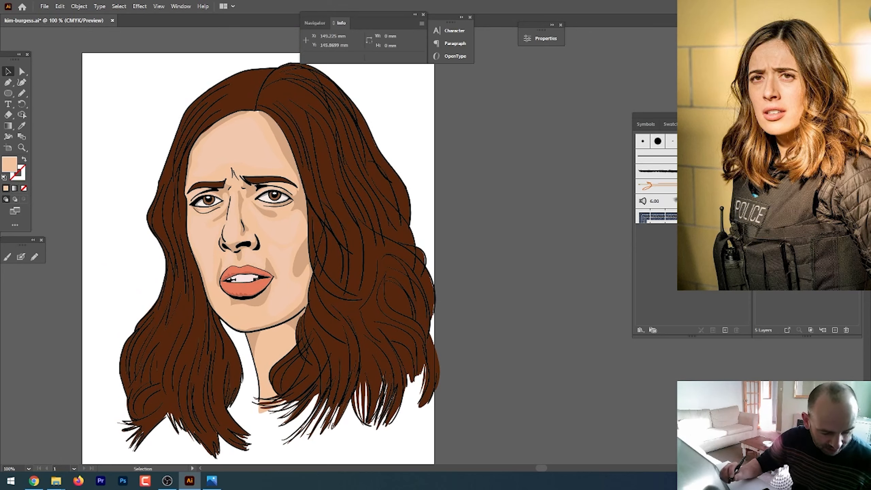
pyautogui.press('n')
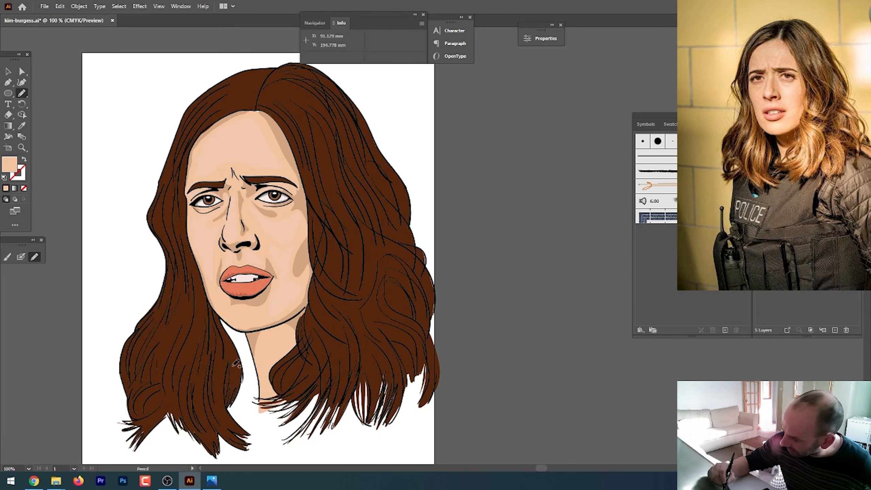
pyautogui.doubleClick(14, 168)
pyautogui.moveTo(577, 347); pyautogui.dragTo(525, 408)
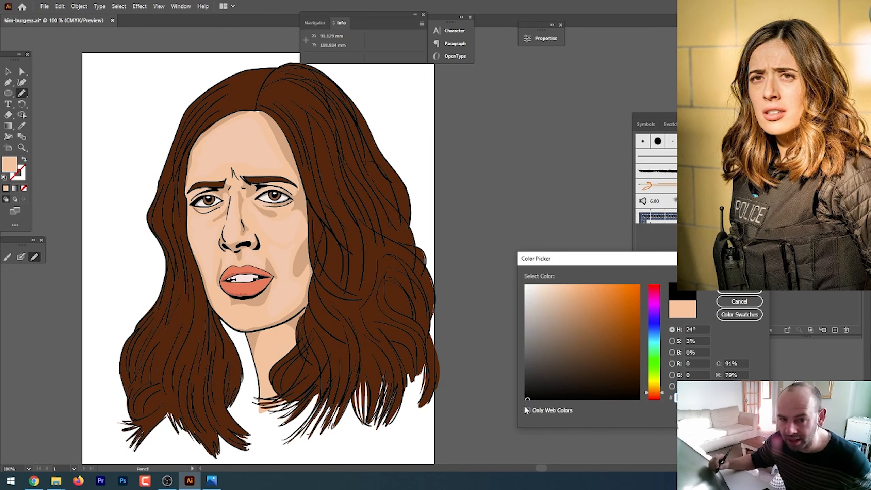
pyautogui.click(745, 292)
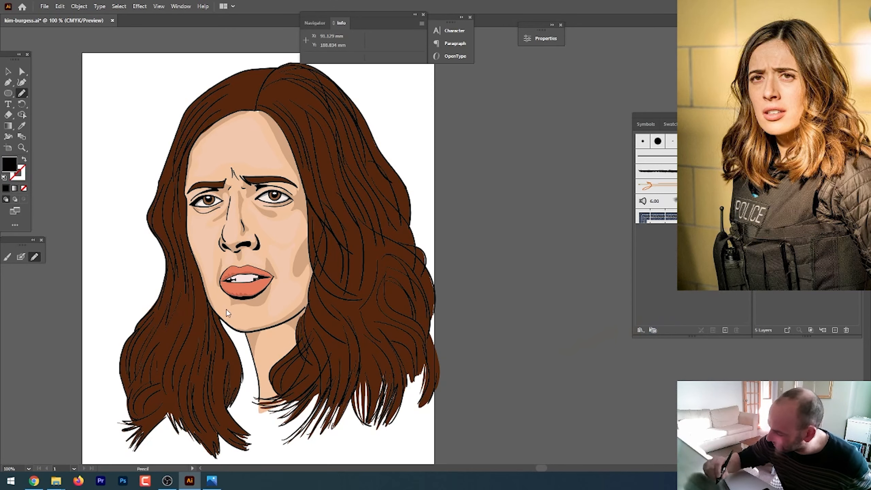
pyautogui.hotkey('ctrl', '+')
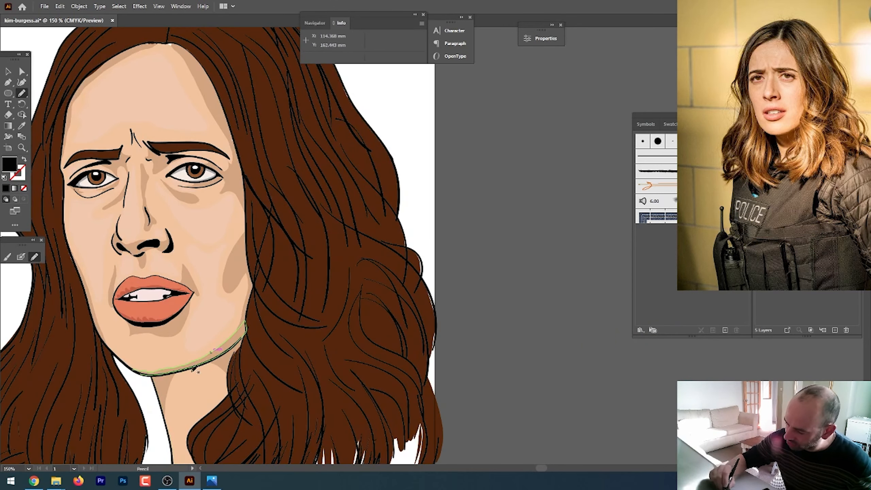
pyautogui.moveTo(183, 380); pyautogui.dragTo(189, 263)
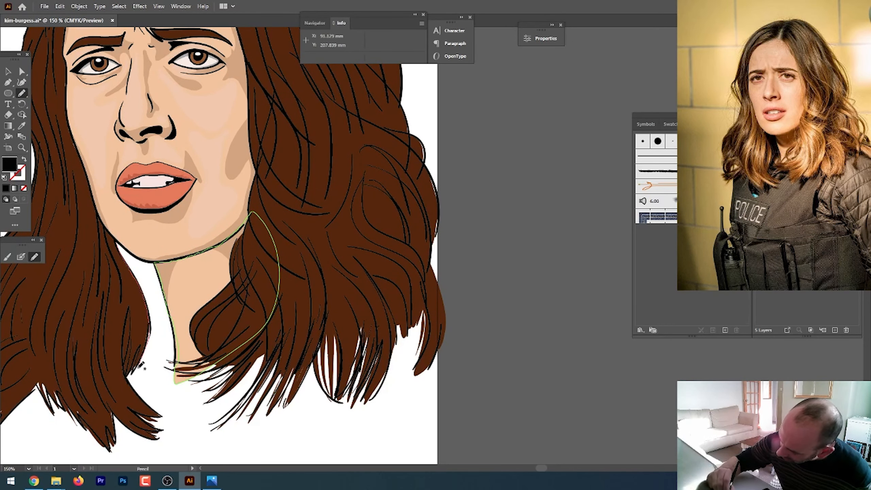
# - Fill the gap between the left hair and the neck with black Pencil shapes from jaw to collar, and deselect
pyautogui.moveTo(141, 366); pyautogui.dragTo(174, 368)
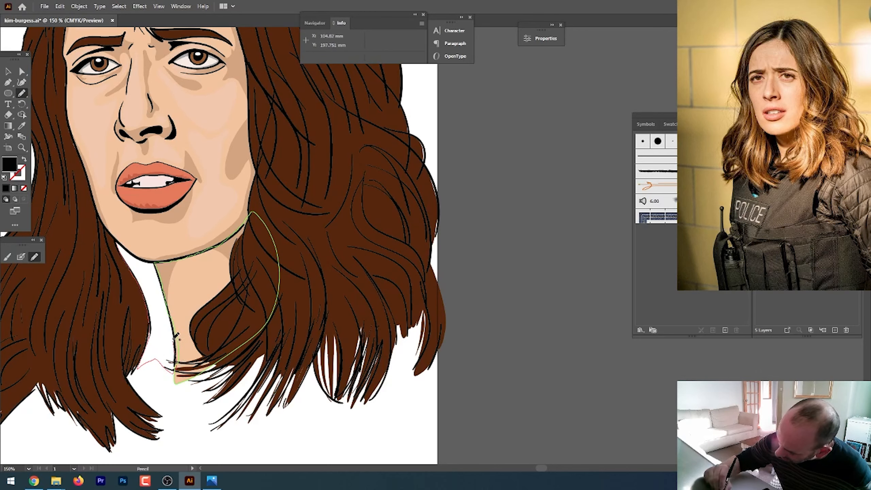
pyautogui.moveTo(171, 314)
pyautogui.mouseDown()
pyautogui.moveTo(153, 261)
pyautogui.moveTo(120, 240)
pyautogui.mouseUp()
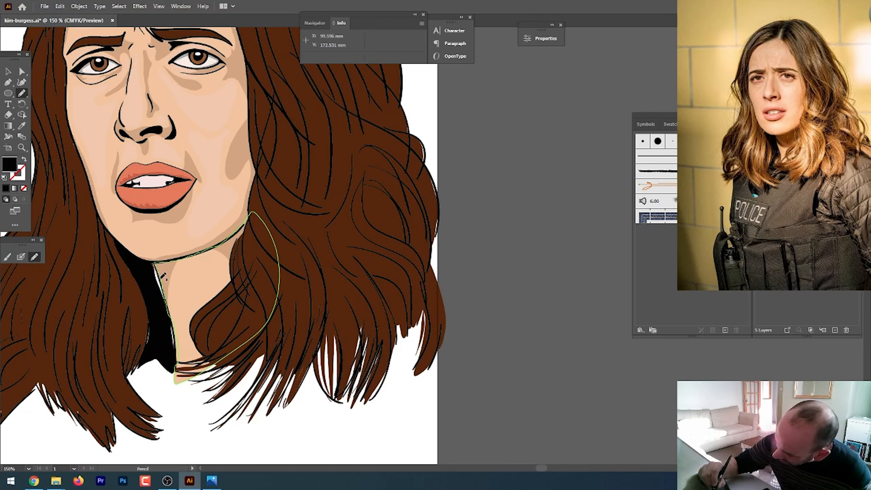
pyautogui.moveTo(165, 301); pyautogui.dragTo(162, 315)
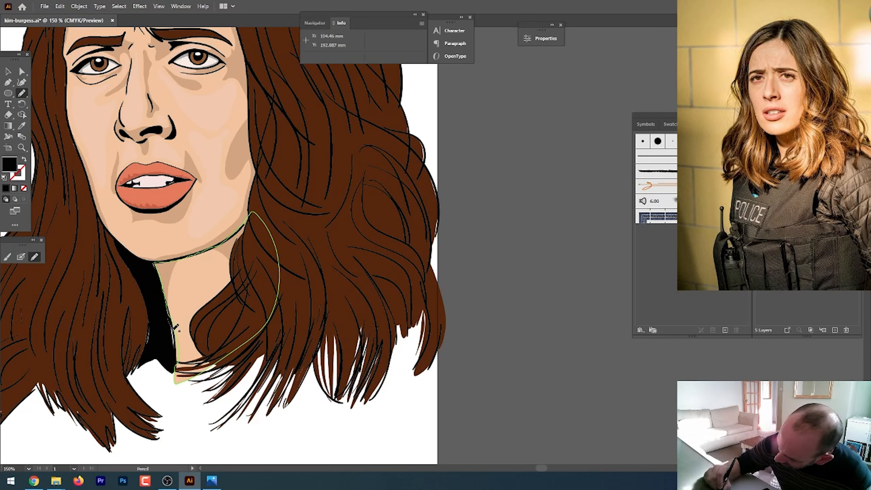
pyautogui.moveTo(173, 352)
pyautogui.mouseDown()
pyautogui.moveTo(166, 339)
pyautogui.moveTo(146, 338)
pyautogui.moveTo(151, 348)
pyautogui.mouseUp()
pyautogui.moveTo(146, 313)
pyautogui.mouseDown()
pyautogui.moveTo(152, 349)
pyautogui.moveTo(154, 312)
pyautogui.moveTo(163, 319)
pyautogui.mouseUp()
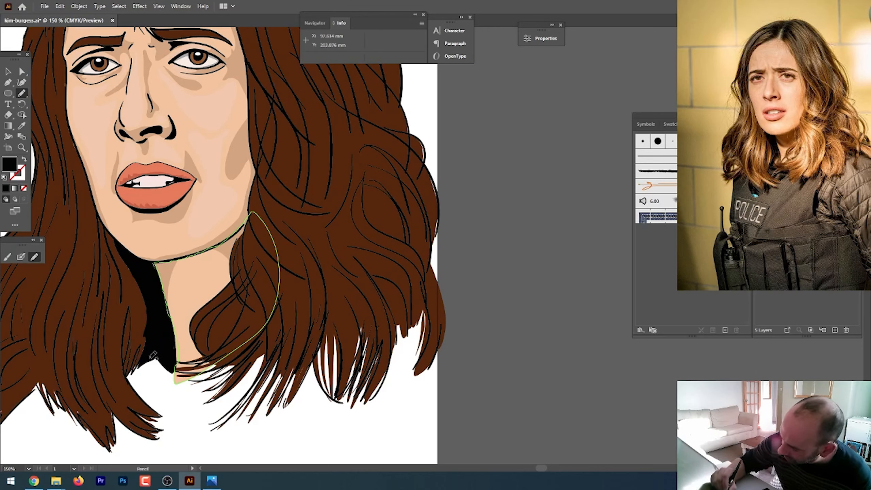
pyautogui.moveTo(134, 373)
pyautogui.mouseDown()
pyautogui.moveTo(140, 397)
pyautogui.moveTo(160, 412)
pyautogui.moveTo(175, 371)
pyautogui.moveTo(159, 323)
pyautogui.mouseUp()
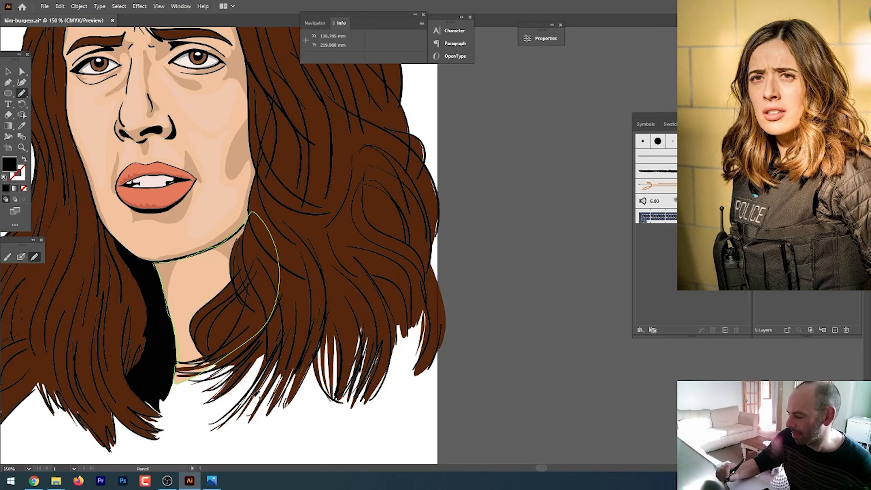
pyautogui.hotkey('ctrl', 'shift', 'a')
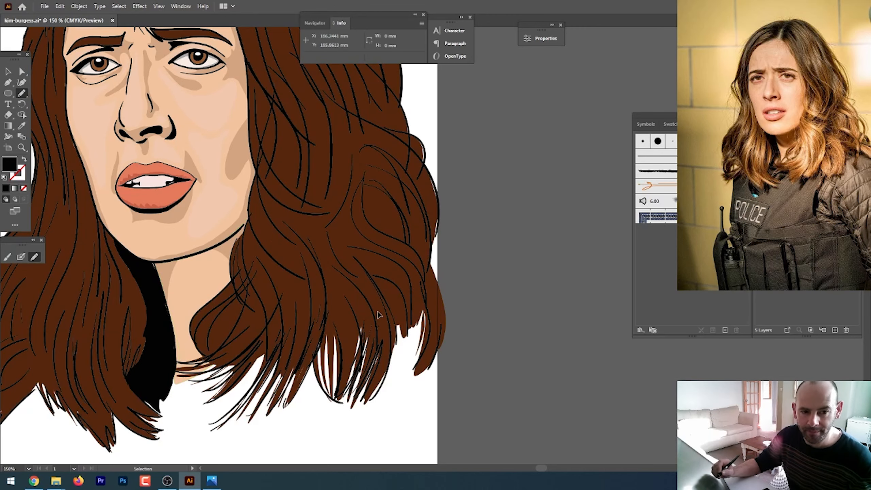
# - Draw the left shoulder edge and a broad lower torso shape in black below the hair
pyautogui.hotkey('ctrl', '-')
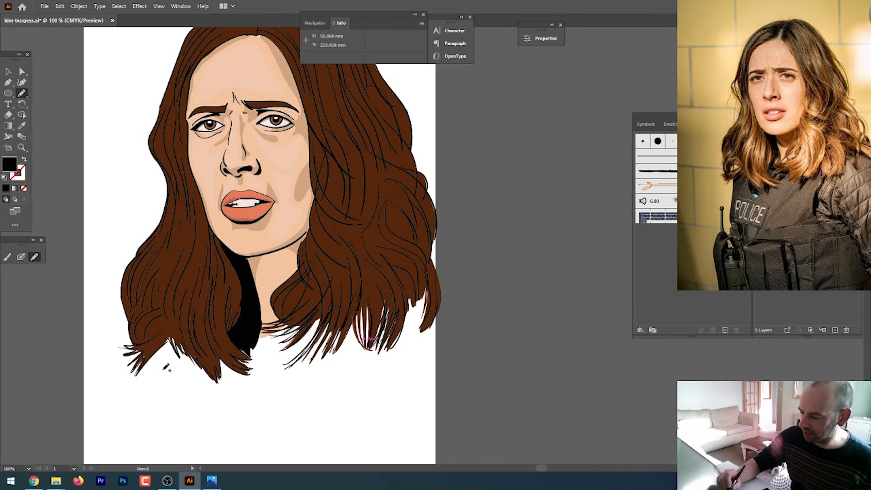
pyautogui.moveTo(144, 363); pyautogui.dragTo(122, 462)
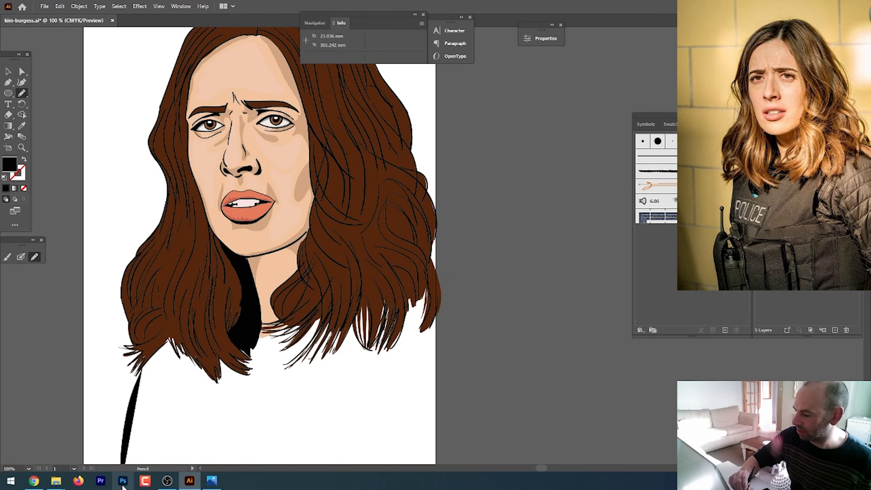
pyautogui.moveTo(145, 361)
pyautogui.mouseDown()
pyautogui.moveTo(118, 461)
pyautogui.moveTo(444, 466)
pyautogui.moveTo(454, 440)
pyautogui.moveTo(450, 396)
pyautogui.moveTo(220, 403)
pyautogui.moveTo(148, 372)
pyautogui.mouseUp()
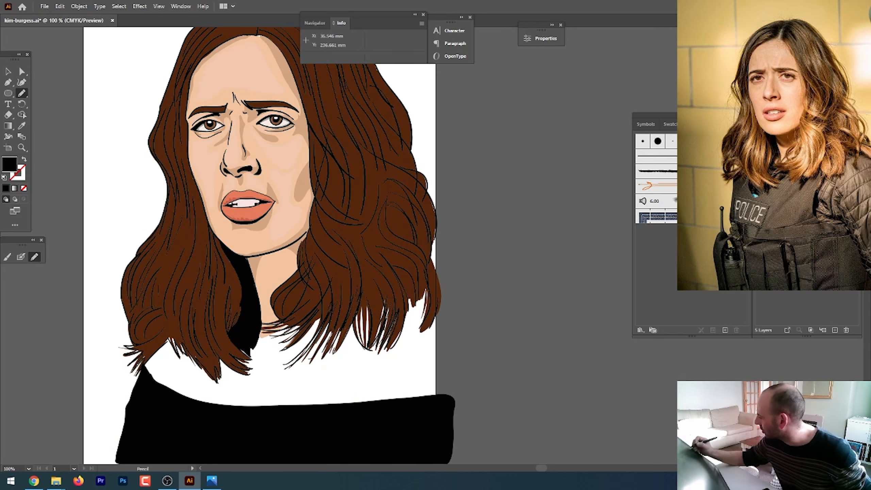
# - Add a new layer, move it down the stack, and fill the chest and both shoulders with black behind the hair
pyautogui.click(834, 330)
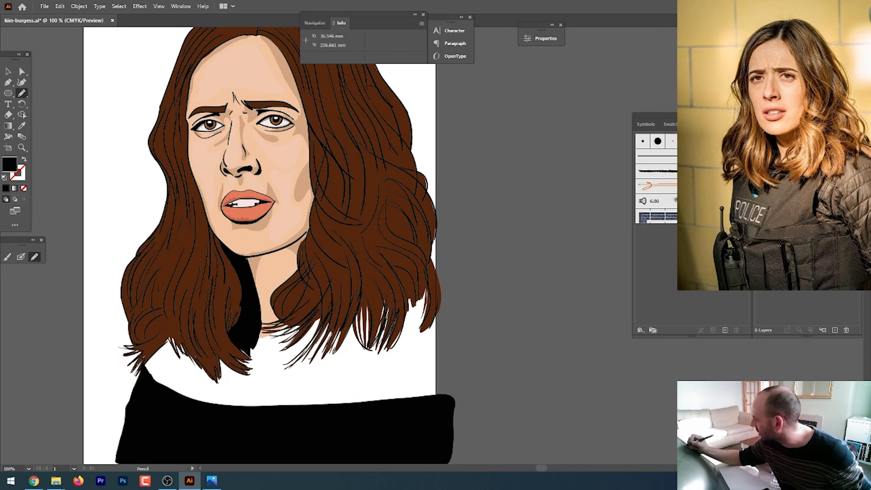
pyautogui.moveTo(789, 140); pyautogui.dragTo(789, 192)
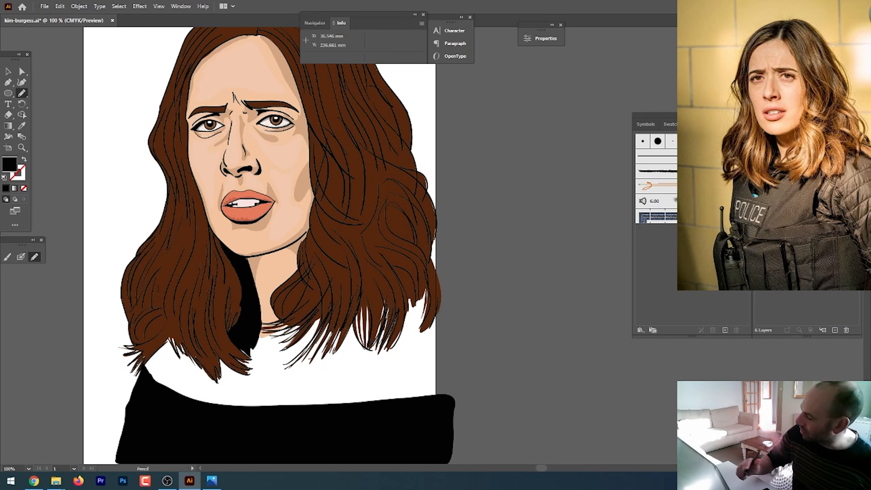
pyautogui.moveTo(151, 376)
pyautogui.mouseDown()
pyautogui.moveTo(145, 352)
pyautogui.moveTo(180, 302)
pyautogui.moveTo(222, 315)
pyautogui.moveTo(241, 341)
pyautogui.moveTo(277, 330)
pyautogui.moveTo(354, 282)
pyautogui.moveTo(404, 273)
pyautogui.moveTo(465, 309)
pyautogui.moveTo(467, 401)
pyautogui.mouseUp()
pyautogui.moveTo(169, 358)
pyautogui.mouseDown()
pyautogui.moveTo(274, 427)
pyautogui.moveTo(405, 419)
pyautogui.mouseUp()
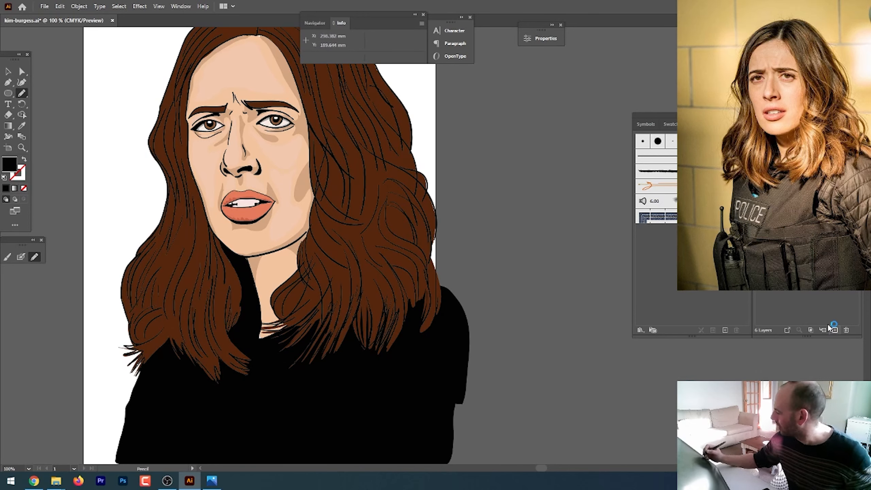
# - Add another layer for the background, show the reference photo, and sample the wall's pale yellow as the fill
pyautogui.click(835, 329)
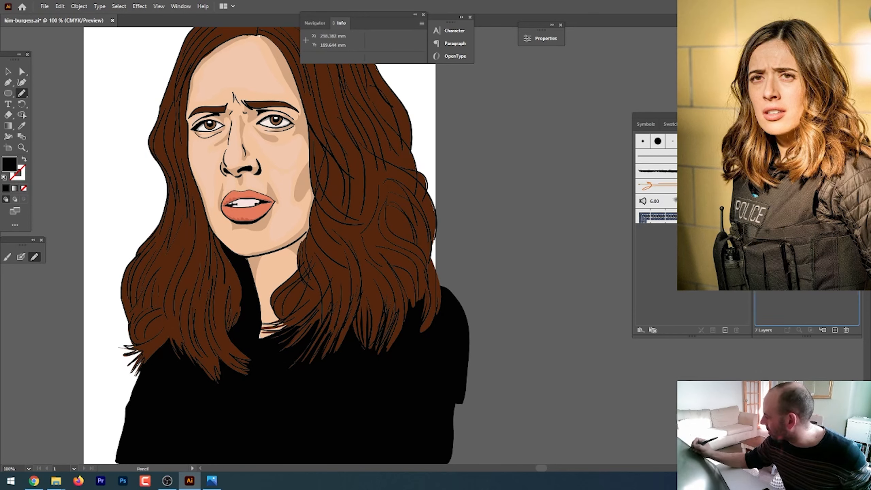
pyautogui.moveTo(488, 208)
pyautogui.mouseDown()
pyautogui.moveTo(488, 259)
pyautogui.moveTo(503, 301)
pyautogui.mouseUp()
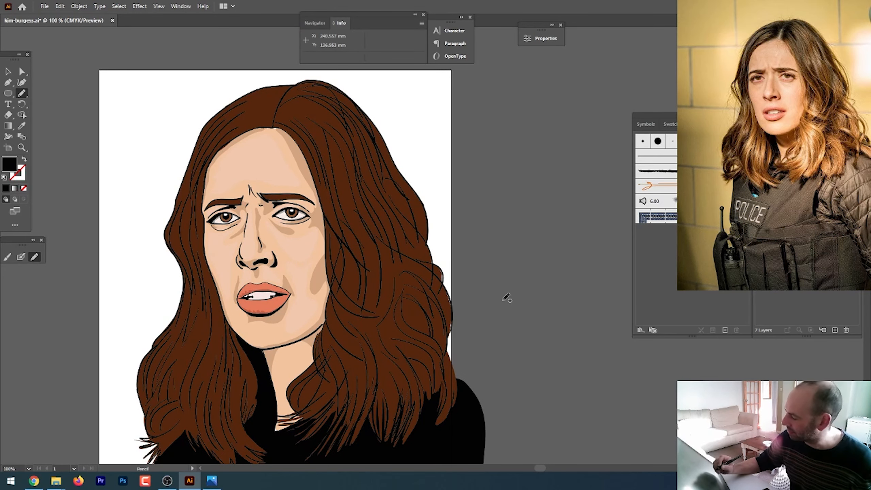
pyautogui.moveTo(755, 82); pyautogui.dragTo(737, 82)
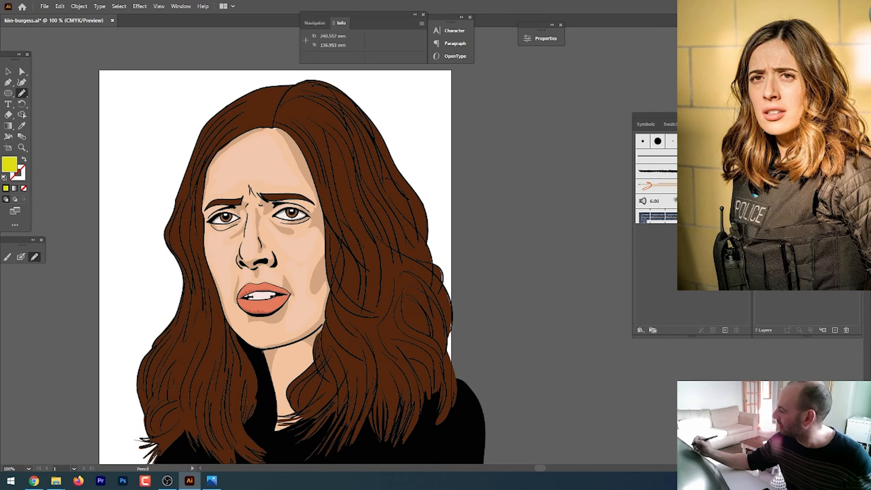
pyautogui.click(759, 199)
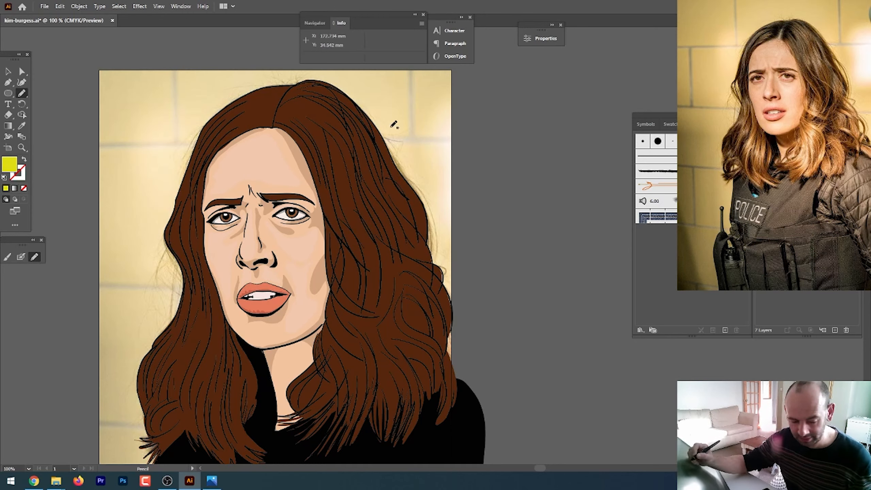
pyautogui.press('i')
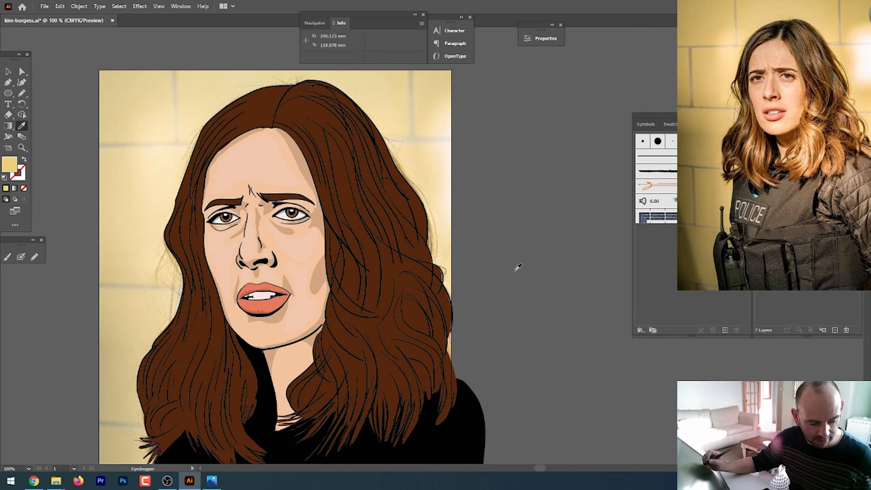
# - Draw a pale yellow background rectangle and fit it to the artboard, about 210 × 297 mm
pyautogui.moveTo(8, 93); pyautogui.dragTo(43, 94)
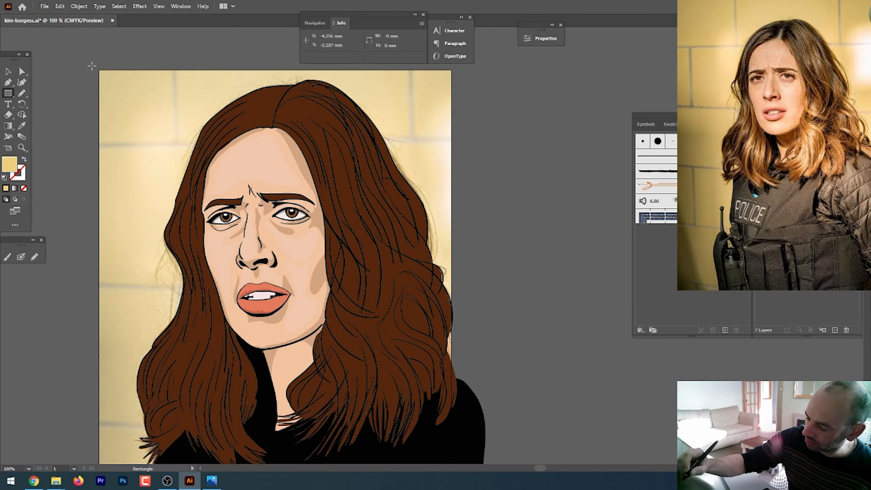
pyautogui.hotkey('ctrl', '-')
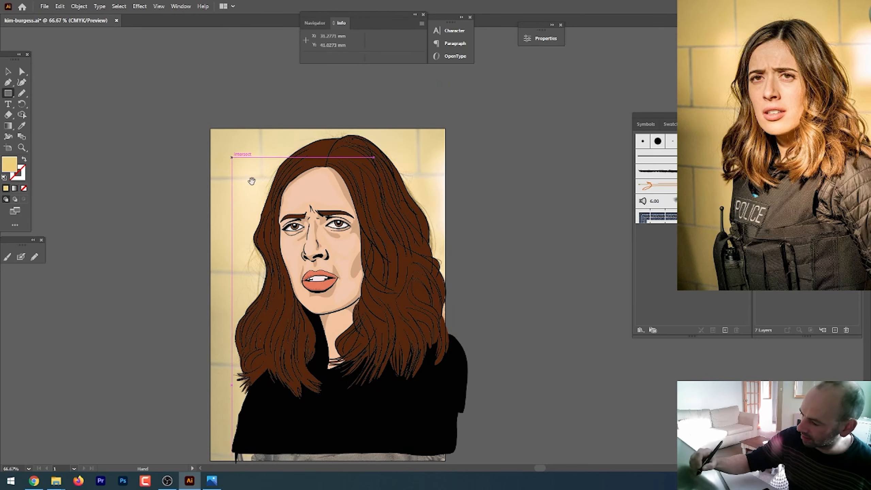
pyautogui.moveTo(250, 178); pyautogui.dragTo(240, 139)
pyautogui.moveTo(170, 70); pyautogui.dragTo(423, 410)
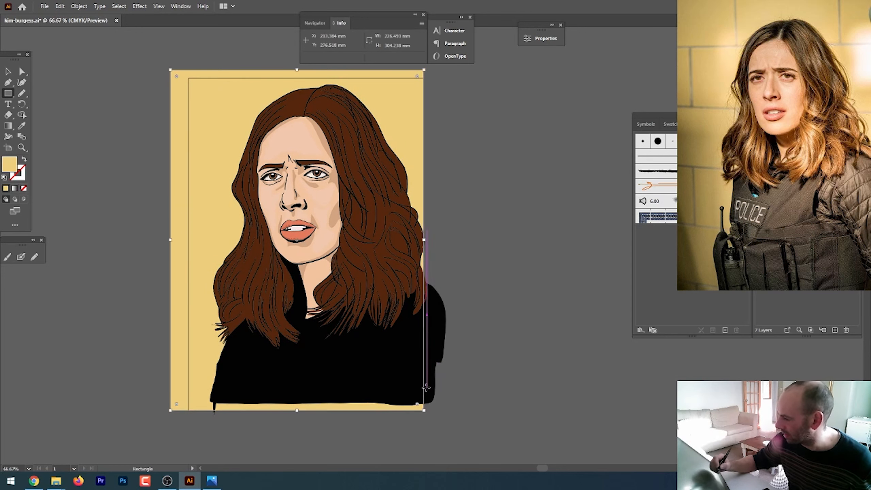
pyautogui.moveTo(171, 70); pyautogui.dragTo(188, 78)
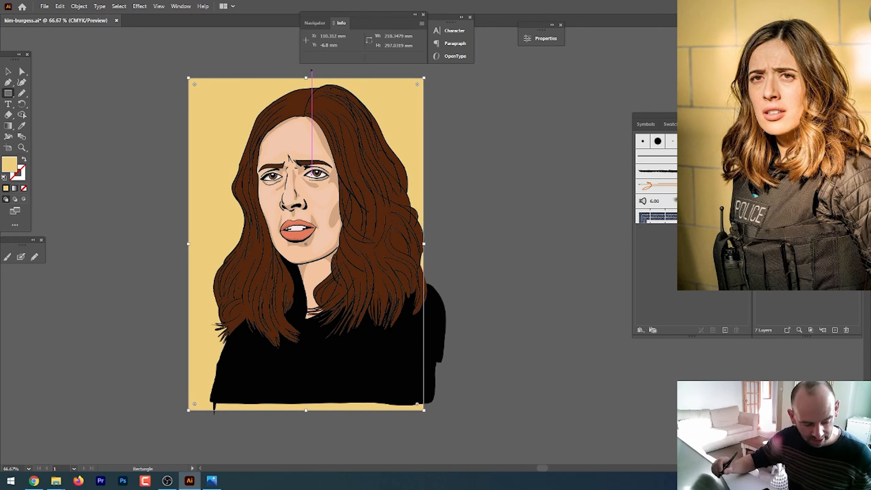
# - Draw a shape extending the torso past the artboard's lower edge, recolour it black, and deselect it
pyautogui.press('n')
pyautogui.moveTo(215, 392)
pyautogui.mouseDown()
pyautogui.moveTo(208, 404)
pyautogui.moveTo(282, 420)
pyautogui.moveTo(445, 412)
pyautogui.moveTo(321, 361)
pyautogui.mouseUp()
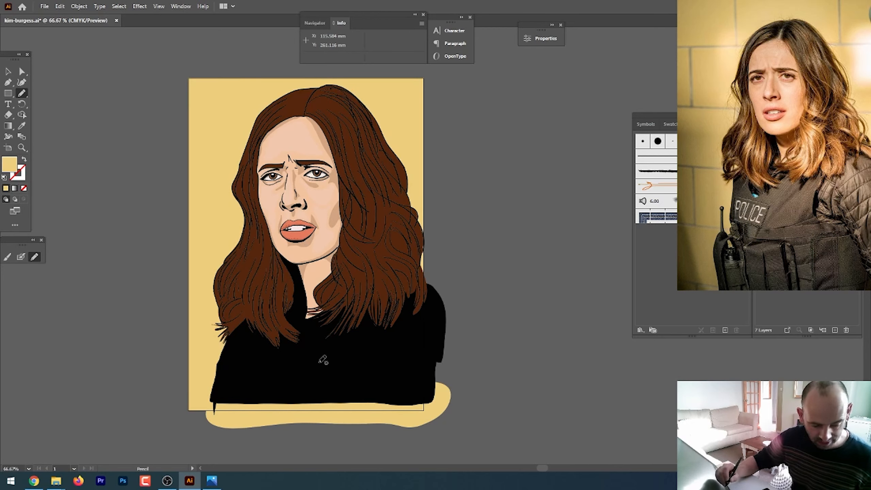
pyautogui.press('v')
pyautogui.click(271, 416)
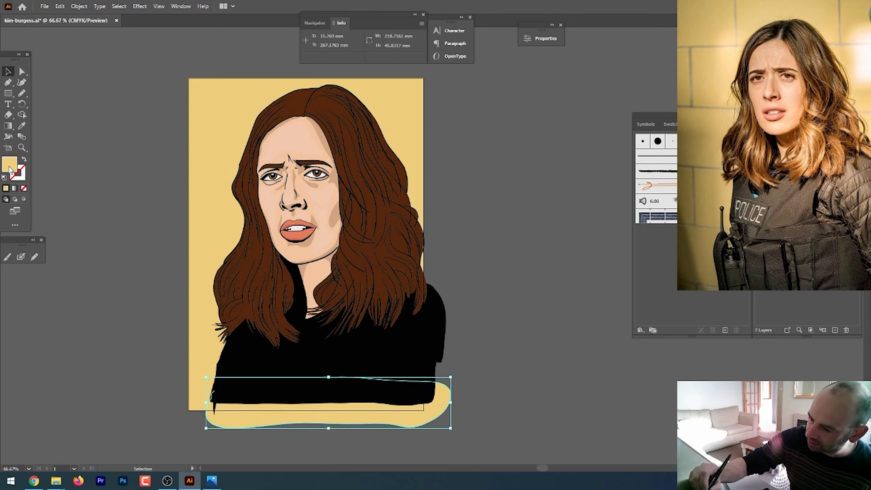
pyautogui.doubleClick(10, 169)
pyautogui.click(583, 397)
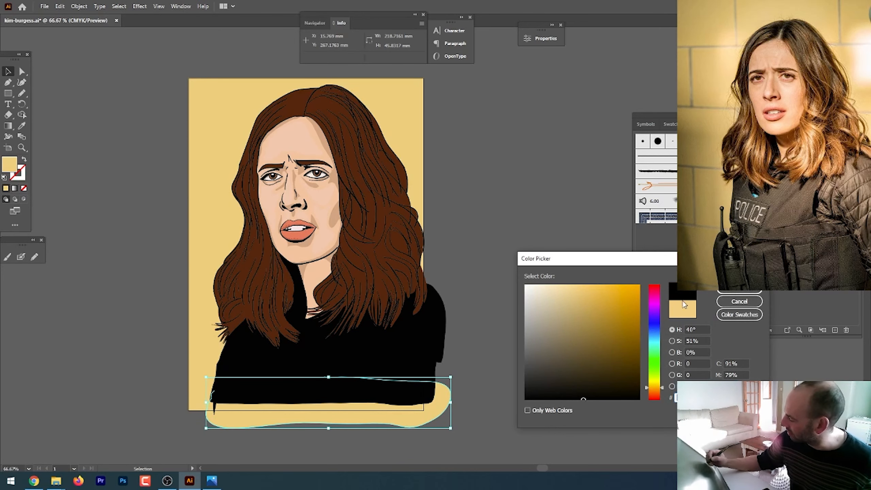
pyautogui.click(740, 291)
pyautogui.click(490, 314)
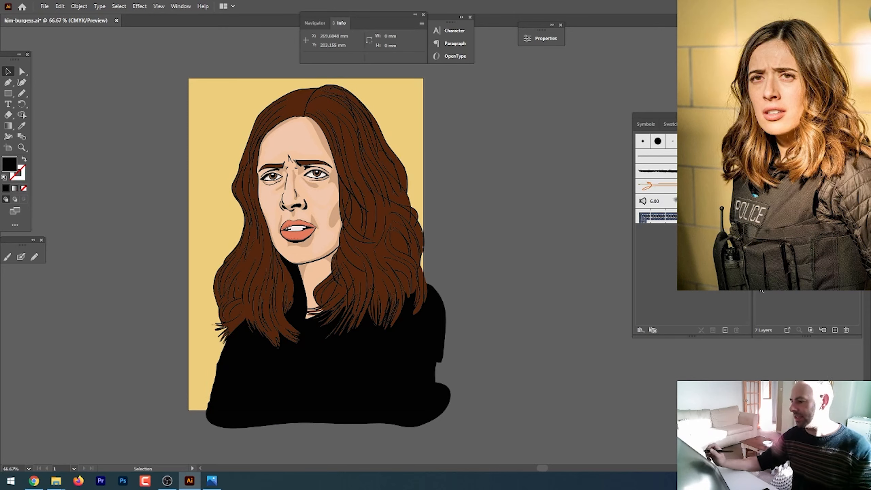
pyautogui.hotkey('ctrl', '=')
pyautogui.hotkey('ctrl', '=')
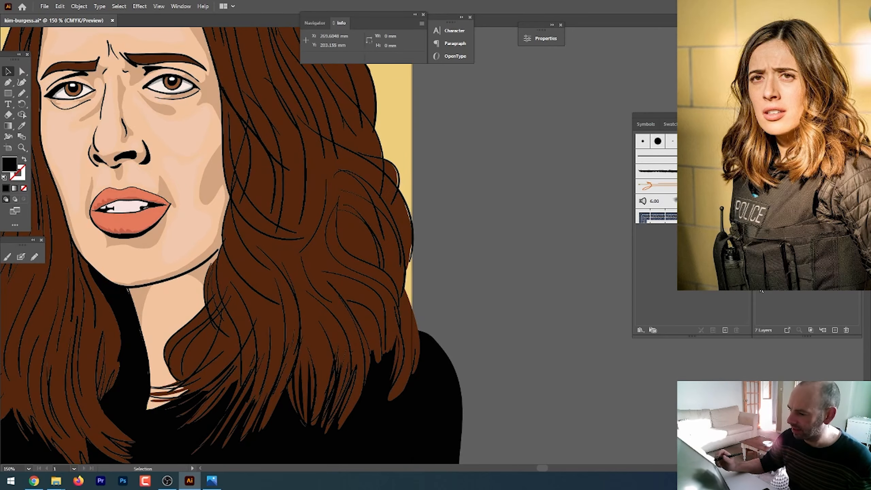
pyautogui.moveTo(294, 222); pyautogui.dragTo(394, 341)
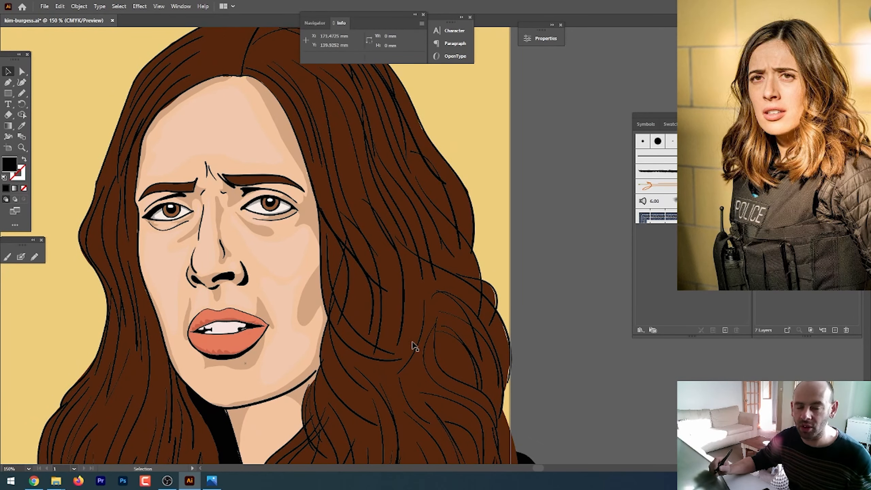
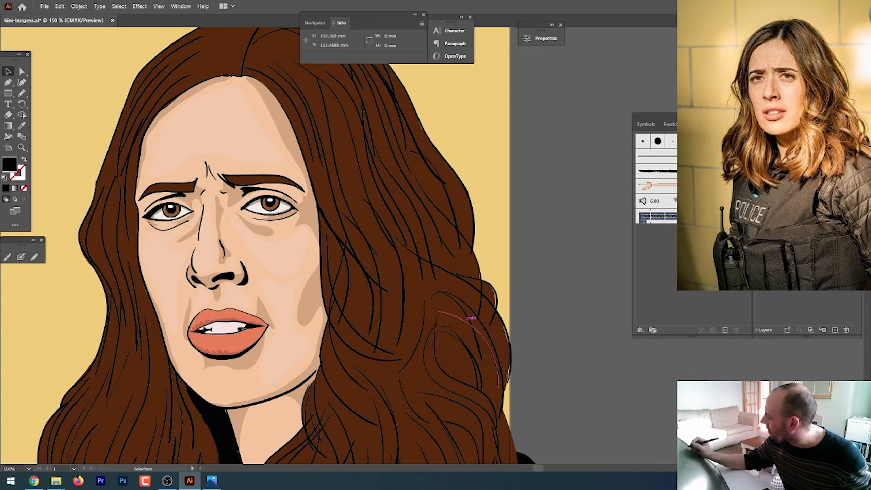
pyautogui.press('i')
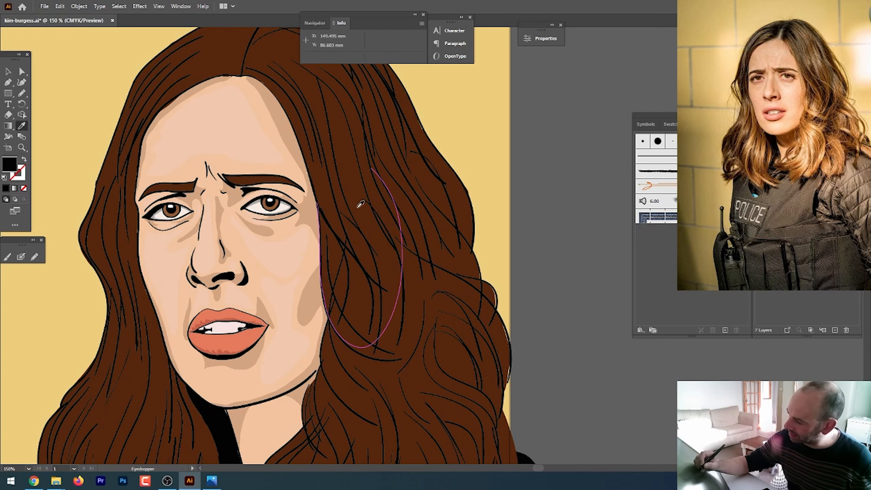
pyautogui.click(360, 205)
pyautogui.doubleClick(10, 164)
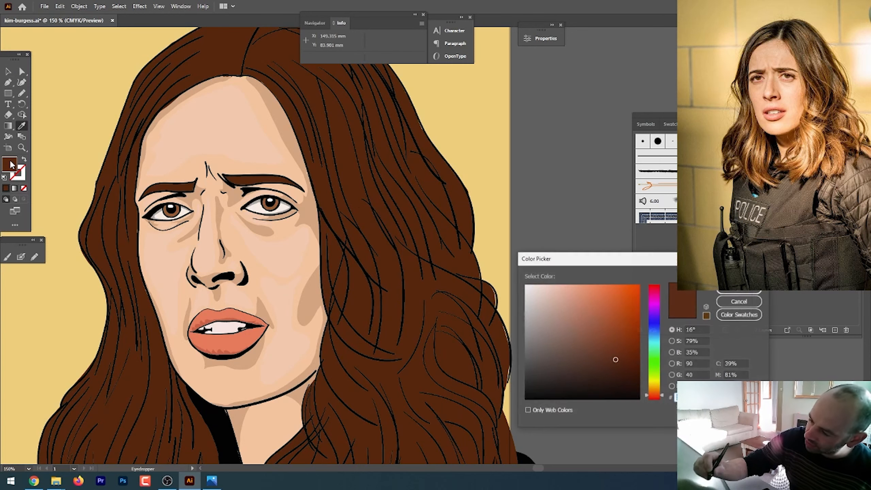
pyautogui.click(740, 302)
# - Sample the lighter brown of the left iris and draw highlight strands with the Pencil tool down the left side of the hair
pyautogui.click(171, 209)
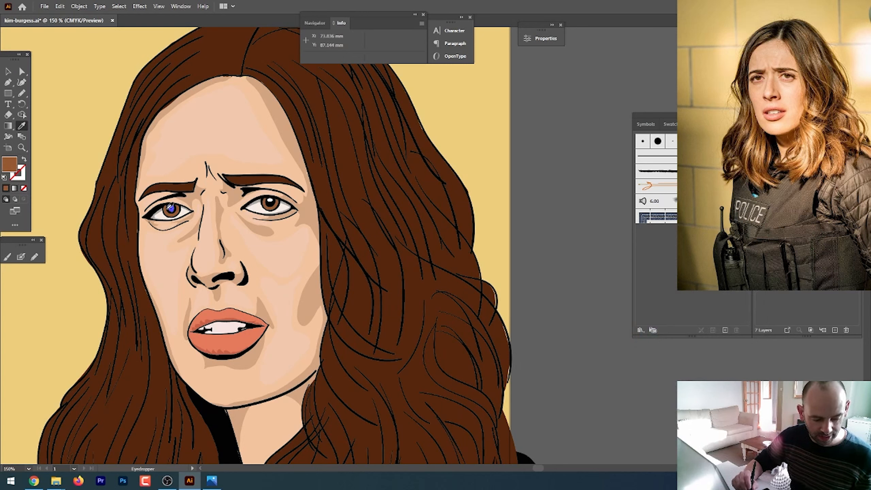
pyautogui.press('m')
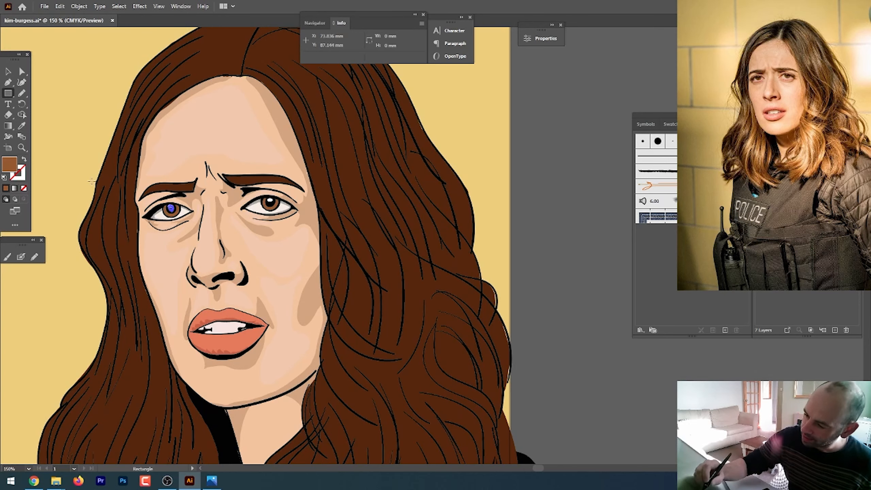
pyautogui.press('n')
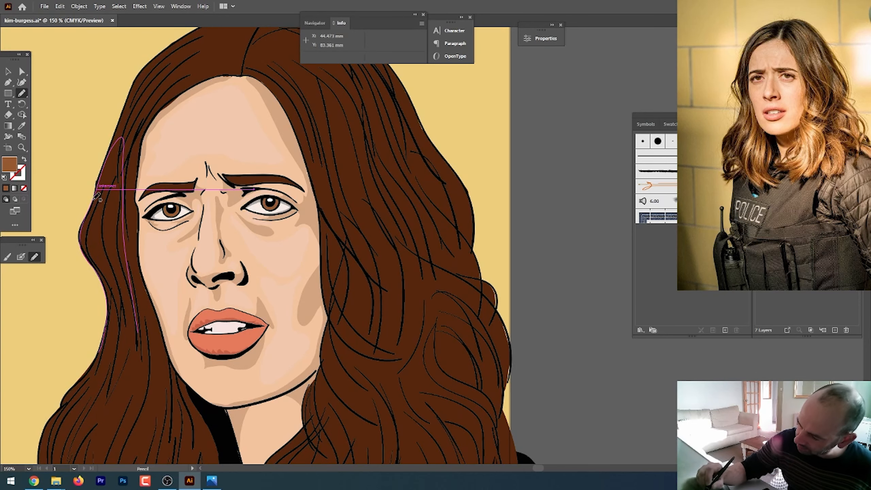
pyautogui.moveTo(96, 196)
pyautogui.mouseDown()
pyautogui.moveTo(87, 244)
pyautogui.moveTo(101, 203)
pyautogui.moveTo(106, 259)
pyautogui.moveTo(115, 177)
pyautogui.moveTo(118, 264)
pyautogui.moveTo(120, 165)
pyautogui.moveTo(136, 229)
pyautogui.moveTo(136, 169)
pyautogui.mouseUp()
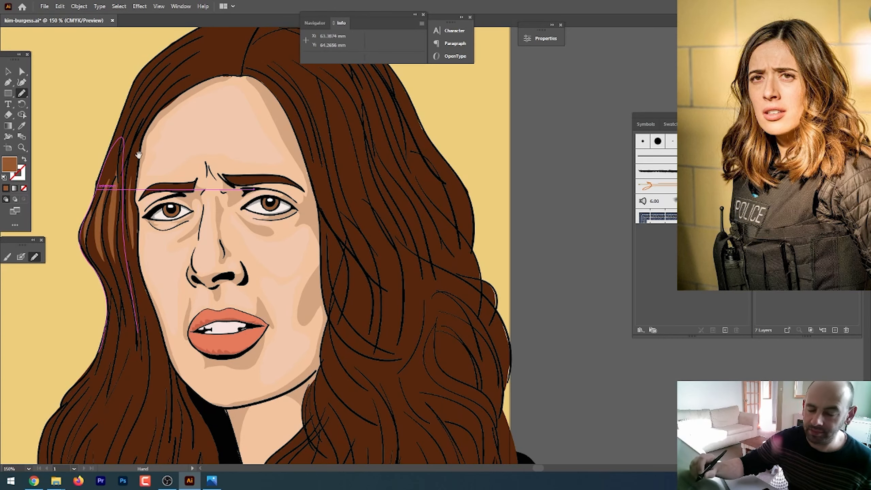
pyautogui.moveTo(135, 273)
pyautogui.mouseDown()
pyautogui.moveTo(130, 179)
pyautogui.moveTo(141, 247)
pyautogui.moveTo(116, 365)
pyautogui.moveTo(155, 250)
pyautogui.moveTo(149, 216)
pyautogui.moveTo(149, 312)
pyautogui.moveTo(136, 371)
pyautogui.moveTo(152, 240)
pyautogui.moveTo(99, 333)
pyautogui.moveTo(134, 290)
pyautogui.moveTo(132, 223)
pyautogui.mouseUp()
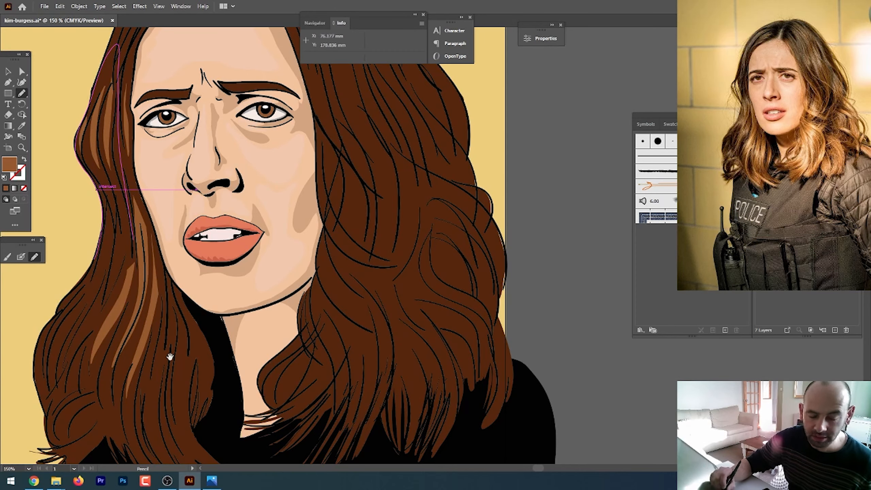
# - Draw light brown highlight strands with the Pencil tool through the lower left hair, from jaw level down towards the tips
pyautogui.moveTo(170, 357); pyautogui.dragTo(140, 258)
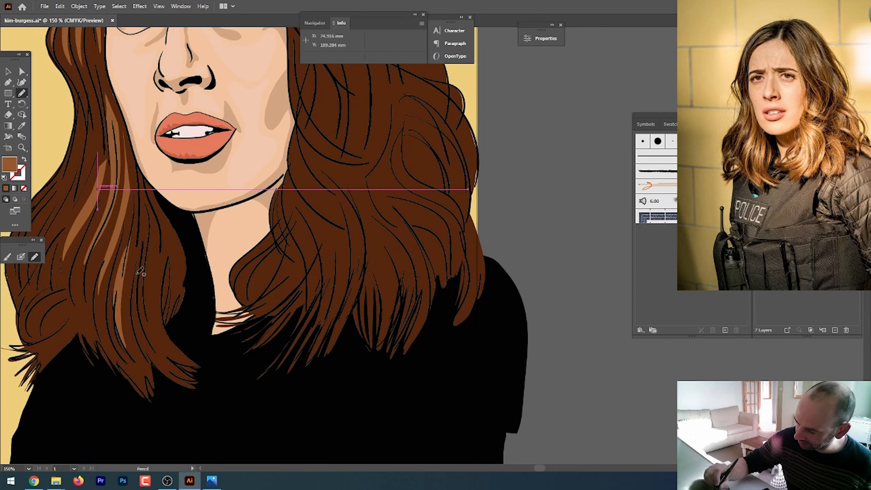
pyautogui.moveTo(148, 286)
pyautogui.mouseDown()
pyautogui.moveTo(181, 376)
pyautogui.moveTo(148, 287)
pyautogui.moveTo(175, 362)
pyautogui.moveTo(157, 311)
pyautogui.moveTo(170, 302)
pyautogui.mouseUp()
pyautogui.moveTo(158, 289)
pyautogui.mouseDown()
pyautogui.moveTo(153, 236)
pyautogui.moveTo(158, 290)
pyautogui.mouseUp()
pyautogui.moveTo(141, 242)
pyautogui.mouseDown()
pyautogui.moveTo(139, 279)
pyautogui.moveTo(142, 242)
pyautogui.mouseUp()
pyautogui.moveTo(133, 241)
pyautogui.mouseDown()
pyautogui.moveTo(130, 265)
pyautogui.moveTo(133, 242)
pyautogui.mouseUp()
pyautogui.moveTo(136, 202)
pyautogui.mouseDown()
pyautogui.moveTo(139, 237)
pyautogui.moveTo(152, 226)
pyautogui.moveTo(147, 208)
pyautogui.mouseUp()
pyautogui.moveTo(160, 210); pyautogui.dragTo(162, 216)
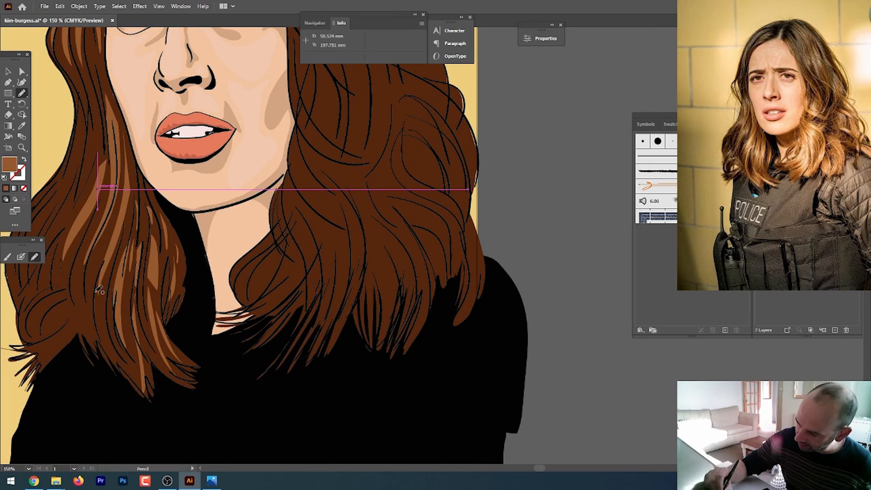
pyautogui.moveTo(99, 289); pyautogui.dragTo(111, 349)
pyautogui.moveTo(88, 279); pyautogui.dragTo(98, 335)
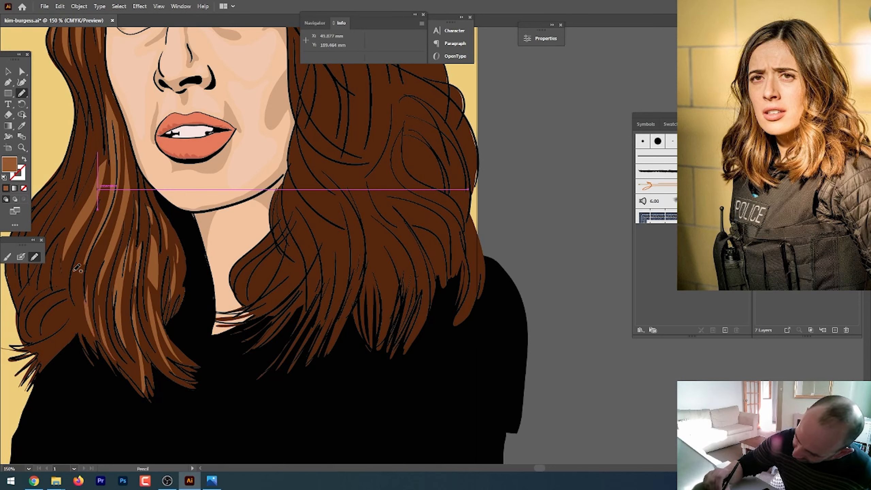
pyautogui.moveTo(78, 274)
pyautogui.mouseDown()
pyautogui.moveTo(81, 319)
pyautogui.moveTo(48, 345)
pyautogui.mouseUp()
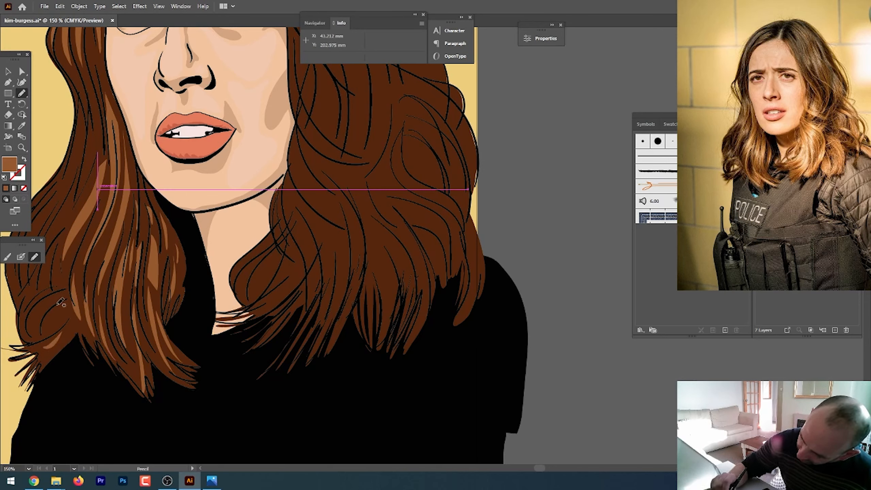
# - Add light brown highlight strands to the outer curls at the lower left edge of the hair
pyautogui.moveTo(140, 271); pyautogui.dragTo(247, 357)
pyautogui.moveTo(175, 277)
pyautogui.mouseDown()
pyautogui.moveTo(168, 311)
pyautogui.moveTo(141, 351)
pyautogui.moveTo(135, 335)
pyautogui.moveTo(130, 367)
pyautogui.mouseUp()
pyautogui.moveTo(132, 331)
pyautogui.mouseDown()
pyautogui.moveTo(122, 377)
pyautogui.moveTo(134, 402)
pyautogui.mouseUp()
pyautogui.moveTo(162, 341)
pyautogui.mouseDown()
pyautogui.moveTo(153, 376)
pyautogui.moveTo(166, 373)
pyautogui.mouseUp()
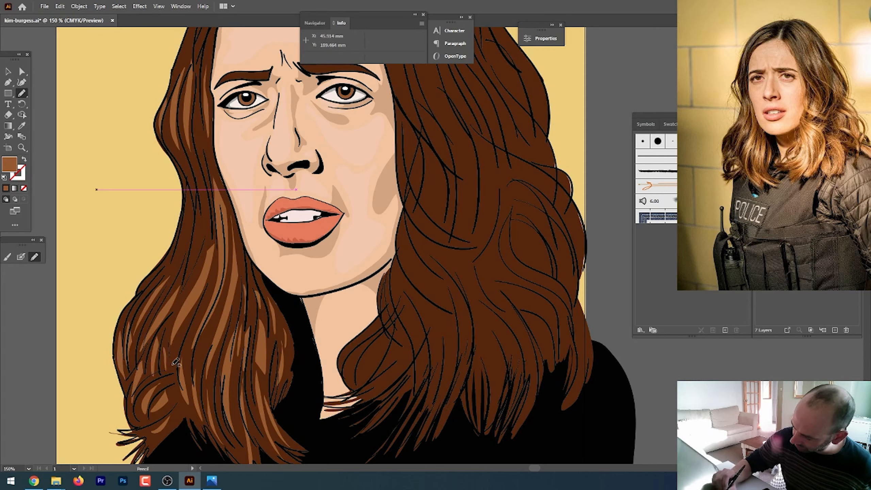
pyautogui.moveTo(172, 409); pyautogui.dragTo(170, 410)
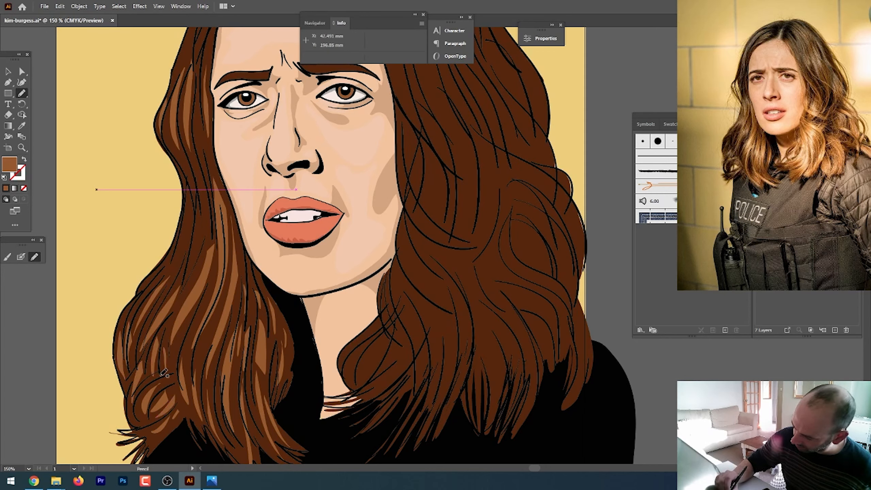
pyautogui.moveTo(159, 378); pyautogui.dragTo(135, 404)
# - Fill in more light brown strands along the left hair beside the cheek and down into the flicked tips
pyautogui.moveTo(181, 240); pyautogui.dragTo(195, 191)
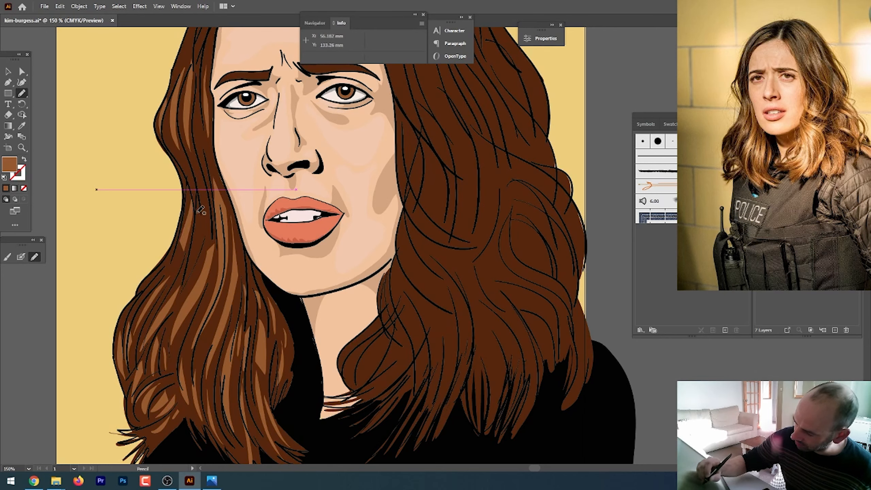
pyautogui.moveTo(192, 258); pyautogui.dragTo(200, 218)
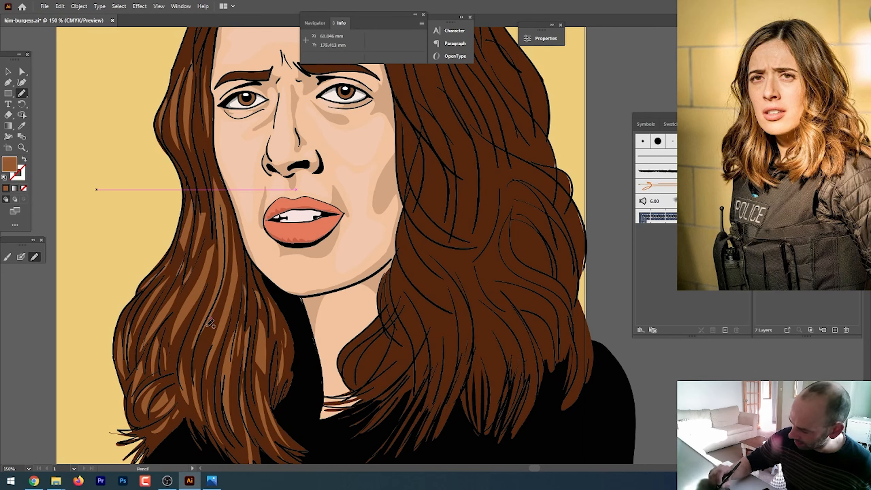
pyautogui.moveTo(233, 302); pyautogui.dragTo(206, 216)
pyautogui.moveTo(198, 338); pyautogui.dragTo(214, 358)
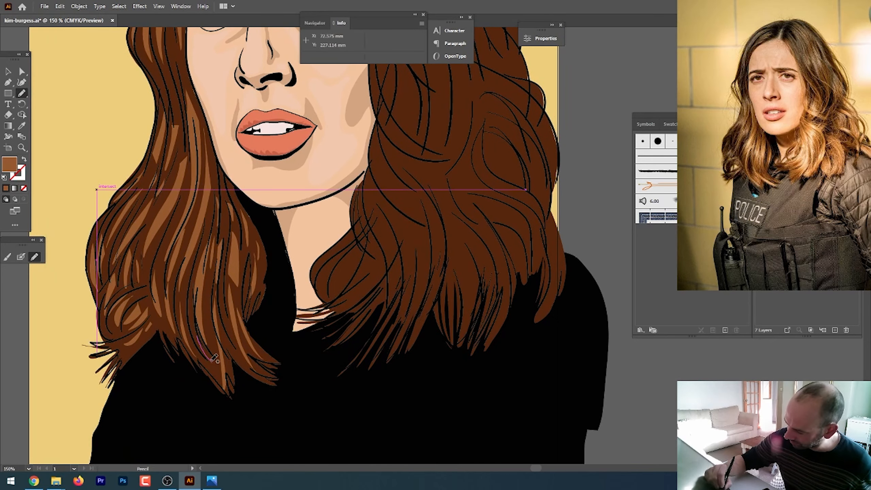
pyautogui.press('space')
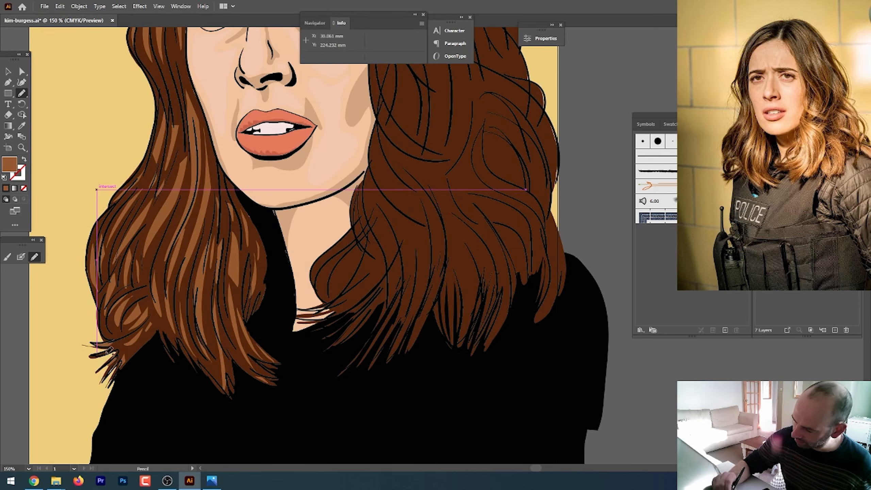
pyautogui.moveTo(196, 248); pyautogui.dragTo(196, 255)
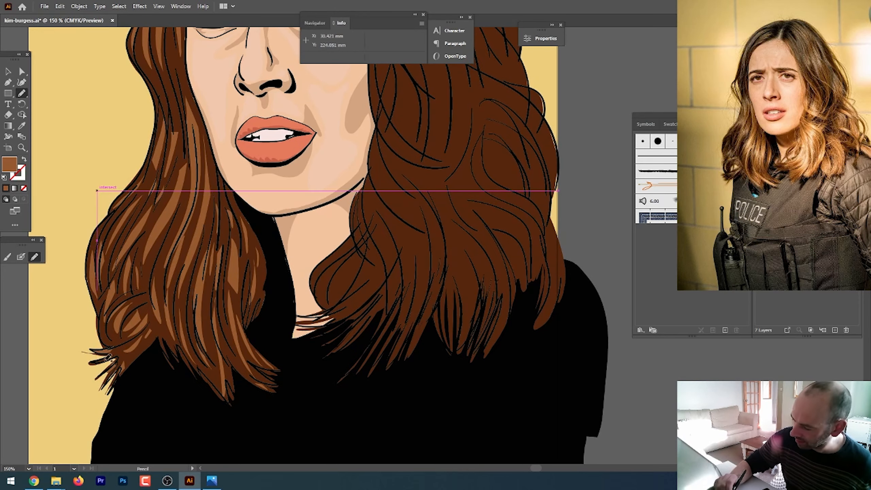
pyautogui.moveTo(168, 209); pyautogui.dragTo(179, 294)
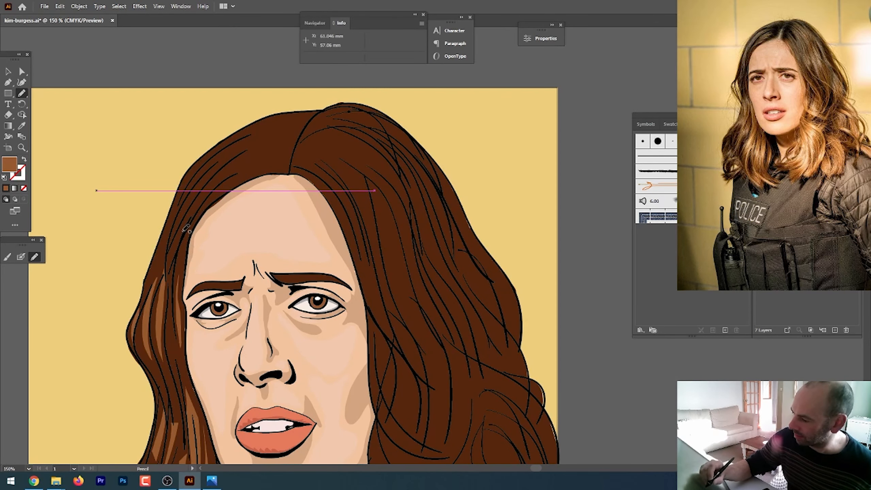
# - Draw light brown highlight strands across the crown on the left side of the parting
pyautogui.moveTo(184, 231); pyautogui.dragTo(249, 162)
pyautogui.moveTo(193, 205); pyautogui.dragTo(271, 135)
pyautogui.moveTo(213, 164); pyautogui.dragTo(271, 125)
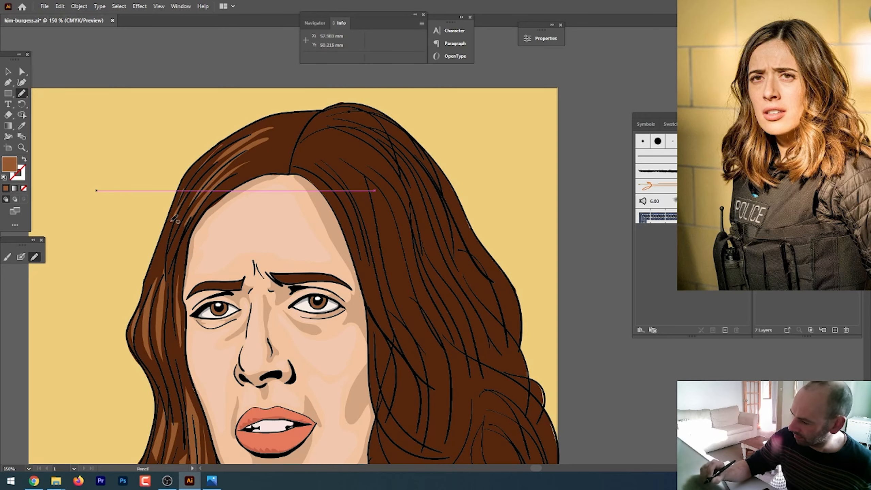
pyautogui.moveTo(206, 199)
pyautogui.mouseDown()
pyautogui.moveTo(262, 165)
pyautogui.moveTo(267, 153)
pyautogui.mouseUp()
# - Draw light brown highlight strands from the crown right of the parting down past the right eye and cheek
pyautogui.moveTo(380, 196); pyautogui.dragTo(261, 266)
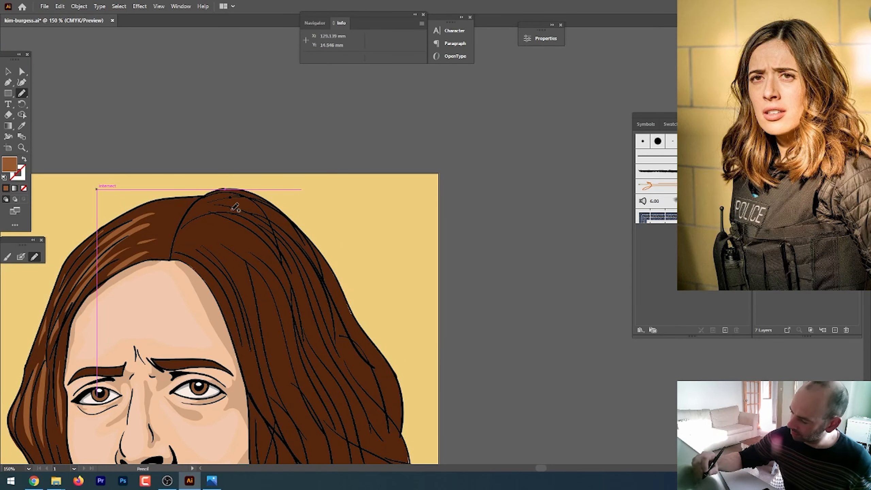
pyautogui.moveTo(235, 206)
pyautogui.mouseDown()
pyautogui.moveTo(278, 238)
pyautogui.moveTo(314, 328)
pyautogui.mouseUp()
pyautogui.moveTo(255, 244); pyautogui.dragTo(304, 334)
pyautogui.moveTo(260, 267); pyautogui.dragTo(297, 380)
pyautogui.moveTo(250, 300)
pyautogui.mouseDown()
pyautogui.moveTo(264, 332)
pyautogui.moveTo(254, 312)
pyautogui.moveTo(252, 360)
pyautogui.moveTo(234, 317)
pyautogui.moveTo(223, 231)
pyautogui.mouseUp()
pyautogui.moveTo(225, 265); pyautogui.dragTo(241, 309)
pyautogui.moveTo(249, 275); pyautogui.dragTo(291, 376)
pyautogui.moveTo(228, 337)
pyautogui.mouseDown()
pyautogui.moveTo(230, 387)
pyautogui.moveTo(273, 425)
pyautogui.mouseUp()
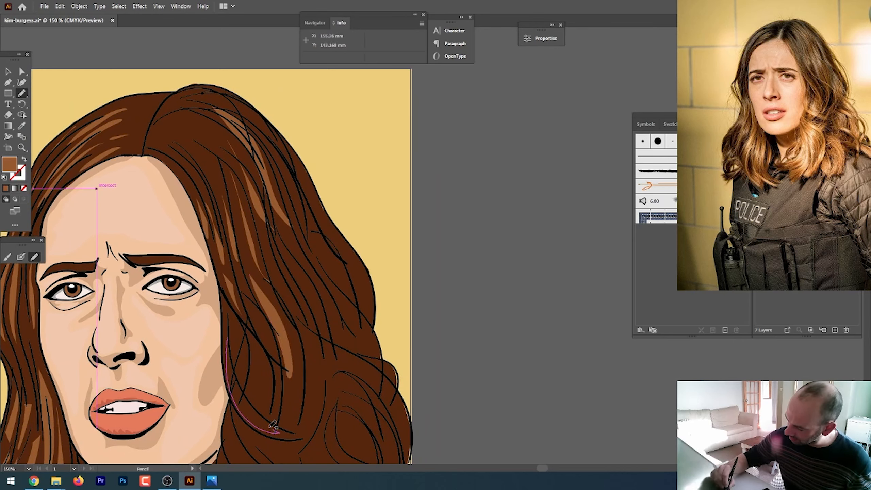
# - Add light brown highlights to the right hair beside the cheek and jaw and in the curl next to the neck
pyautogui.moveTo(239, 328); pyautogui.dragTo(247, 365)
pyautogui.moveTo(256, 334)
pyautogui.mouseDown()
pyautogui.moveTo(269, 393)
pyautogui.moveTo(231, 230)
pyautogui.mouseUp()
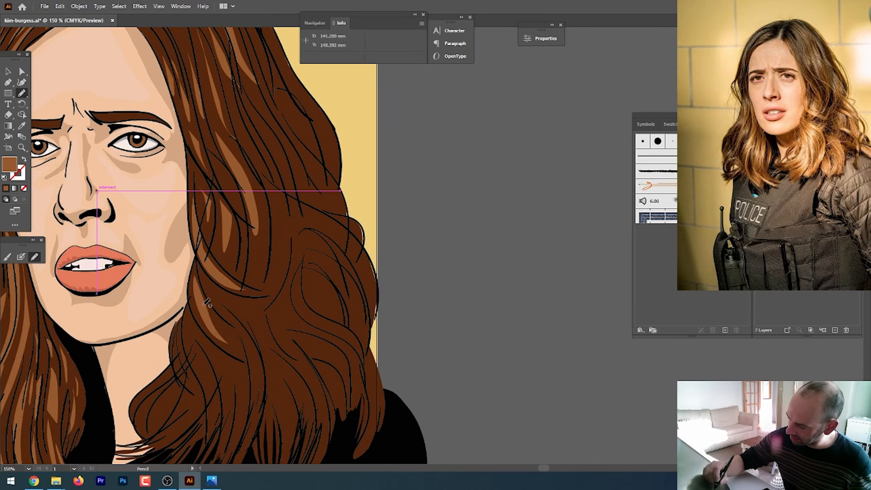
pyautogui.moveTo(210, 352)
pyautogui.mouseDown()
pyautogui.moveTo(227, 393)
pyautogui.moveTo(194, 363)
pyautogui.moveTo(212, 412)
pyautogui.mouseUp()
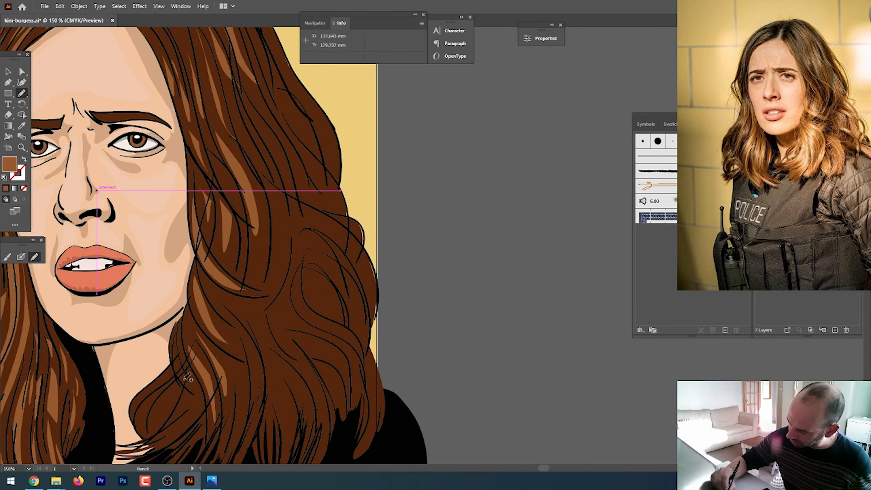
pyautogui.moveTo(190, 372); pyautogui.dragTo(178, 419)
pyautogui.moveTo(174, 361)
pyautogui.mouseDown()
pyautogui.moveTo(148, 398)
pyautogui.moveTo(144, 421)
pyautogui.moveTo(168, 398)
pyautogui.moveTo(159, 426)
pyautogui.mouseUp()
pyautogui.moveTo(219, 384); pyautogui.dragTo(231, 271)
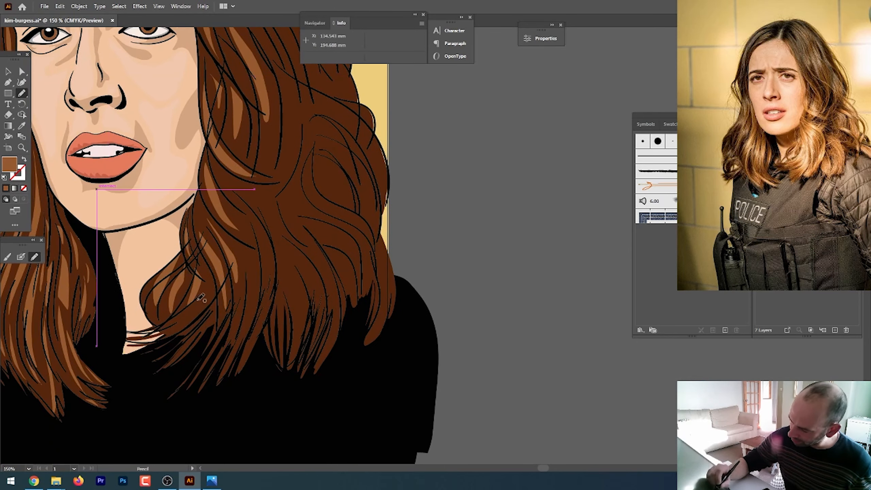
# - Draw light brown highlights through the right hair tips over the black top, undoing two unwanted strokes along the way
pyautogui.moveTo(195, 302); pyautogui.dragTo(136, 338)
pyautogui.moveTo(181, 324)
pyautogui.mouseDown()
pyautogui.moveTo(140, 343)
pyautogui.moveTo(174, 323)
pyautogui.moveTo(200, 331)
pyautogui.moveTo(210, 309)
pyautogui.mouseUp()
pyautogui.moveTo(270, 270)
pyautogui.mouseDown()
pyautogui.moveTo(279, 289)
pyautogui.moveTo(261, 310)
pyautogui.mouseUp()
pyautogui.moveTo(304, 254)
pyautogui.mouseDown()
pyautogui.moveTo(319, 263)
pyautogui.moveTo(302, 272)
pyautogui.moveTo(248, 356)
pyautogui.moveTo(259, 283)
pyautogui.moveTo(259, 304)
pyautogui.moveTo(206, 365)
pyautogui.moveTo(224, 322)
pyautogui.moveTo(235, 357)
pyautogui.moveTo(238, 345)
pyautogui.mouseUp()
pyautogui.hotkey('ctrl', 'z')
pyautogui.hotkey('ctrl', 'z')
pyautogui.moveTo(221, 326)
pyautogui.mouseDown()
pyautogui.moveTo(194, 343)
pyautogui.moveTo(214, 311)
pyautogui.mouseUp()
pyautogui.moveTo(274, 316)
pyautogui.mouseDown()
pyautogui.moveTo(278, 358)
pyautogui.moveTo(275, 316)
pyautogui.mouseUp()
pyautogui.moveTo(280, 301)
pyautogui.mouseDown()
pyautogui.moveTo(281, 342)
pyautogui.moveTo(291, 294)
pyautogui.moveTo(305, 290)
pyautogui.moveTo(324, 335)
pyautogui.moveTo(304, 231)
pyautogui.moveTo(286, 237)
pyautogui.moveTo(291, 275)
pyautogui.moveTo(283, 245)
pyautogui.moveTo(253, 219)
pyautogui.moveTo(237, 237)
pyautogui.moveTo(247, 264)
pyautogui.mouseUp()
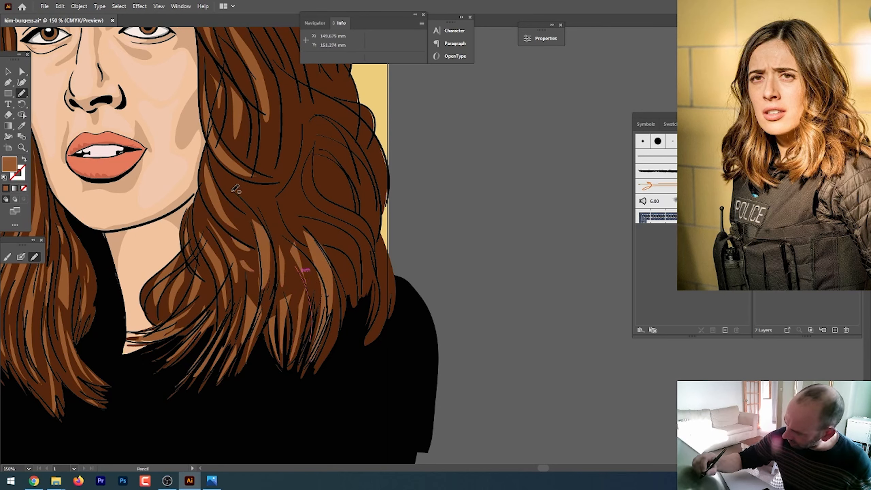
# - Add light brown highlight strands to the middle waves of the right hair, level with the mouth and jaw
pyautogui.moveTo(229, 205)
pyautogui.mouseDown()
pyautogui.moveTo(252, 225)
pyautogui.moveTo(229, 159)
pyautogui.mouseUp()
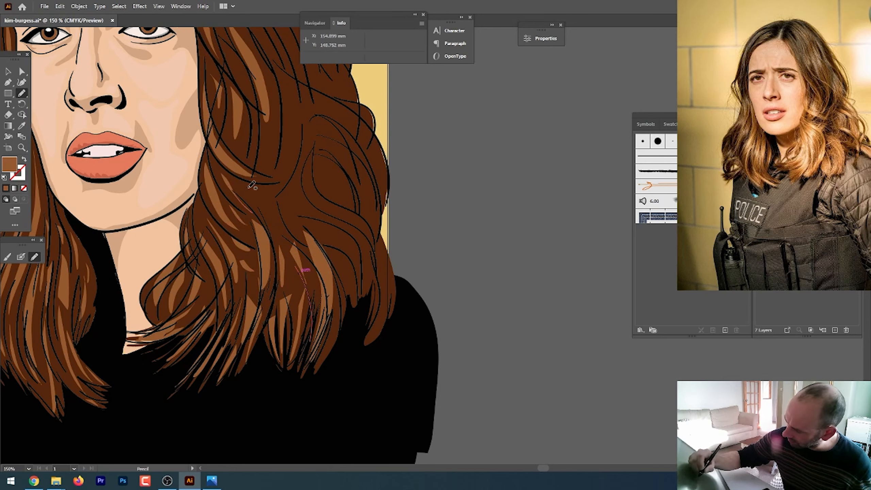
pyautogui.moveTo(251, 188)
pyautogui.mouseDown()
pyautogui.moveTo(268, 214)
pyautogui.moveTo(252, 188)
pyautogui.mouseUp()
pyautogui.moveTo(293, 92)
pyautogui.mouseDown()
pyautogui.moveTo(291, 163)
pyautogui.moveTo(292, 92)
pyautogui.mouseUp()
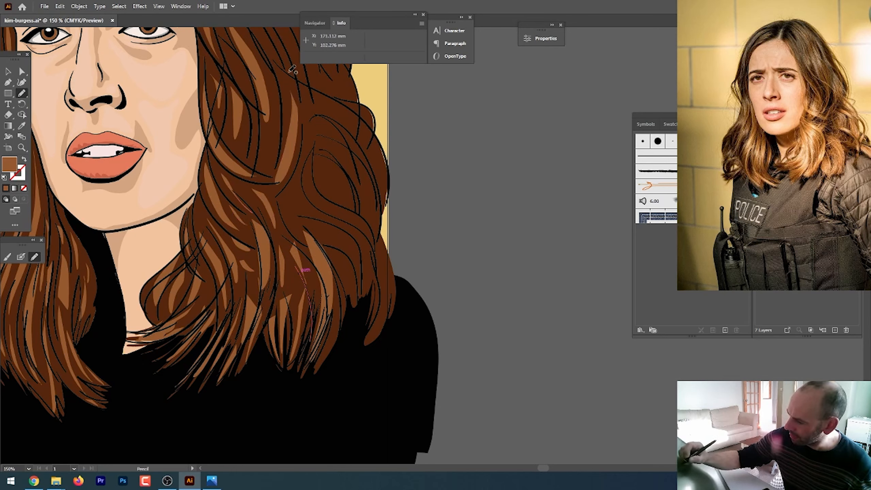
pyautogui.moveTo(254, 119)
pyautogui.mouseDown()
pyautogui.moveTo(253, 156)
pyautogui.moveTo(274, 128)
pyautogui.mouseUp()
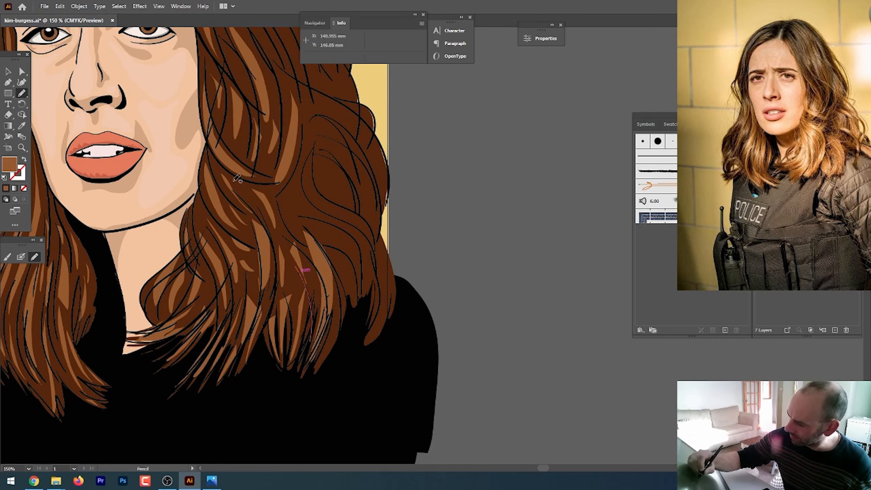
pyautogui.moveTo(235, 185); pyautogui.dragTo(236, 186)
# - Draw light brown highlight strands down the outer right hair, from eye level to the curl bulging at the edge
pyautogui.moveTo(343, 176); pyautogui.dragTo(254, 286)
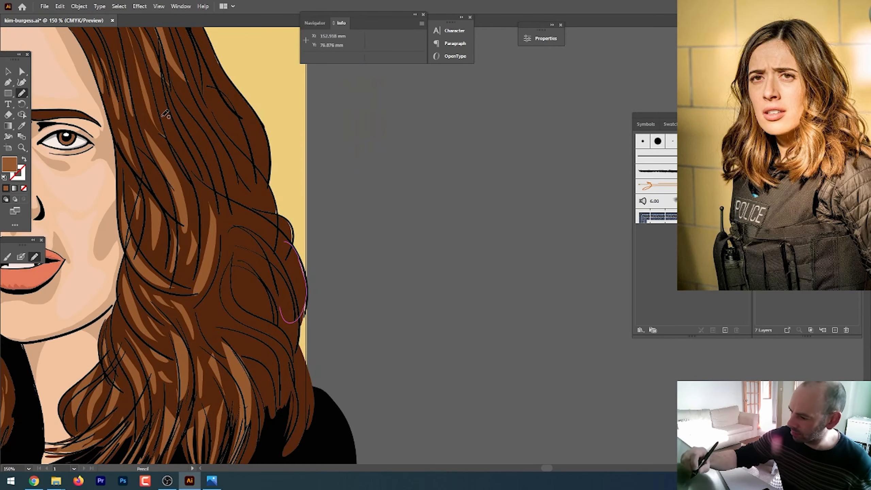
pyautogui.moveTo(164, 105)
pyautogui.mouseDown()
pyautogui.moveTo(195, 199)
pyautogui.moveTo(165, 106)
pyautogui.moveTo(226, 199)
pyautogui.moveTo(184, 107)
pyautogui.mouseUp()
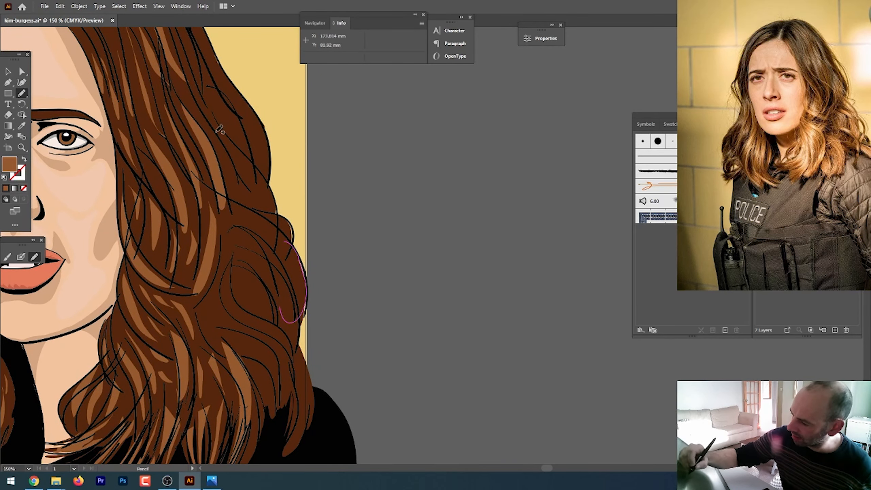
pyautogui.moveTo(240, 187)
pyautogui.mouseDown()
pyautogui.moveTo(237, 247)
pyautogui.moveTo(240, 154)
pyautogui.mouseUp()
pyautogui.moveTo(231, 253)
pyautogui.mouseDown()
pyautogui.moveTo(285, 309)
pyautogui.moveTo(274, 264)
pyautogui.mouseUp()
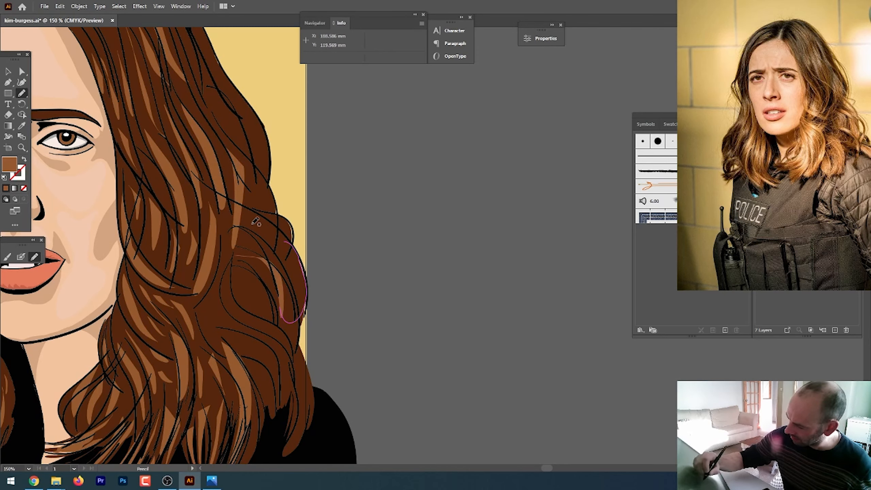
pyautogui.moveTo(255, 221)
pyautogui.mouseDown()
pyautogui.moveTo(291, 288)
pyautogui.moveTo(267, 237)
pyautogui.mouseUp()
pyautogui.moveTo(255, 205); pyautogui.dragTo(295, 249)
pyautogui.moveTo(295, 249); pyautogui.dragTo(262, 207)
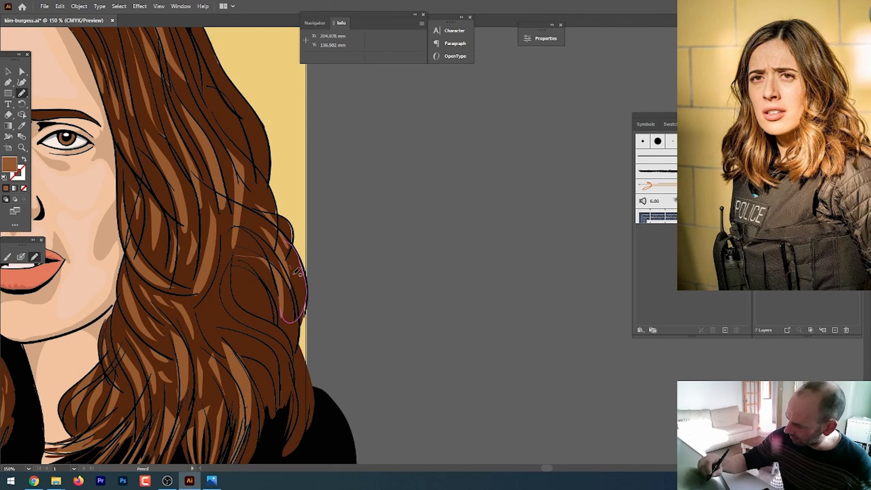
pyautogui.moveTo(296, 272); pyautogui.dragTo(290, 255)
# - Add light brown highlights inside the round curl on the right and down the outermost lower locks to their tips
pyautogui.moveTo(248, 329)
pyautogui.mouseDown()
pyautogui.moveTo(290, 354)
pyautogui.moveTo(223, 301)
pyautogui.moveTo(237, 338)
pyautogui.moveTo(227, 338)
pyautogui.moveTo(213, 310)
pyautogui.mouseUp()
pyautogui.moveTo(235, 267)
pyautogui.mouseDown()
pyautogui.moveTo(250, 290)
pyautogui.moveTo(236, 267)
pyautogui.mouseUp()
pyautogui.moveTo(248, 263)
pyautogui.mouseDown()
pyautogui.moveTo(260, 290)
pyautogui.moveTo(251, 262)
pyautogui.mouseUp()
pyautogui.moveTo(294, 362)
pyautogui.mouseDown()
pyautogui.moveTo(297, 382)
pyautogui.moveTo(295, 364)
pyautogui.mouseUp()
pyautogui.moveTo(265, 385)
pyautogui.mouseDown()
pyautogui.moveTo(269, 398)
pyautogui.moveTo(265, 385)
pyautogui.mouseUp()
pyautogui.moveTo(257, 416); pyautogui.dragTo(258, 415)
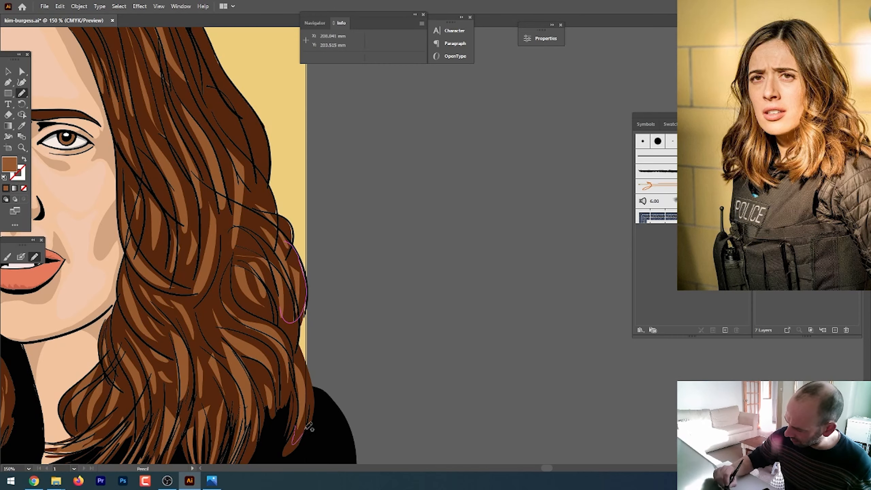
pyautogui.moveTo(223, 258); pyautogui.dragTo(224, 259)
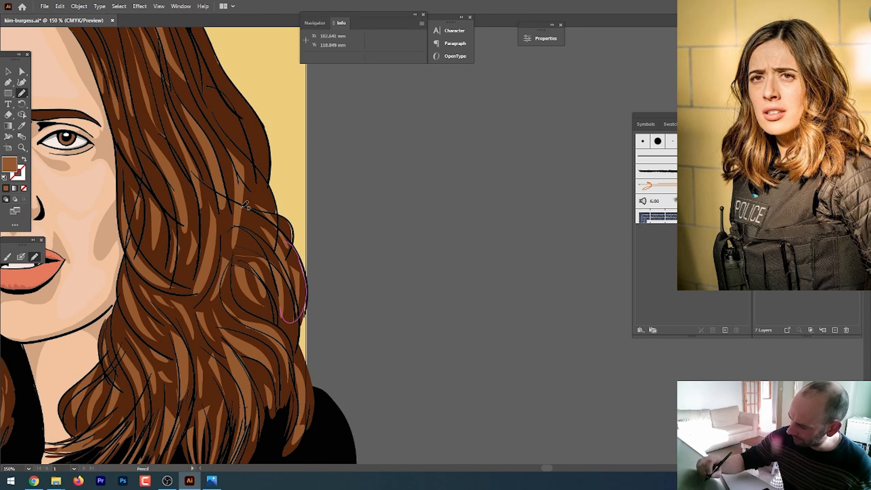
# - Fill the remaining dark gaps in the upper and middle right hair and beside the parting with light brown strands
pyautogui.moveTo(244, 132); pyautogui.dragTo(224, 288)
pyautogui.moveTo(162, 176)
pyautogui.mouseDown()
pyautogui.moveTo(218, 291)
pyautogui.moveTo(163, 177)
pyautogui.mouseUp()
pyautogui.moveTo(220, 263)
pyautogui.mouseDown()
pyautogui.moveTo(244, 327)
pyautogui.moveTo(221, 265)
pyautogui.mouseUp()
pyautogui.moveTo(166, 225)
pyautogui.mouseDown()
pyautogui.moveTo(190, 257)
pyautogui.moveTo(168, 227)
pyautogui.mouseUp()
pyautogui.moveTo(141, 140); pyautogui.dragTo(153, 150)
pyautogui.moveTo(221, 301); pyautogui.dragTo(264, 375)
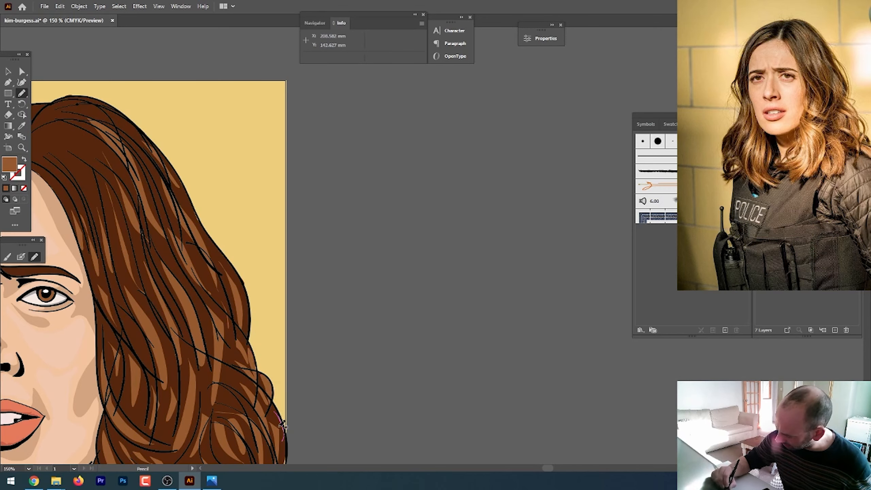
pyautogui.moveTo(279, 426)
pyautogui.mouseDown()
pyautogui.moveTo(265, 365)
pyautogui.moveTo(264, 387)
pyautogui.moveTo(268, 362)
pyautogui.moveTo(254, 400)
pyautogui.mouseUp()
pyautogui.moveTo(152, 155); pyautogui.dragTo(297, 403)
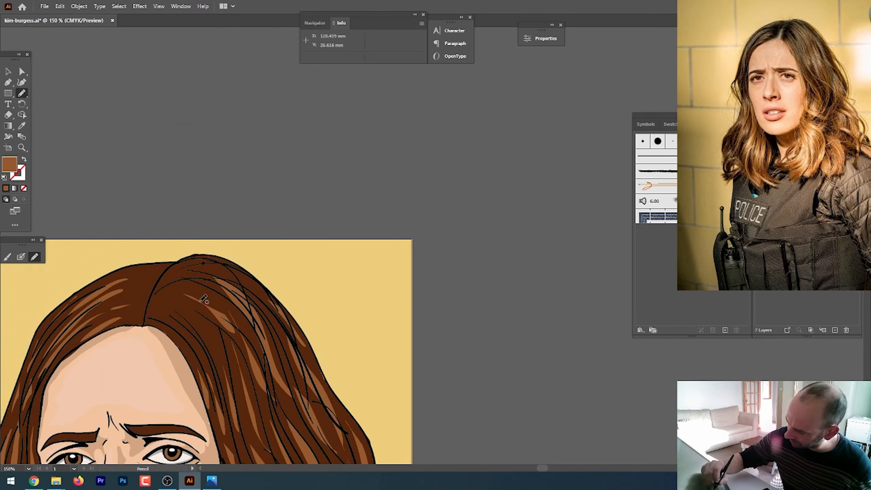
pyautogui.moveTo(188, 319)
pyautogui.mouseDown()
pyautogui.moveTo(216, 372)
pyautogui.moveTo(191, 320)
pyautogui.mouseUp()
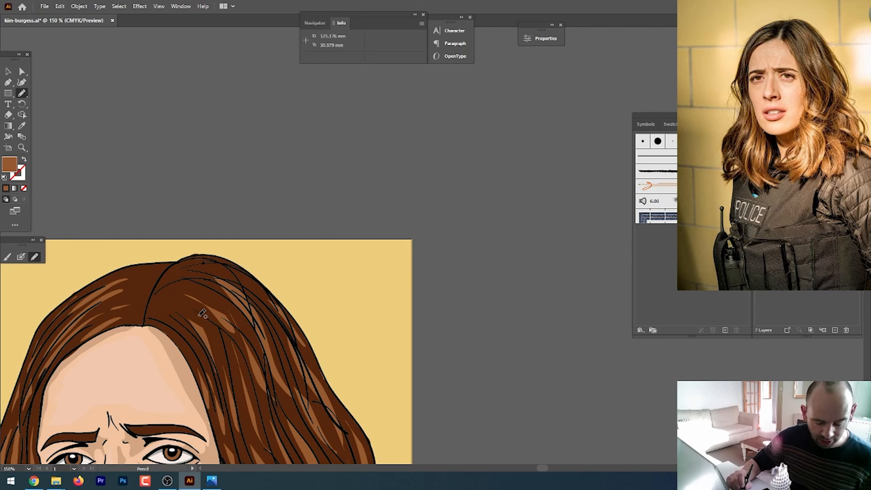
# - Switch to the Paintbrush with light brown as the stroke and no fill, and paint thin strands in the right hair beside the cheek
pyautogui.press('b')
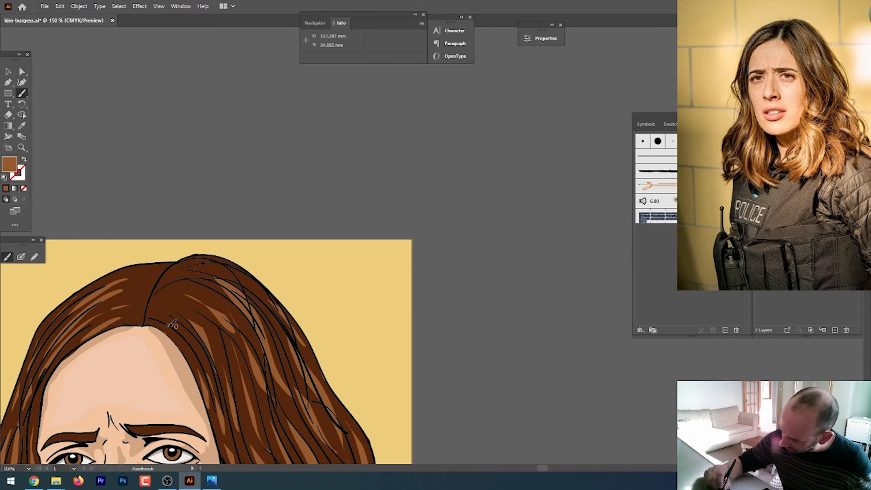
pyautogui.hotkey('shift', 'x')
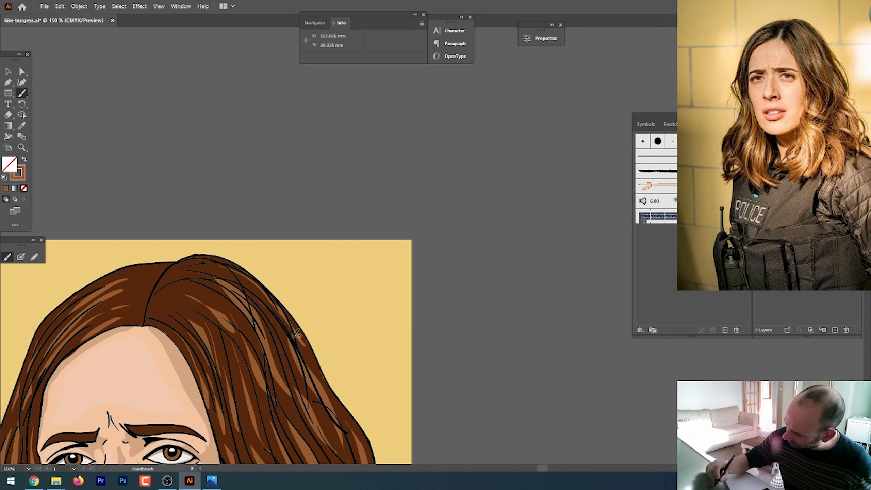
pyautogui.moveTo(311, 407); pyautogui.dragTo(235, 193)
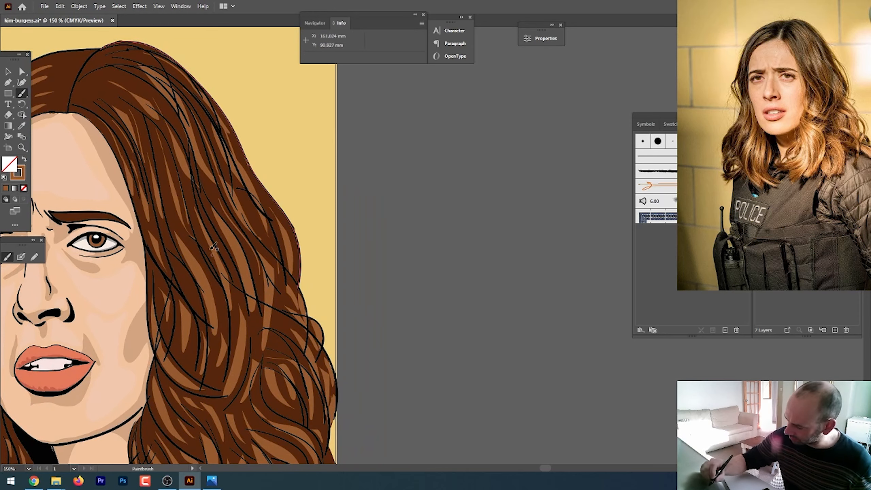
pyautogui.moveTo(218, 281); pyautogui.dragTo(224, 343)
pyautogui.press('space')
pyautogui.moveTo(153, 300); pyautogui.dragTo(174, 347)
pyautogui.press('space')
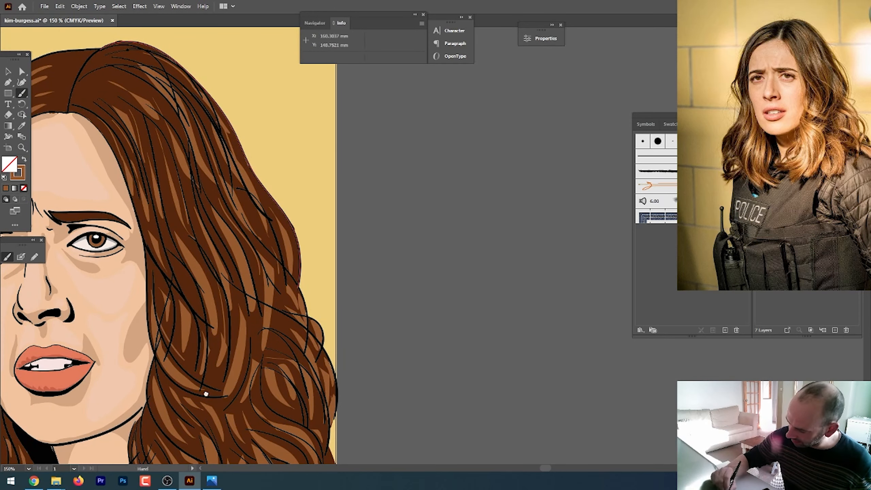
# - Paint thin light brown strands through the inner lower right hair, from the jaw down to the lock beside the neck
pyautogui.moveTo(206, 394); pyautogui.dragTo(183, 234)
pyautogui.moveTo(141, 284); pyautogui.dragTo(142, 285)
pyautogui.moveTo(123, 256)
pyautogui.mouseDown()
pyautogui.moveTo(119, 294)
pyautogui.moveTo(136, 305)
pyautogui.mouseUp()
pyautogui.moveTo(114, 275)
pyautogui.mouseDown()
pyautogui.moveTo(143, 329)
pyautogui.moveTo(79, 368)
pyautogui.moveTo(87, 375)
pyautogui.mouseUp()
pyautogui.moveTo(98, 332); pyautogui.dragTo(93, 366)
pyautogui.moveTo(114, 325); pyautogui.dragTo(91, 384)
# - Paint thin light brown strands over the lower right hair tips and along the outer edge of the round curl
pyautogui.moveTo(202, 335)
pyautogui.mouseDown()
pyautogui.moveTo(189, 376)
pyautogui.moveTo(200, 396)
pyautogui.moveTo(226, 338)
pyautogui.mouseUp()
pyautogui.moveTo(235, 389); pyautogui.dragTo(233, 316)
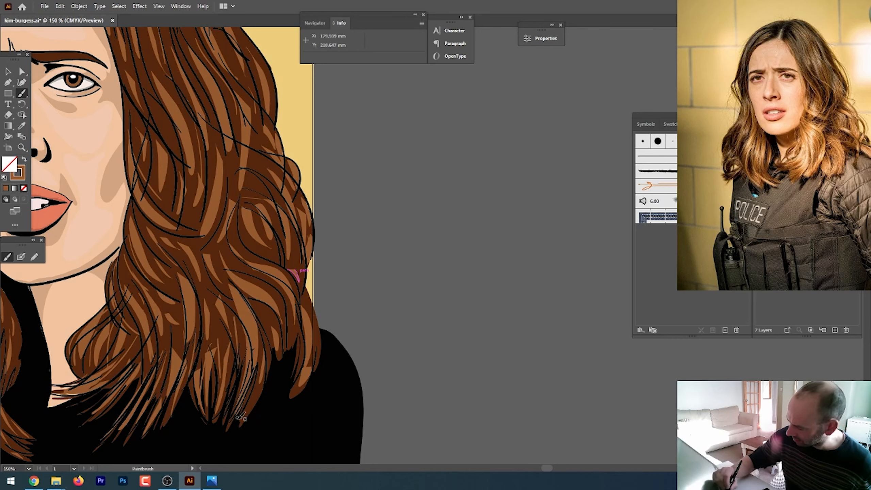
pyautogui.moveTo(237, 421)
pyautogui.mouseDown()
pyautogui.moveTo(300, 326)
pyautogui.moveTo(293, 298)
pyautogui.mouseUp()
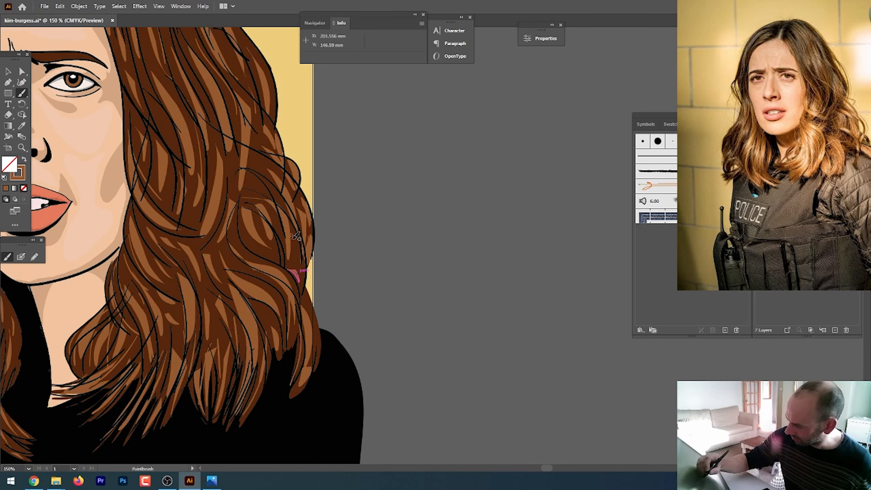
pyautogui.moveTo(300, 254)
pyautogui.mouseDown()
pyautogui.moveTo(299, 299)
pyautogui.moveTo(294, 287)
pyautogui.mouseUp()
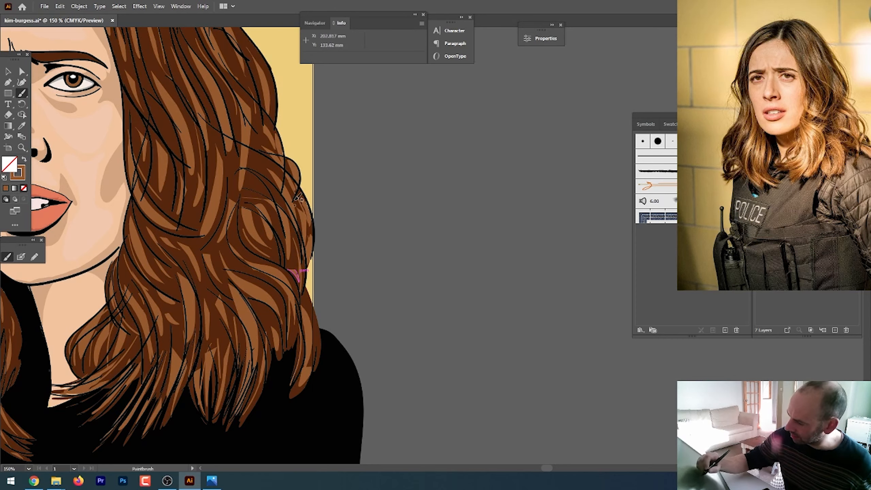
# - Paint fine light brown strands over the crown to the right of the parting
pyautogui.scroll(5, 303, 237)
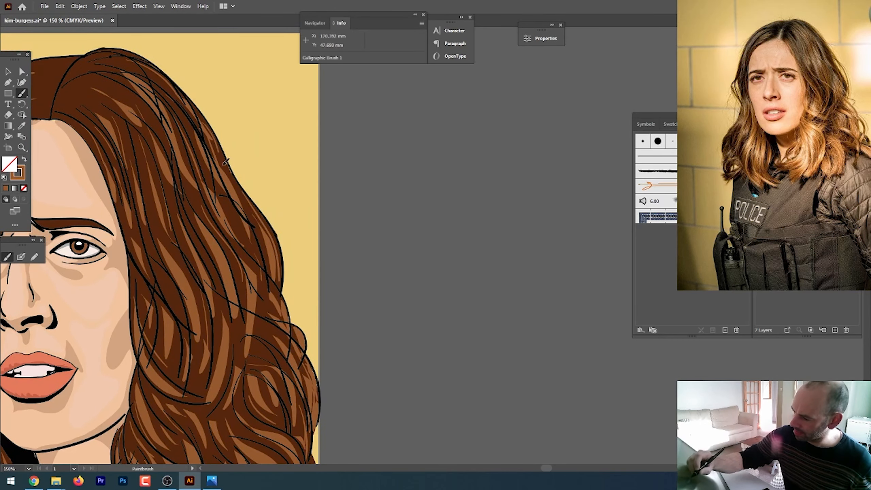
pyautogui.scroll(3, 192, 107)
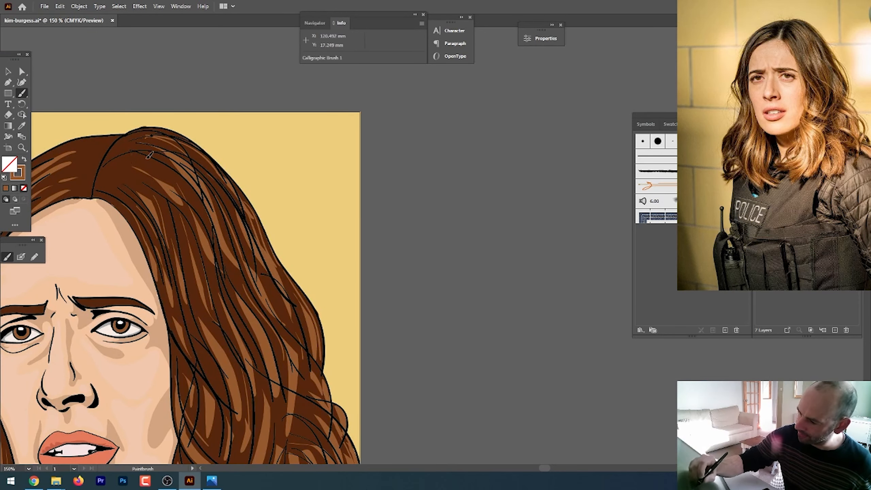
pyautogui.moveTo(147, 158)
pyautogui.mouseDown()
pyautogui.moveTo(185, 186)
pyautogui.moveTo(172, 186)
pyautogui.moveTo(169, 216)
pyautogui.mouseUp()
# - Paint fine light brown strands down the left hair, from the temple past the outward wave to the lower outer edge
pyautogui.press('space')
pyautogui.moveTo(119, 189)
pyautogui.mouseDown()
pyautogui.moveTo(156, 235)
pyautogui.moveTo(284, 311)
pyautogui.mouseUp()
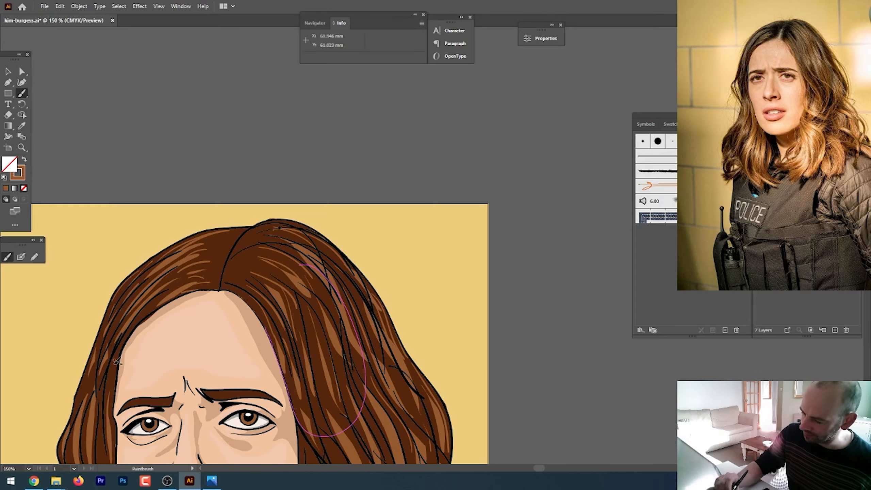
pyautogui.moveTo(117, 361); pyautogui.dragTo(157, 205)
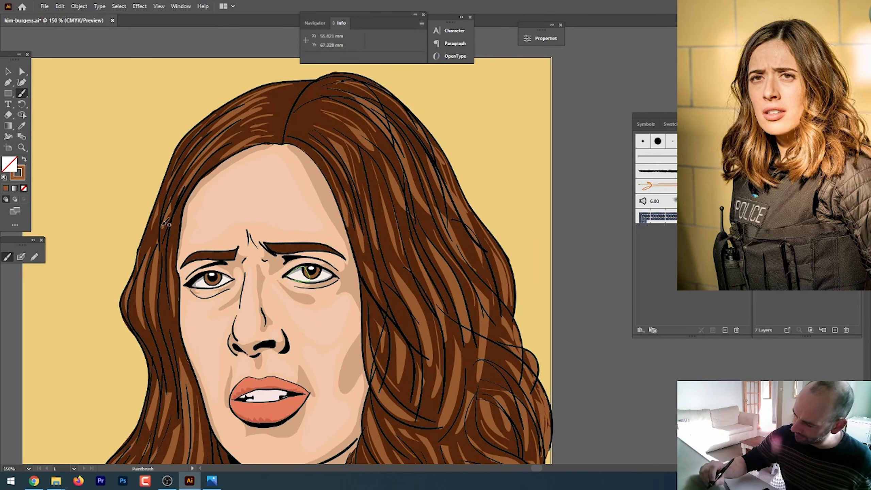
pyautogui.moveTo(167, 295)
pyautogui.mouseDown()
pyautogui.moveTo(169, 346)
pyautogui.moveTo(150, 357)
pyautogui.mouseUp()
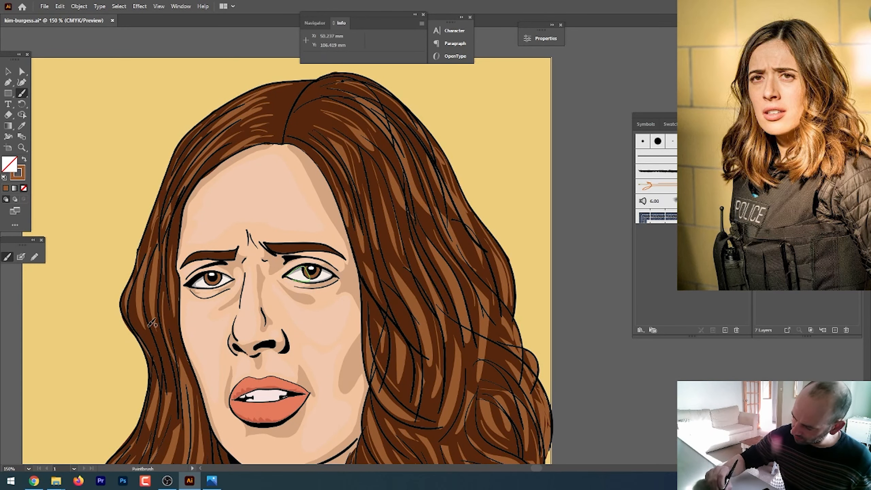
pyautogui.moveTo(134, 329); pyautogui.dragTo(139, 279)
pyautogui.press('space')
pyautogui.moveTo(173, 405); pyautogui.dragTo(161, 283)
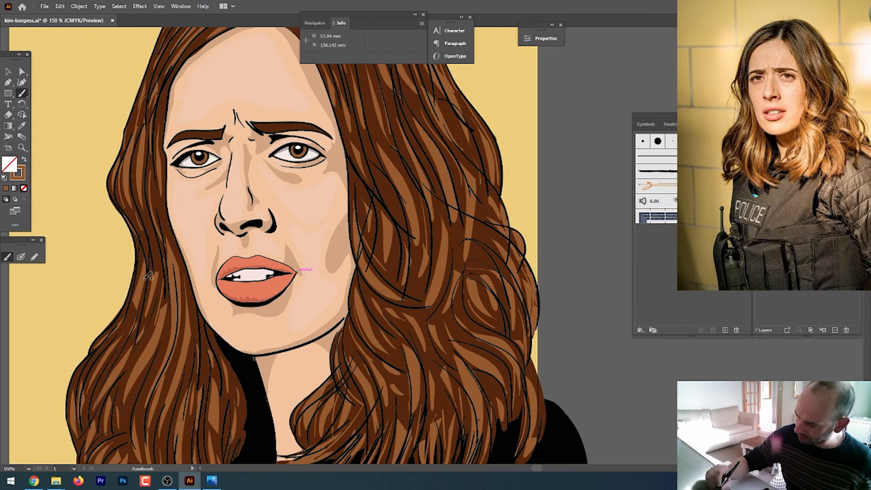
pyautogui.moveTo(86, 363); pyautogui.dragTo(70, 400)
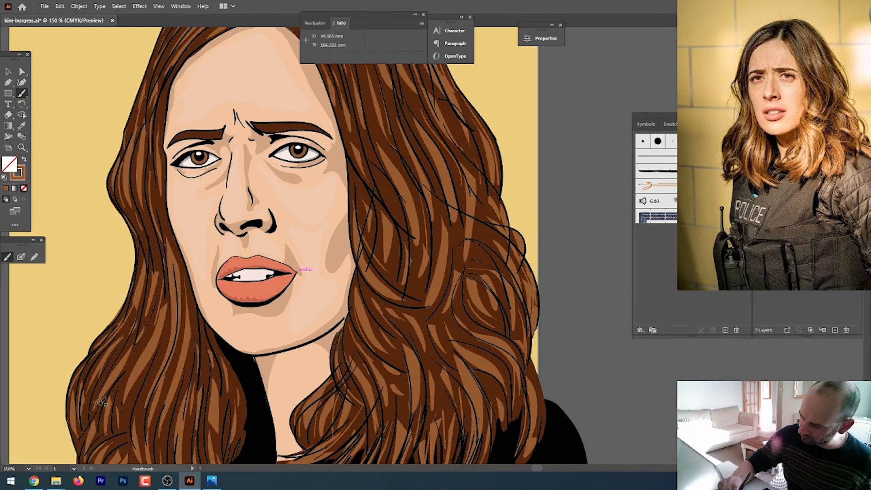
# - Paint thin light brown strands along the outer lower left hair and around the small curl above its flicked tips
pyautogui.press('space')
pyautogui.moveTo(141, 386); pyautogui.dragTo(148, 266)
pyautogui.moveTo(141, 221); pyautogui.dragTo(129, 313)
pyautogui.moveTo(151, 267)
pyautogui.mouseDown()
pyautogui.moveTo(145, 332)
pyautogui.moveTo(111, 383)
pyautogui.mouseUp()
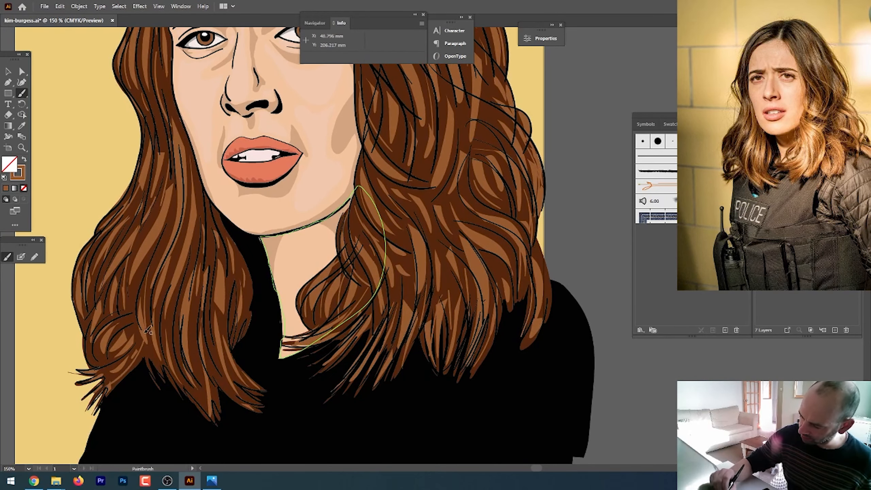
pyautogui.moveTo(101, 351); pyautogui.dragTo(108, 369)
pyautogui.moveTo(132, 325); pyautogui.dragTo(92, 360)
pyautogui.moveTo(116, 306); pyautogui.dragTo(90, 348)
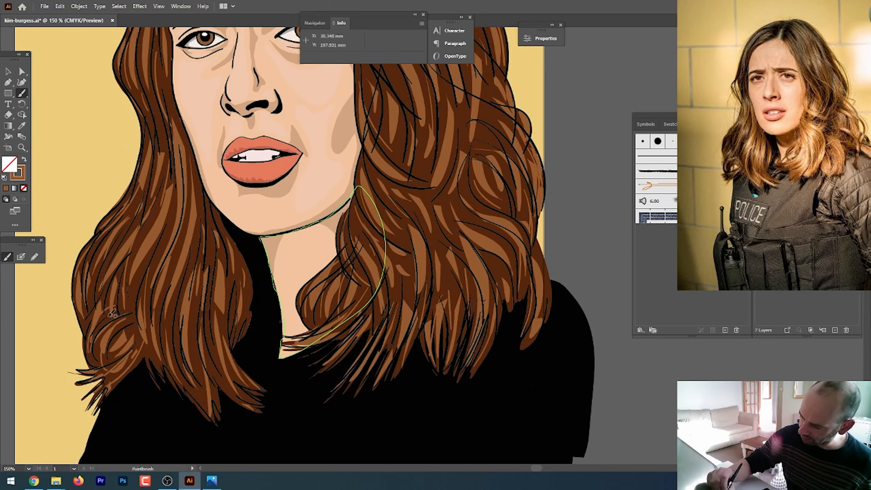
pyautogui.moveTo(104, 252); pyautogui.dragTo(90, 312)
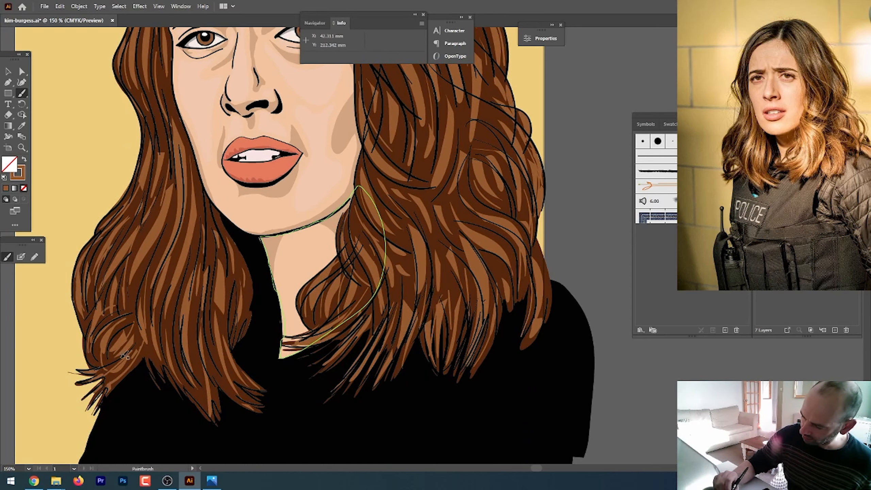
# - Add thin light brown strands to the middle and inner parts of the lower left hair, down towards the tips
pyautogui.moveTo(177, 374)
pyautogui.mouseDown()
pyautogui.moveTo(204, 410)
pyautogui.moveTo(146, 310)
pyautogui.mouseUp()
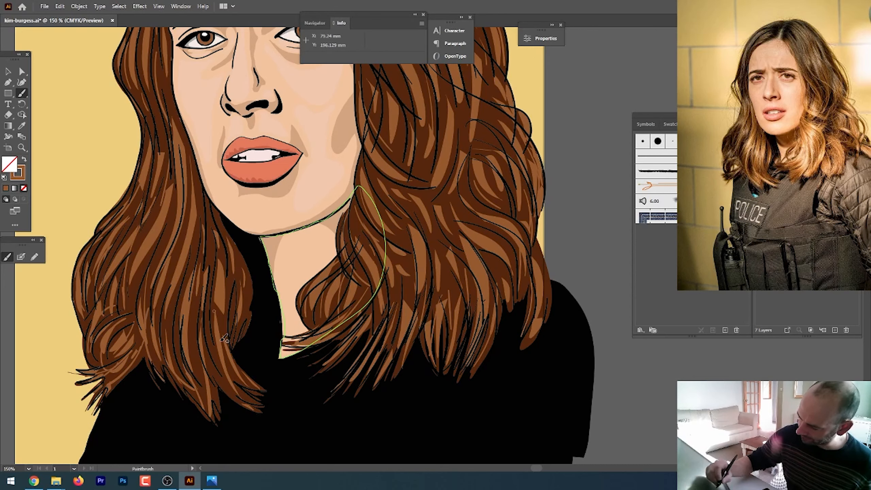
pyautogui.moveTo(221, 339)
pyautogui.mouseDown()
pyautogui.moveTo(230, 391)
pyautogui.moveTo(219, 418)
pyautogui.moveTo(236, 396)
pyautogui.mouseUp()
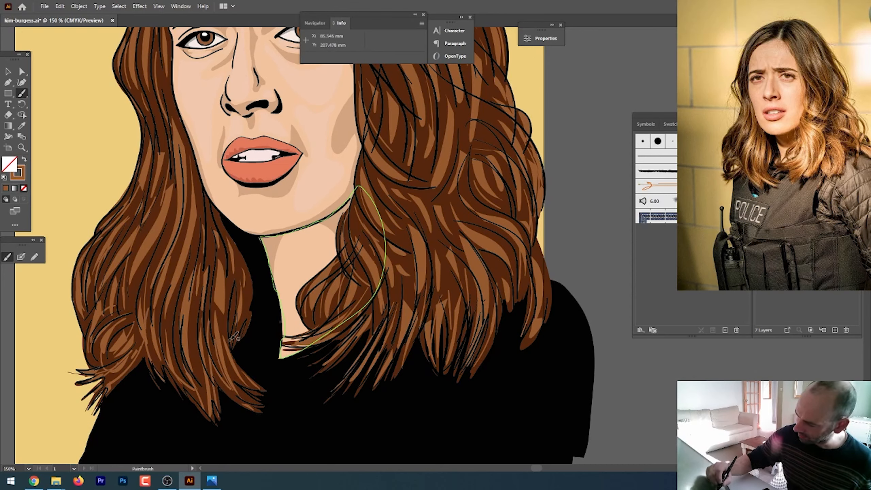
pyautogui.moveTo(229, 340)
pyautogui.mouseDown()
pyautogui.moveTo(246, 282)
pyautogui.moveTo(245, 309)
pyautogui.mouseUp()
pyautogui.moveTo(192, 237); pyautogui.dragTo(176, 285)
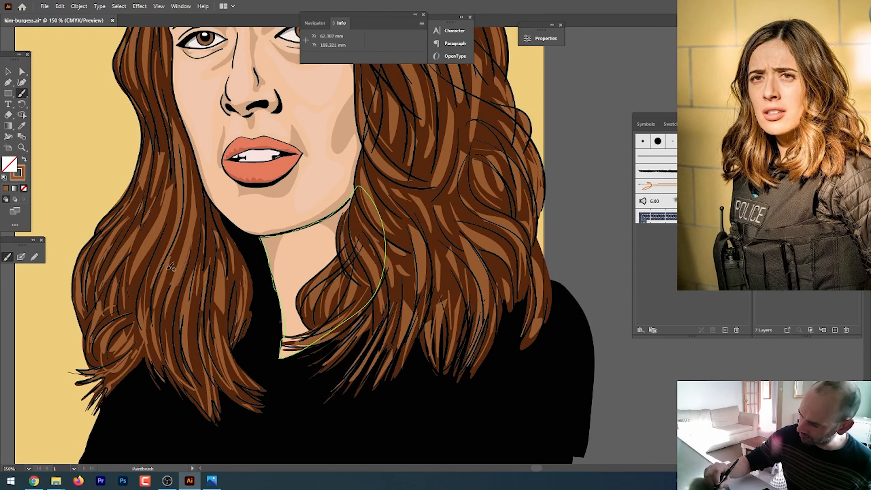
pyautogui.moveTo(161, 236); pyautogui.dragTo(147, 276)
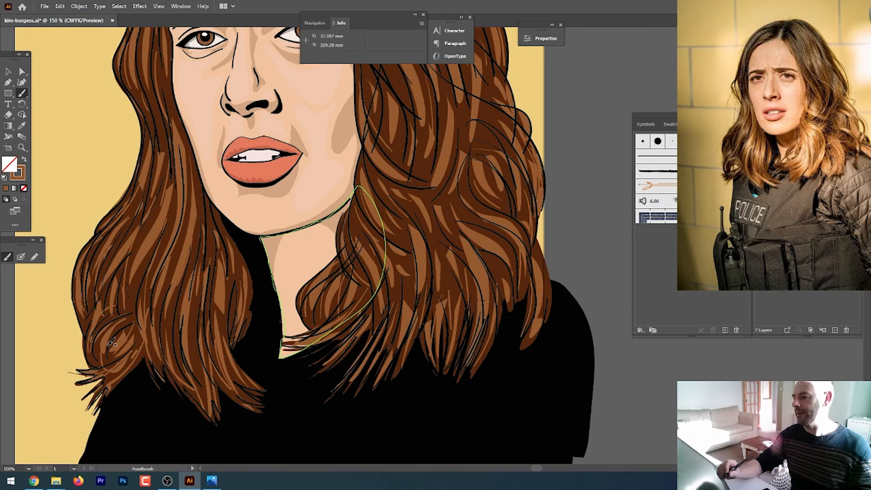
# - Set the brush's stroke colour to a near-black brown (H 21°, S 54%, B 5%)
pyautogui.moveTo(345, 239)
pyautogui.mouseDown()
pyautogui.moveTo(324, 297)
pyautogui.moveTo(327, 368)
pyautogui.mouseUp()
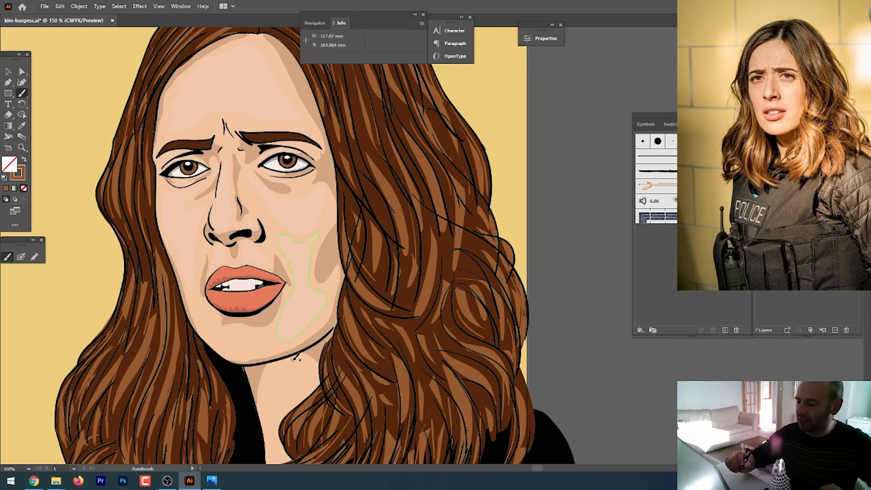
pyautogui.doubleClick(23, 176)
pyautogui.moveTo(604, 370); pyautogui.dragTo(587, 396)
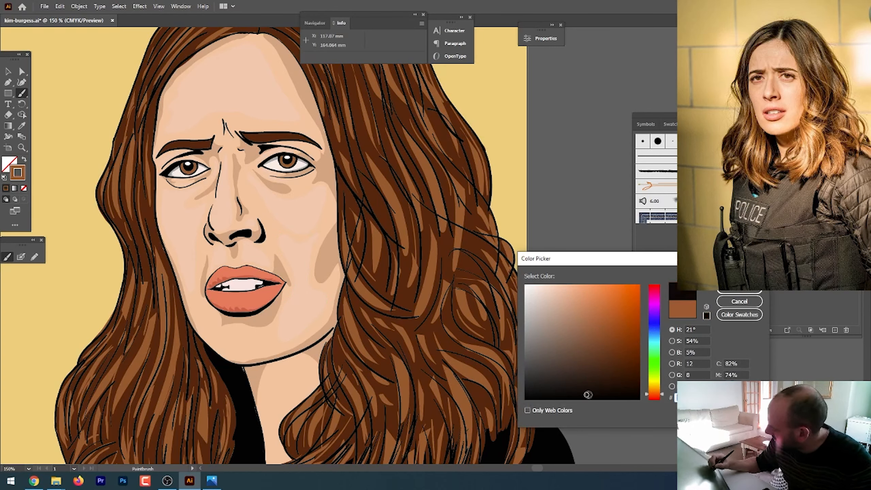
pyautogui.click(726, 291)
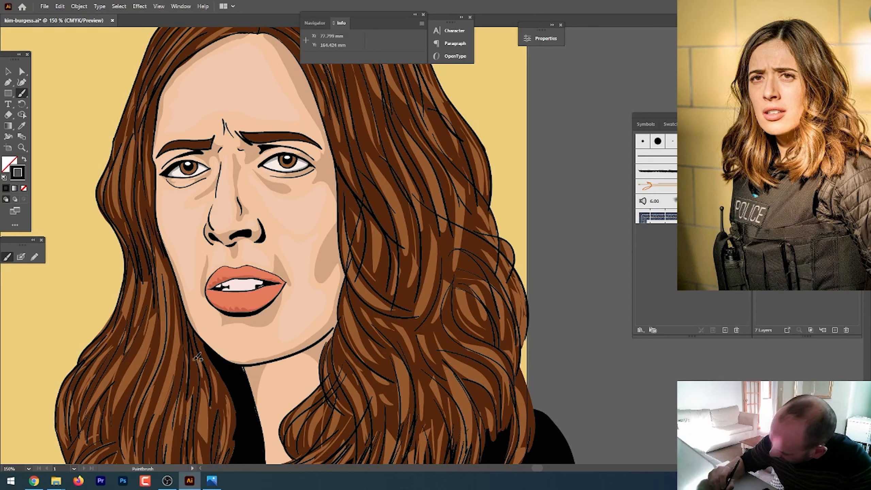
# - Paint thin near-black strands through the inner left hair below mouth level
pyautogui.moveTo(217, 369); pyautogui.dragTo(220, 420)
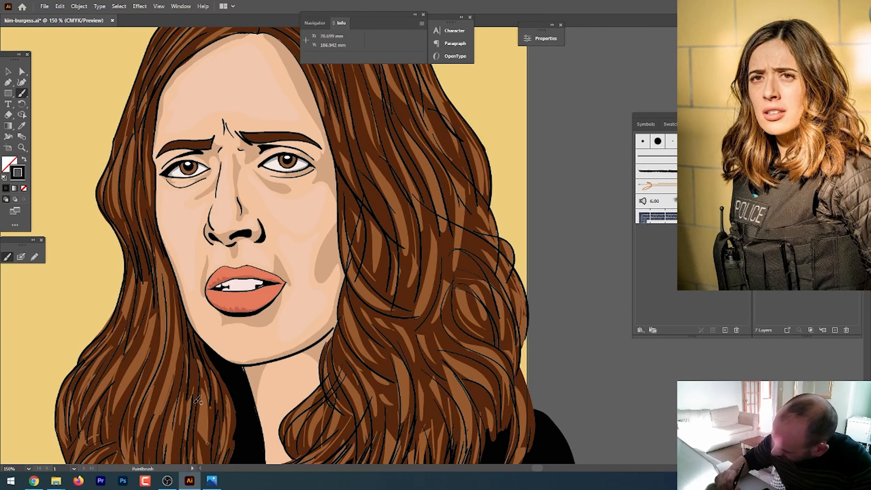
pyautogui.moveTo(199, 364); pyautogui.dragTo(198, 424)
pyautogui.moveTo(187, 347)
pyautogui.mouseDown()
pyautogui.moveTo(175, 405)
pyautogui.moveTo(160, 394)
pyautogui.mouseUp()
pyautogui.moveTo(153, 351)
pyautogui.mouseDown()
pyautogui.moveTo(143, 327)
pyautogui.moveTo(123, 375)
pyautogui.mouseUp()
pyautogui.moveTo(112, 218)
pyautogui.mouseDown()
pyautogui.moveTo(105, 290)
pyautogui.moveTo(115, 293)
pyautogui.moveTo(71, 345)
pyautogui.moveTo(51, 405)
pyautogui.mouseUp()
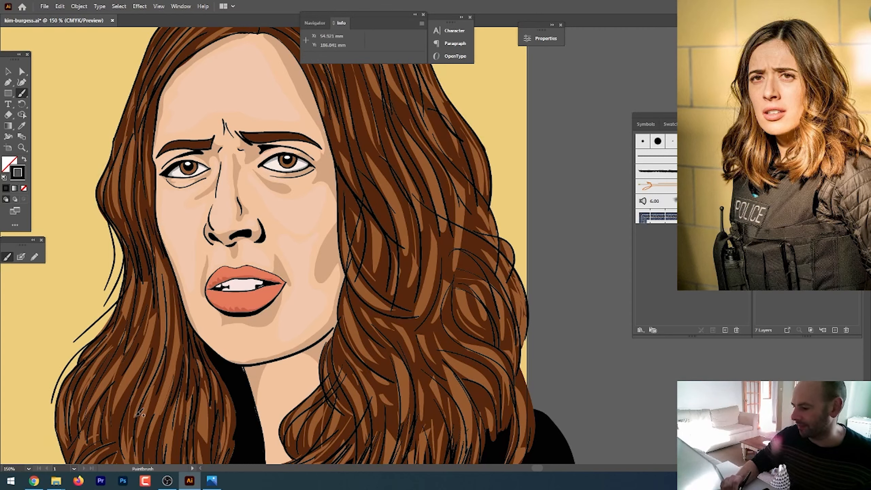
pyautogui.hotkey('ctrl', 'z')
pyautogui.hotkey('ctrl', 'z')
pyautogui.hotkey('ctrl', 'z')
pyautogui.hotkey('ctrl', 'z')
pyautogui.hotkey('ctrl', 'z')
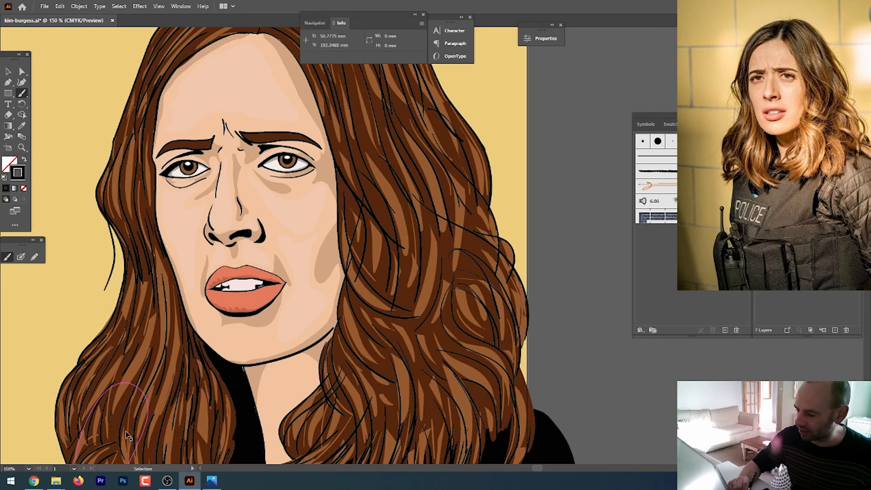
# - Paint thin near-black strands down the lower left hair, from its outer edge across to the inner locks beside the neck
pyautogui.scroll(-5, 143, 417)
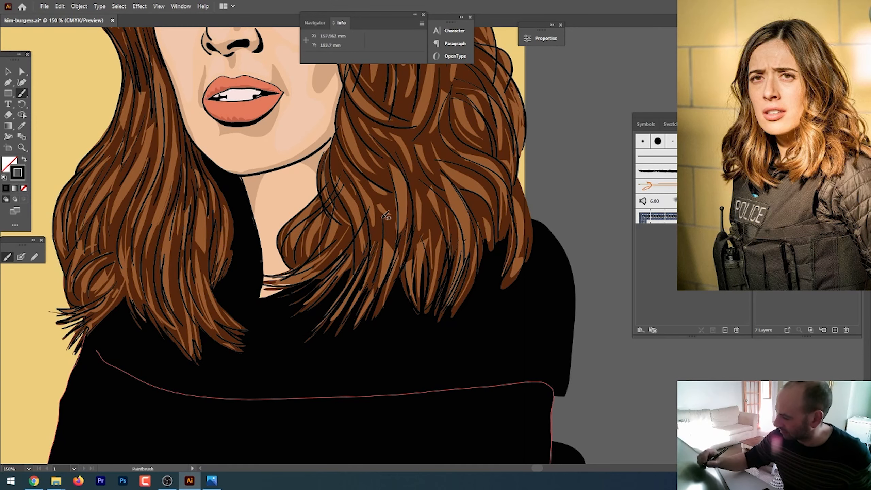
pyautogui.moveTo(83, 182); pyautogui.dragTo(71, 240)
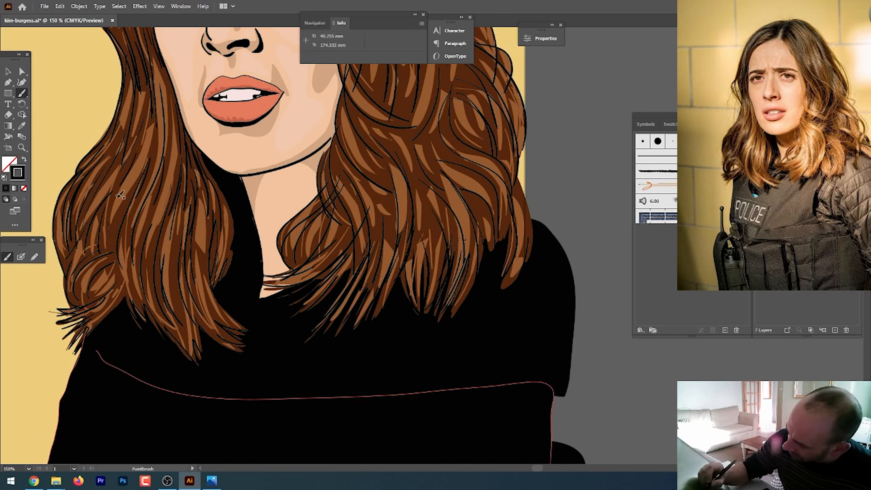
pyautogui.moveTo(118, 193)
pyautogui.mouseDown()
pyautogui.moveTo(103, 259)
pyautogui.moveTo(115, 266)
pyautogui.mouseUp()
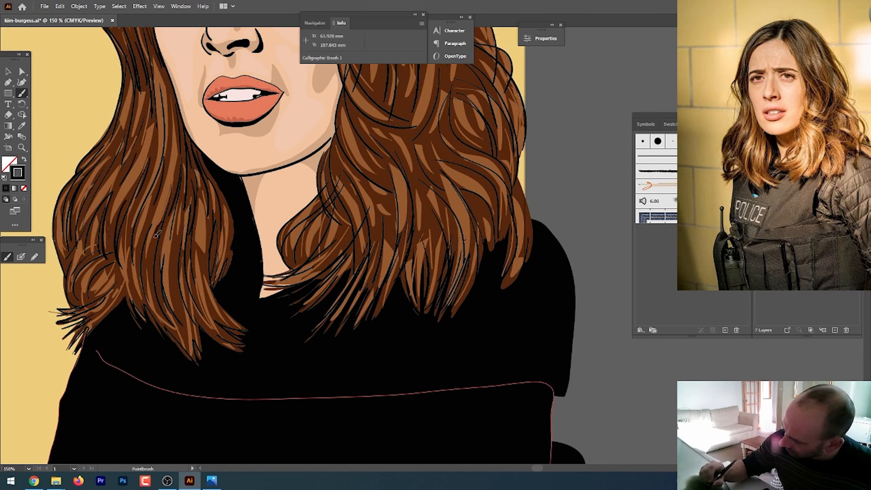
pyautogui.moveTo(157, 235); pyautogui.dragTo(163, 302)
pyautogui.moveTo(178, 244); pyautogui.dragTo(185, 313)
pyautogui.moveTo(213, 207); pyautogui.dragTo(206, 269)
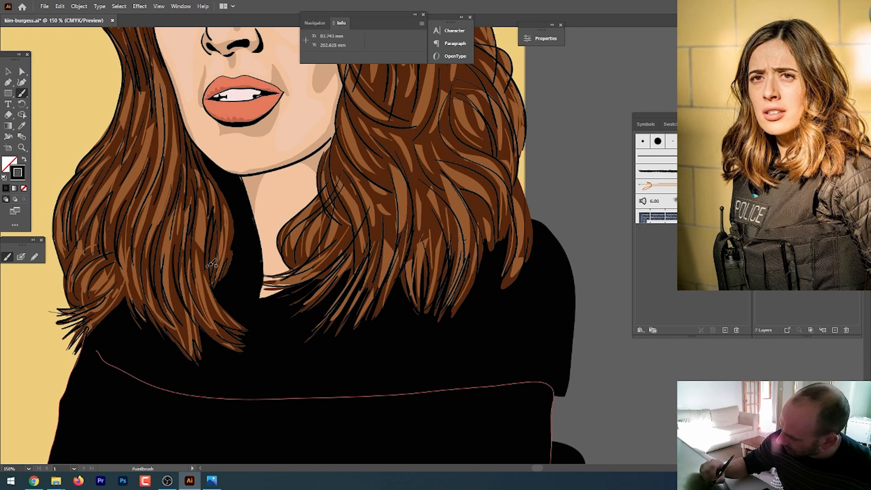
pyautogui.moveTo(193, 180); pyautogui.dragTo(184, 249)
pyautogui.moveTo(180, 173); pyautogui.dragTo(156, 237)
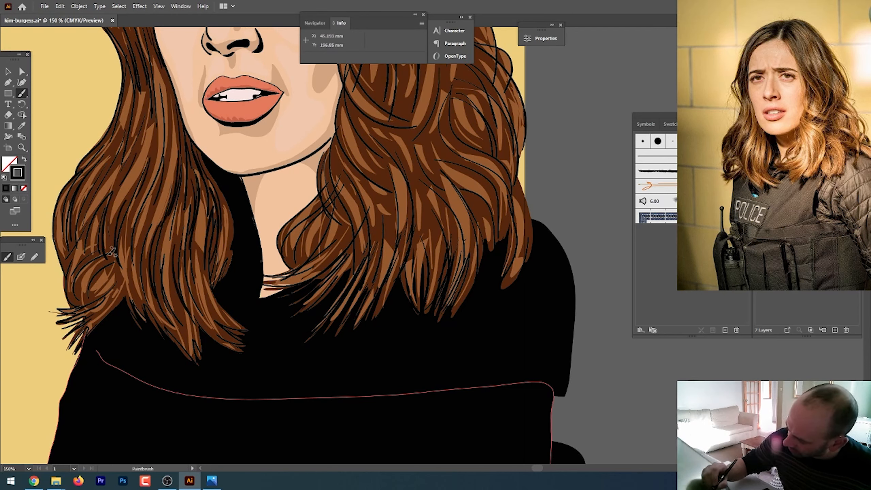
# - Add near-black strands around the small lower left curl and down the inner locks to the left hair's tips
pyautogui.moveTo(110, 277); pyautogui.dragTo(88, 302)
pyautogui.moveTo(115, 260)
pyautogui.mouseDown()
pyautogui.moveTo(95, 280)
pyautogui.moveTo(74, 275)
pyautogui.mouseUp()
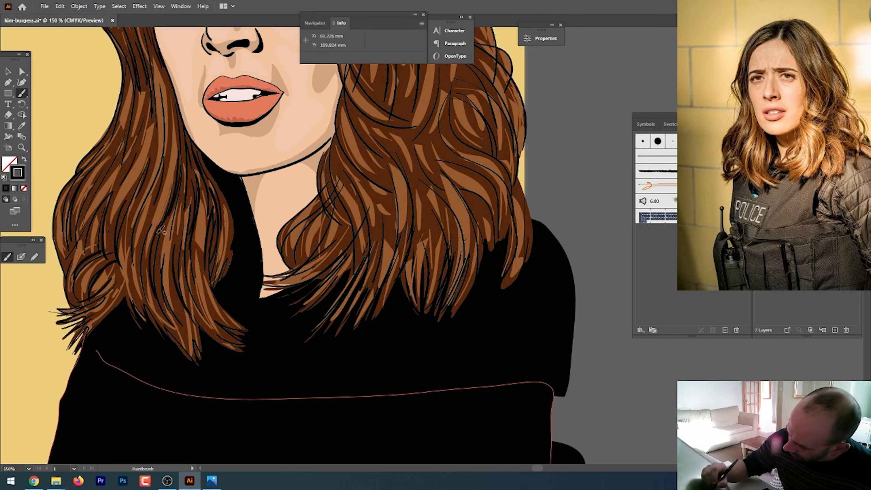
pyautogui.moveTo(165, 273); pyautogui.dragTo(188, 338)
pyautogui.moveTo(153, 255); pyautogui.dragTo(178, 340)
pyautogui.moveTo(206, 271); pyautogui.dragTo(216, 321)
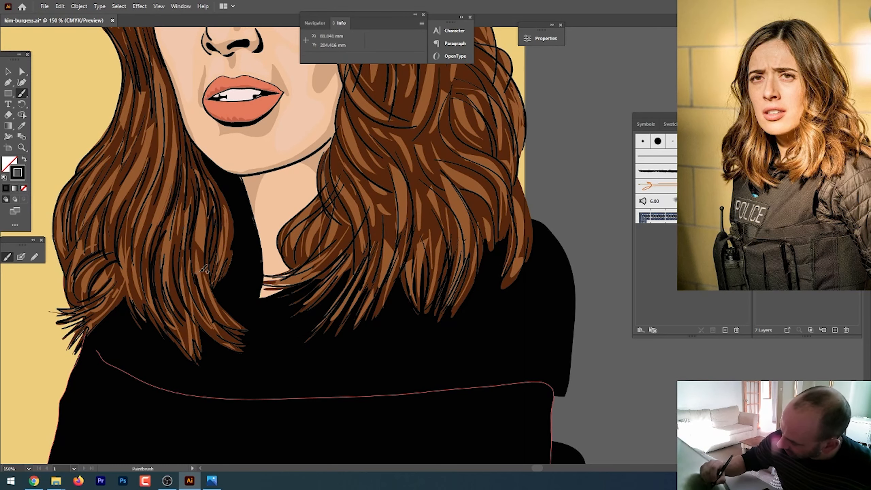
pyautogui.moveTo(208, 222); pyautogui.dragTo(217, 306)
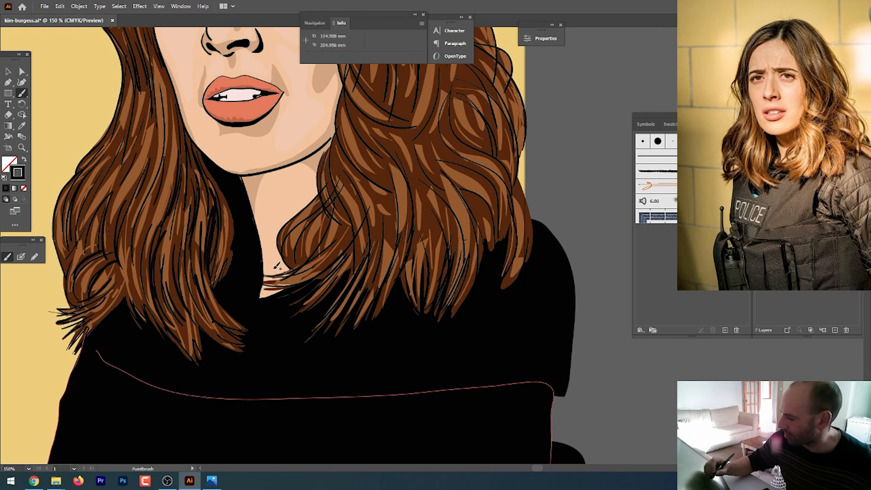
# - Paint thin near-black strands along the right hairline, from the forehead down to beside the eye
pyautogui.moveTo(451, 200); pyautogui.dragTo(409, 259)
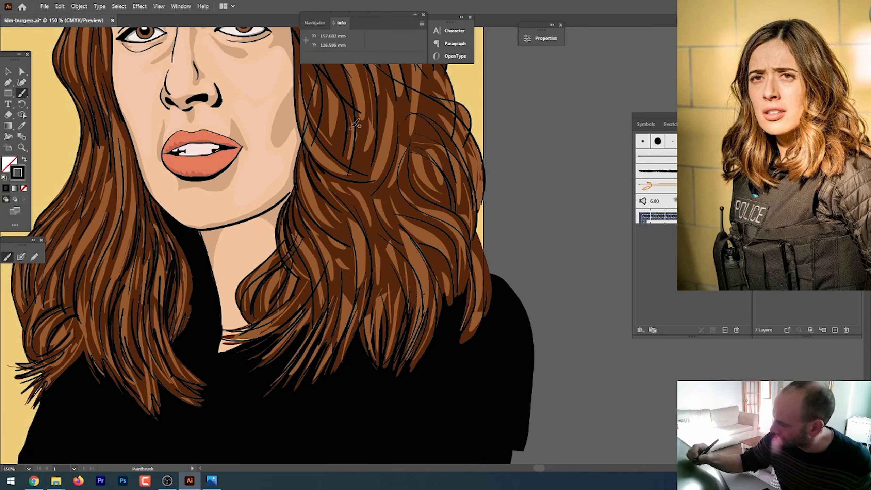
pyautogui.moveTo(355, 124); pyautogui.dragTo(361, 279)
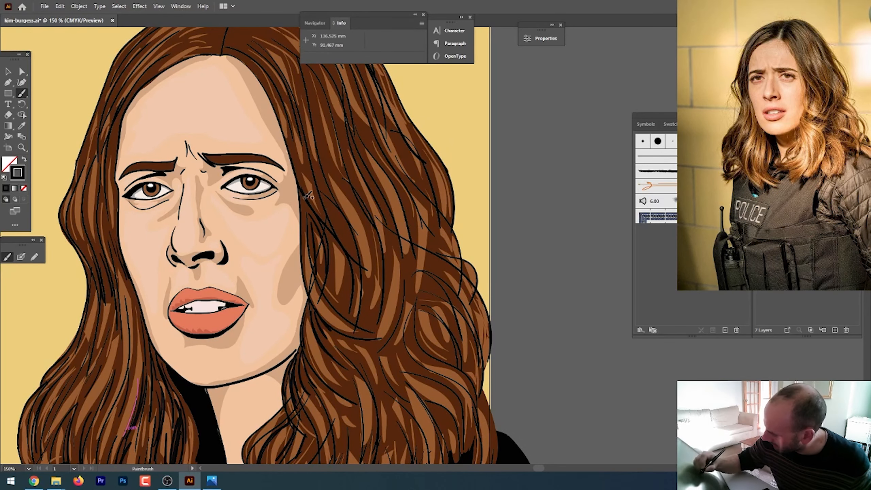
pyautogui.moveTo(307, 195); pyautogui.dragTo(311, 274)
pyautogui.moveTo(291, 157); pyautogui.dragTo(305, 199)
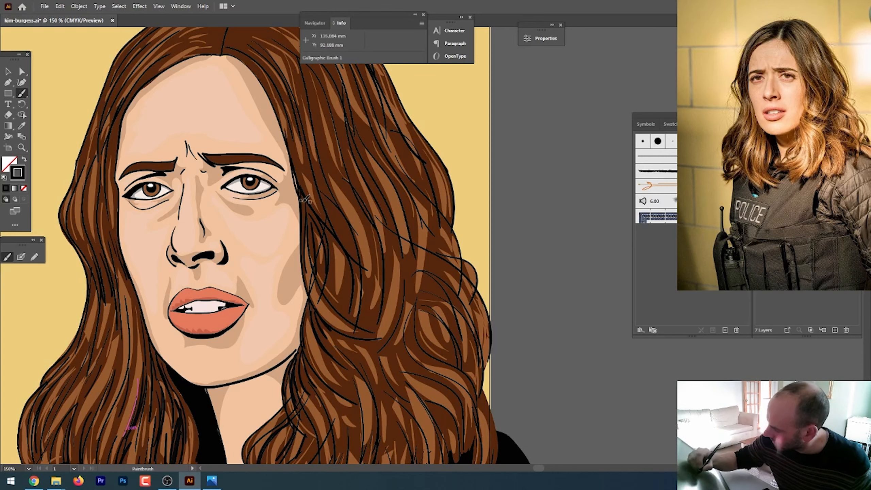
pyautogui.moveTo(274, 92); pyautogui.dragTo(302, 181)
pyautogui.moveTo(253, 68); pyautogui.dragTo(291, 166)
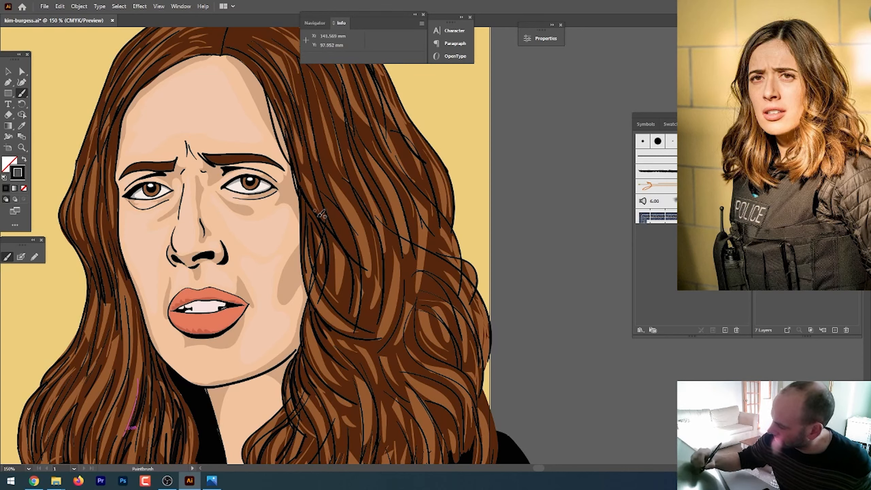
pyautogui.moveTo(261, 66); pyautogui.dragTo(291, 161)
pyautogui.moveTo(235, 53); pyautogui.dragTo(264, 83)
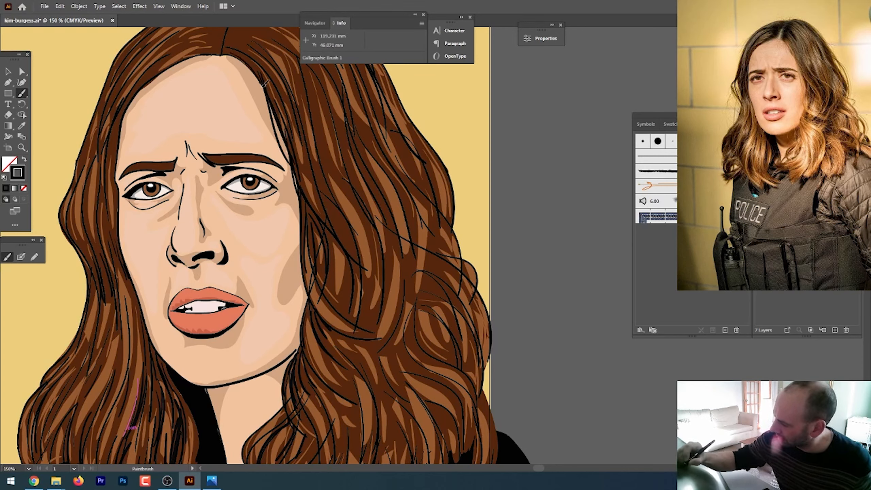
pyautogui.moveTo(224, 51)
pyautogui.mouseDown()
pyautogui.moveTo(295, 137)
pyautogui.moveTo(316, 302)
pyautogui.moveTo(332, 332)
pyautogui.mouseUp()
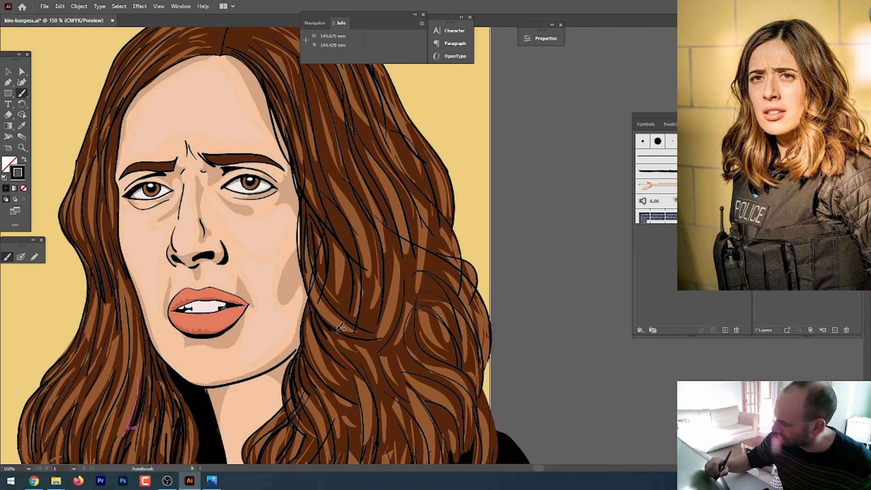
# - Add near-black strands in the right hair beside the cheek and down to the jaw
pyautogui.moveTo(307, 247)
pyautogui.mouseDown()
pyautogui.moveTo(314, 319)
pyautogui.moveTo(327, 343)
pyautogui.mouseUp()
pyautogui.moveTo(320, 283); pyautogui.dragTo(304, 369)
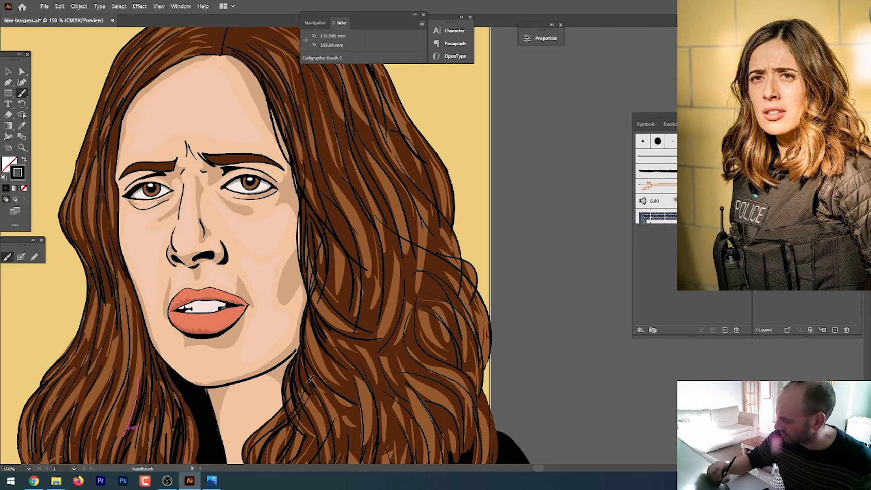
pyautogui.moveTo(309, 301); pyautogui.dragTo(295, 355)
pyautogui.moveTo(313, 310)
pyautogui.mouseDown()
pyautogui.moveTo(303, 386)
pyautogui.moveTo(296, 351)
pyautogui.mouseUp()
# - Paint near-black strands from the parting over the crown and along the upper left outline of the hair
pyautogui.scroll(5, 392, 283)
pyautogui.hscroll(2, 392, 283)
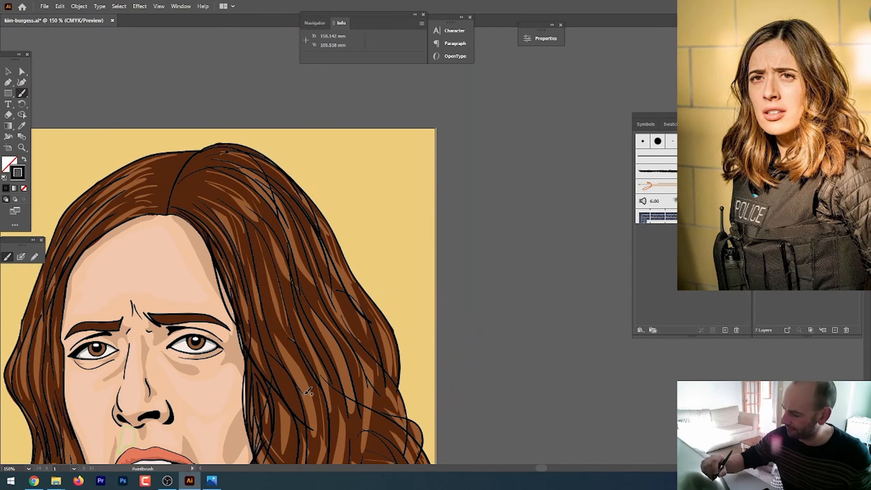
pyautogui.moveTo(172, 207); pyautogui.dragTo(138, 215)
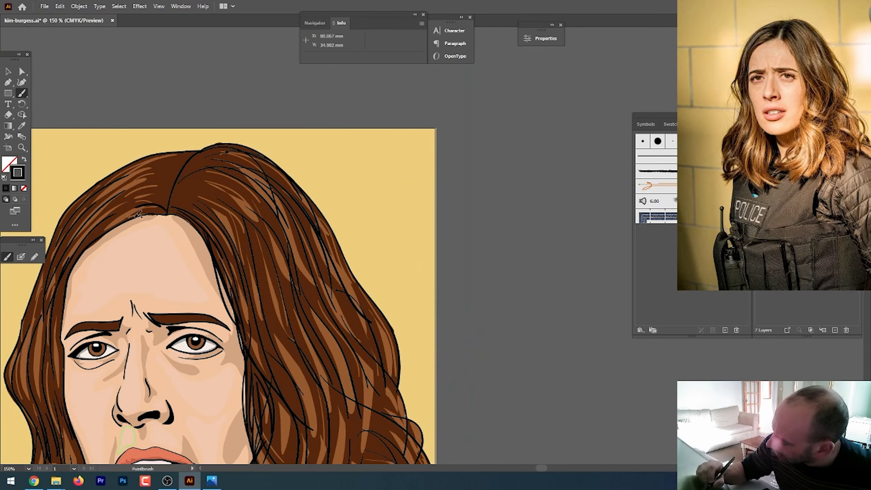
pyautogui.hotkey('ctrl', '+')
pyautogui.moveTo(227, 284); pyautogui.dragTo(367, 391)
pyautogui.moveTo(228, 267)
pyautogui.mouseDown()
pyautogui.moveTo(189, 286)
pyautogui.moveTo(187, 254)
pyautogui.mouseUp()
pyautogui.moveTo(254, 226); pyautogui.dragTo(171, 238)
pyautogui.moveTo(258, 227); pyautogui.dragTo(185, 225)
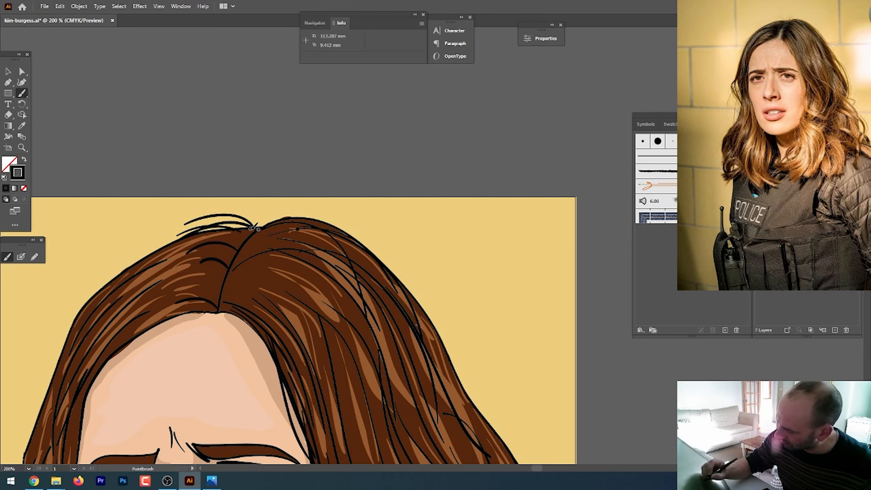
pyautogui.hotkey('ctrl', 'z')
pyautogui.moveTo(254, 228); pyautogui.dragTo(139, 278)
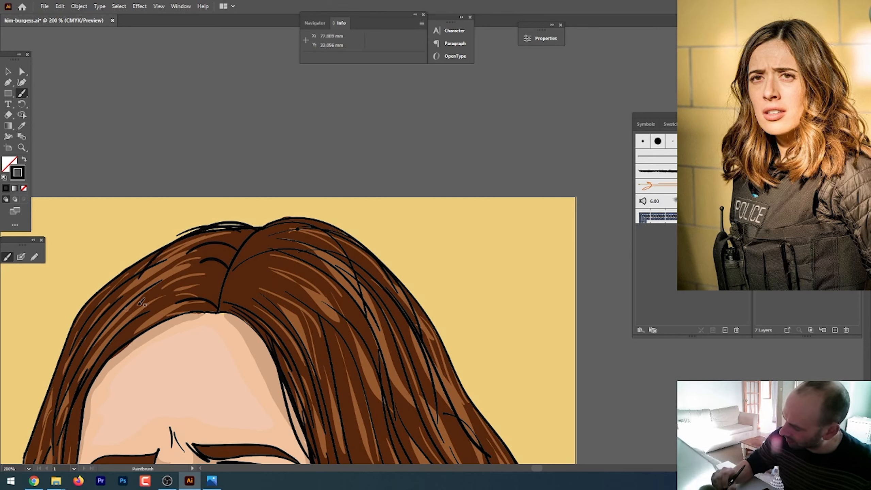
pyautogui.moveTo(223, 227)
pyautogui.mouseDown()
pyautogui.moveTo(156, 246)
pyautogui.moveTo(112, 291)
pyautogui.mouseUp()
pyautogui.moveTo(180, 240); pyautogui.dragTo(98, 311)
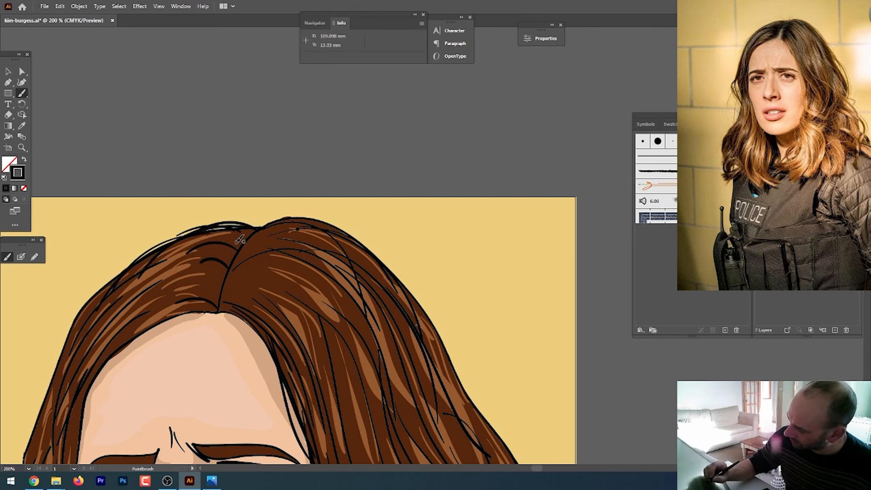
# - Fill the left side of the parting with short curved near-black strands down to the forehead
pyautogui.moveTo(236, 242); pyautogui.dragTo(180, 248)
pyautogui.moveTo(250, 231)
pyautogui.mouseDown()
pyautogui.moveTo(182, 262)
pyautogui.moveTo(175, 281)
pyautogui.mouseUp()
pyautogui.moveTo(227, 288)
pyautogui.mouseDown()
pyautogui.moveTo(186, 285)
pyautogui.moveTo(156, 316)
pyautogui.mouseUp()
pyautogui.moveTo(217, 312)
pyautogui.mouseDown()
pyautogui.moveTo(142, 332)
pyautogui.moveTo(207, 311)
pyautogui.moveTo(149, 328)
pyautogui.mouseUp()
pyautogui.moveTo(219, 284); pyautogui.dragTo(189, 278)
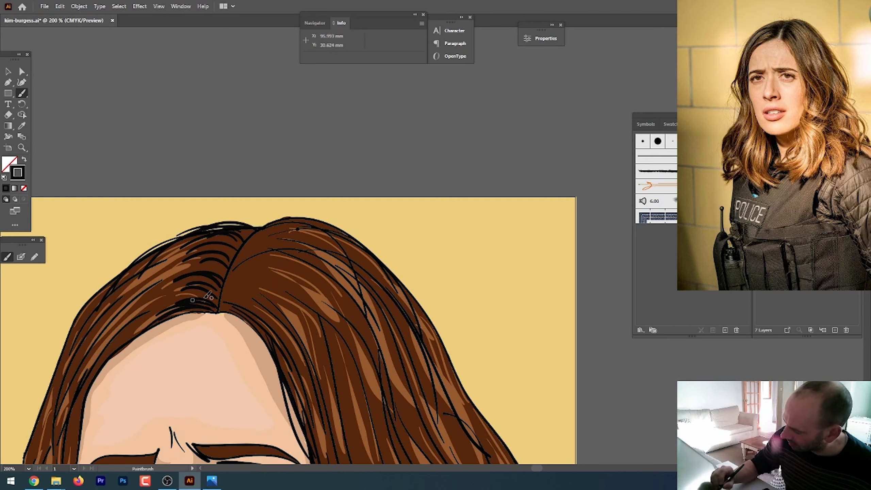
pyautogui.moveTo(218, 304)
pyautogui.mouseDown()
pyautogui.moveTo(189, 295)
pyautogui.moveTo(228, 279)
pyautogui.moveTo(224, 272)
pyautogui.moveTo(169, 277)
pyautogui.mouseUp()
pyautogui.moveTo(237, 249)
pyautogui.mouseDown()
pyautogui.moveTo(188, 246)
pyautogui.moveTo(226, 233)
pyautogui.mouseUp()
# - Paint curved near-black strands fanning out from the right side of the parting, from the crown to the forehead
pyautogui.moveTo(219, 306)
pyautogui.mouseDown()
pyautogui.moveTo(264, 297)
pyautogui.moveTo(225, 306)
pyautogui.moveTo(230, 287)
pyautogui.moveTo(245, 296)
pyautogui.moveTo(230, 276)
pyautogui.moveTo(267, 279)
pyautogui.moveTo(226, 278)
pyautogui.moveTo(339, 248)
pyautogui.mouseUp()
pyautogui.moveTo(249, 254); pyautogui.dragTo(333, 236)
pyautogui.moveTo(262, 232); pyautogui.dragTo(324, 225)
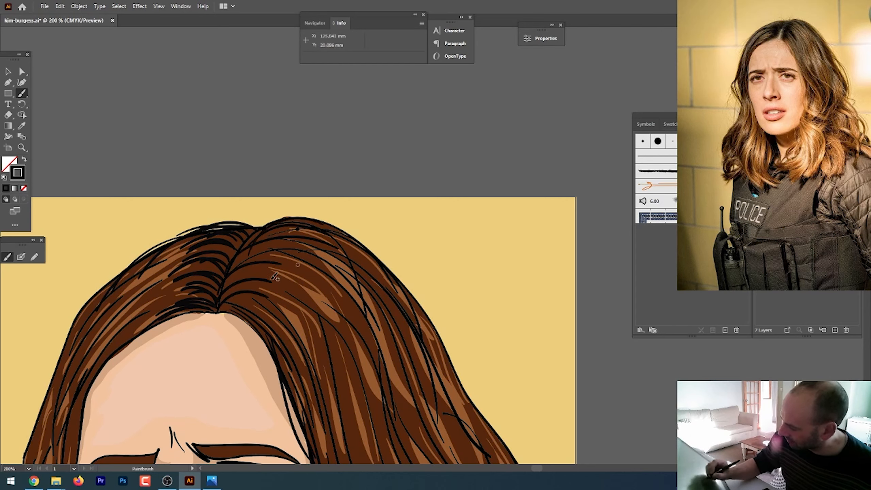
pyautogui.moveTo(219, 308)
pyautogui.mouseDown()
pyautogui.moveTo(274, 308)
pyautogui.moveTo(280, 341)
pyautogui.mouseUp()
pyautogui.moveTo(220, 306); pyautogui.dragTo(291, 312)
pyautogui.moveTo(224, 286)
pyautogui.mouseDown()
pyautogui.moveTo(243, 276)
pyautogui.moveTo(325, 303)
pyautogui.mouseUp()
pyautogui.moveTo(236, 273)
pyautogui.mouseDown()
pyautogui.moveTo(250, 259)
pyautogui.moveTo(343, 281)
pyautogui.mouseUp()
pyautogui.moveTo(239, 265)
pyautogui.mouseDown()
pyautogui.moveTo(279, 247)
pyautogui.moveTo(324, 251)
pyautogui.mouseUp()
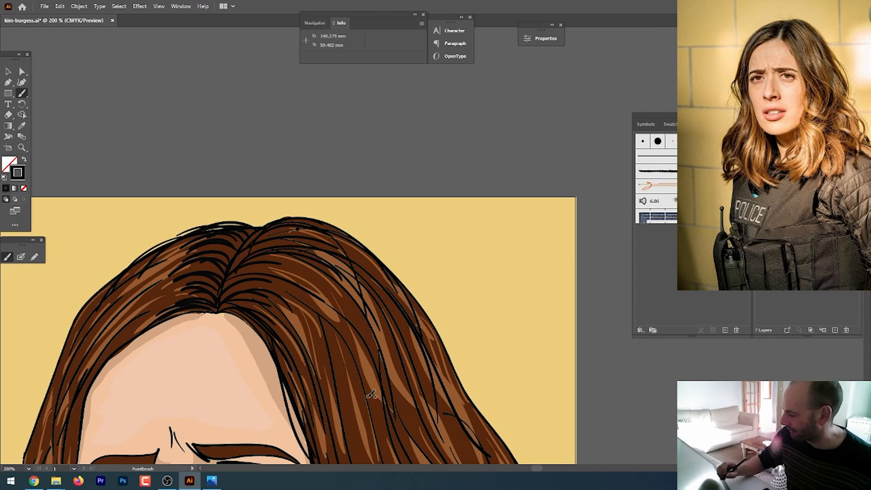
pyautogui.moveTo(249, 254)
pyautogui.mouseDown()
pyautogui.moveTo(329, 257)
pyautogui.moveTo(302, 229)
pyautogui.mouseUp()
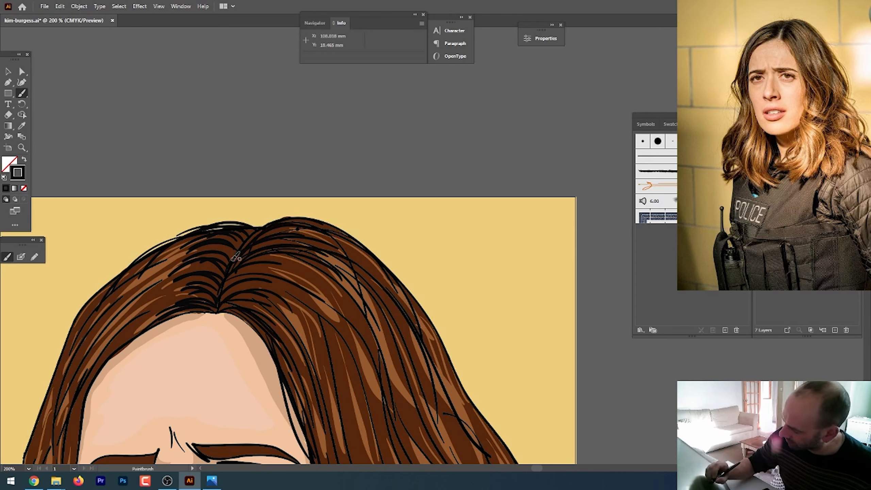
pyautogui.moveTo(227, 284)
pyautogui.mouseDown()
pyautogui.moveTo(246, 270)
pyautogui.moveTo(297, 269)
pyautogui.mouseUp()
pyautogui.moveTo(228, 296)
pyautogui.mouseDown()
pyautogui.moveTo(299, 294)
pyautogui.moveTo(343, 311)
pyautogui.moveTo(324, 298)
pyautogui.mouseUp()
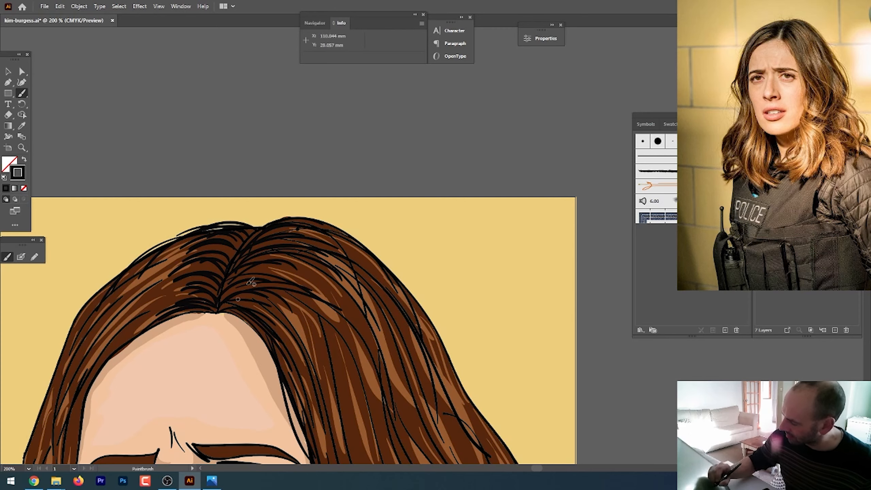
# - Add longer near-black strands across the upper right hair and loose flyaway strands along its outer edge
pyautogui.moveTo(248, 282); pyautogui.dragTo(401, 356)
pyautogui.moveTo(360, 268); pyautogui.dragTo(426, 409)
pyautogui.moveTo(458, 371); pyautogui.dragTo(385, 274)
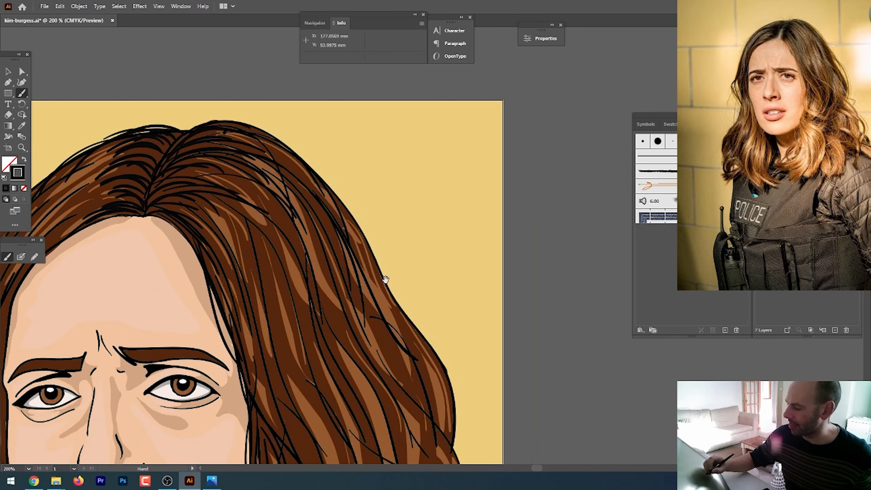
pyautogui.moveTo(184, 137)
pyautogui.mouseDown()
pyautogui.moveTo(308, 153)
pyautogui.moveTo(375, 246)
pyautogui.mouseUp()
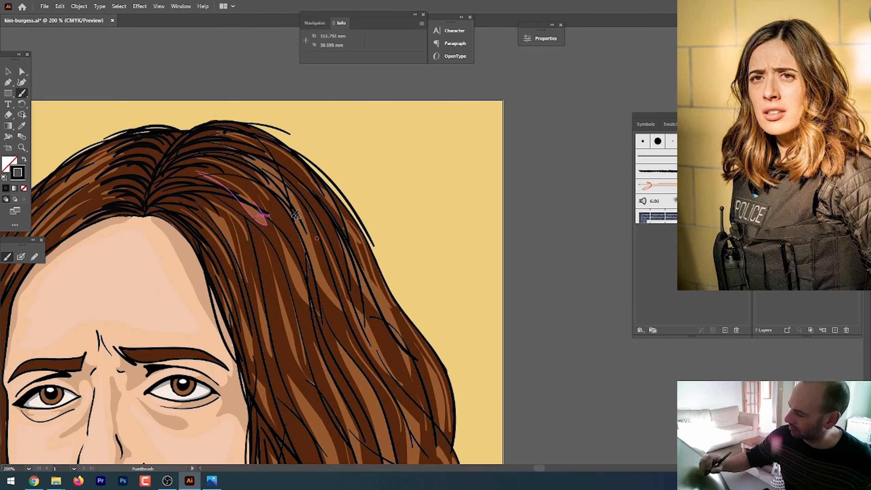
pyautogui.moveTo(282, 177)
pyautogui.mouseDown()
pyautogui.moveTo(426, 378)
pyautogui.moveTo(373, 173)
pyautogui.mouseUp()
pyautogui.moveTo(387, 215); pyautogui.dragTo(407, 283)
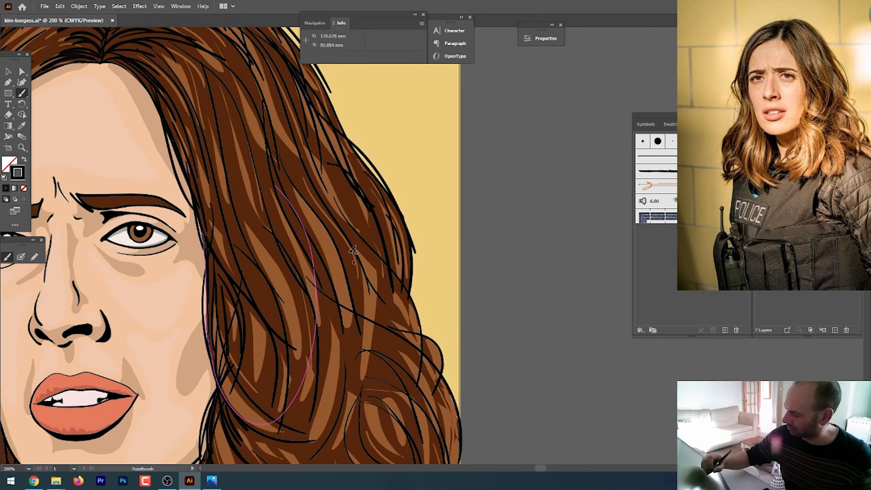
# - Paint long near-black strands down the middle of the right hair, between forehead and mouth level
pyautogui.moveTo(366, 253); pyautogui.dragTo(410, 332)
pyautogui.moveTo(378, 280); pyautogui.dragTo(399, 368)
pyautogui.moveTo(291, 196)
pyautogui.mouseDown()
pyautogui.moveTo(359, 366)
pyautogui.moveTo(343, 247)
pyautogui.mouseUp()
pyautogui.moveTo(326, 213); pyautogui.dragTo(365, 365)
pyautogui.moveTo(260, 184); pyautogui.dragTo(310, 317)
pyautogui.moveTo(208, 127); pyautogui.dragTo(296, 376)
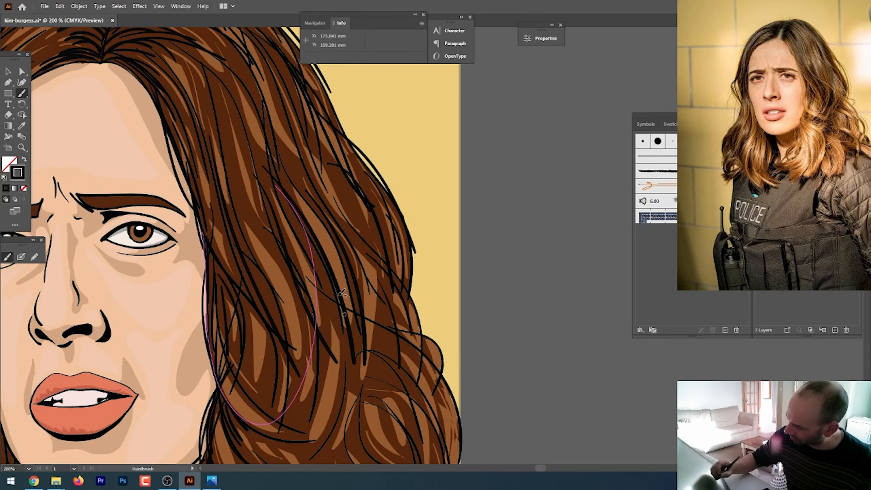
pyautogui.moveTo(329, 239)
pyautogui.mouseDown()
pyautogui.moveTo(352, 377)
pyautogui.moveTo(339, 237)
pyautogui.moveTo(297, 106)
pyautogui.moveTo(362, 269)
pyautogui.mouseUp()
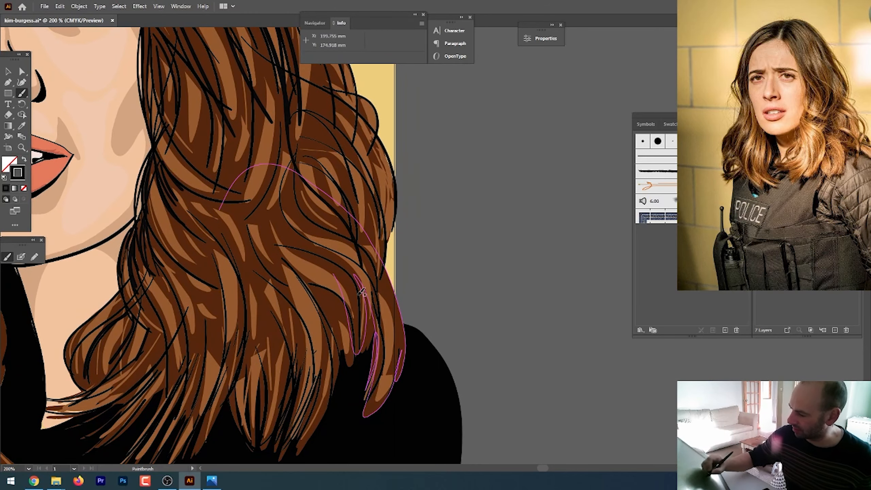
# - Paint near-black strands through the lower right hair, from its outer waves across to the curl beside the neck
pyautogui.moveTo(269, 218)
pyautogui.mouseDown()
pyautogui.moveTo(314, 257)
pyautogui.moveTo(349, 364)
pyautogui.mouseUp()
pyautogui.moveTo(267, 264)
pyautogui.mouseDown()
pyautogui.moveTo(296, 423)
pyautogui.moveTo(276, 390)
pyautogui.mouseUp()
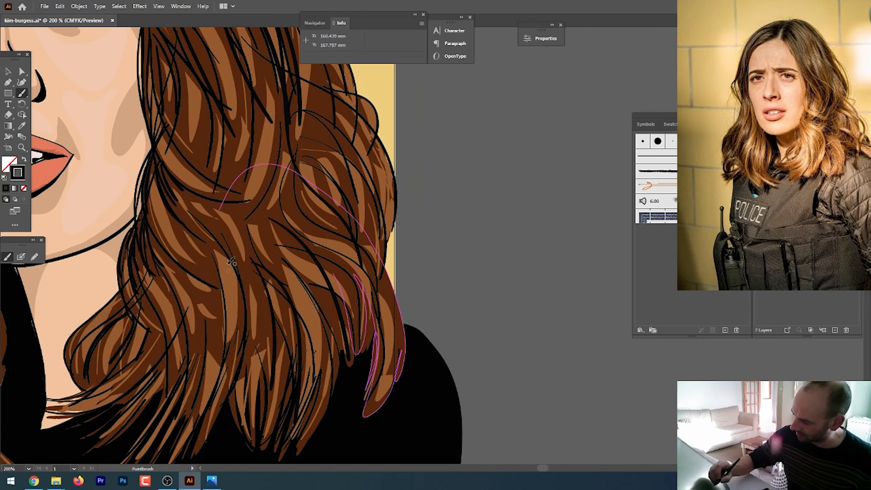
pyautogui.moveTo(236, 272); pyautogui.dragTo(224, 398)
pyautogui.moveTo(151, 258)
pyautogui.mouseDown()
pyautogui.moveTo(208, 316)
pyautogui.moveTo(216, 388)
pyautogui.mouseUp()
pyautogui.moveTo(129, 269); pyautogui.dragTo(188, 417)
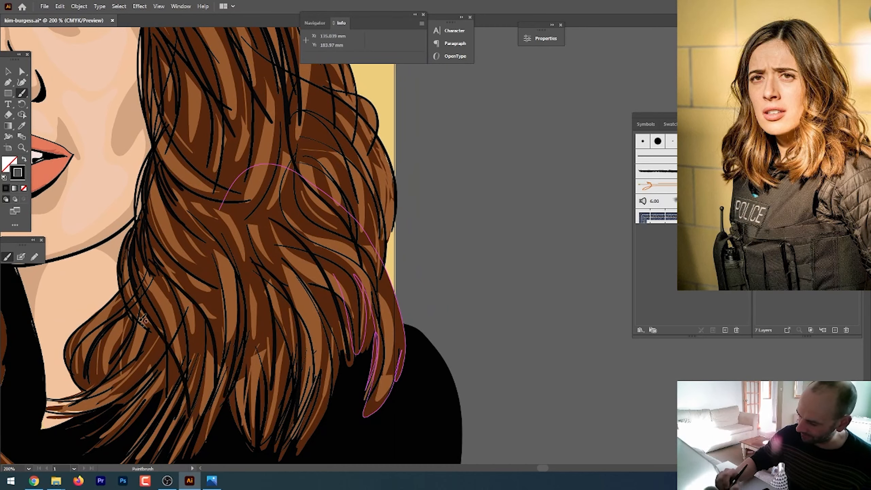
pyautogui.moveTo(127, 306)
pyautogui.mouseDown()
pyautogui.moveTo(117, 379)
pyautogui.moveTo(97, 365)
pyautogui.moveTo(104, 381)
pyautogui.mouseUp()
pyautogui.moveTo(149, 330); pyautogui.dragTo(130, 387)
pyautogui.moveTo(195, 339); pyautogui.dragTo(140, 441)
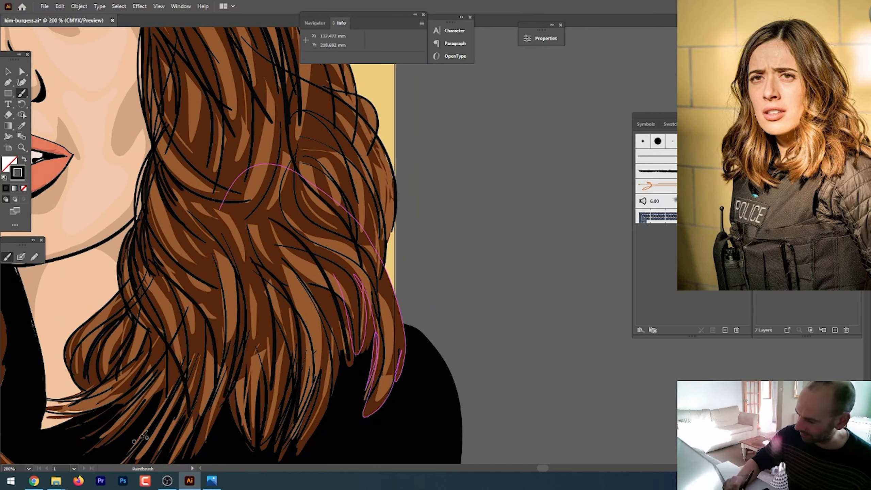
# - Add near-black strands down the centre and outer waves of the lower right hair to its outermost lock
pyautogui.moveTo(196, 263); pyautogui.dragTo(225, 351)
pyautogui.moveTo(220, 224); pyautogui.dragTo(246, 369)
pyautogui.moveTo(261, 71)
pyautogui.mouseDown()
pyautogui.moveTo(270, 182)
pyautogui.moveTo(260, 234)
pyautogui.mouseUp()
pyautogui.moveTo(315, 147); pyautogui.dragTo(331, 249)
pyautogui.moveTo(374, 278)
pyautogui.mouseDown()
pyautogui.moveTo(382, 400)
pyautogui.moveTo(391, 350)
pyautogui.mouseUp()
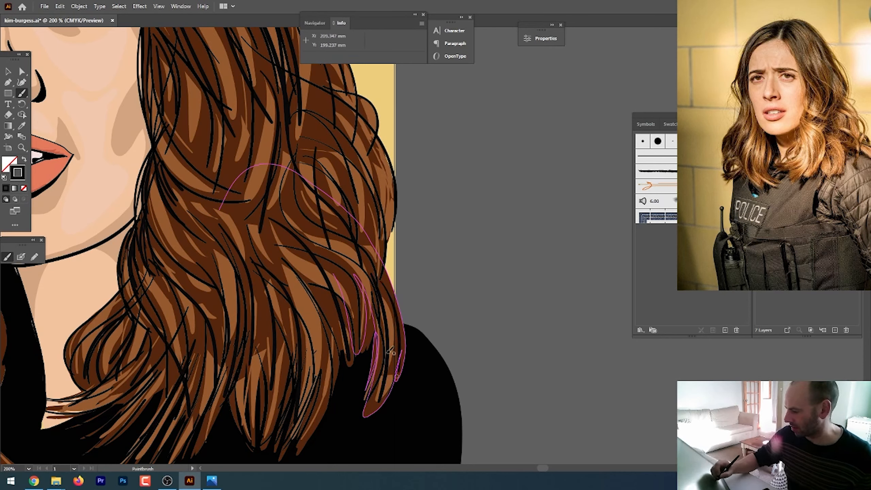
pyautogui.moveTo(368, 155); pyautogui.dragTo(375, 244)
pyautogui.moveTo(322, 234); pyautogui.dragTo(341, 349)
pyautogui.moveTo(314, 286); pyautogui.dragTo(326, 379)
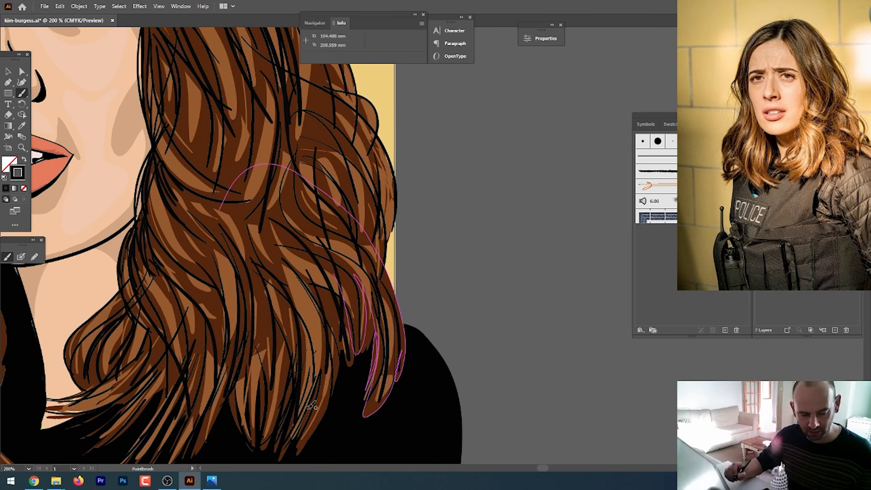
# - Sample the dark brown of the hair and darken the fill colour to H 16°, S 89%, B 29%
pyautogui.hotkey('ctrl', '-')
pyautogui.hotkey('ctrl', '-')
pyautogui.scroll(3, 312, 406)
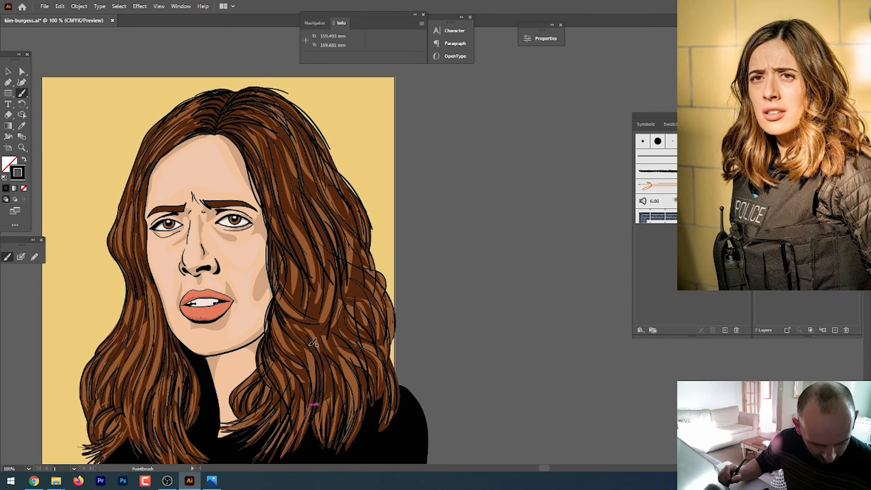
pyautogui.press('i')
pyautogui.click(315, 182)
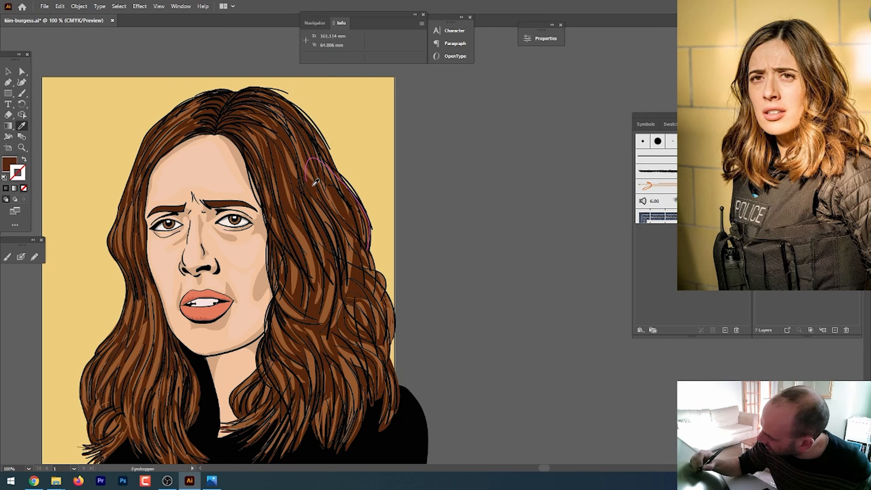
pyautogui.doubleClick(9, 163)
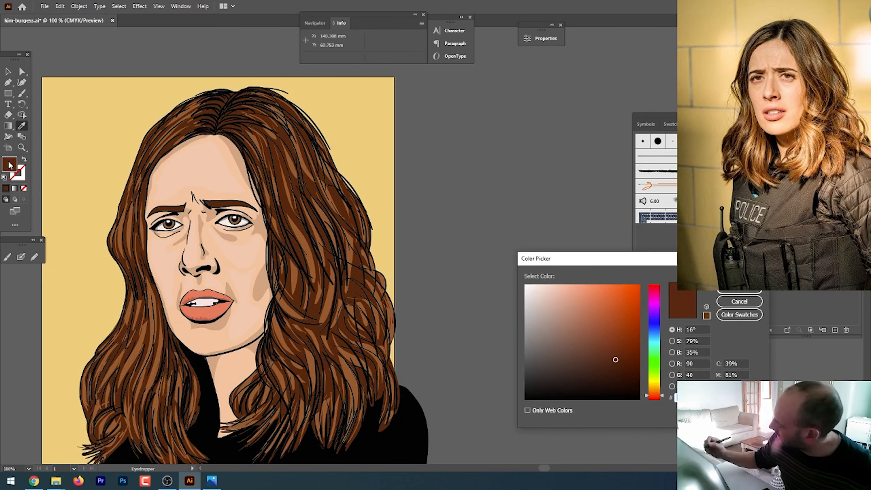
pyautogui.click(626, 368)
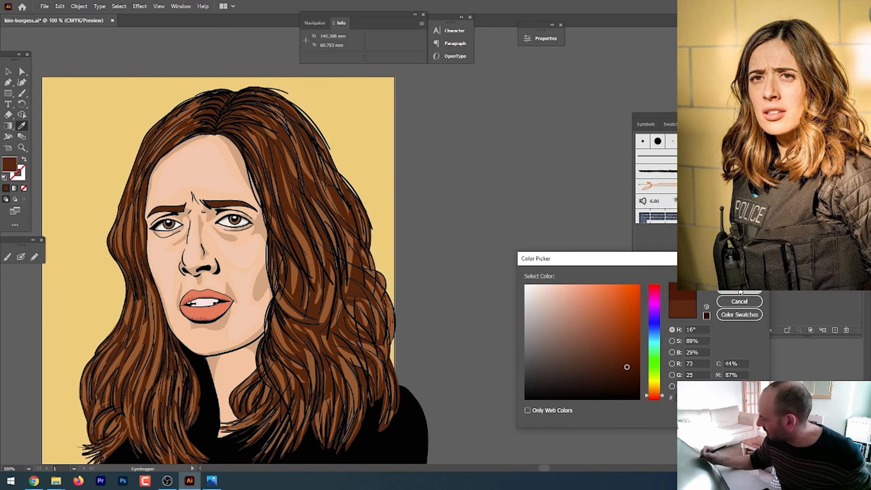
pyautogui.click(740, 290)
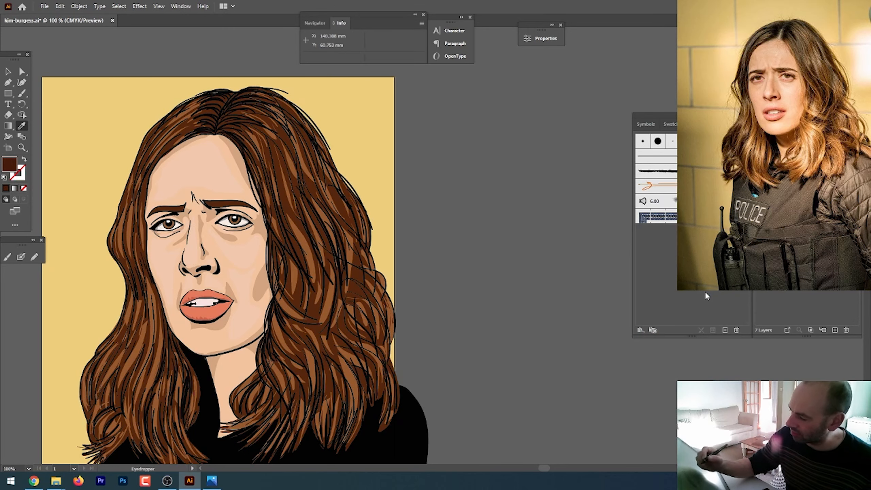
# - Return to the Paintbrush and swap fill and stroke so the darkened brown becomes the brush's stroke colour
pyautogui.press('b')
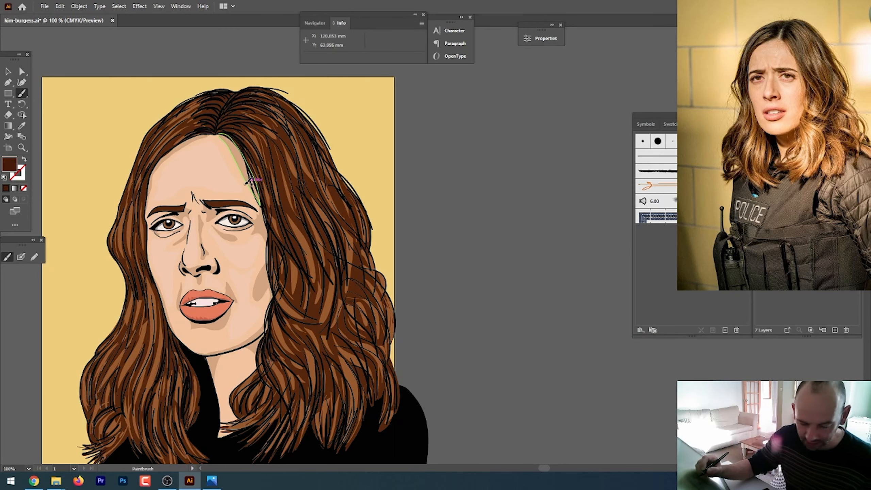
pyautogui.scroll(3, 246, 182)
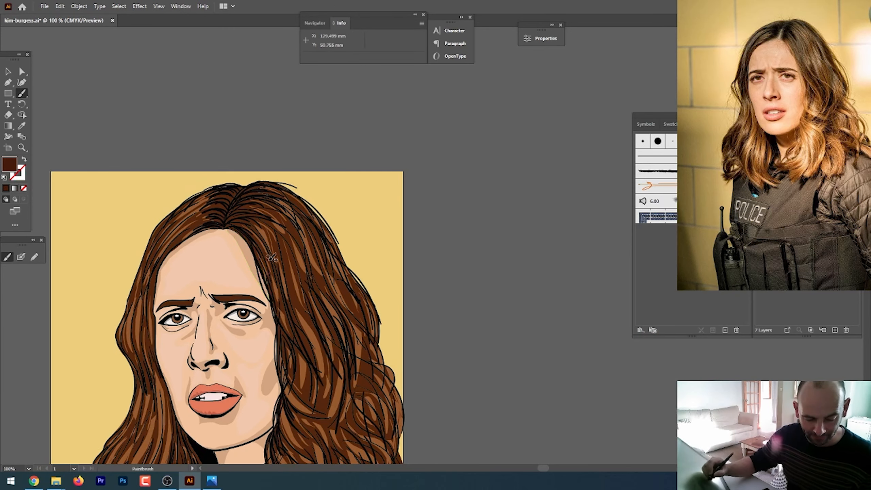
pyautogui.hotkey('ctrl', '+')
pyautogui.hotkey('ctrl', '+')
pyautogui.moveTo(179, 237); pyautogui.dragTo(286, 309)
pyautogui.hotkey('shift', 'x')
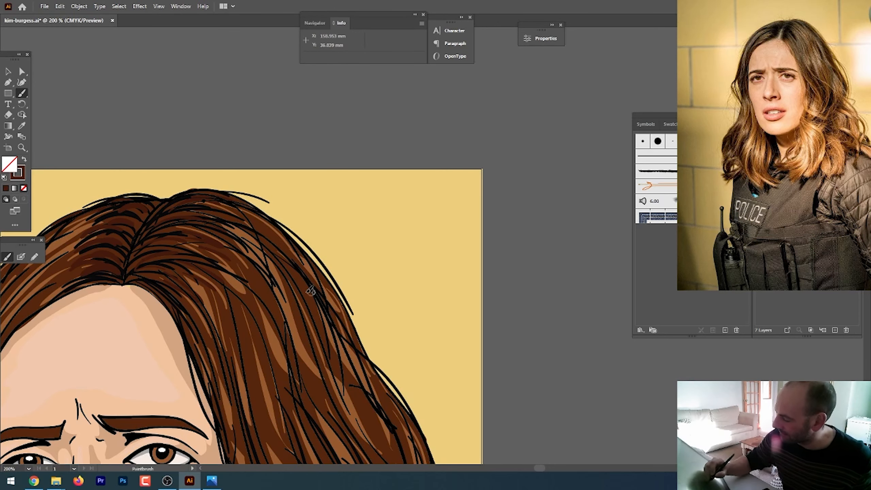
# - Paint darkened brown strands through the hair to the right of the face
pyautogui.moveTo(251, 321); pyautogui.dragTo(224, 207)
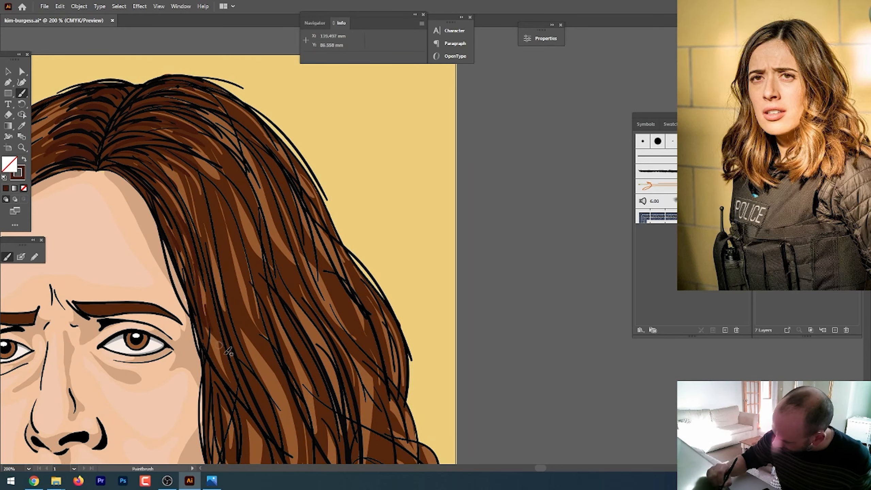
pyautogui.moveTo(242, 323); pyautogui.dragTo(282, 412)
pyautogui.moveTo(214, 267); pyautogui.dragTo(226, 309)
pyautogui.moveTo(282, 372); pyautogui.dragTo(221, 148)
pyautogui.moveTo(149, 174)
pyautogui.mouseDown()
pyautogui.moveTo(192, 260)
pyautogui.moveTo(199, 319)
pyautogui.moveTo(190, 370)
pyautogui.moveTo(244, 136)
pyautogui.mouseUp()
pyautogui.press('space')
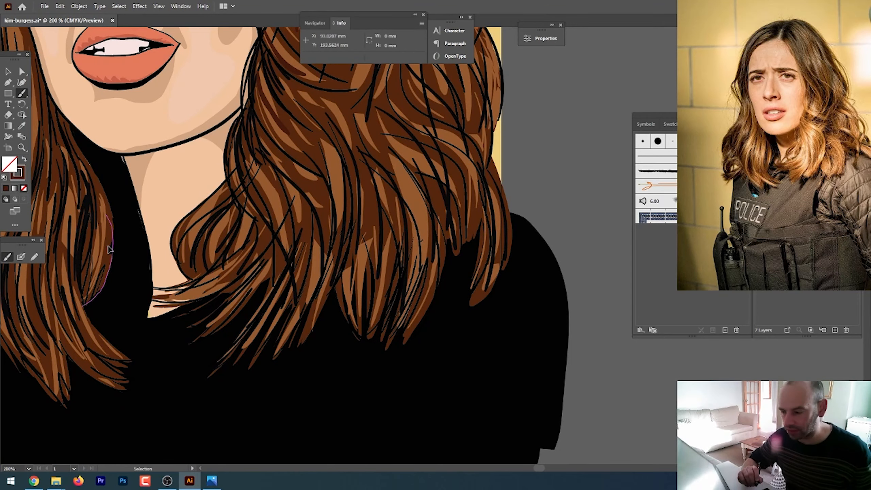
pyautogui.hotkey('ctrl', '-')
pyautogui.hotkey('ctrl', '-')
pyautogui.hotkey('ctrl', '-')
pyautogui.press('space')
pyautogui.moveTo(471, 265); pyautogui.dragTo(426, 359)
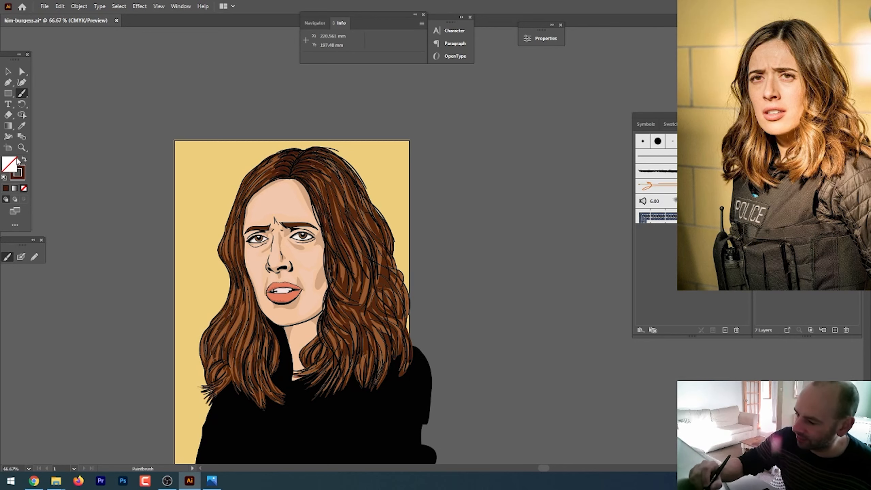
# - Set the brush's stroke colour to white and try a highlight stroke on the cheek below the right-hand eye
pyautogui.doubleClick(21, 171)
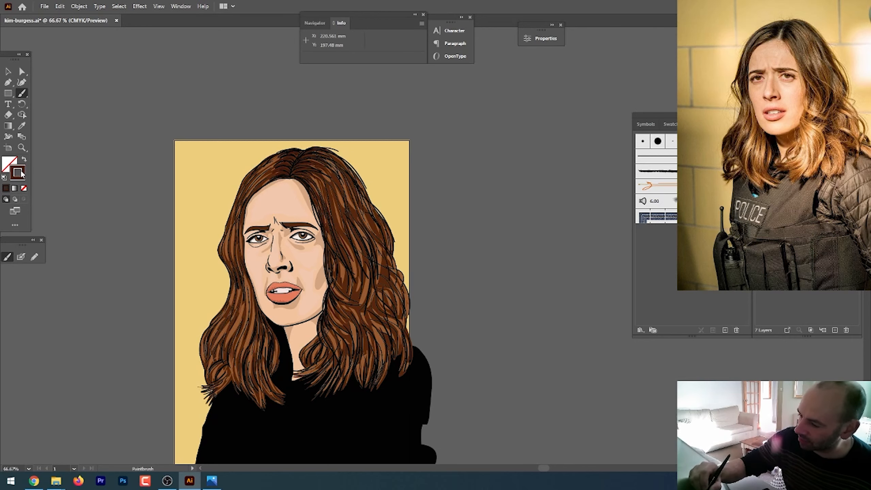
pyautogui.moveTo(574, 322); pyautogui.dragTo(534, 284)
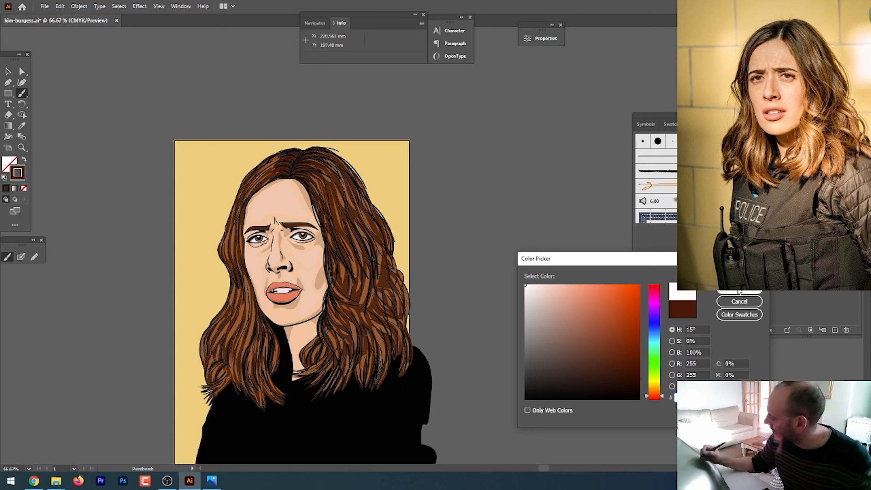
pyautogui.click(741, 289)
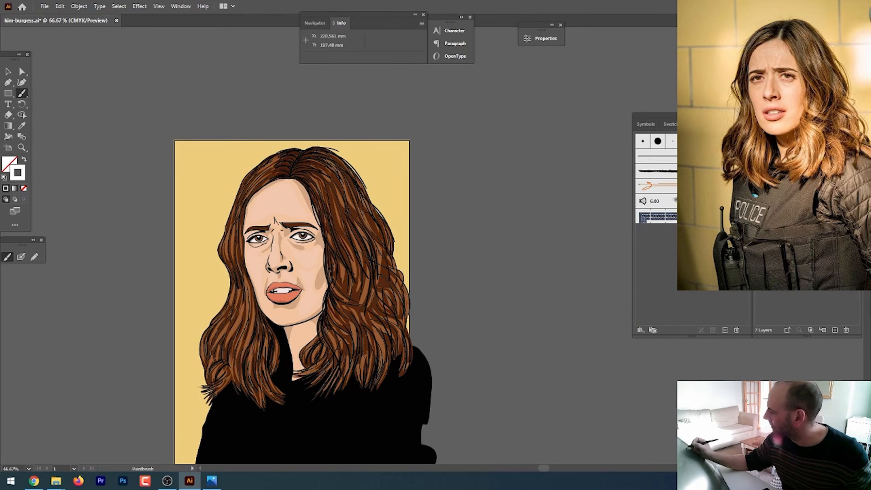
pyautogui.hotkey('ctrl', '+')
pyautogui.hotkey('ctrl', '+')
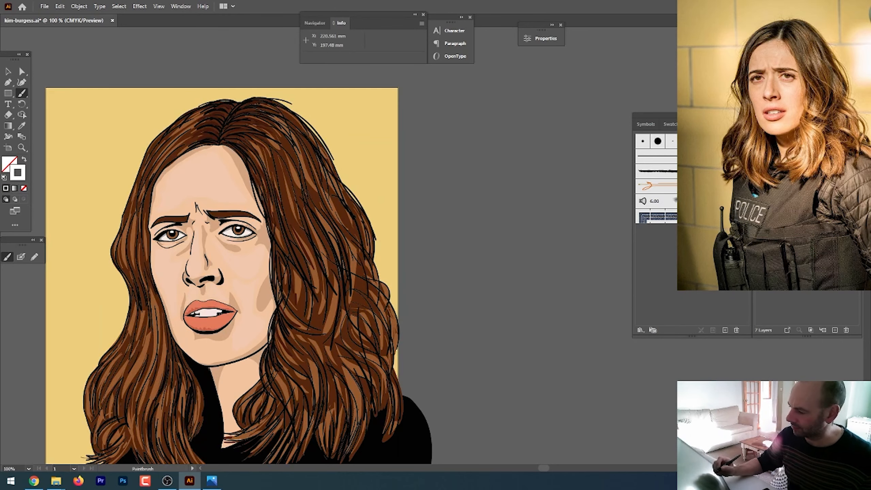
pyautogui.moveTo(171, 202); pyautogui.dragTo(212, 244)
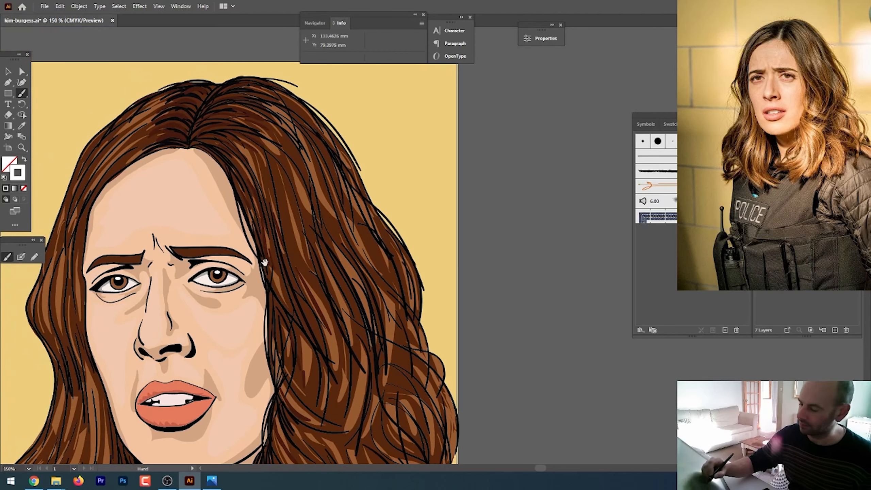
pyautogui.moveTo(206, 318); pyautogui.dragTo(242, 310)
pyautogui.moveTo(254, 280)
pyautogui.mouseDown()
pyautogui.moveTo(244, 295)
pyautogui.moveTo(253, 280)
pyautogui.mouseUp()
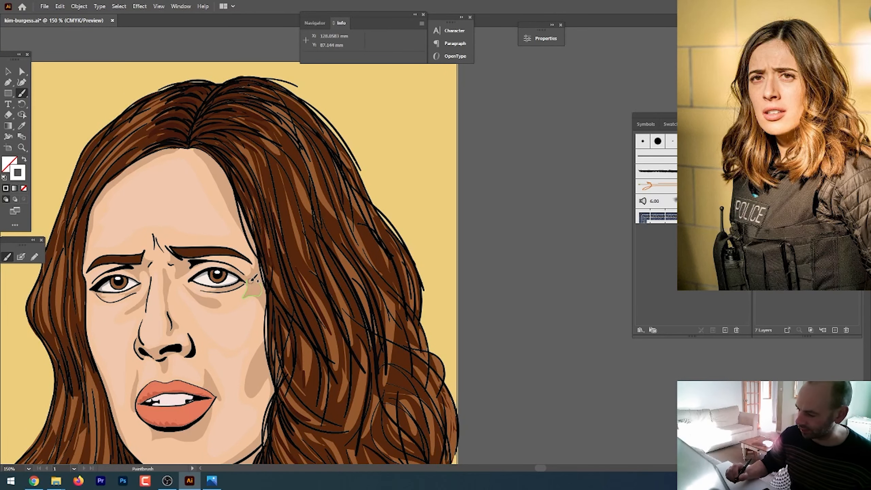
# - Set the stroke colour to H 15°, S 19%, B 91% and try highlight strokes beneath the right-hand eye
pyautogui.doubleClick(23, 173)
pyautogui.click(546, 294)
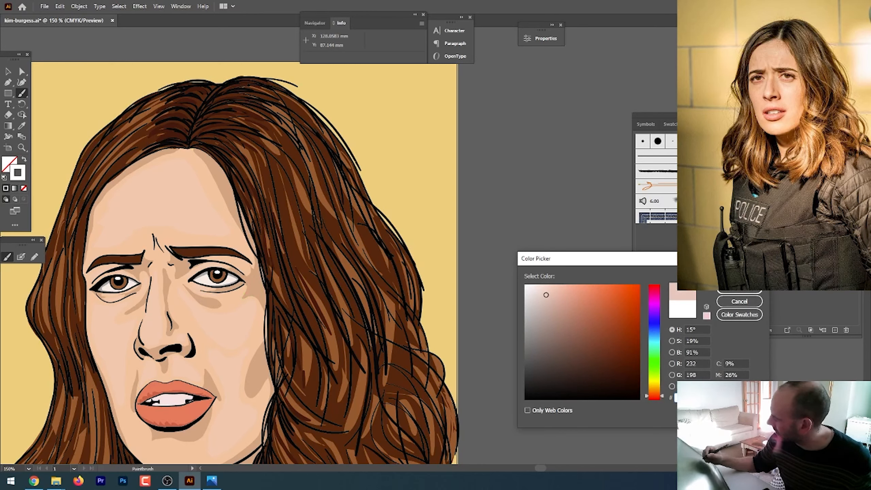
pyautogui.press('Return')
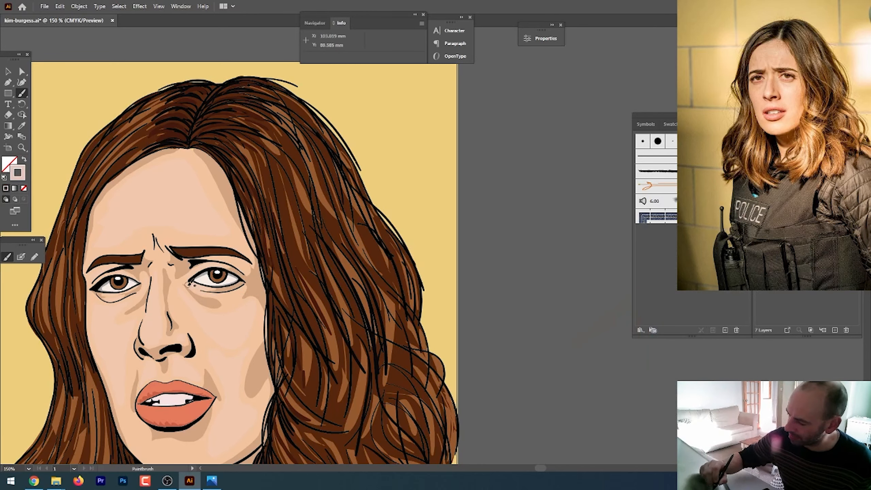
pyautogui.moveTo(216, 321); pyautogui.dragTo(250, 321)
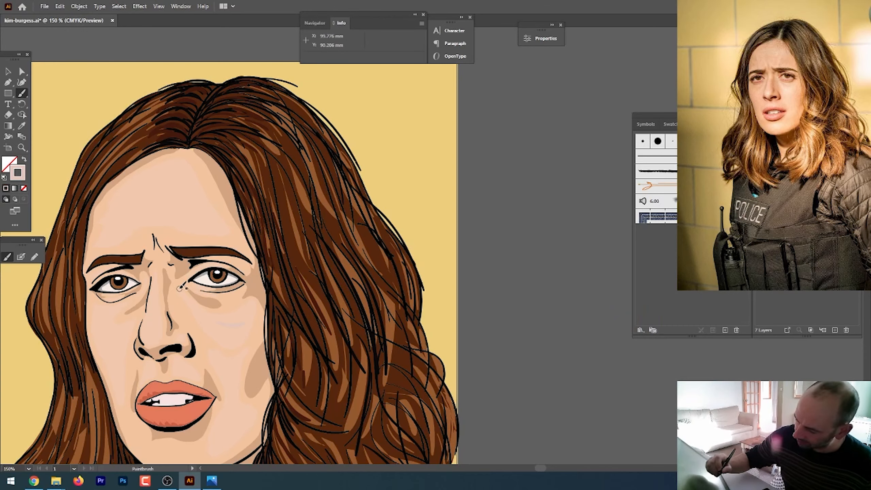
pyautogui.moveTo(179, 288); pyautogui.dragTo(181, 287)
# - Sample the forehead's skin colour and lighten the fill to a paler skin tone
pyautogui.press('i')
pyautogui.click(210, 222)
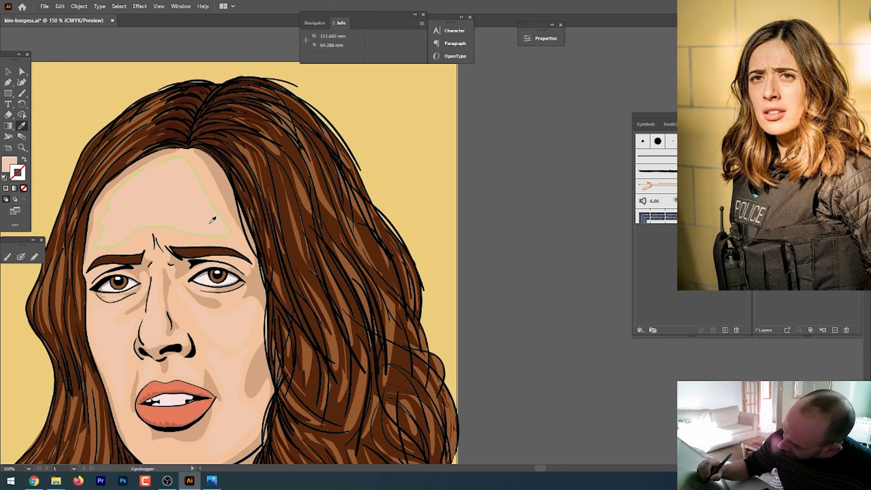
pyautogui.doubleClick(10, 164)
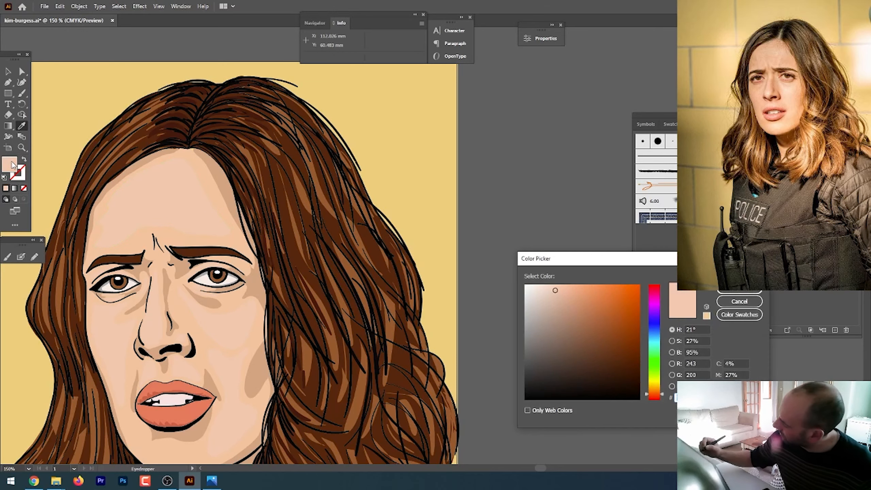
pyautogui.click(543, 287)
pyautogui.click(739, 292)
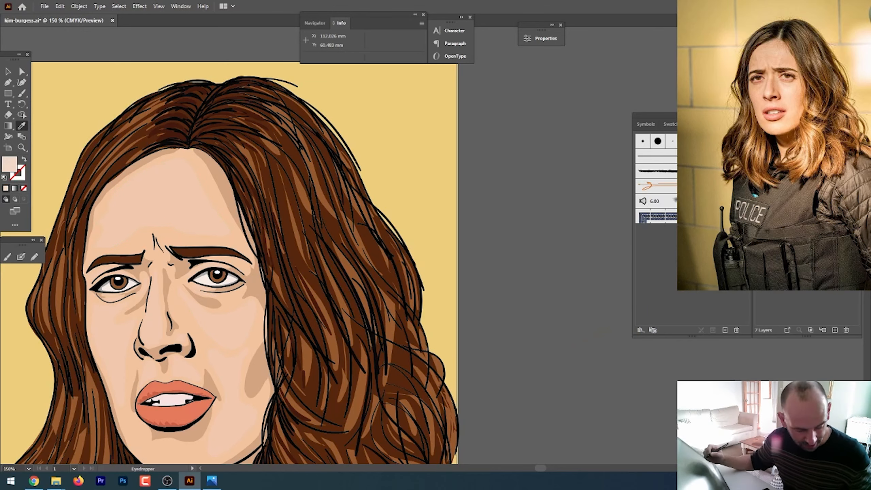
# - Paint a curved highlight on the cheek below the right-hand eye, using the pale skin tone as the brush's stroke colour
pyautogui.press('b')
pyautogui.moveTo(188, 294)
pyautogui.mouseDown()
pyautogui.moveTo(224, 321)
pyautogui.moveTo(248, 310)
pyautogui.mouseUp()
pyautogui.hotkey('shift', 'x')
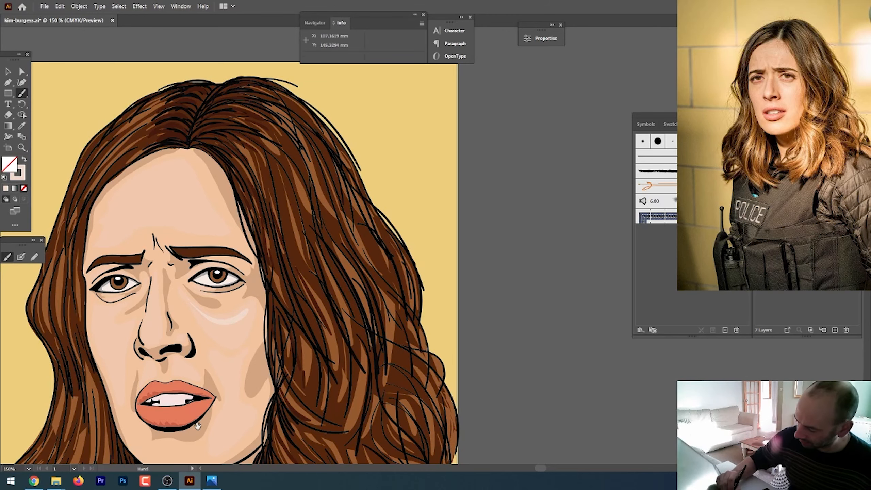
# - Draw an oval highlight on the chin with the Pencil, filled with the pale skin tone and without a stroke
pyautogui.scroll(-3, 198, 427)
pyautogui.press('n')
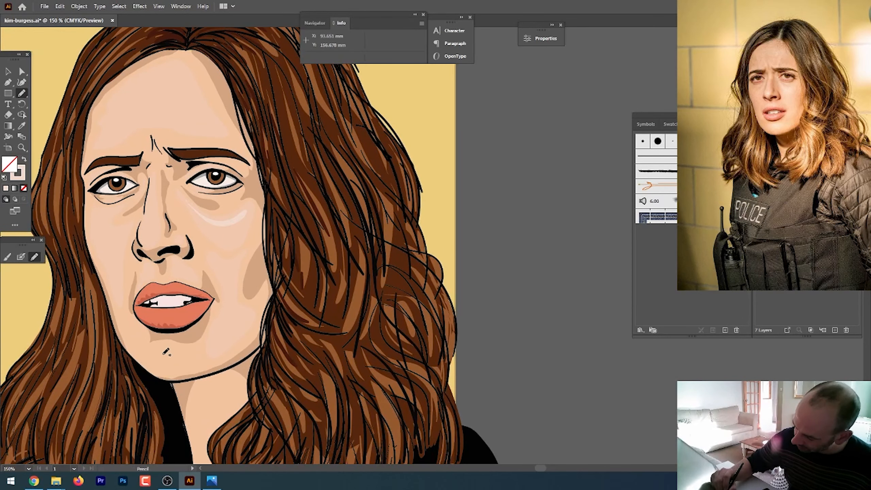
pyautogui.moveTo(168, 345); pyautogui.dragTo(147, 351)
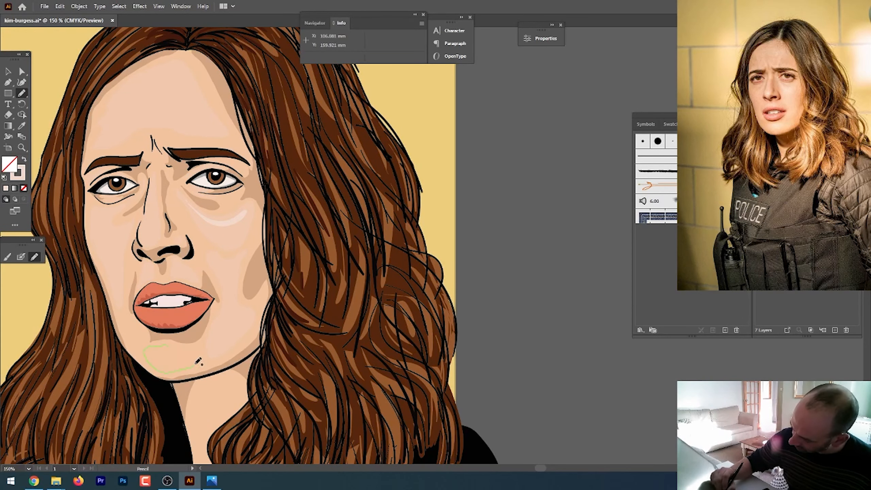
pyautogui.moveTo(198, 361); pyautogui.dragTo(176, 342)
pyautogui.moveTo(172, 307); pyautogui.dragTo(171, 306)
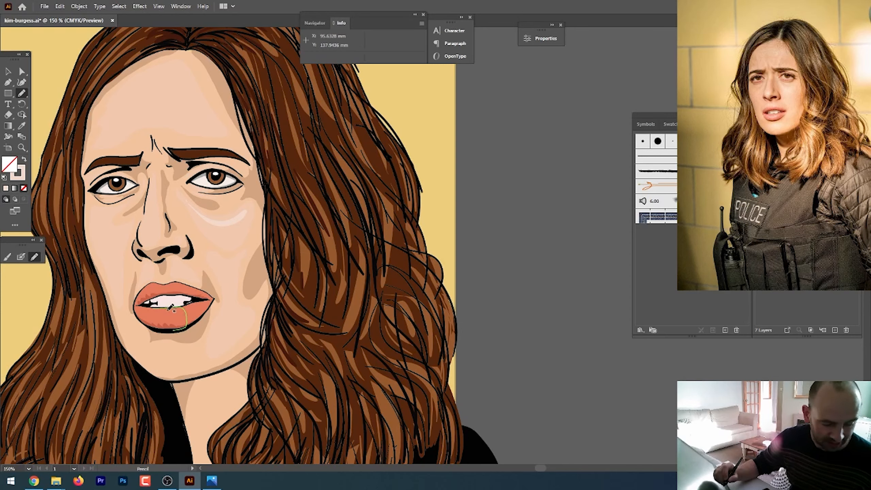
pyautogui.moveTo(172, 308); pyautogui.dragTo(170, 306)
pyautogui.hotkey('shift', 'x')
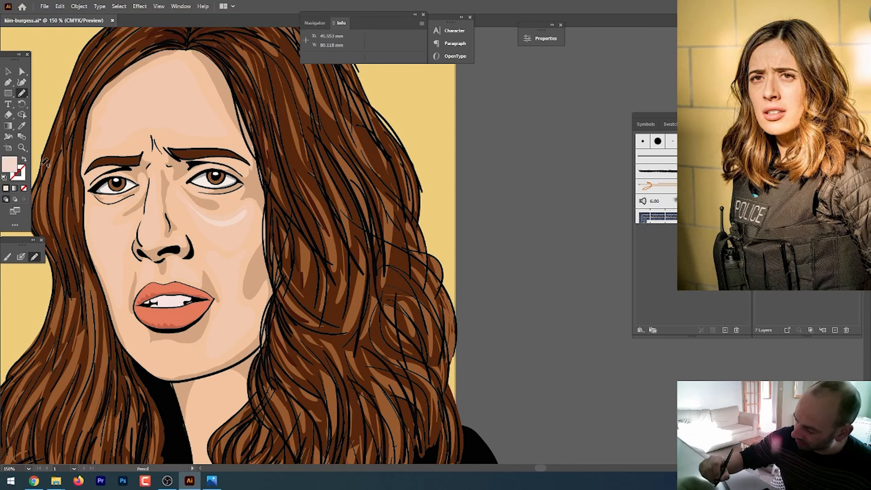
pyautogui.moveTo(181, 367)
pyautogui.mouseDown()
pyautogui.moveTo(202, 351)
pyautogui.moveTo(172, 344)
pyautogui.mouseUp()
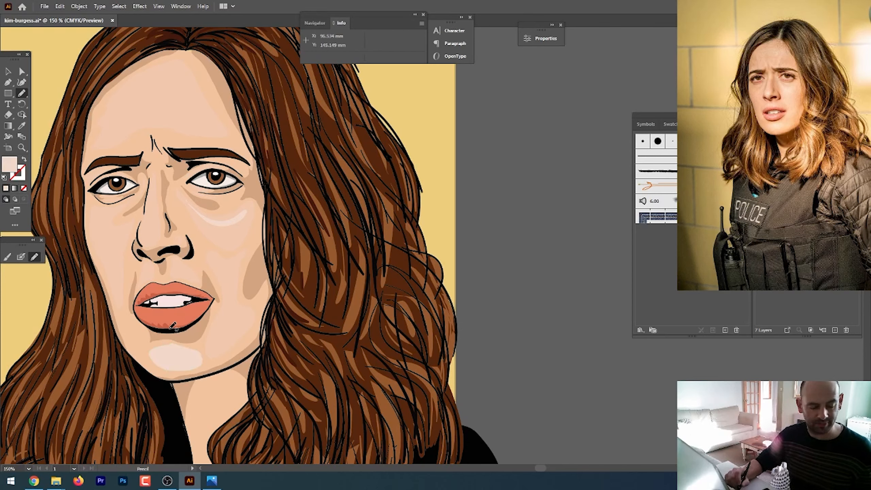
# - Draw a pale highlight shape down the front of the neck with the Pencil
pyautogui.press('v')
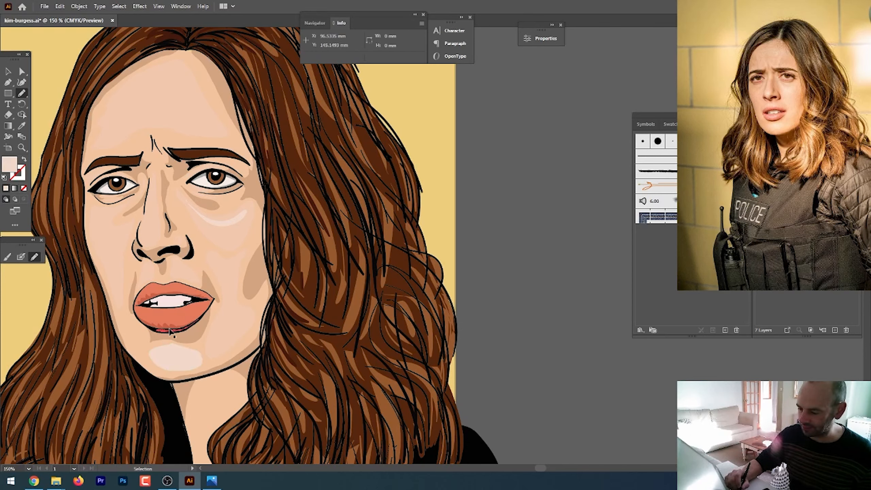
pyautogui.moveTo(211, 365)
pyautogui.mouseDown()
pyautogui.moveTo(208, 278)
pyautogui.moveTo(187, 275)
pyautogui.moveTo(195, 356)
pyautogui.moveTo(206, 370)
pyautogui.moveTo(242, 331)
pyautogui.moveTo(249, 292)
pyautogui.moveTo(236, 261)
pyautogui.moveTo(208, 242)
pyautogui.mouseUp()
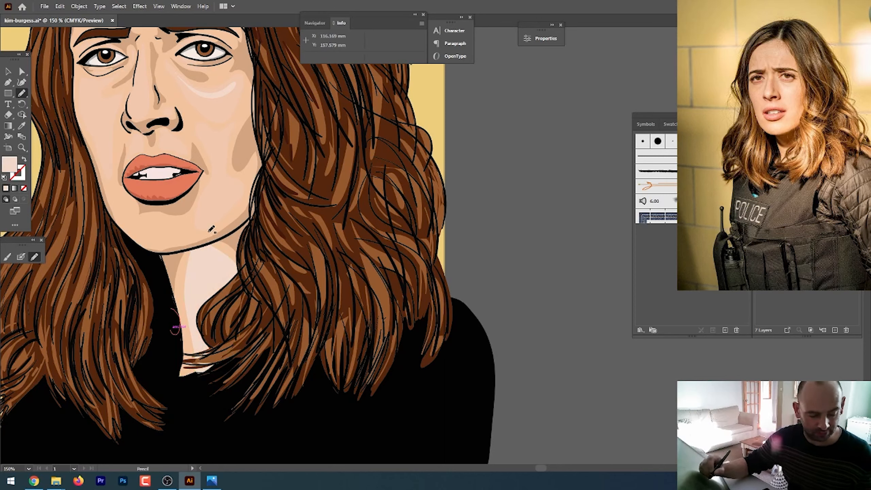
pyautogui.moveTo(168, 221)
pyautogui.mouseDown()
pyautogui.moveTo(160, 214)
pyautogui.moveTo(150, 239)
pyautogui.moveTo(193, 232)
pyautogui.moveTo(169, 216)
pyautogui.mouseUp()
# - Select the chin and neck highlights together and recolour them with the skin tone sampled from the lower cheek
pyautogui.press('v')
pyautogui.click(179, 233)
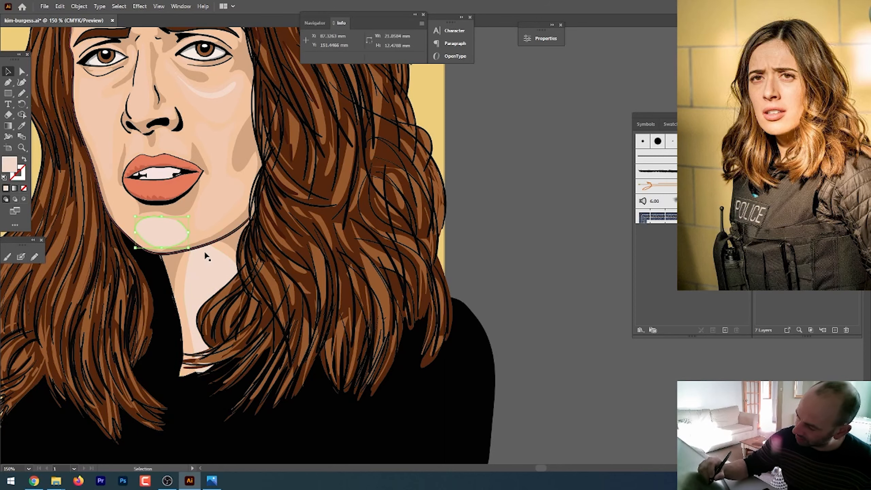
pyautogui.keyDown('shift'); pyautogui.click(207, 264); pyautogui.keyUp('shift')
pyautogui.press('i')
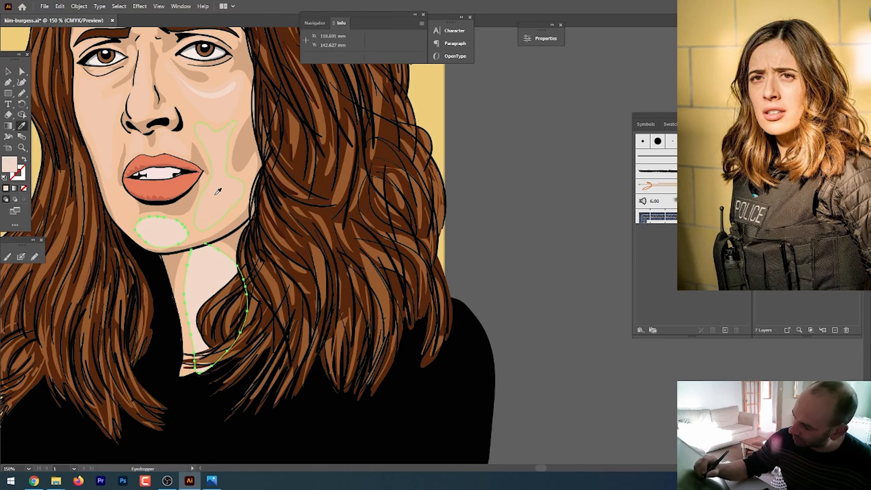
pyautogui.click(216, 194)
pyautogui.click(8, 71)
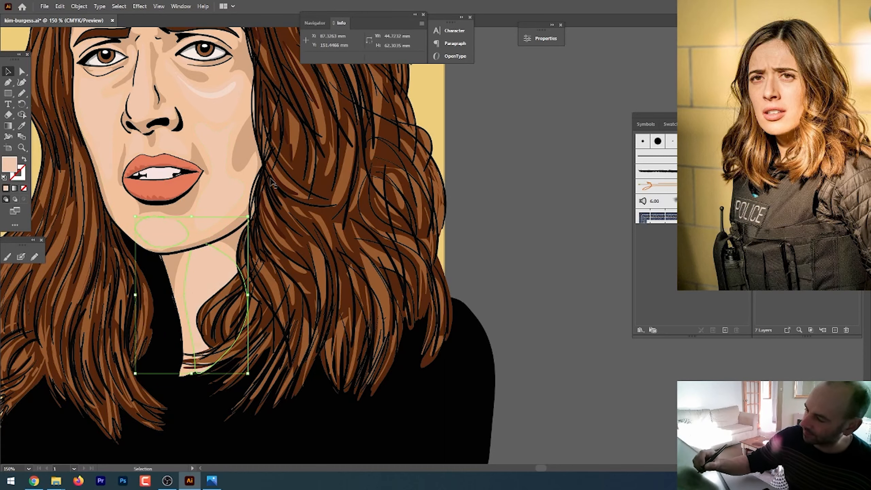
# - Try a white fill on the chin and neck highlights, undo it and deselect the shapes
pyautogui.scroll(2, 151, 236)
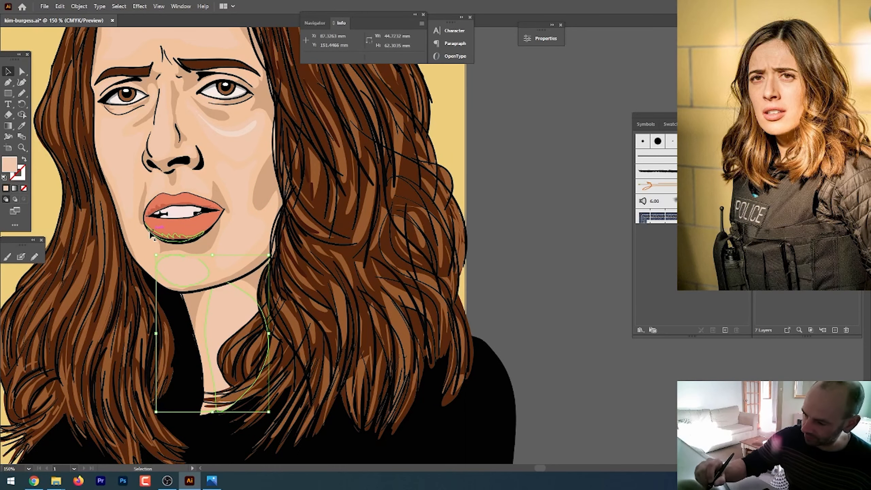
pyautogui.doubleClick(11, 168)
pyautogui.click(525, 286)
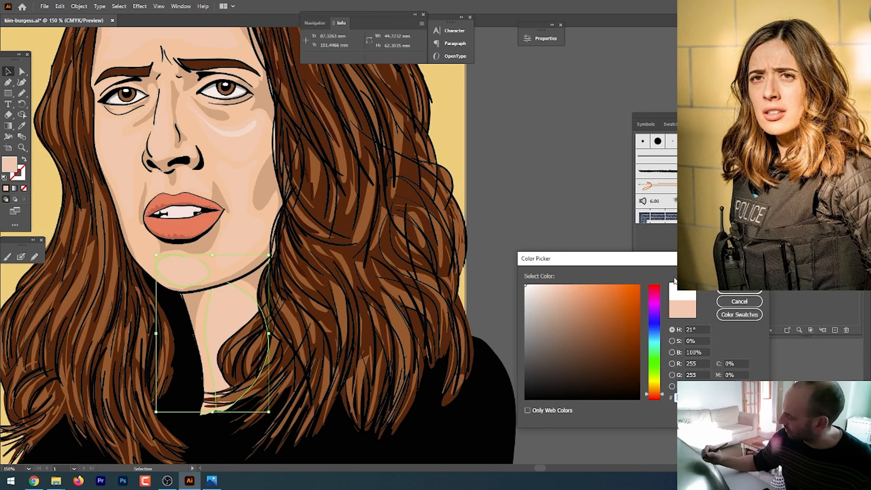
pyautogui.click(731, 291)
pyautogui.hotkey('ctrl', 'z')
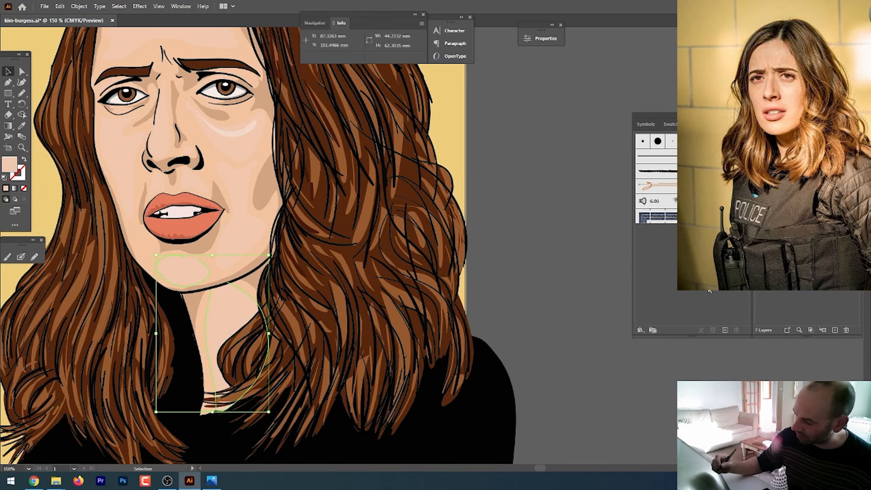
pyautogui.click(504, 309)
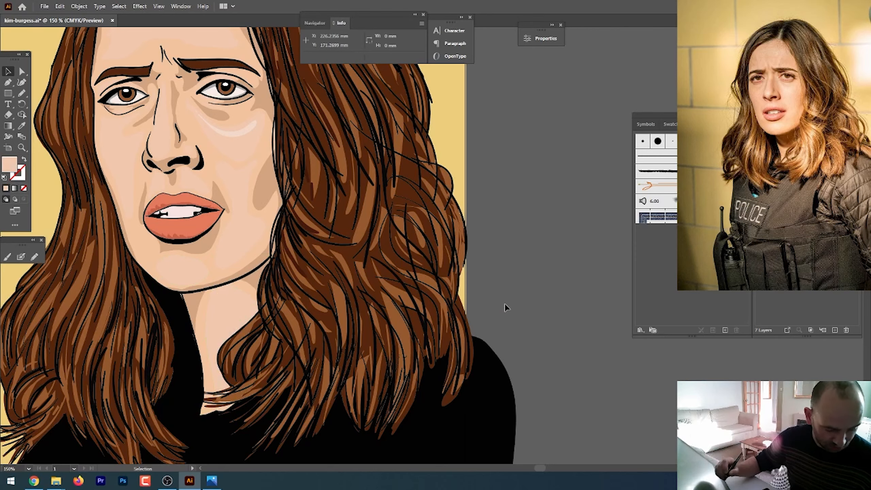
# - Lighten the fill colour to H 21°, S 18%, B 96% and switch to the Eyedropper
pyautogui.press('b')
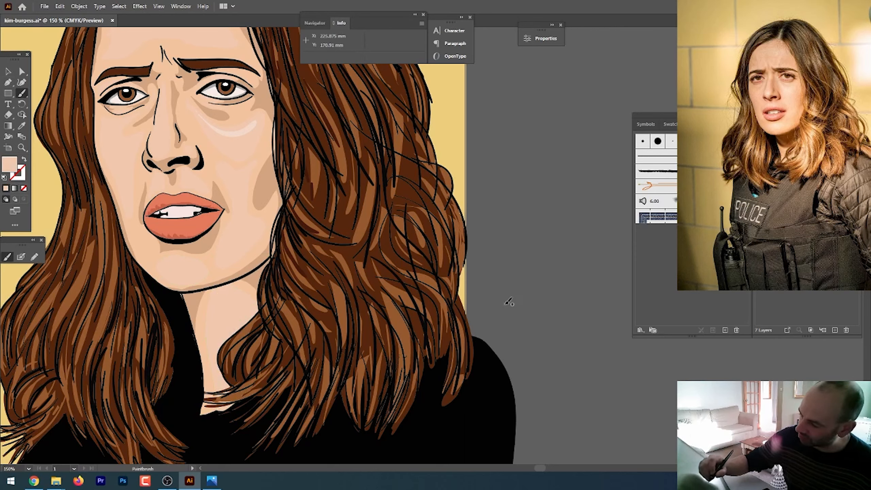
pyautogui.doubleClick(13, 164)
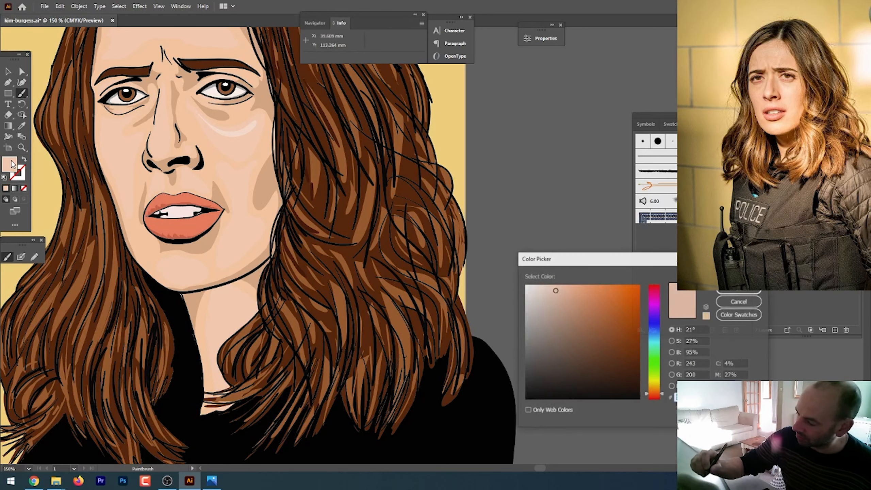
pyautogui.click(545, 289)
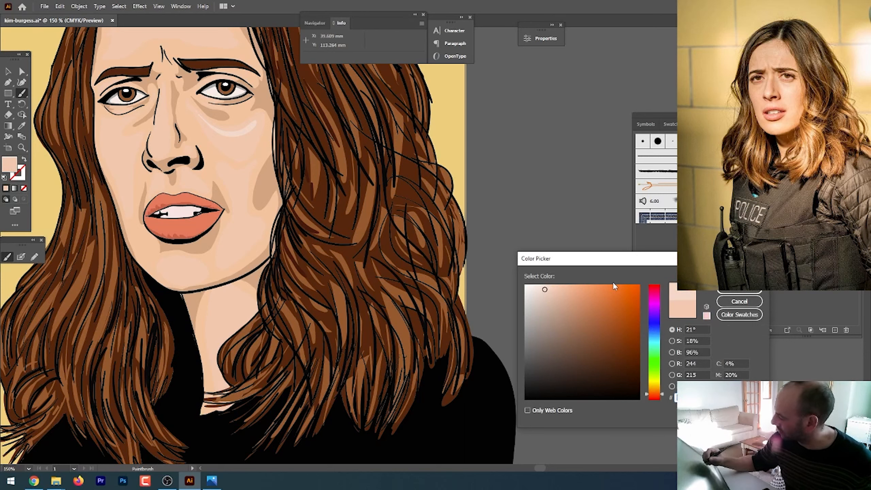
pyautogui.click(739, 292)
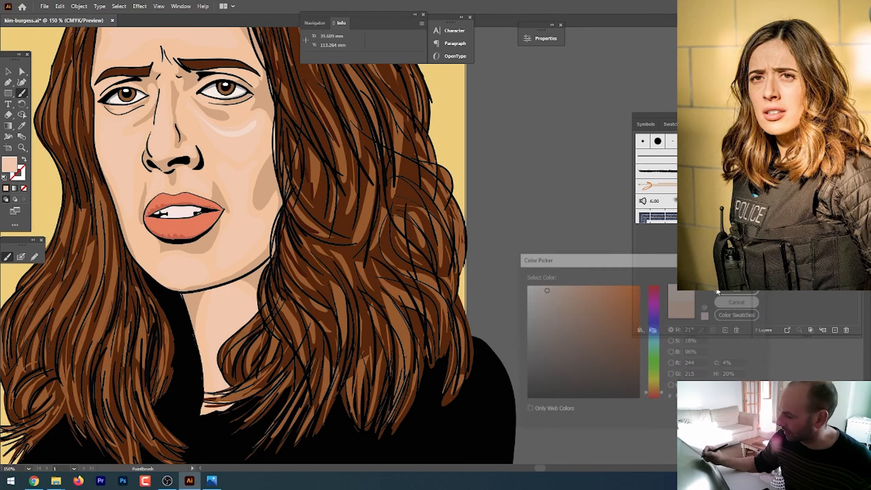
pyautogui.press('i')
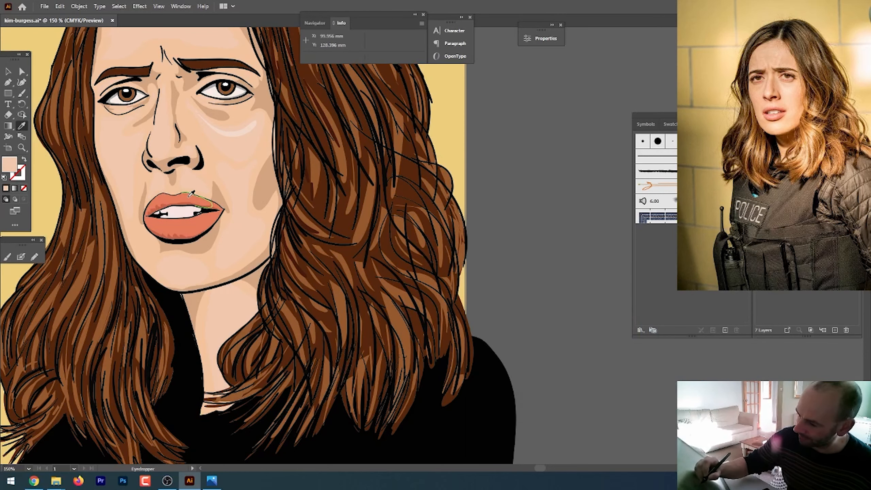
# - Sample the lip colour, lighten the fill to H 11°, S 28%, B 96% and switch to the Pencil, undoing a trial mark
pyautogui.click(190, 195)
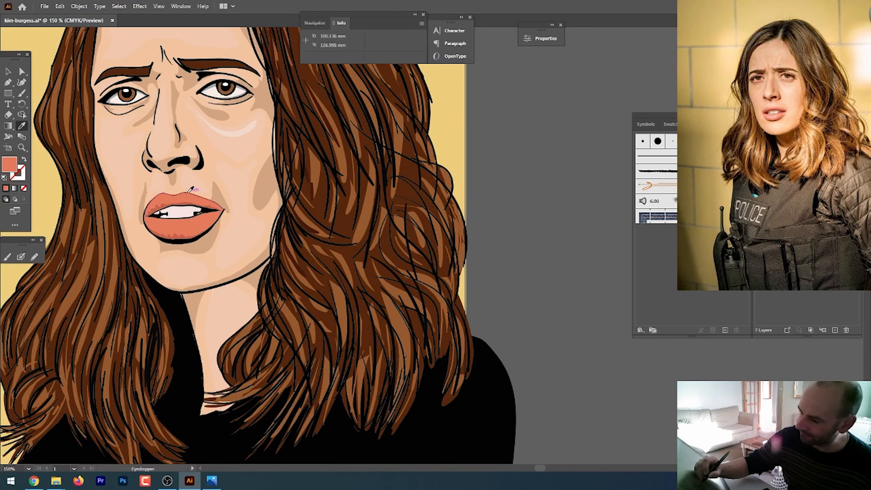
pyautogui.doubleClick(13, 167)
pyautogui.click(573, 292)
pyautogui.click(556, 288)
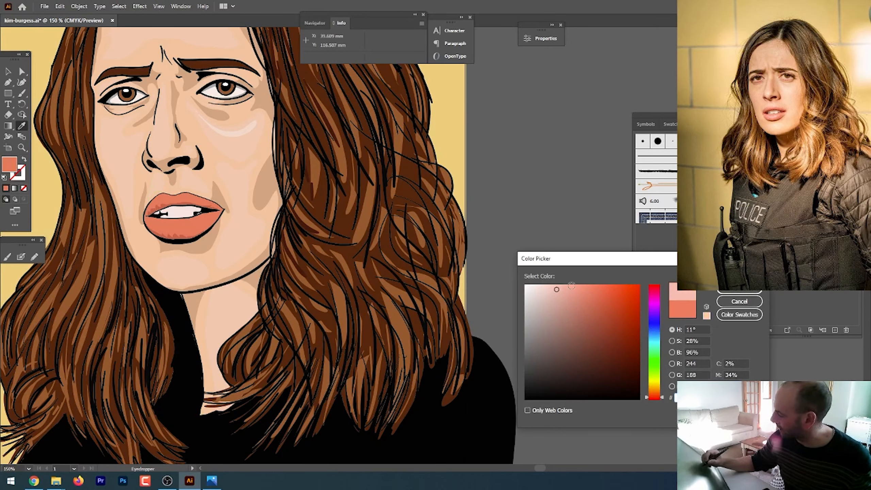
pyautogui.click(740, 292)
pyautogui.press('n')
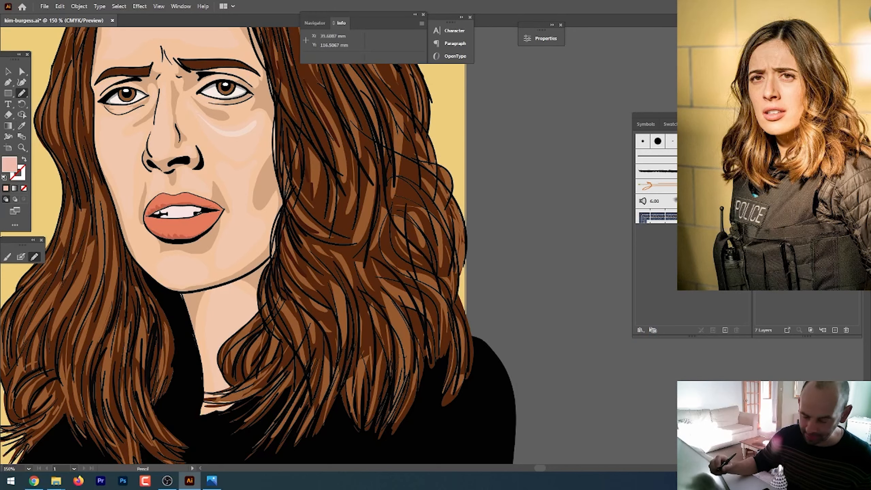
pyautogui.moveTo(450, 138); pyautogui.dragTo(460, 146)
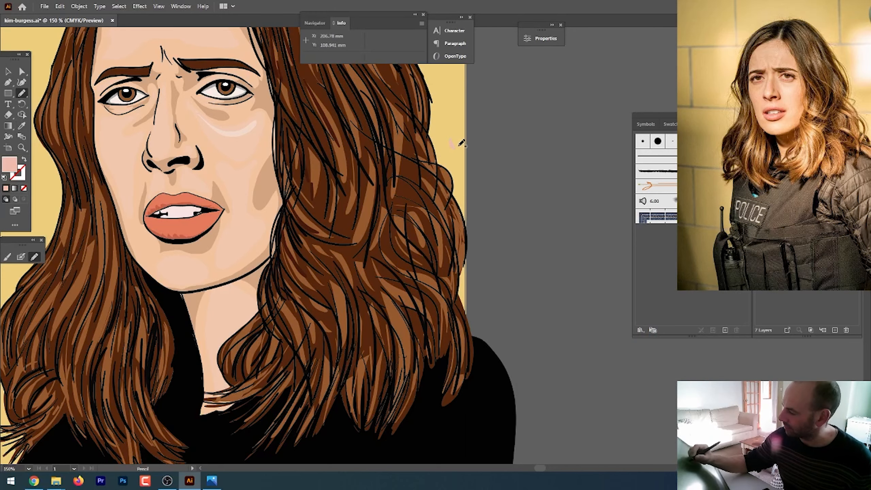
pyautogui.hotkey('ctrl', 'z')
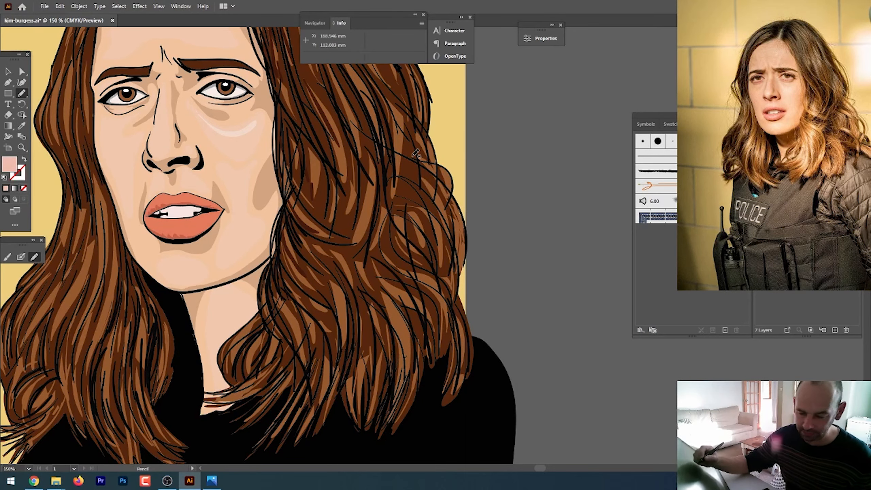
# - Draw a pale pink highlight shape across the middle of the lower lip with the Pencil
pyautogui.hotkey('ctrl', '+')
pyautogui.hotkey('ctrl', '+')
pyautogui.moveTo(126, 192); pyautogui.dragTo(369, 301)
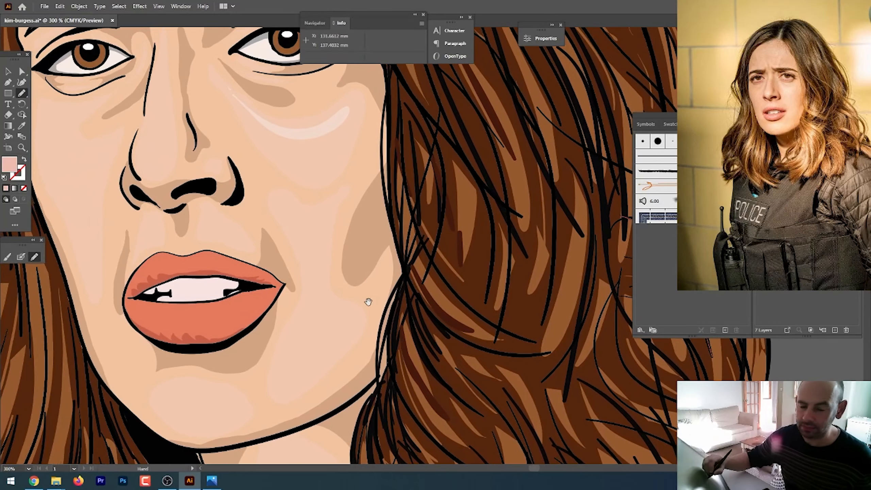
pyautogui.moveTo(137, 307)
pyautogui.mouseDown()
pyautogui.moveTo(200, 325)
pyautogui.moveTo(248, 307)
pyautogui.moveTo(139, 302)
pyautogui.mouseUp()
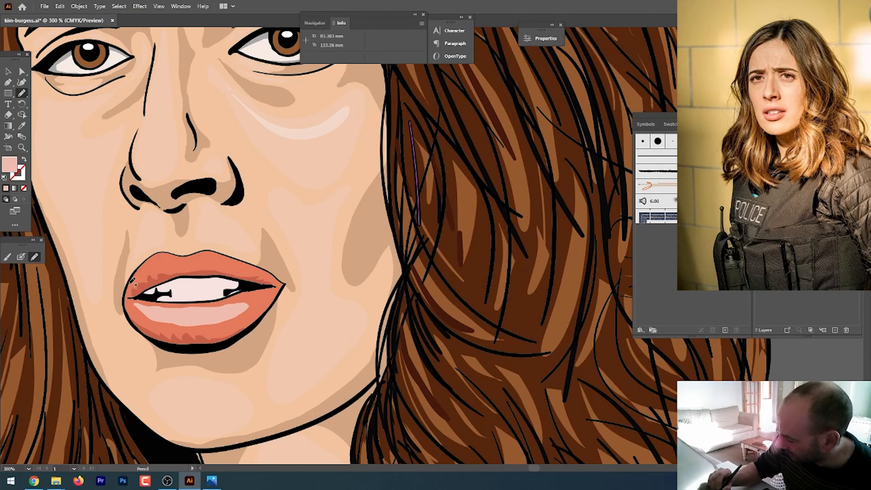
# - Draw the pale pink highlight along the upper edge of the upper lip and fill its gaps out to the lip outline
pyautogui.moveTo(148, 269); pyautogui.dragTo(242, 264)
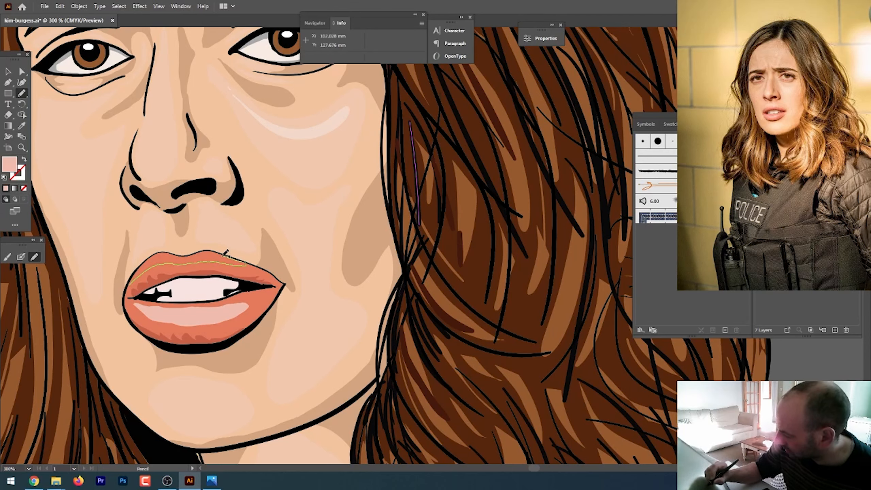
pyautogui.moveTo(215, 250)
pyautogui.mouseDown()
pyautogui.moveTo(164, 254)
pyautogui.moveTo(120, 285)
pyautogui.mouseUp()
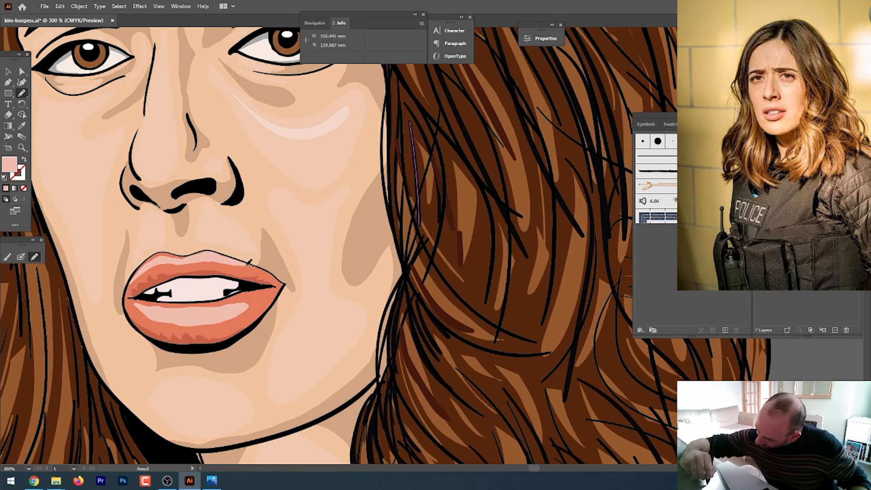
pyautogui.moveTo(254, 265); pyautogui.dragTo(177, 255)
pyautogui.rightClick(177, 255)
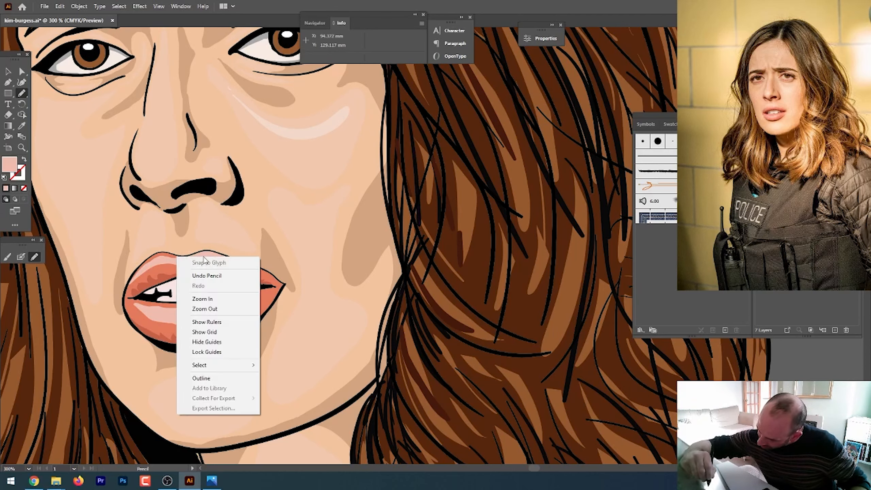
pyautogui.click(210, 253)
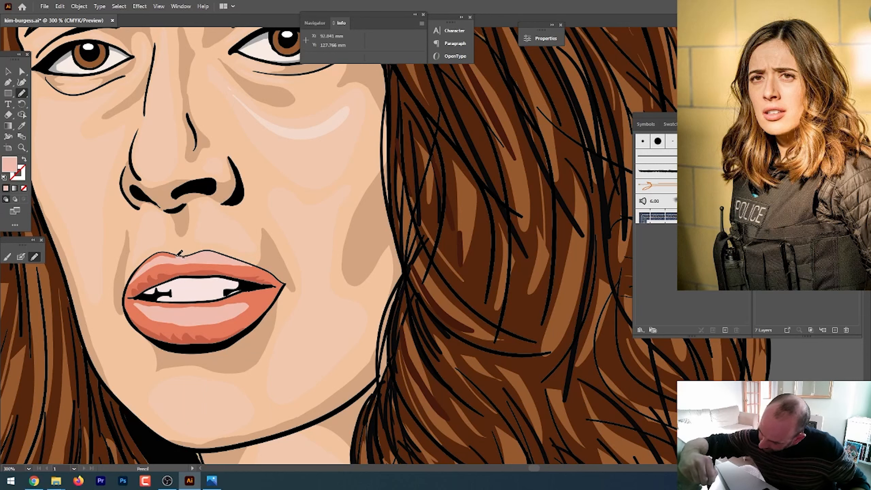
pyautogui.moveTo(157, 253); pyautogui.dragTo(166, 262)
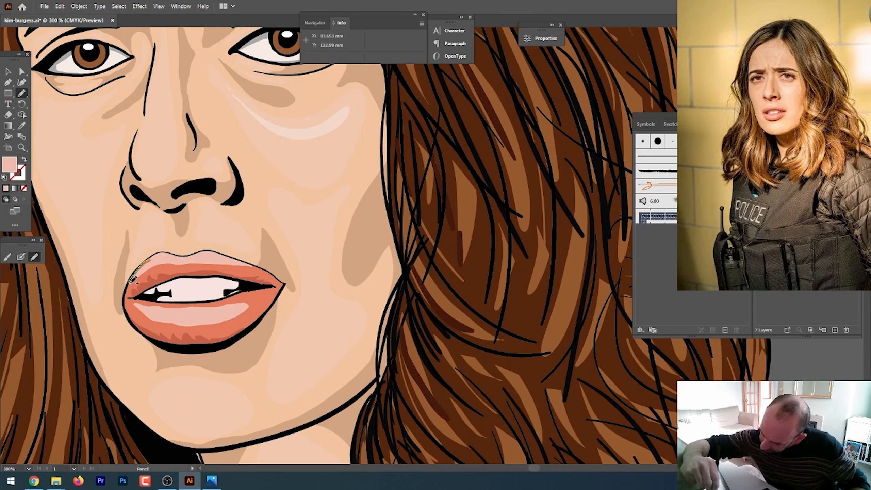
pyautogui.moveTo(133, 280); pyautogui.dragTo(136, 277)
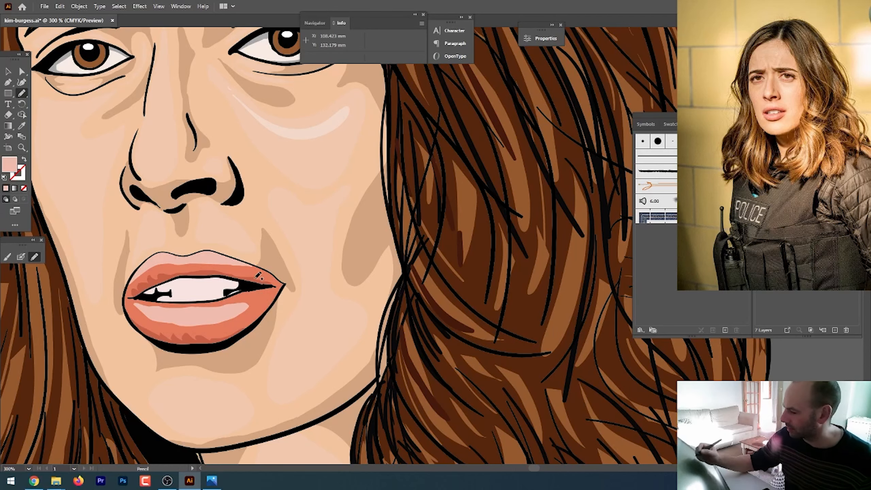
# - Set the drawing colour to pure white and switch to the Paintbrush, undoing a trial stroke on the cheek
pyautogui.doubleClick(9, 164)
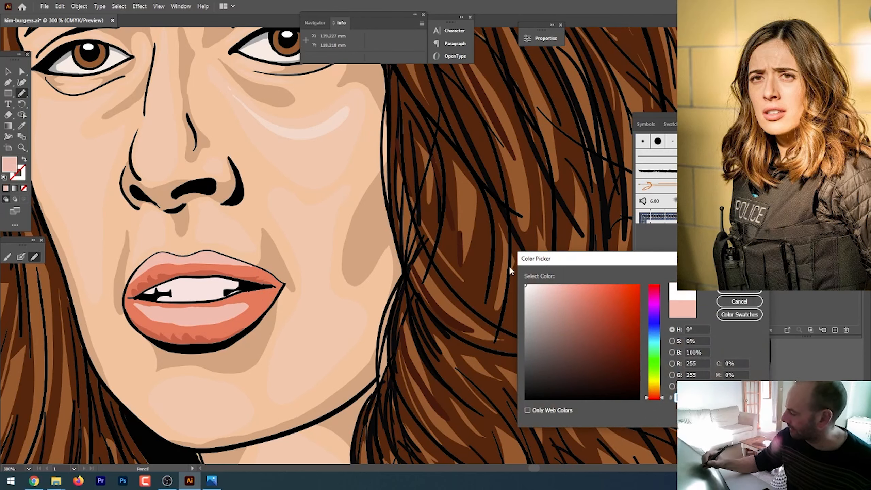
pyautogui.click(739, 288)
pyautogui.press('b')
pyautogui.hotkey('shift', 'x')
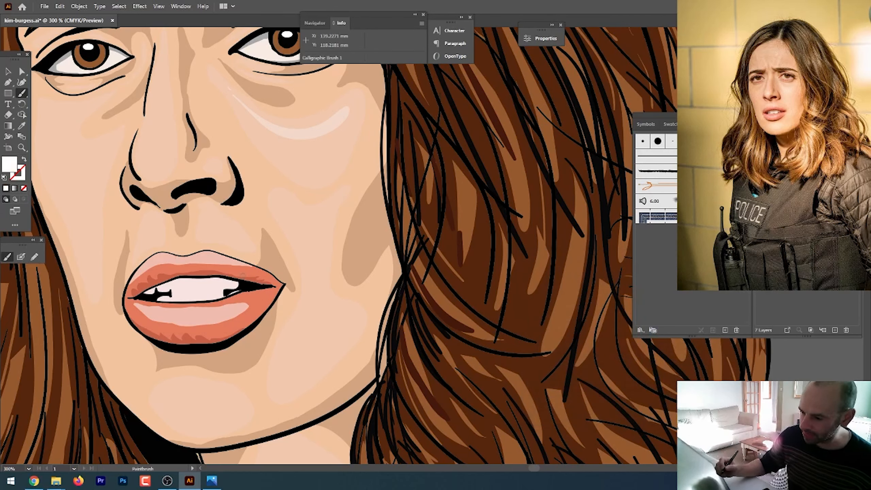
pyautogui.moveTo(320, 244); pyautogui.dragTo(339, 195)
pyautogui.hotkey('ctrl', 'z')
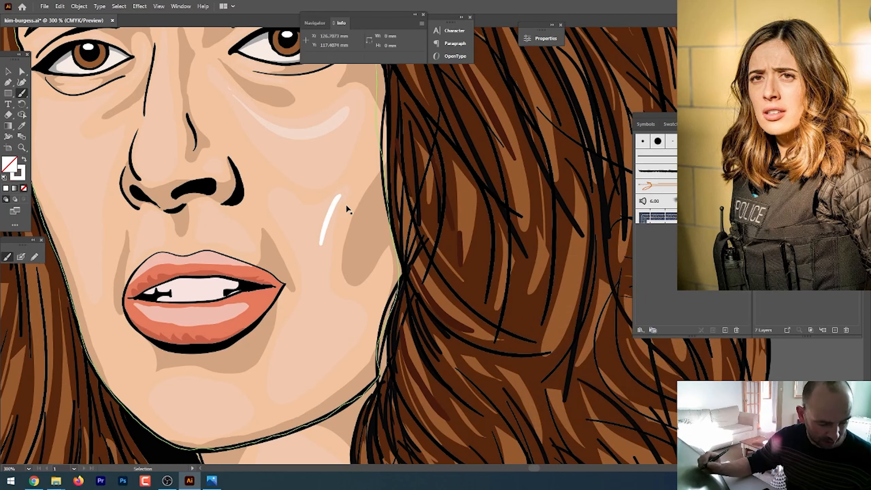
pyautogui.hotkey('shift', 'x')
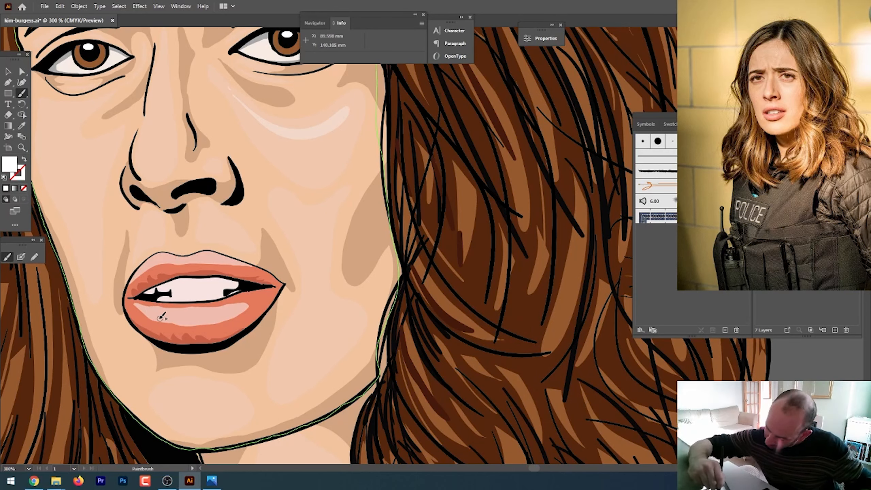
# - Paint white glints over the lower lip highlight and along the upper edge of the upper lip
pyautogui.moveTo(146, 310); pyautogui.dragTo(205, 315)
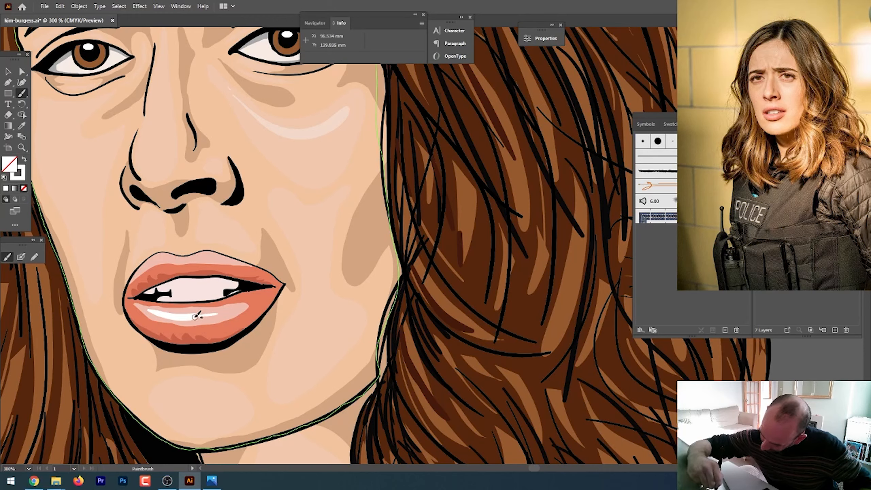
pyautogui.moveTo(198, 314); pyautogui.dragTo(232, 310)
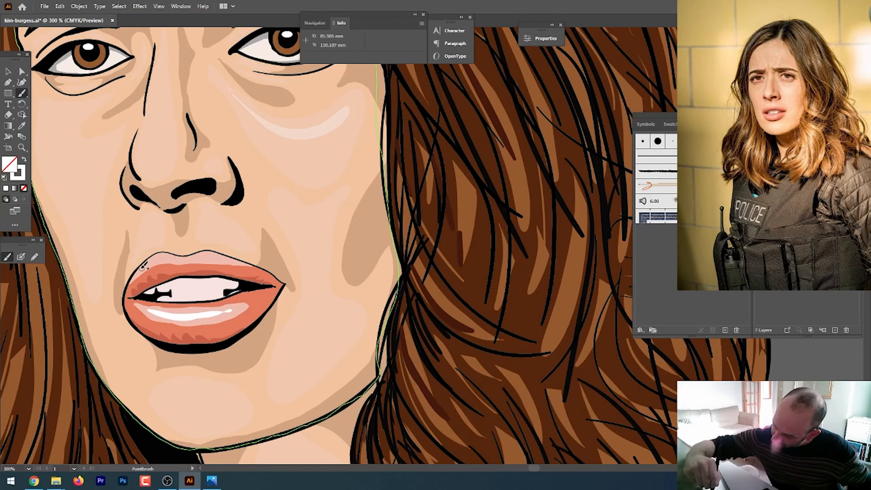
pyautogui.moveTo(143, 269); pyautogui.dragTo(195, 254)
pyautogui.moveTo(183, 254); pyautogui.dragTo(235, 259)
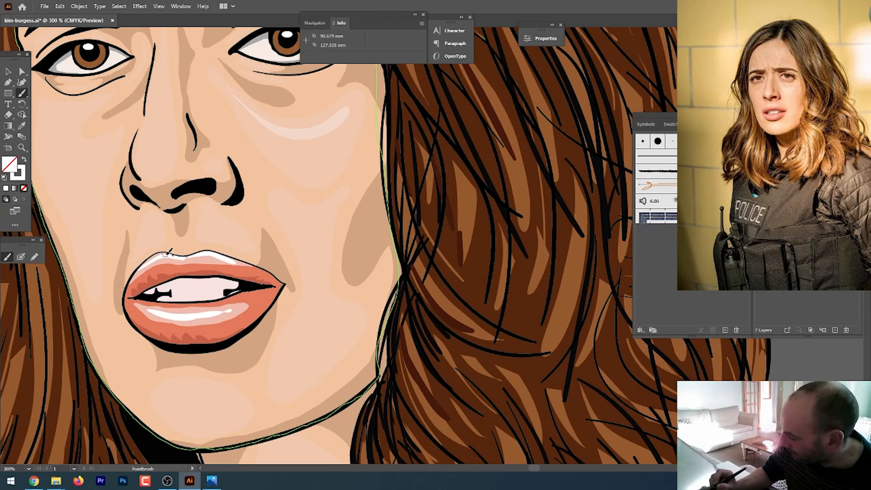
pyautogui.moveTo(162, 253); pyautogui.dragTo(139, 272)
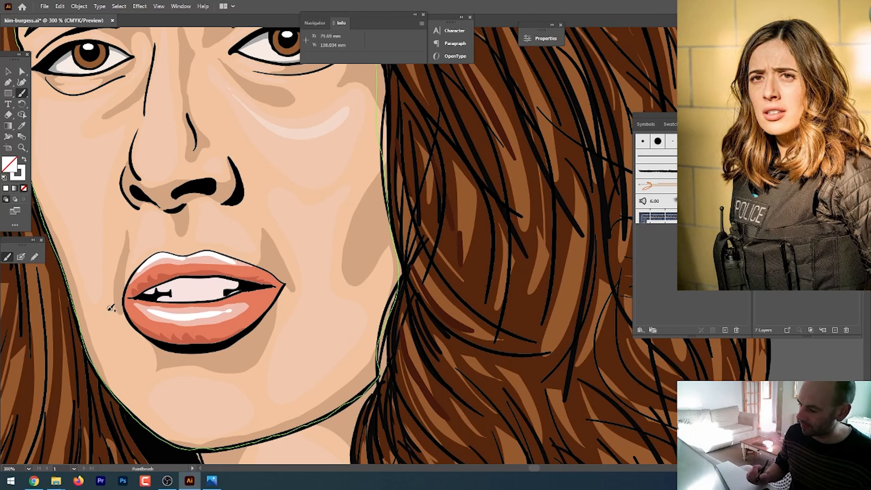
# - Brush white highlights onto the whites of both eyes, undoing the stroke that covers the iris
pyautogui.hotkey('ctrl', '-')
pyautogui.hotkey('ctrl', '+')
pyautogui.hotkey('ctrl', '+')
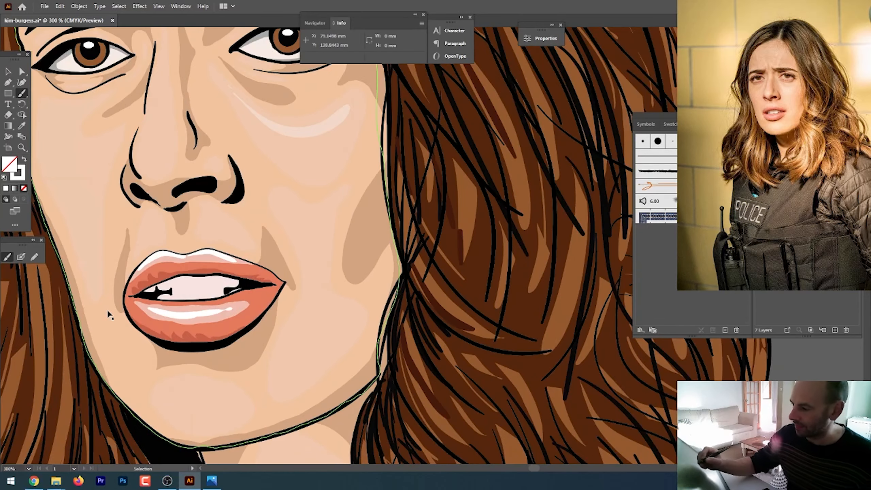
pyautogui.moveTo(293, 102)
pyautogui.mouseDown()
pyautogui.moveTo(288, 299)
pyautogui.moveTo(334, 363)
pyautogui.mouseUp()
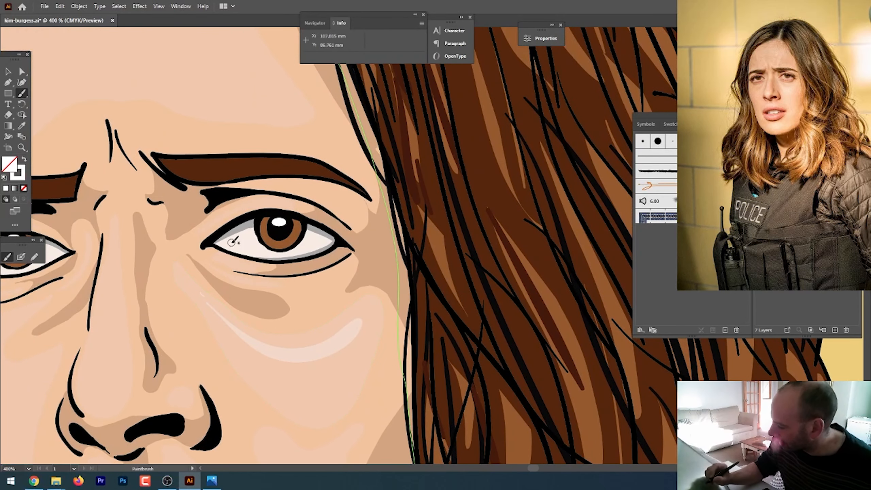
pyautogui.moveTo(234, 242)
pyautogui.mouseDown()
pyautogui.moveTo(256, 232)
pyautogui.moveTo(238, 245)
pyautogui.moveTo(306, 244)
pyautogui.moveTo(301, 235)
pyautogui.moveTo(252, 234)
pyautogui.moveTo(291, 238)
pyautogui.mouseUp()
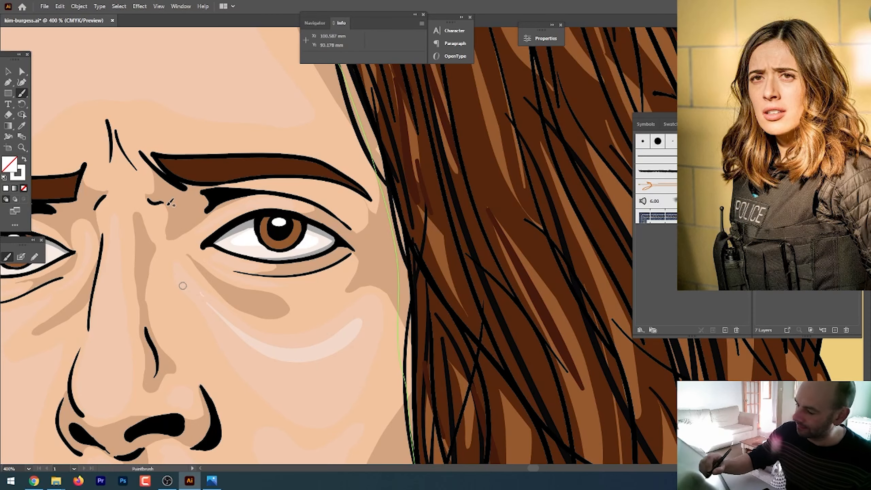
pyautogui.moveTo(119, 221); pyautogui.dragTo(294, 254)
pyautogui.moveTo(171, 285)
pyautogui.mouseDown()
pyautogui.moveTo(186, 299)
pyautogui.moveTo(225, 282)
pyautogui.moveTo(188, 283)
pyautogui.moveTo(205, 288)
pyautogui.mouseUp()
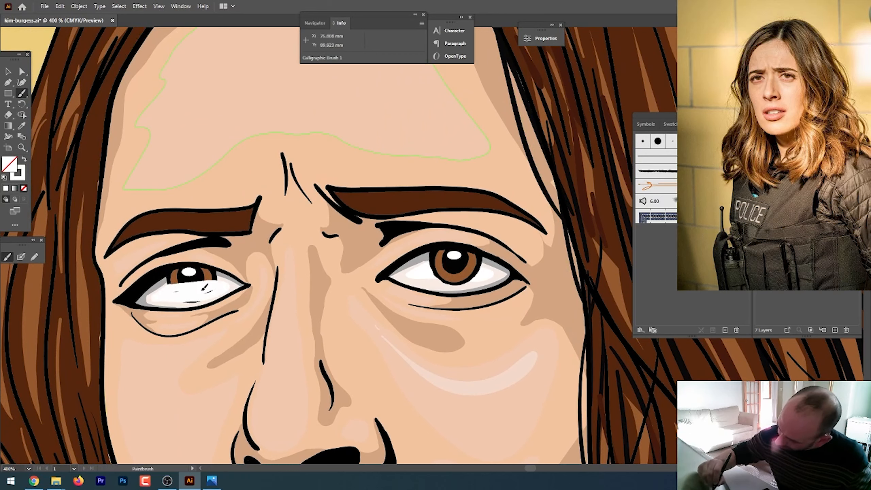
pyautogui.hotkey('ctrl', 'z')
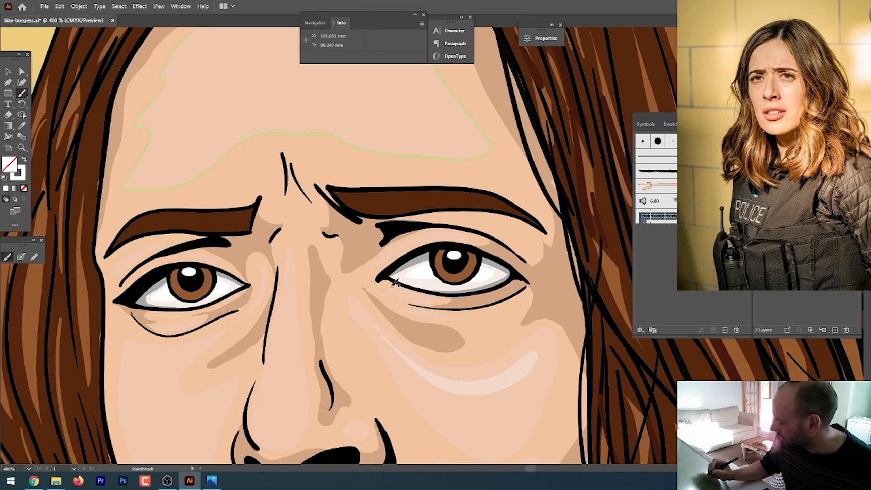
# - Paint thin white highlight lines along the lower lid rims of both eyes
pyautogui.moveTo(393, 284)
pyautogui.mouseDown()
pyautogui.moveTo(478, 293)
pyautogui.moveTo(530, 274)
pyautogui.mouseUp()
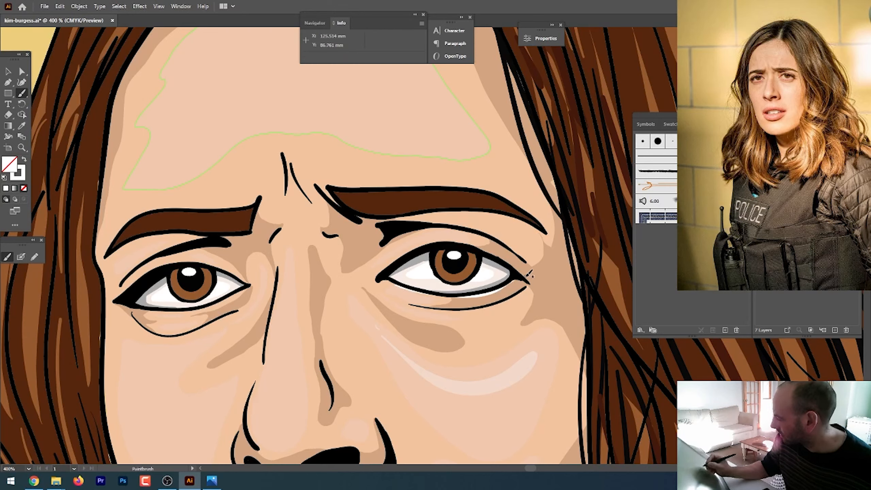
pyautogui.moveTo(379, 280)
pyautogui.mouseDown()
pyautogui.moveTo(462, 296)
pyautogui.moveTo(525, 280)
pyautogui.mouseUp()
pyautogui.moveTo(383, 279); pyautogui.dragTo(391, 280)
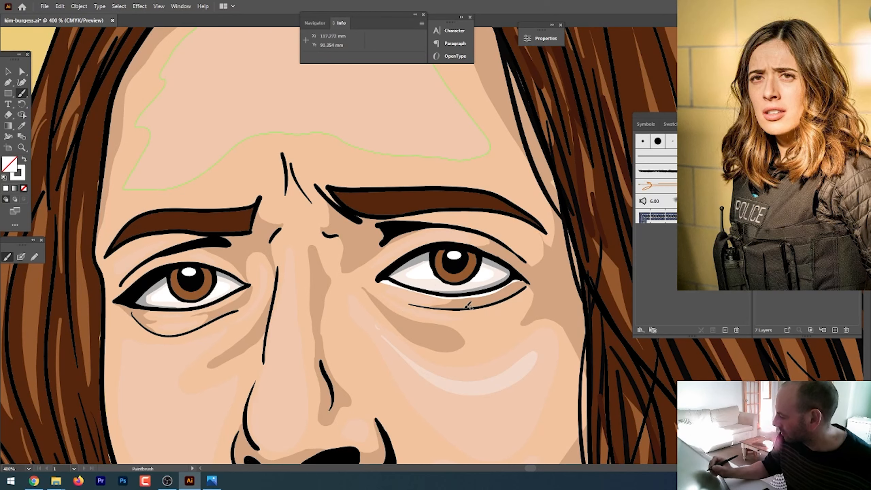
pyautogui.moveTo(120, 304)
pyautogui.mouseDown()
pyautogui.moveTo(196, 307)
pyautogui.moveTo(249, 286)
pyautogui.mouseUp()
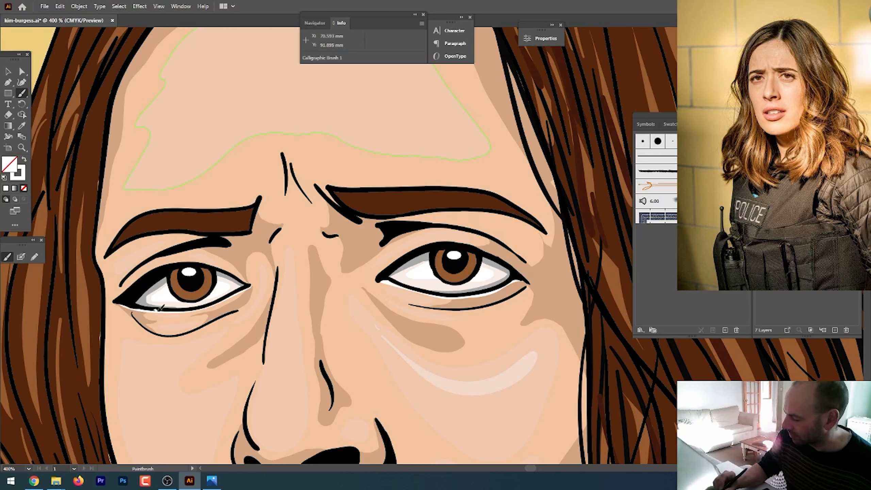
pyautogui.moveTo(160, 307)
pyautogui.mouseDown()
pyautogui.moveTo(223, 299)
pyautogui.moveTo(250, 277)
pyautogui.mouseUp()
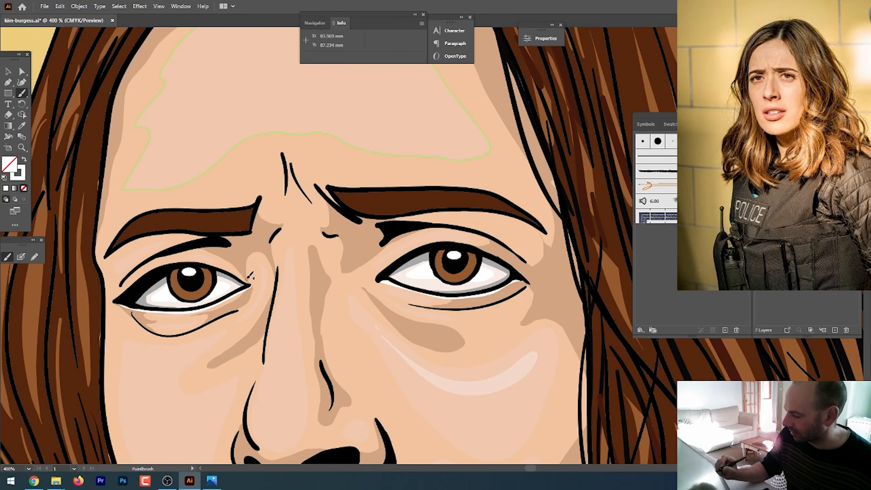
# - Examine the whole portrait in full-screen mode at 100% against the reference photo
pyautogui.hotkey('ctrl', '-')
pyautogui.hotkey('ctrl', '-')
pyautogui.hotkey('ctrl', '-')
pyautogui.hotkey('ctrl', '-')
pyautogui.hotkey('ctrl', '-')
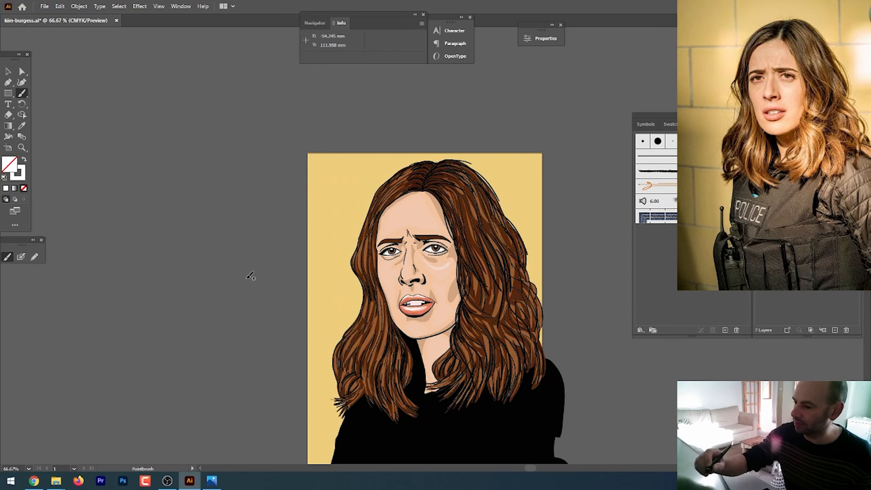
pyautogui.click(8, 71)
pyautogui.moveTo(595, 347); pyautogui.dragTo(514, 319)
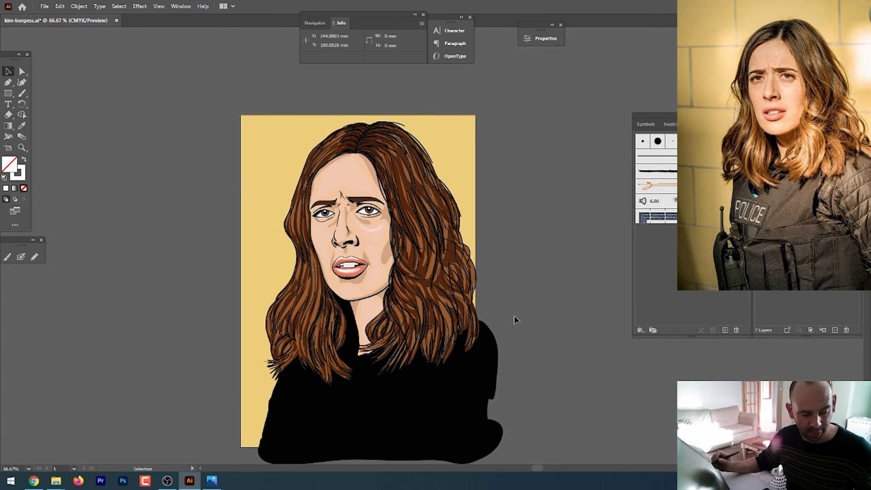
pyautogui.press('f')
pyautogui.press('f')
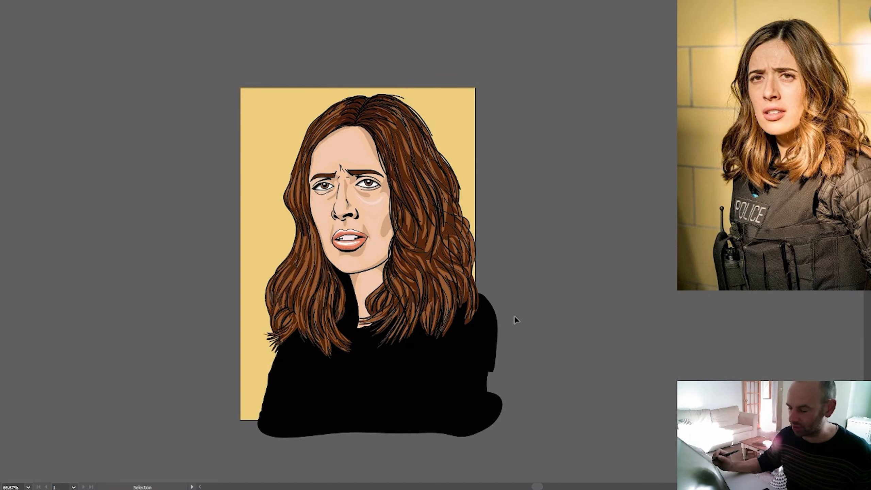
pyautogui.hotkey('ctrl', '1')
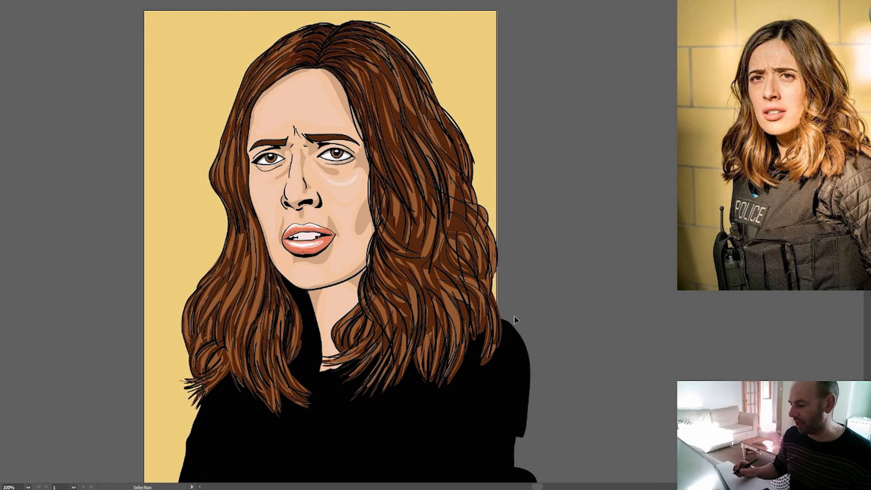